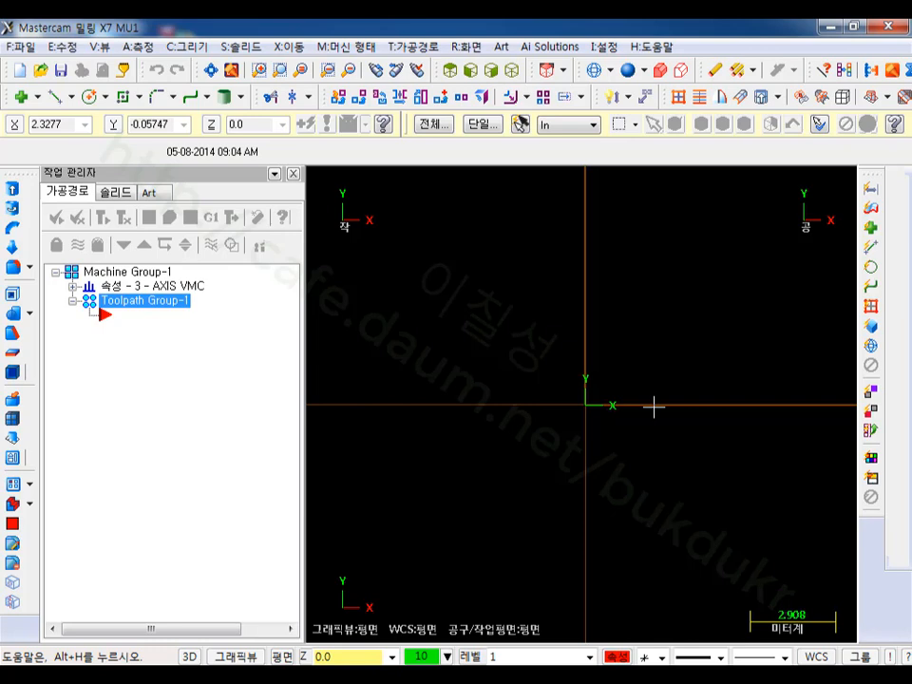
- Hide the coordinate axis lines and sketch a rectangle about 13 mm wide and 8 mm high
scroll(362, 431, "down", 2)
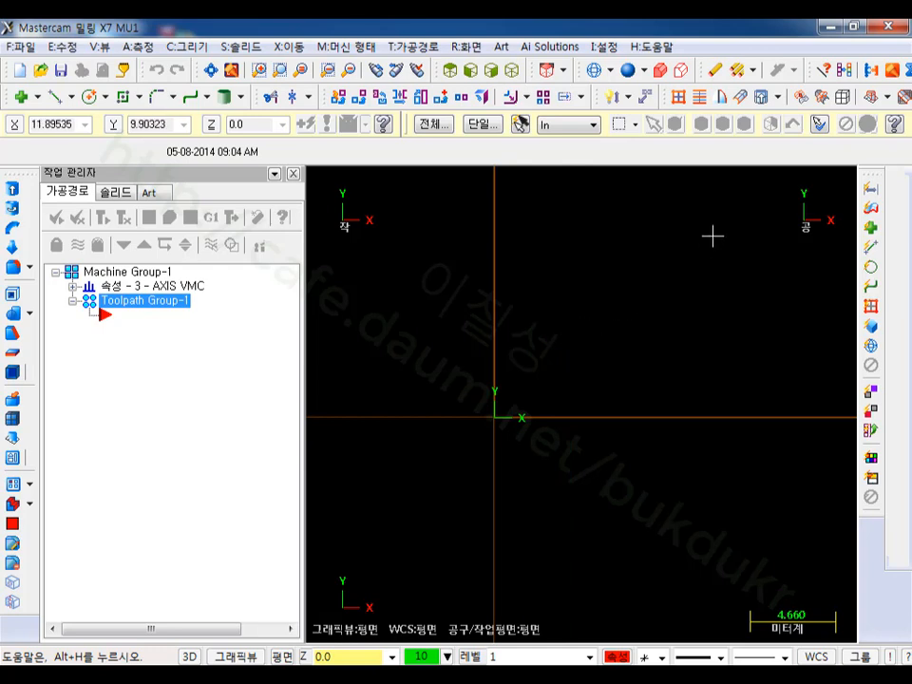
key("F9")
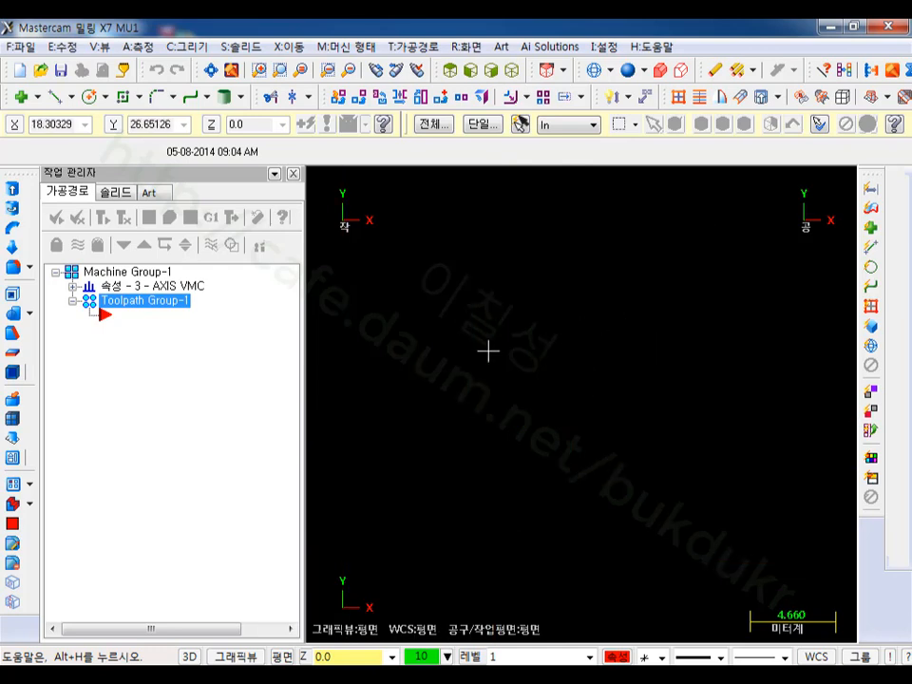
left_click(121, 96)
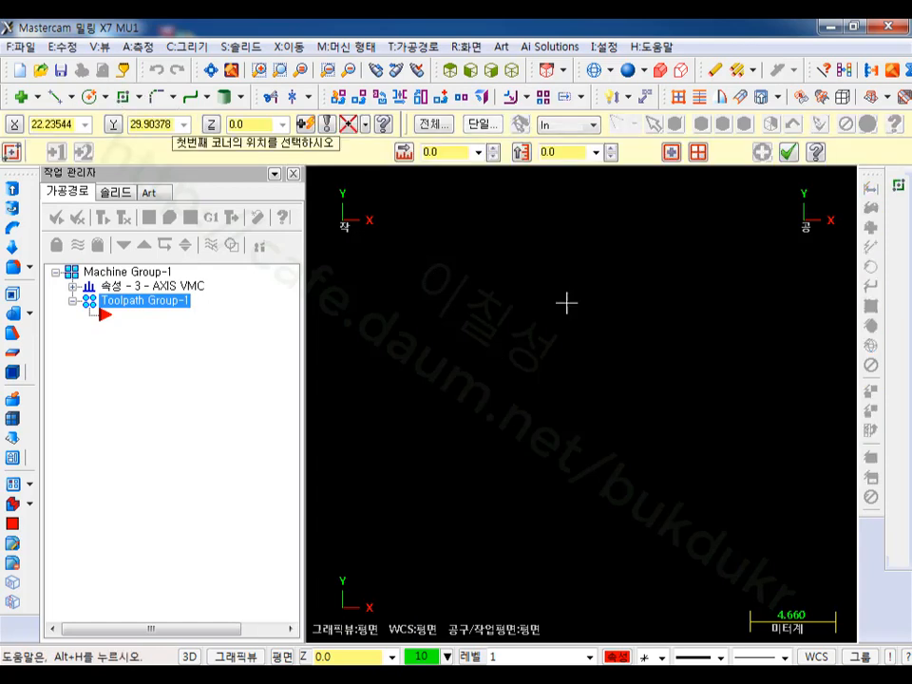
left_click(503, 364)
left_click(742, 218)
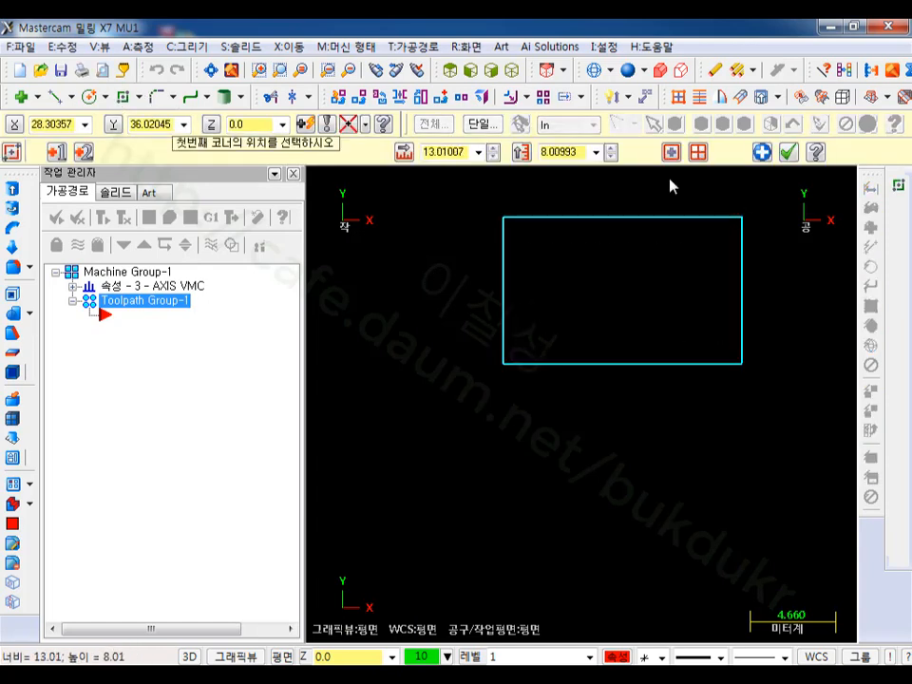
- Set the rectangle's width to 95 mm and its height to 62 mm
left_click(445, 151)
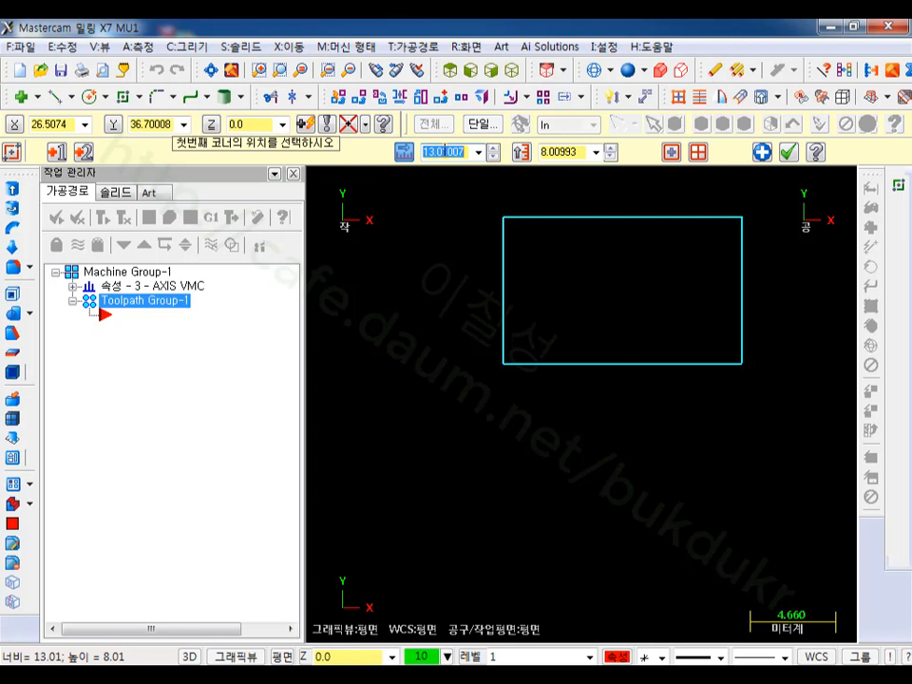
type("95")
key("Tab")
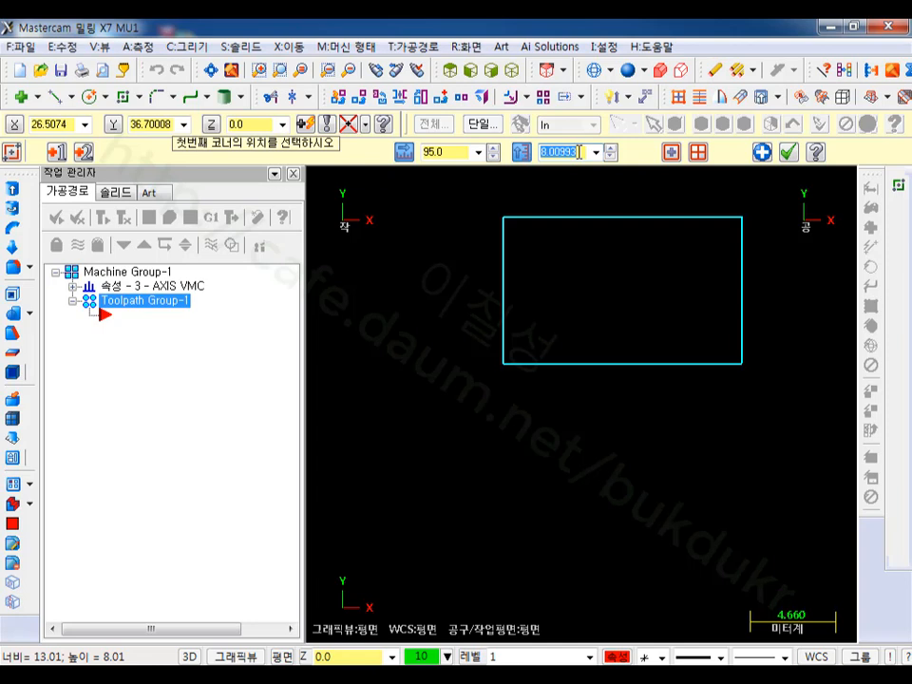
type("62")
key("Return")
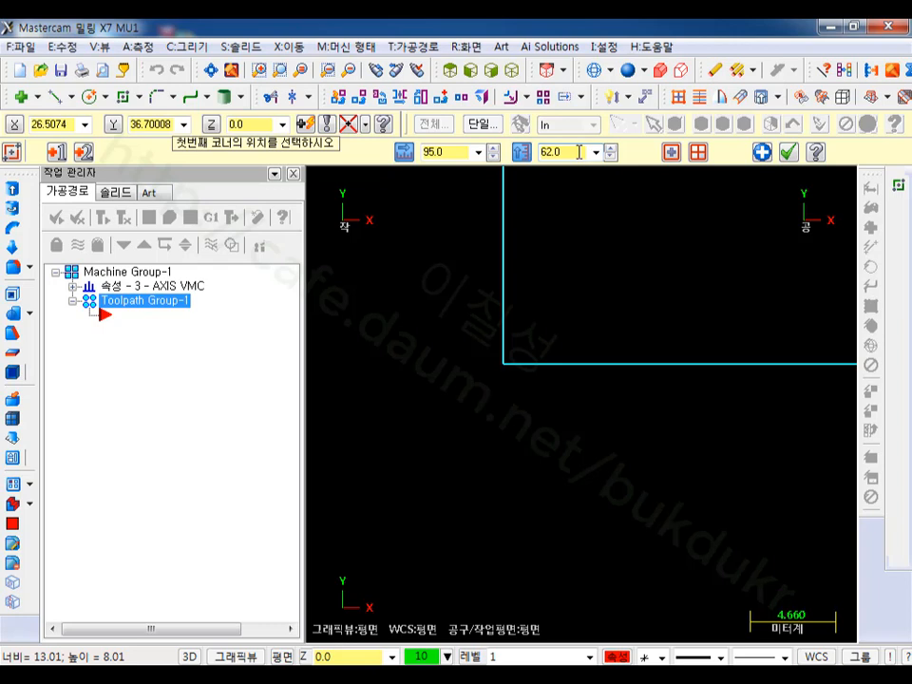
- Draw a second rectangle about 27 mm high from the first one's lower-left corner and set its width to 41 mm
left_click(211, 70)
scroll(621, 384, "down", 2)
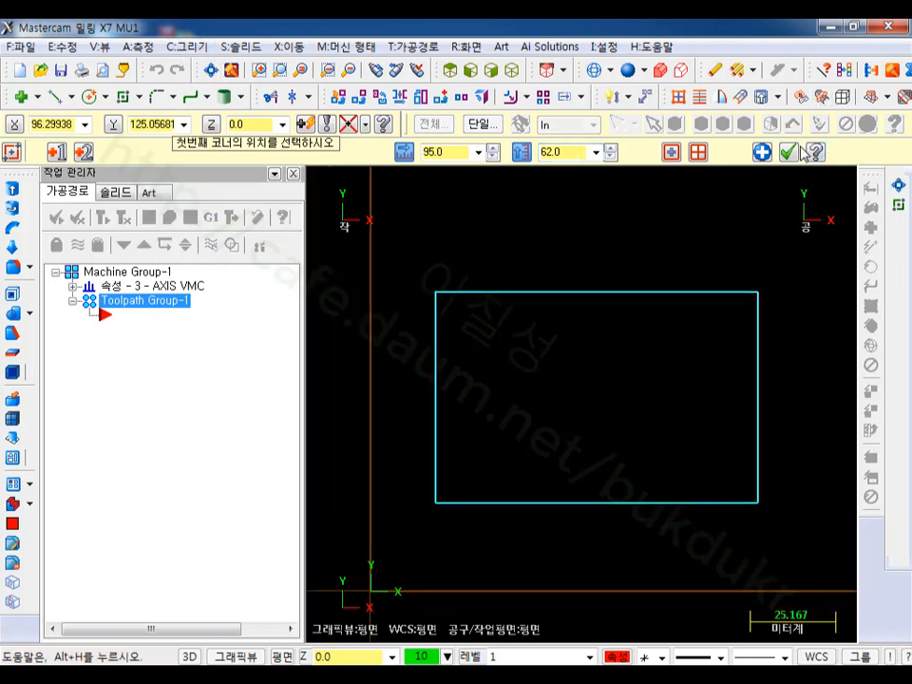
key("F9")
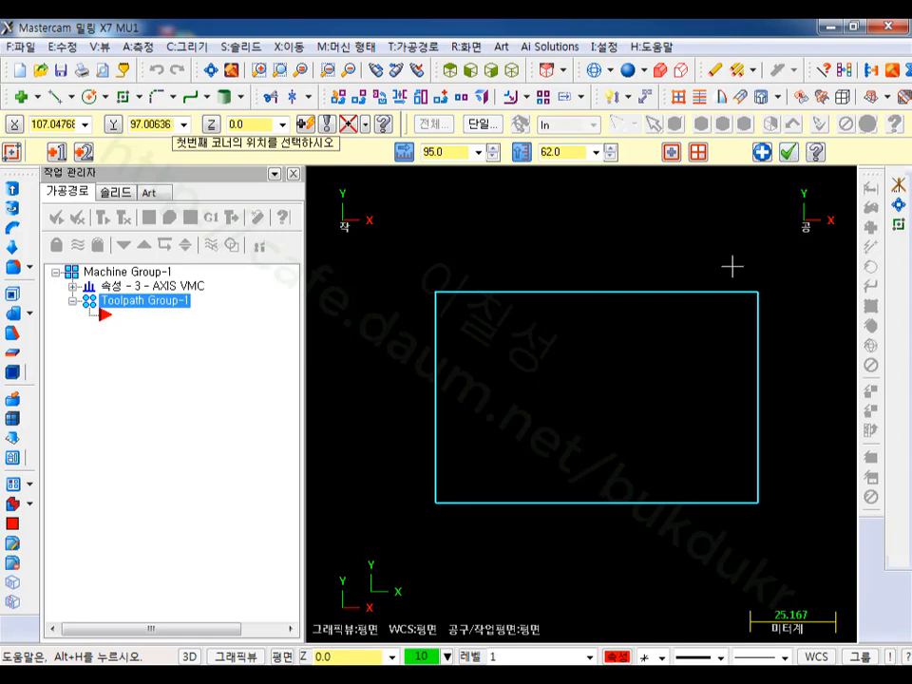
scroll(604, 490, "up", 1)
middle_click_drag(649, 382, 645, 375)
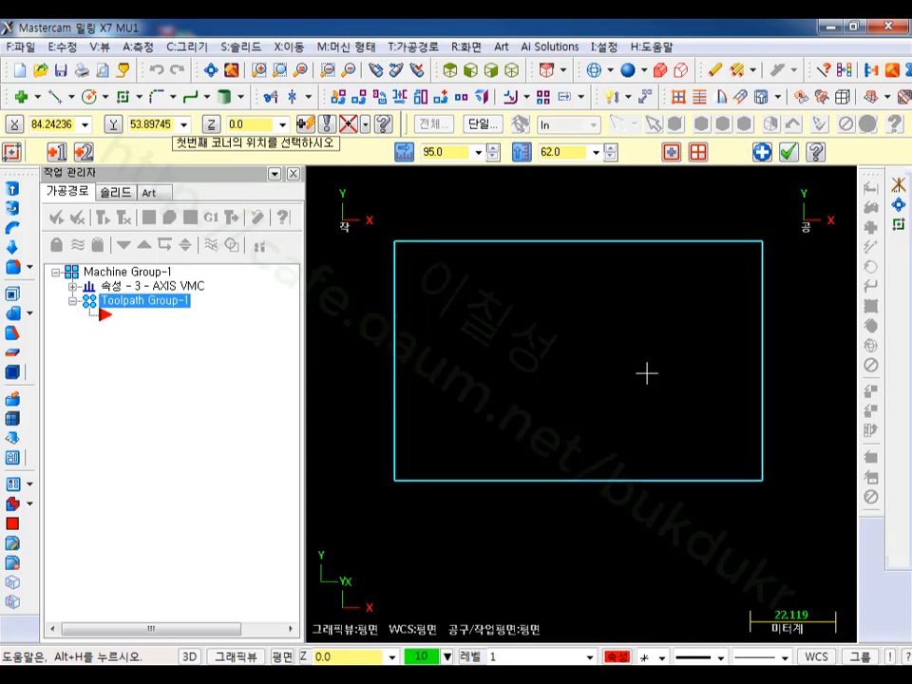
left_click(397, 479)
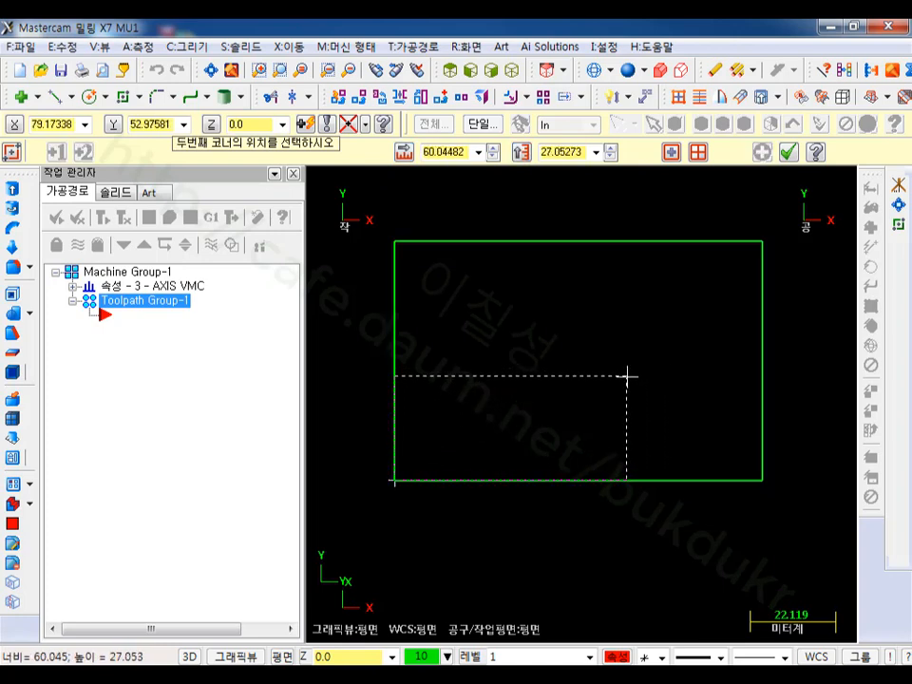
left_click(460, 152)
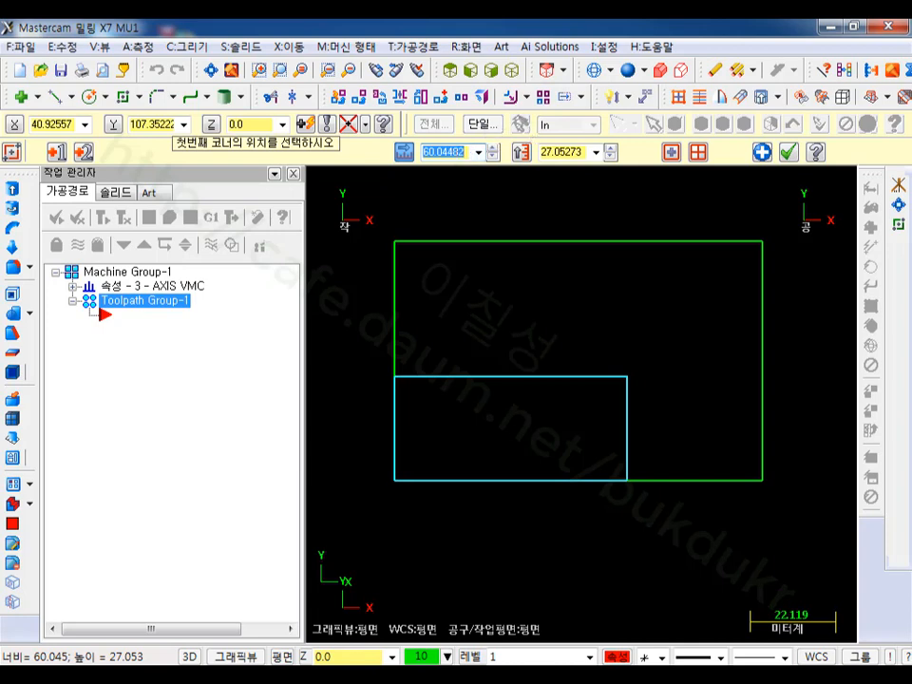
type("41")
key("Return")
- Set the second rectangle's height to 62 mm by taking the length of the large rectangle's right edge, and finish the rectangles
scroll(680, 535, "down", 1)
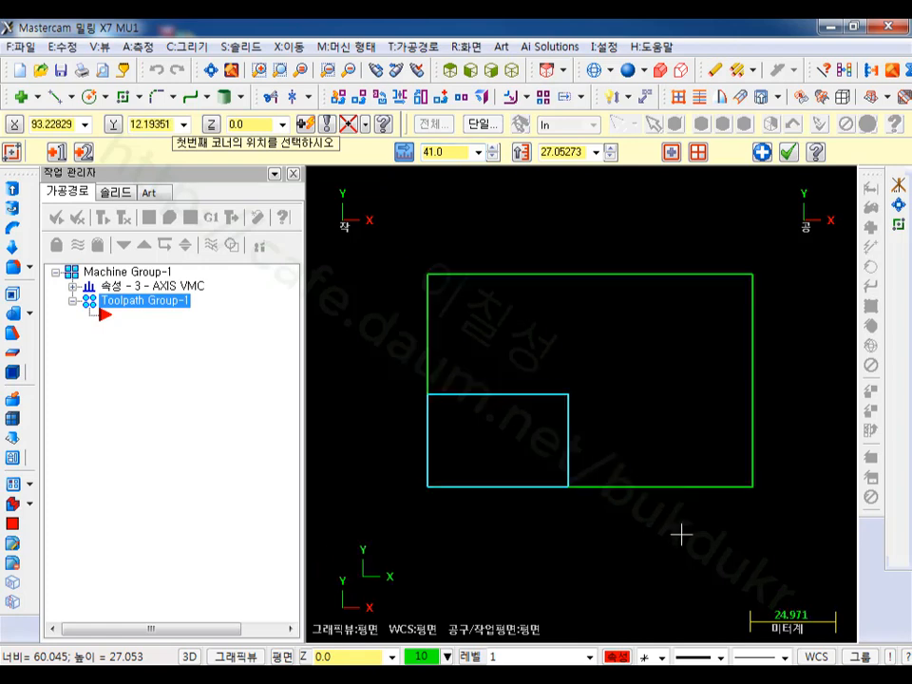
scroll(680, 535, "up", 1)
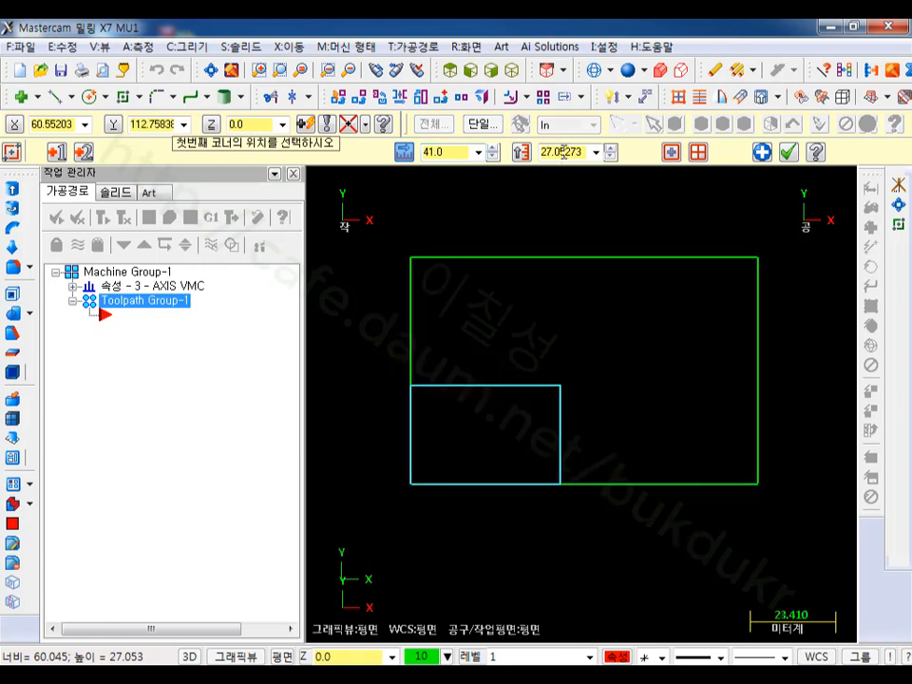
right_click(563, 152)
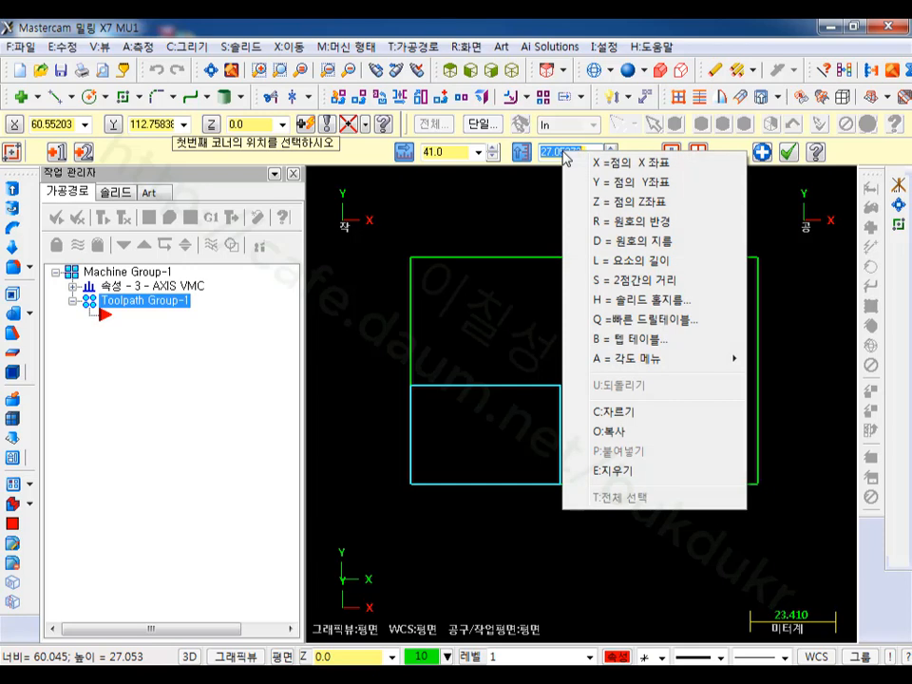
left_click(621, 261)
left_click(759, 338)
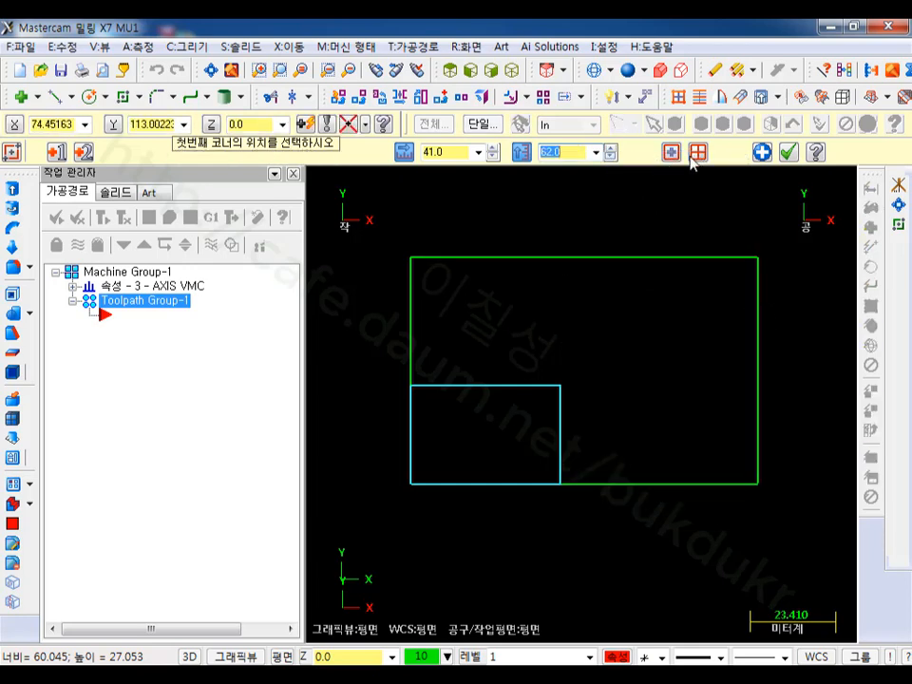
left_click(574, 153)
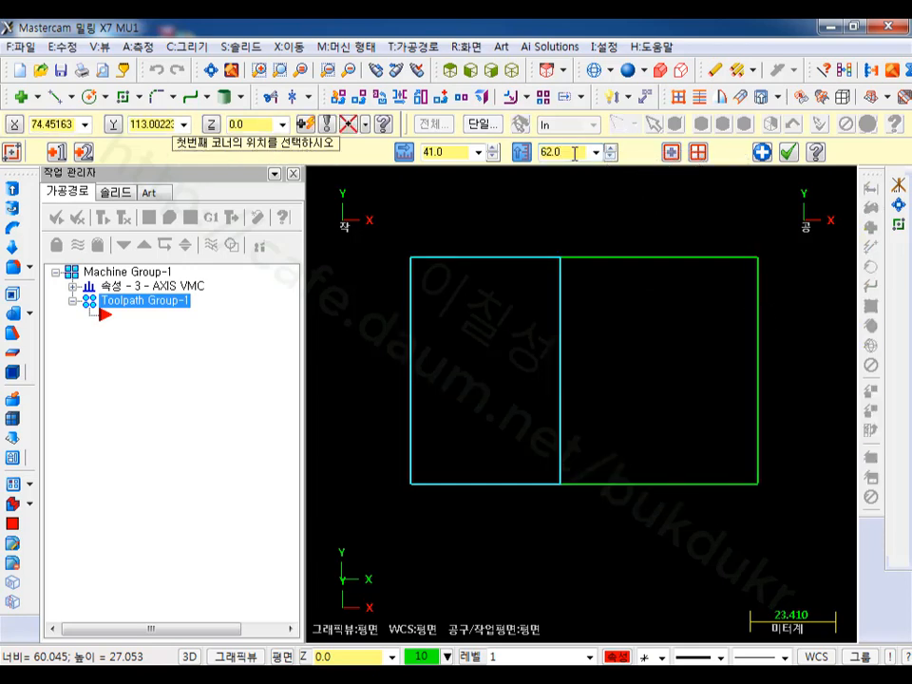
scroll(542, 334, "down", 1)
scroll(604, 225, "up", 1)
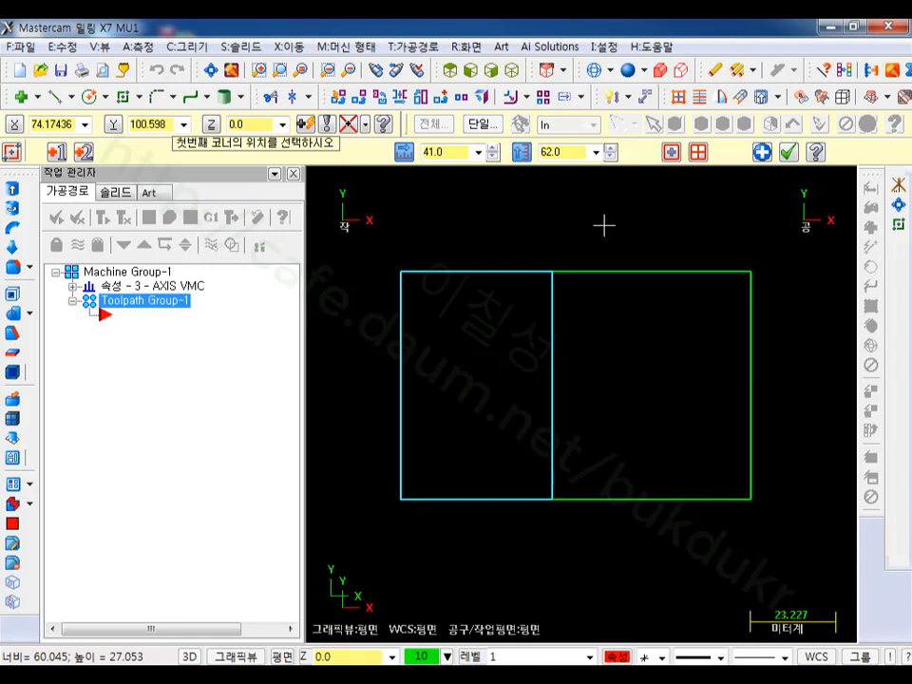
scroll(525, 358, "down", 1)
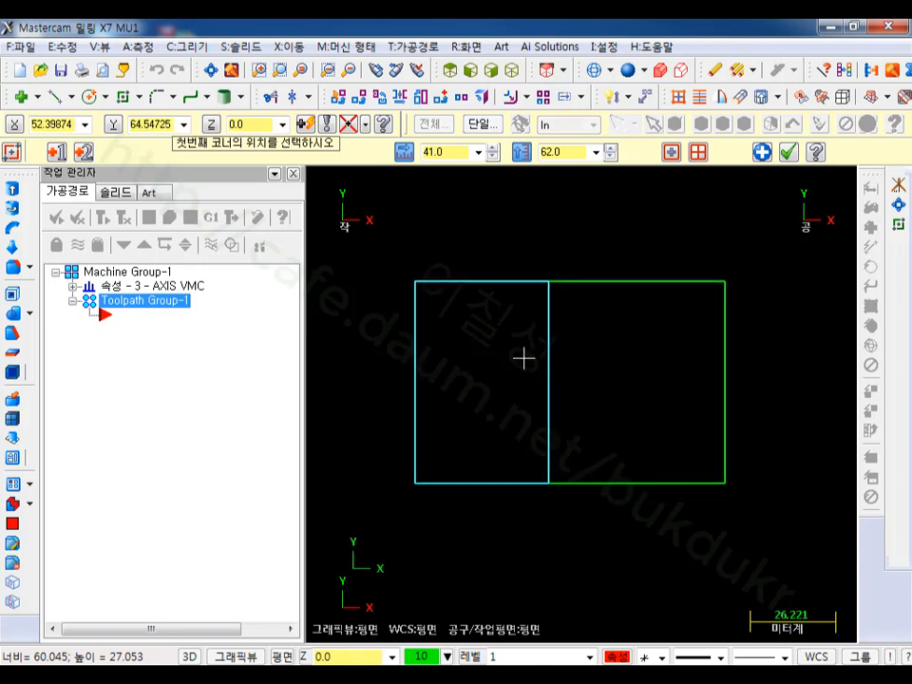
left_click(789, 152)
- In isometric view, start a solid Extrude and chain the large rectangle's full outer outline as its profile
key("alt+7")
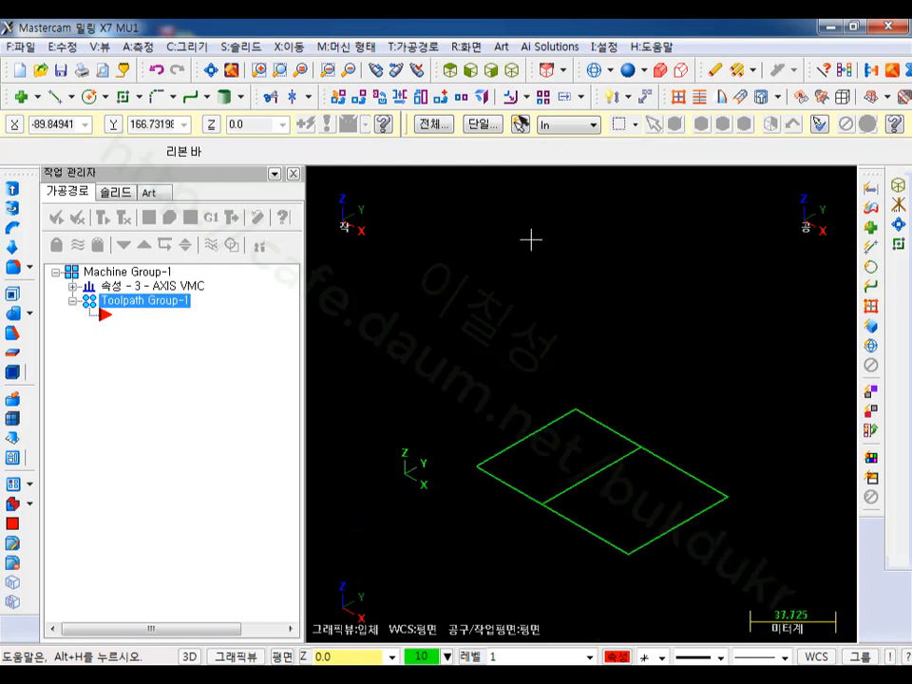
scroll(611, 607, "up", 4)
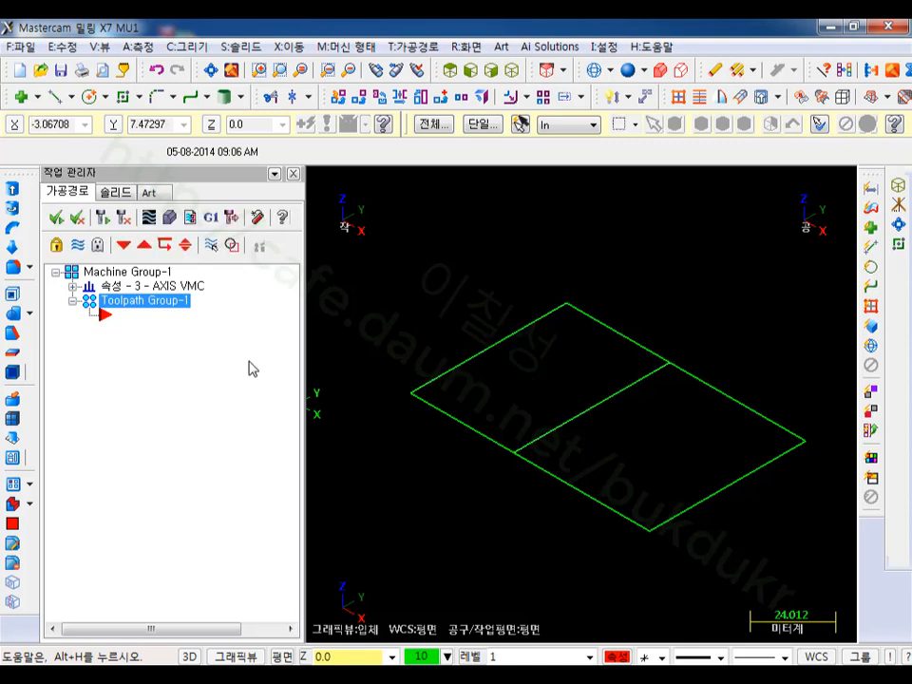
scroll(672, 319, "down", 3)
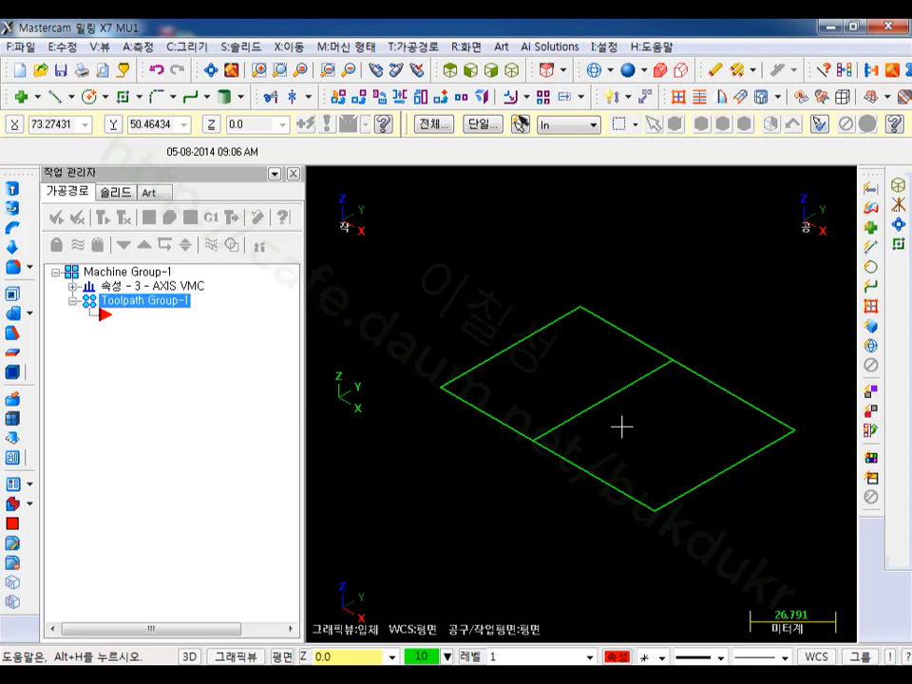
scroll(688, 418, "up", 2)
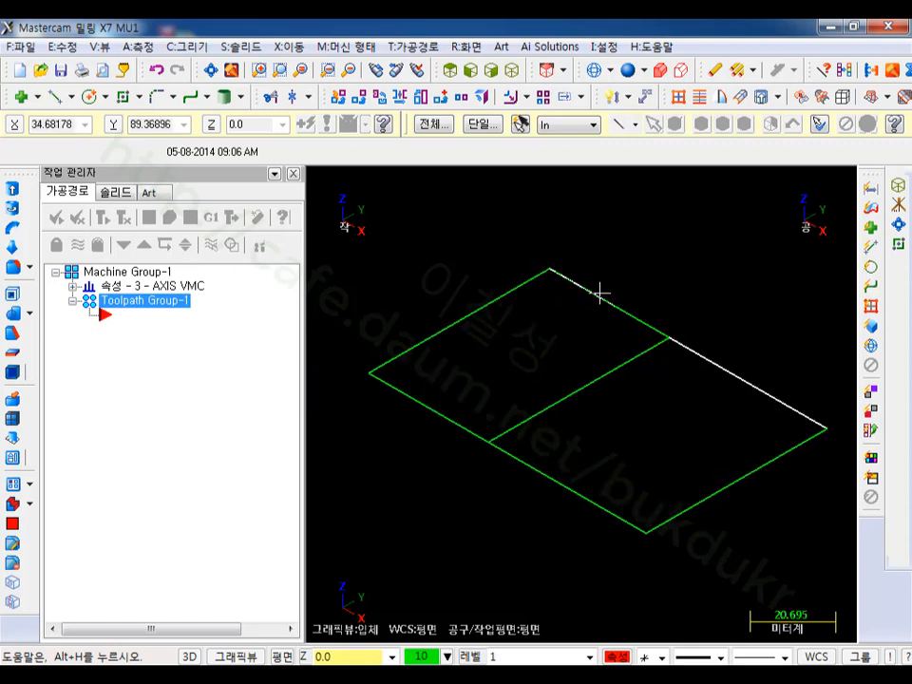
left_click(15, 192)
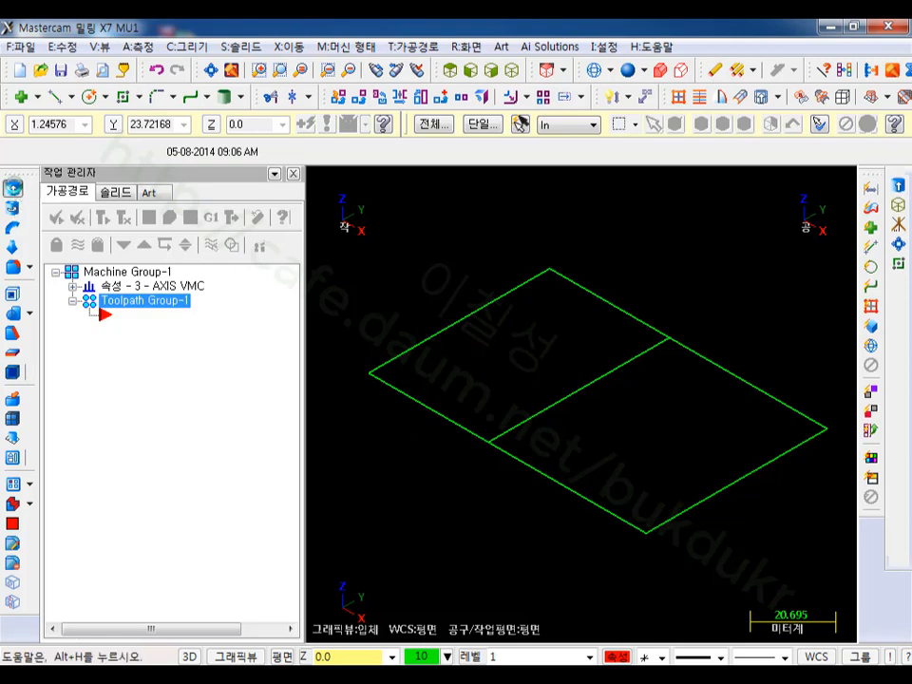
left_click_drag(126, 148, 107, 93)
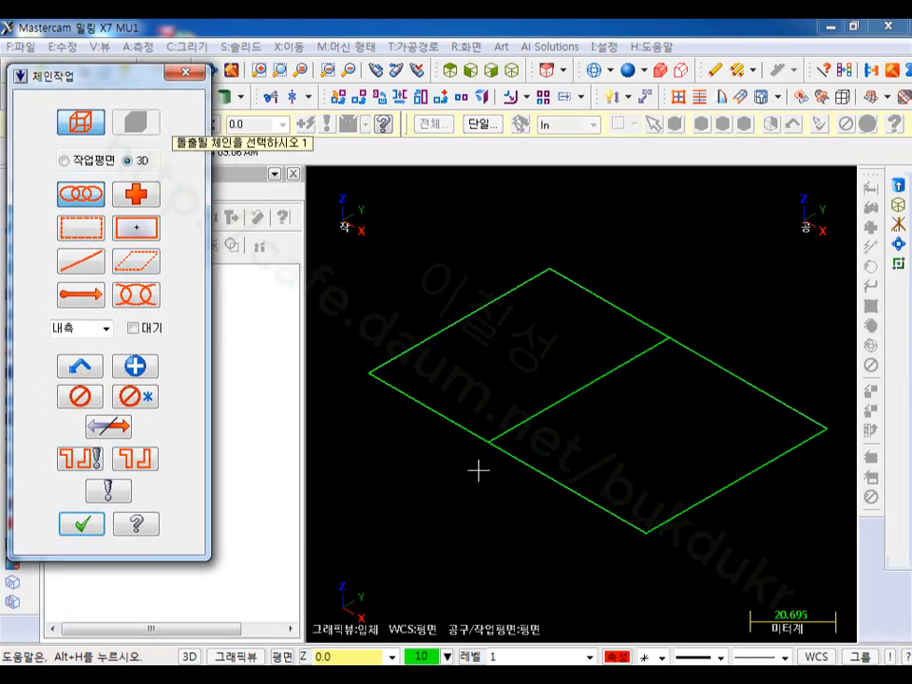
left_click(521, 411)
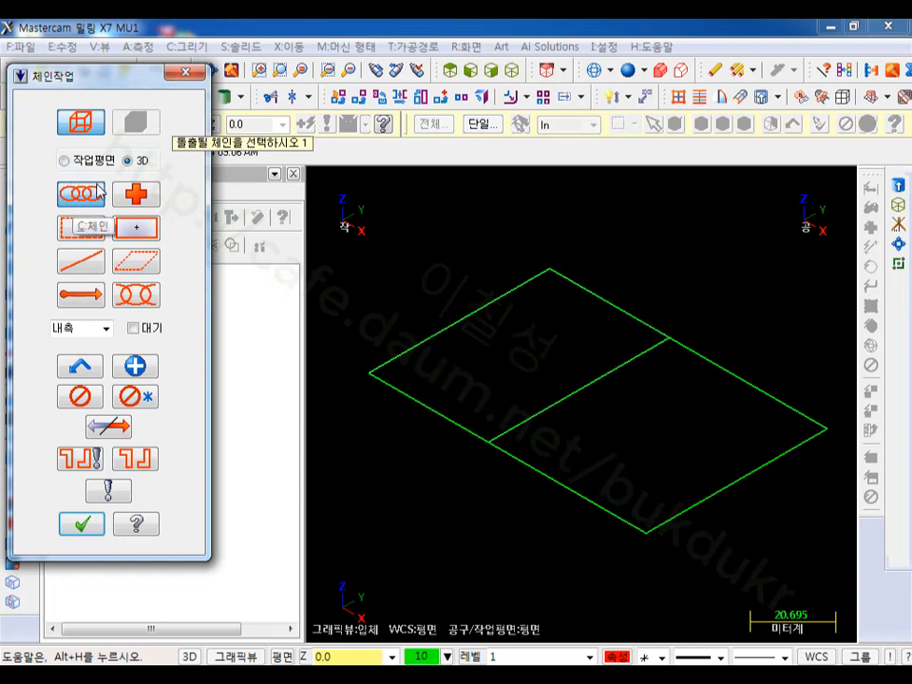
left_click(743, 370)
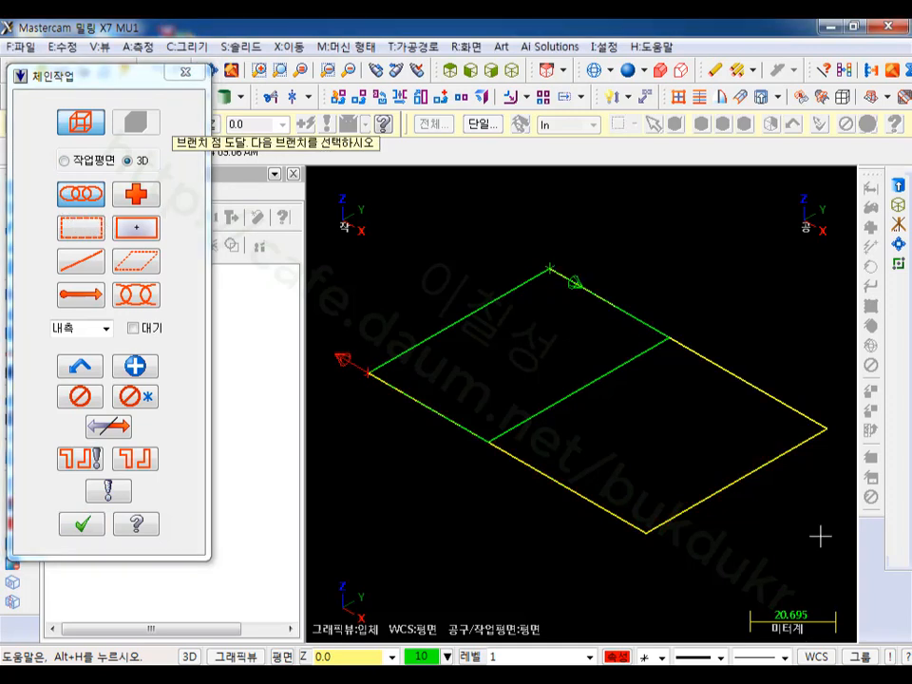
scroll(823, 525, "down", 1)
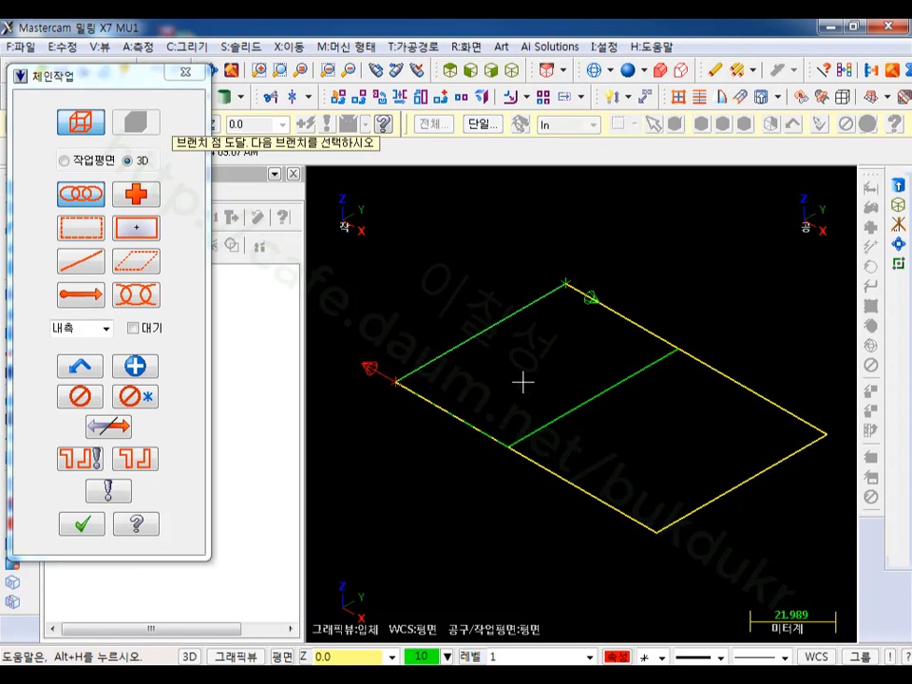
left_click(456, 354)
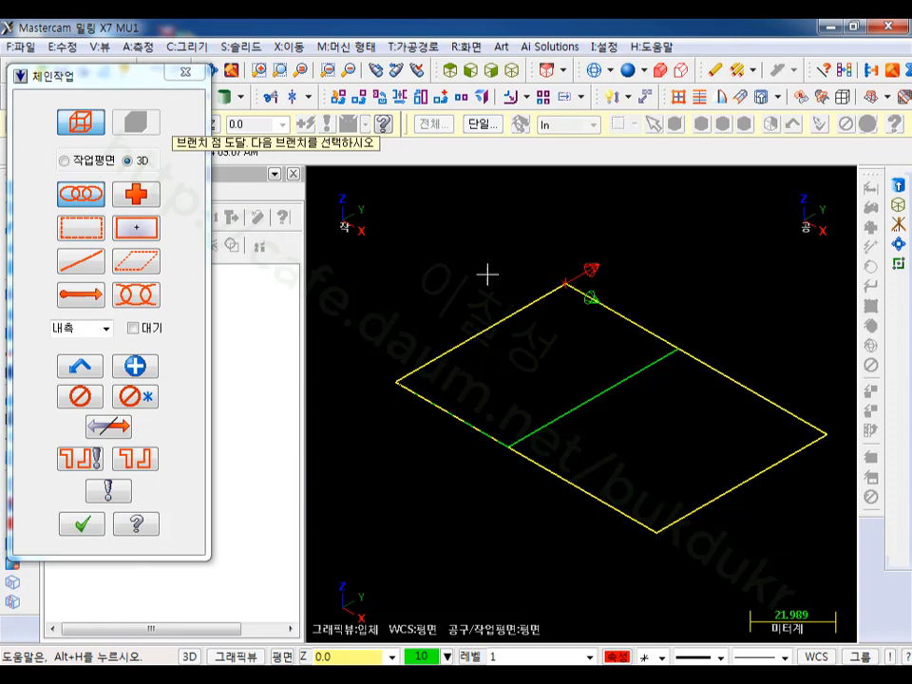
left_click(82, 526)
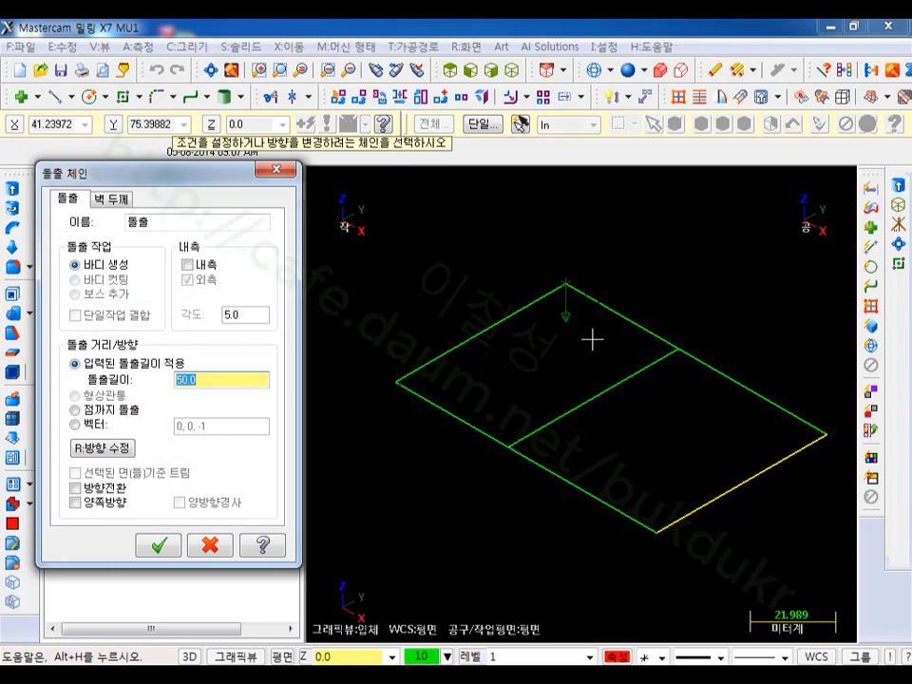
- Reverse the extrusion direction of the outer outline so it points upward along Z
scroll(637, 216, "down", 2)
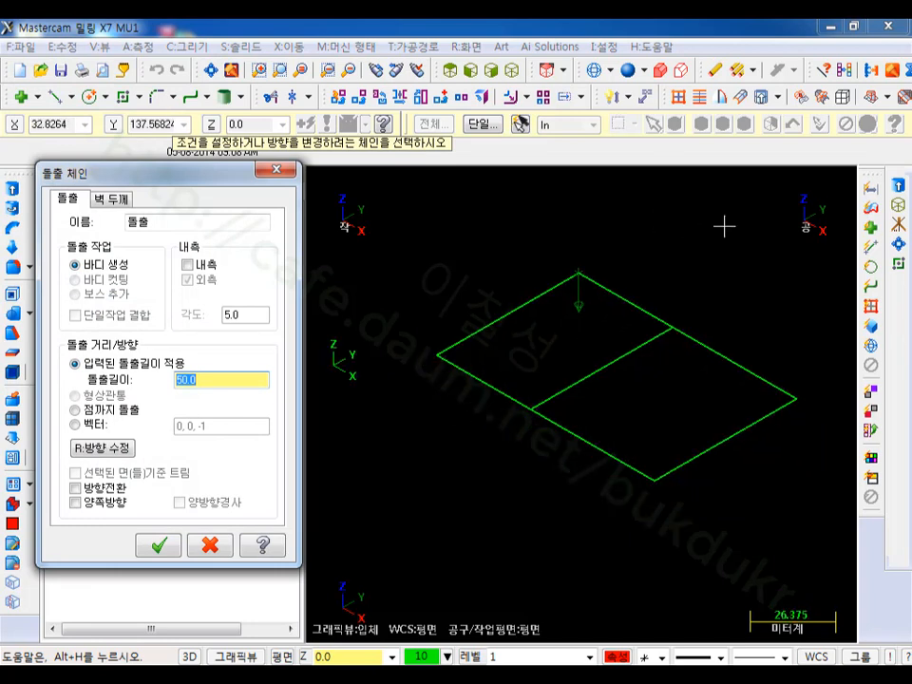
mouse_move(741, 275)
middle_mouse_down()
mouse_move(754, 267)
mouse_move(747, 296)
middle_mouse_up()
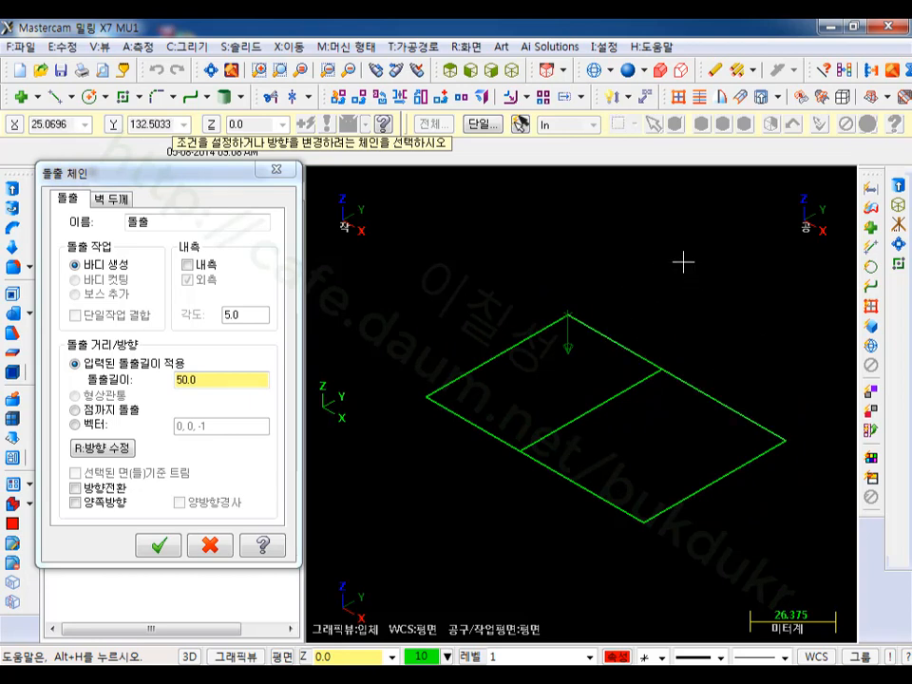
left_click(600, 328)
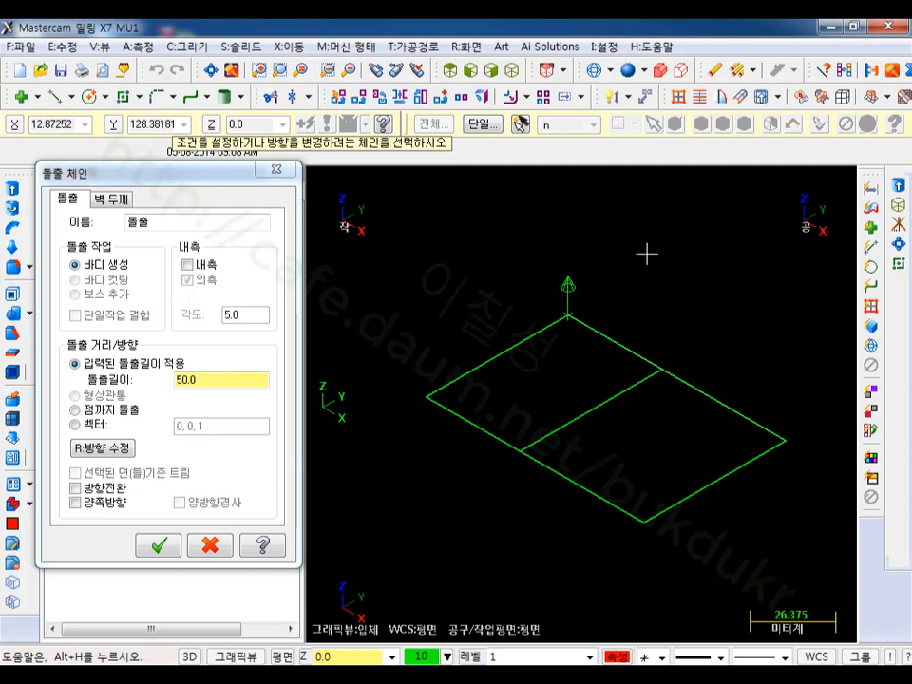
left_click(612, 334)
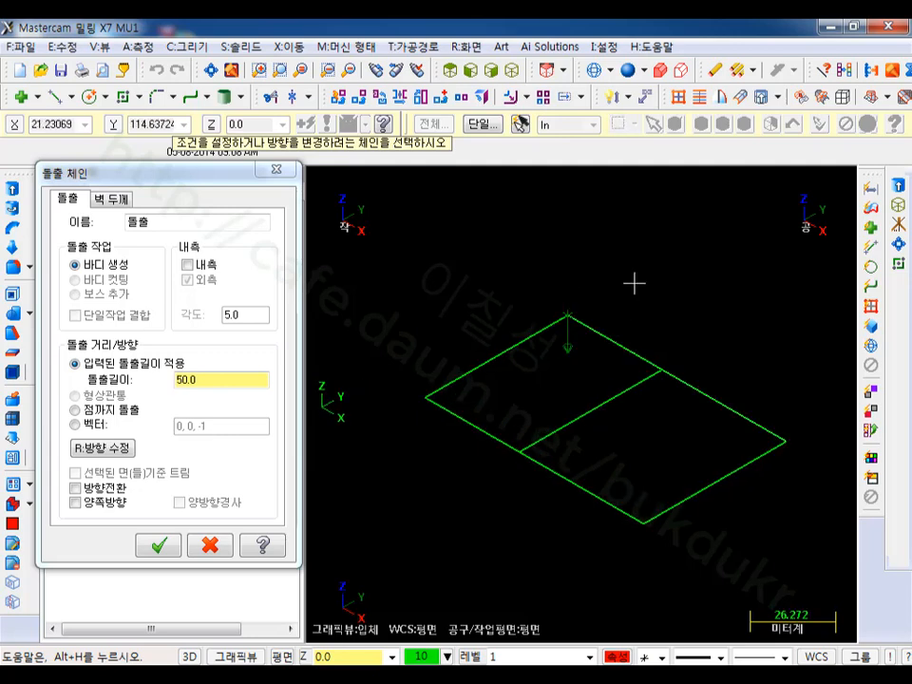
left_click(633, 356)
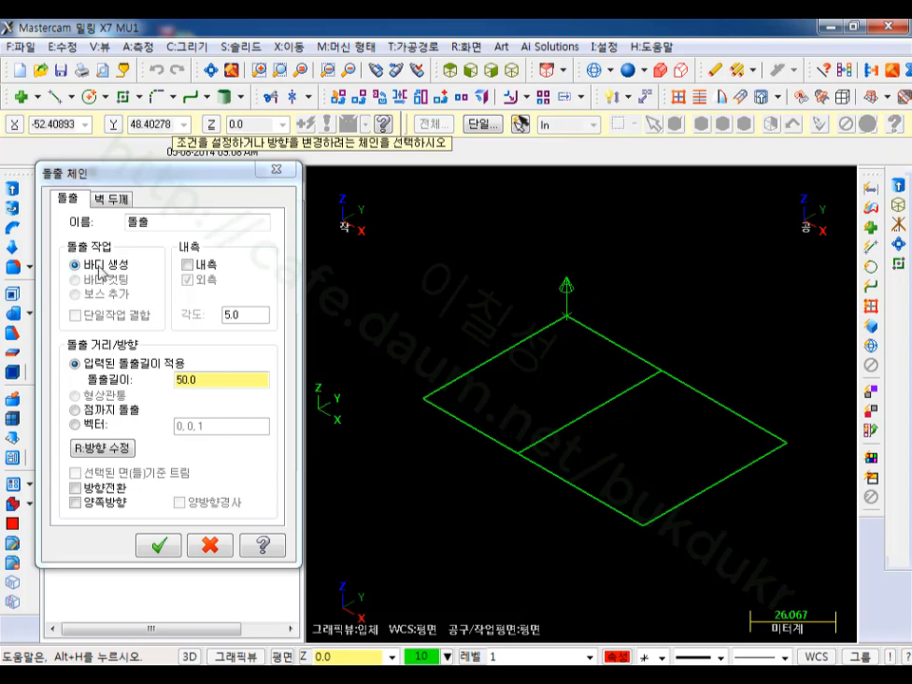
- Extrude the outer outline 46 mm as a new body, check it shaded and return to wireframe display
left_click(209, 379)
left_click_drag(209, 379, 147, 392)
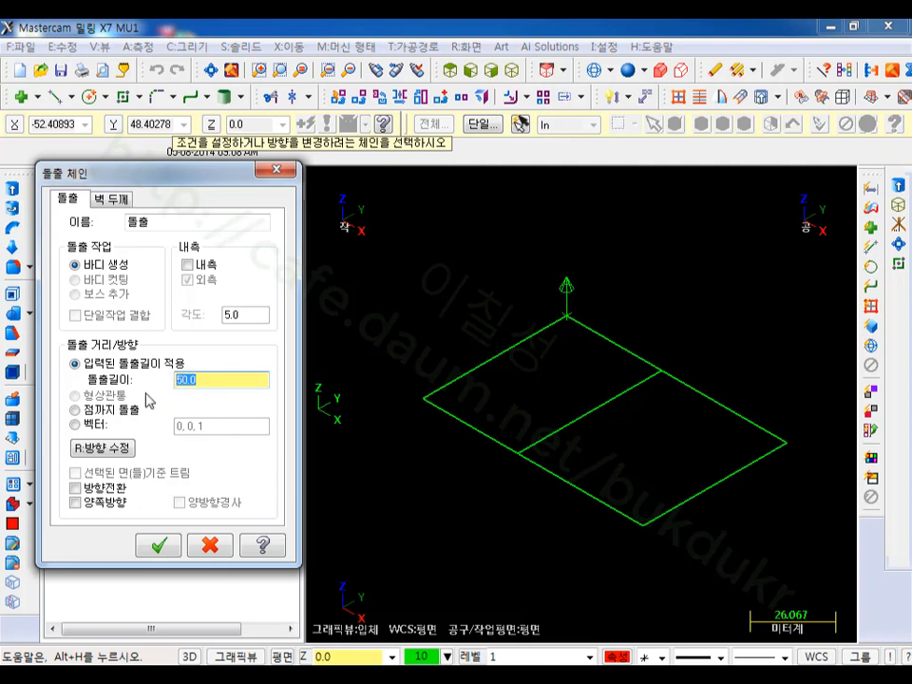
type("46")
left_click(157, 544)
scroll(512, 560, "down", 3)
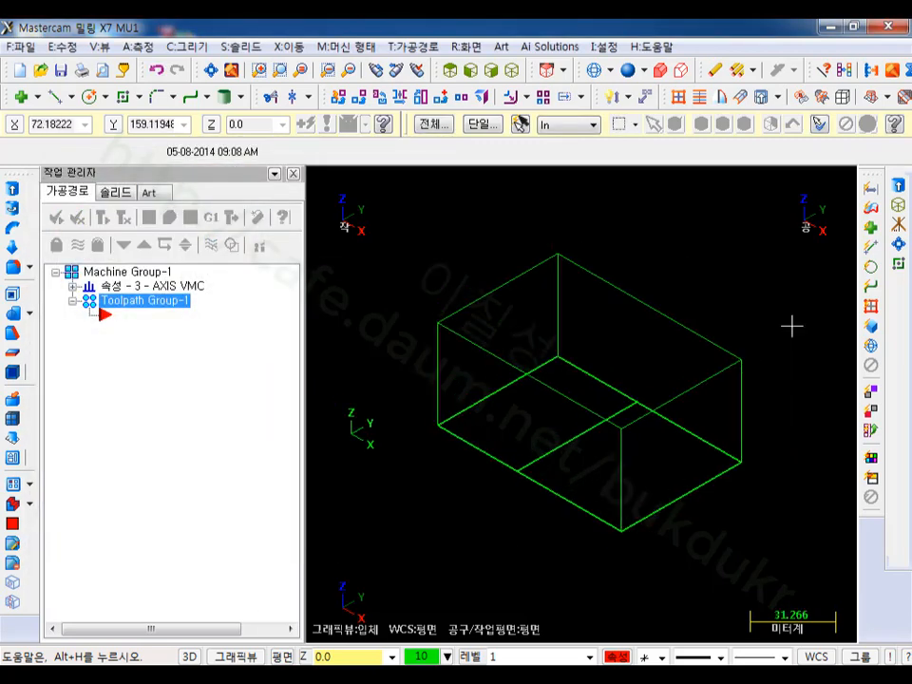
scroll(743, 261, "up", 2)
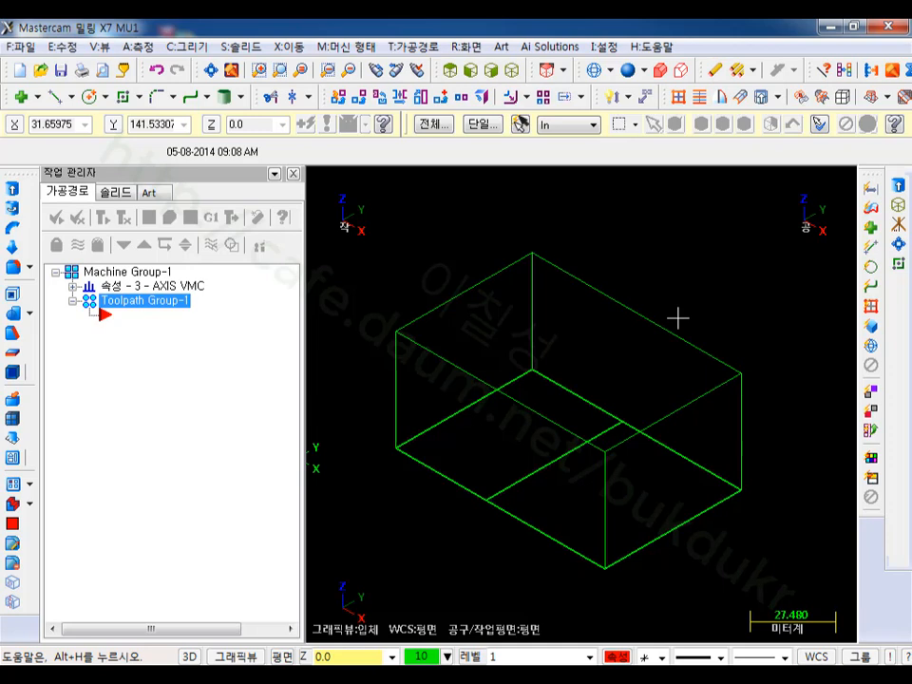
left_click(628, 71)
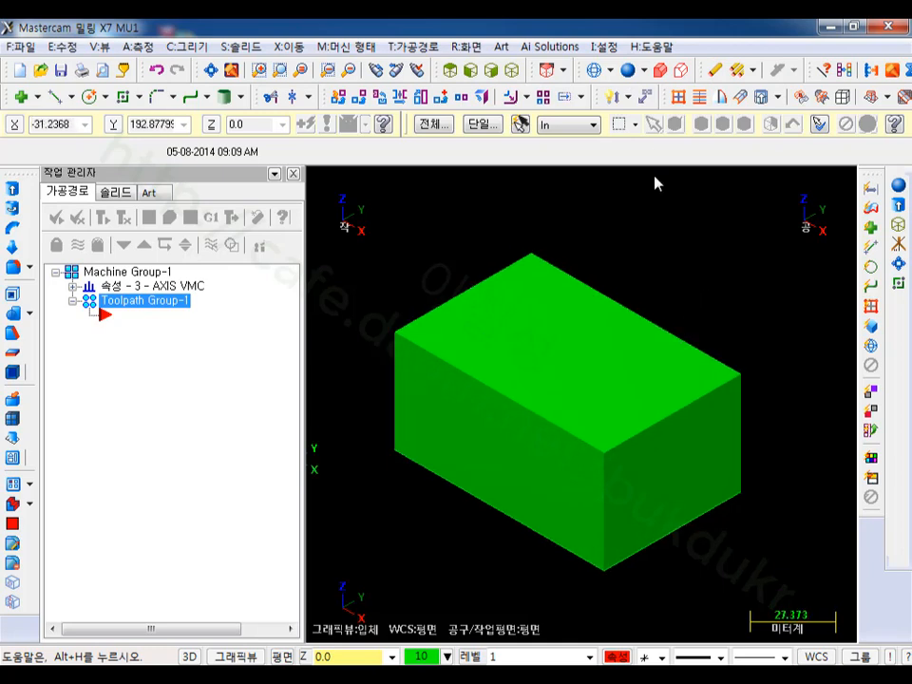
left_click(598, 71)
scroll(733, 262, "up", 1)
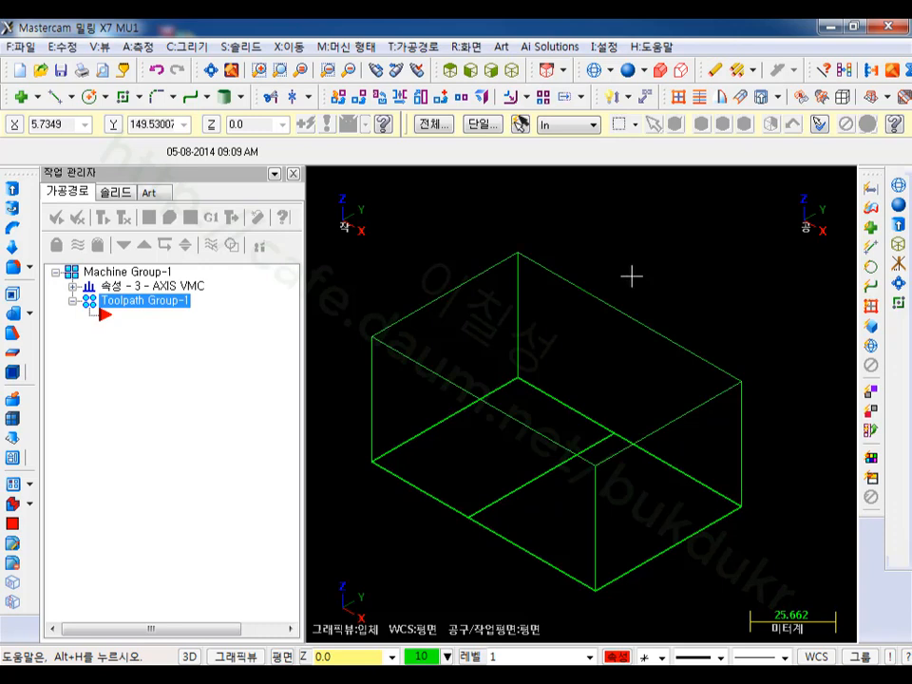
- Translate the base's middle dividing line 46 mm up in Z, using the move option instead of copy
left_click(505, 495)
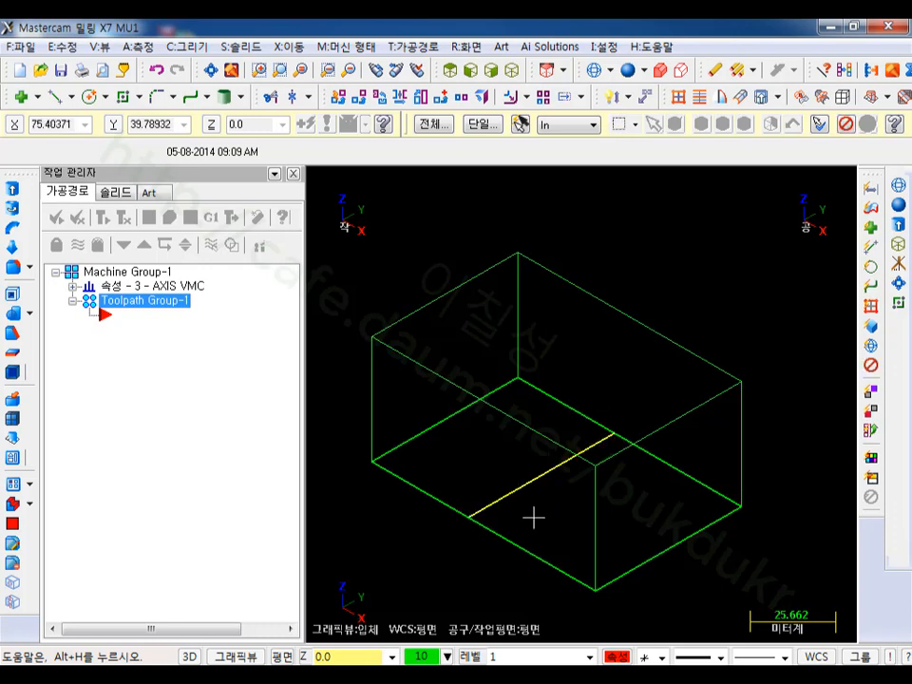
left_click(288, 46)
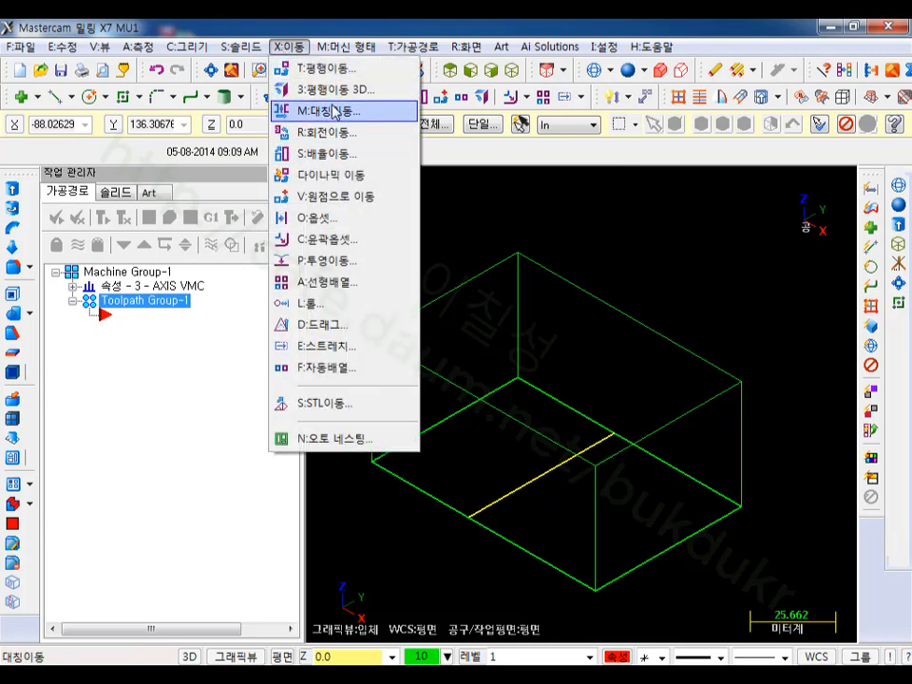
left_click(321, 69)
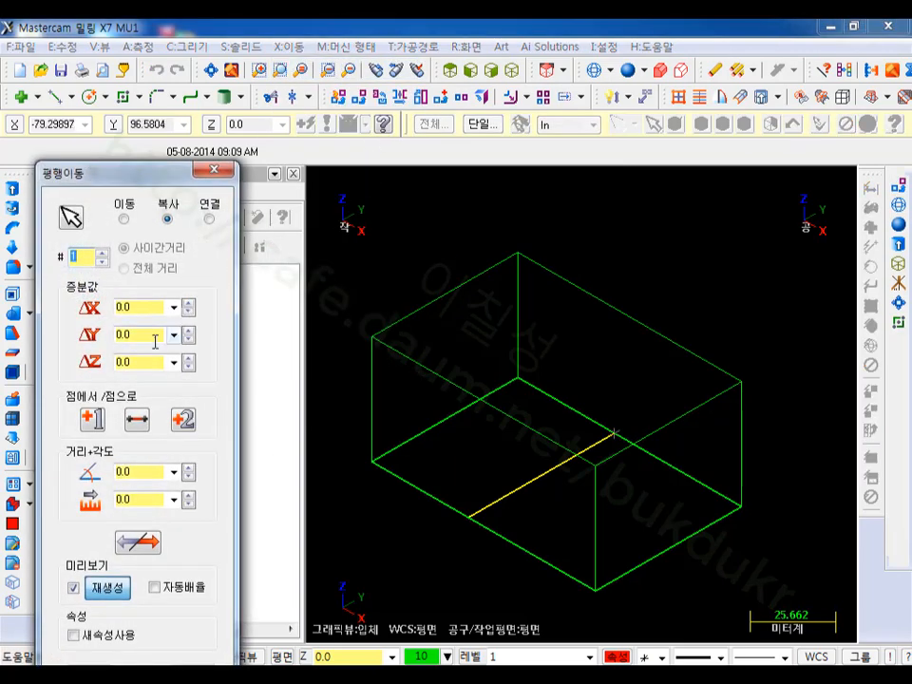
left_click(141, 364)
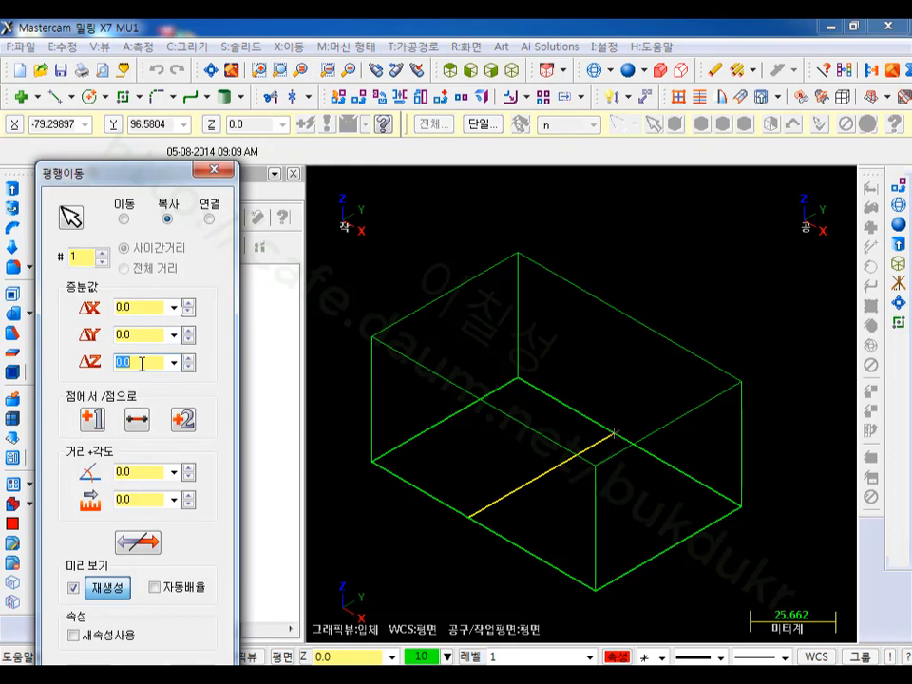
type("46")
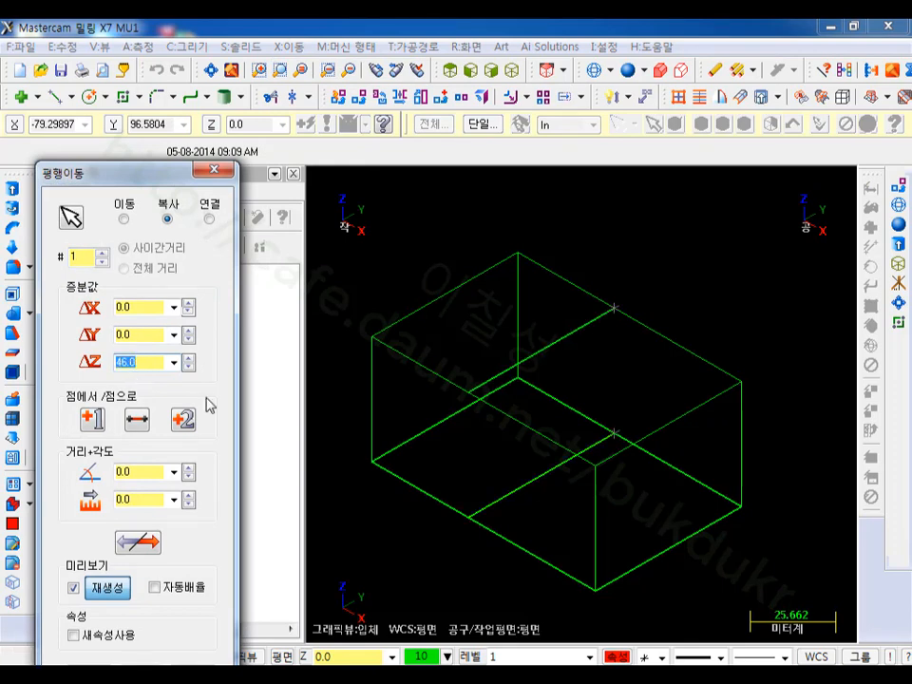
key("Return")
left_click(123, 219)
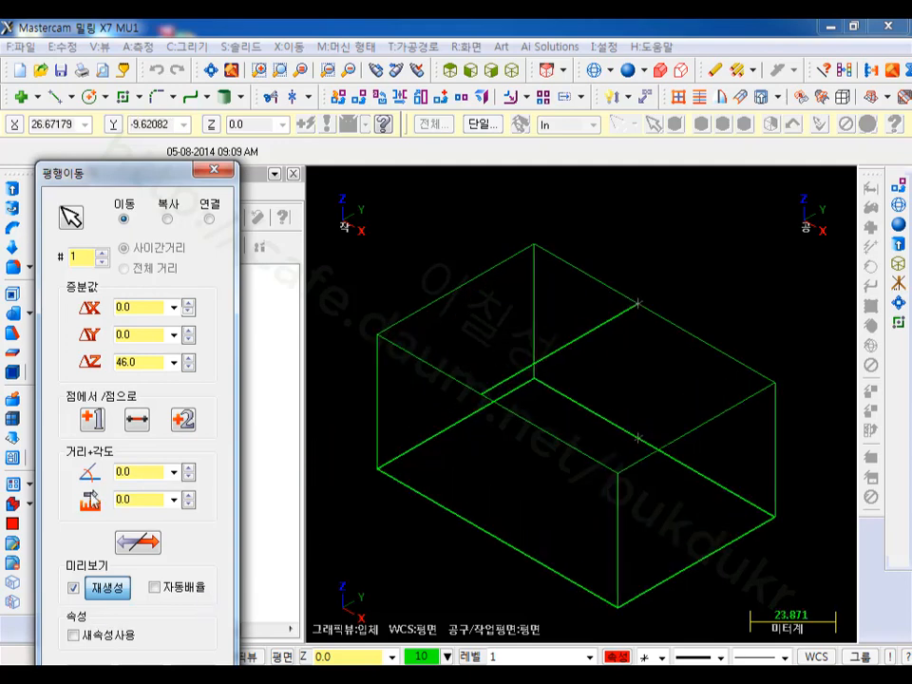
left_click_drag(143, 169, 167, 68)
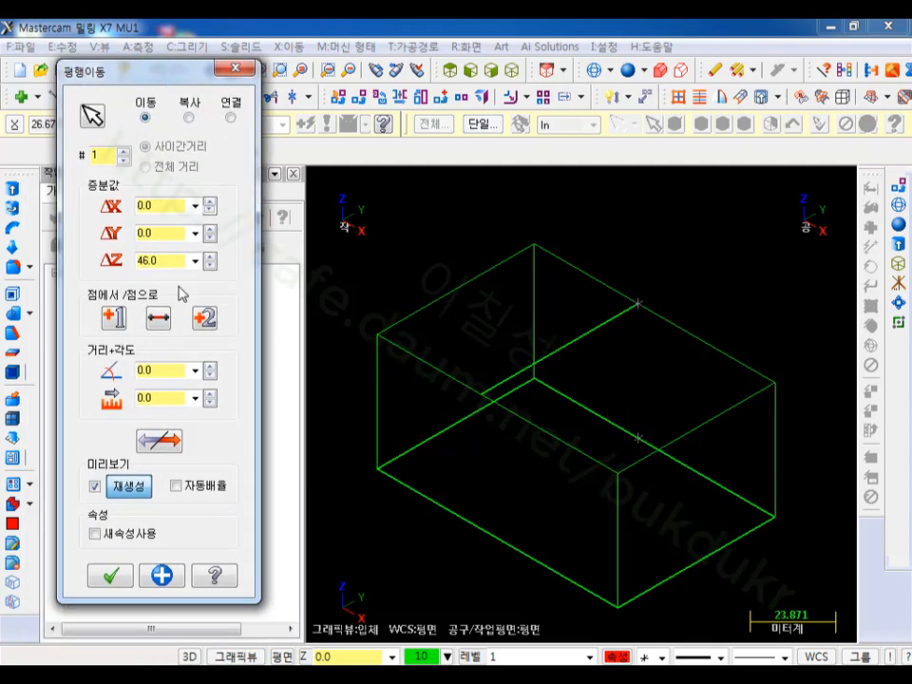
left_click(108, 576)
left_click(627, 313)
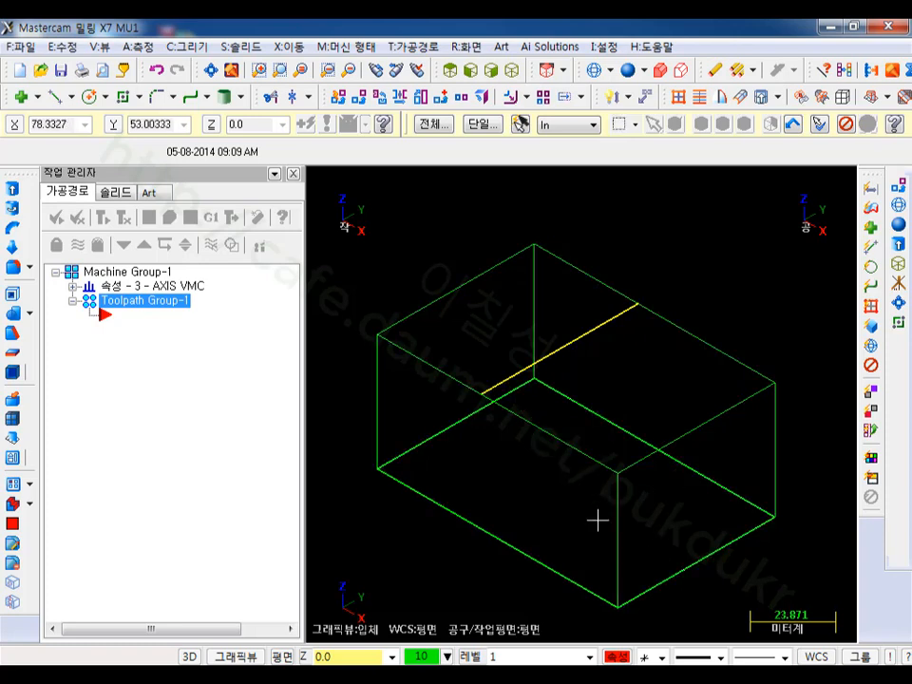
- Draw two slanted lines from the raised line's ends down to the base corners at the block's far X end
scroll(536, 204, "down", 1)
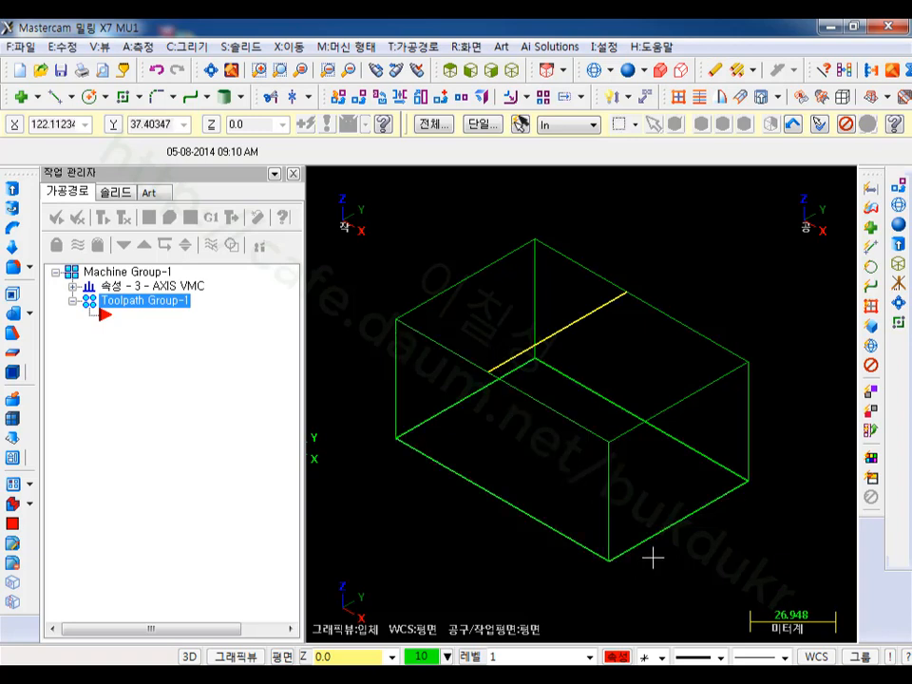
left_click(57, 97)
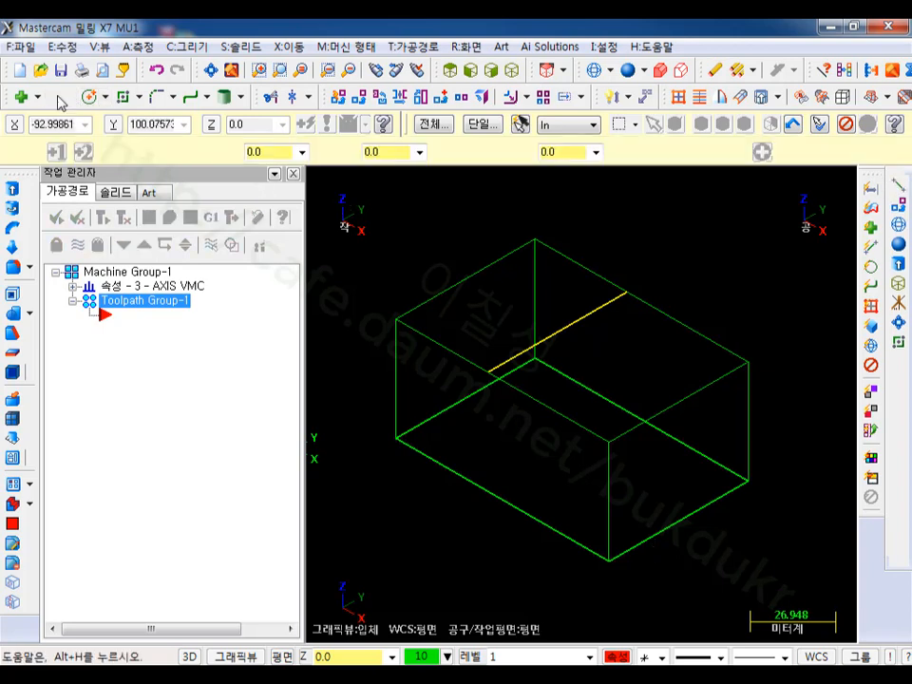
left_click(492, 373)
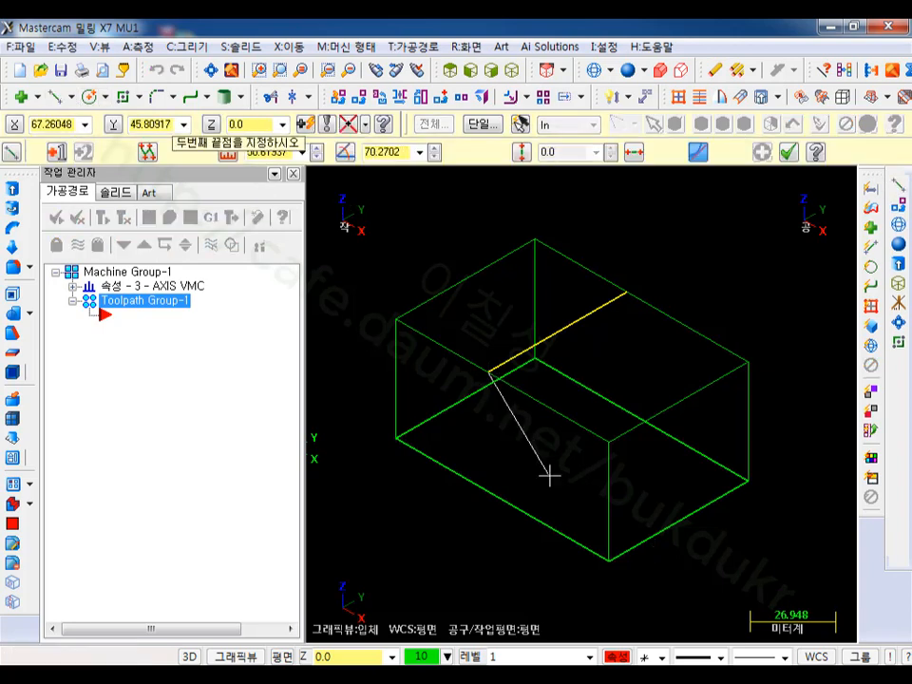
left_click(609, 563)
left_click(627, 294)
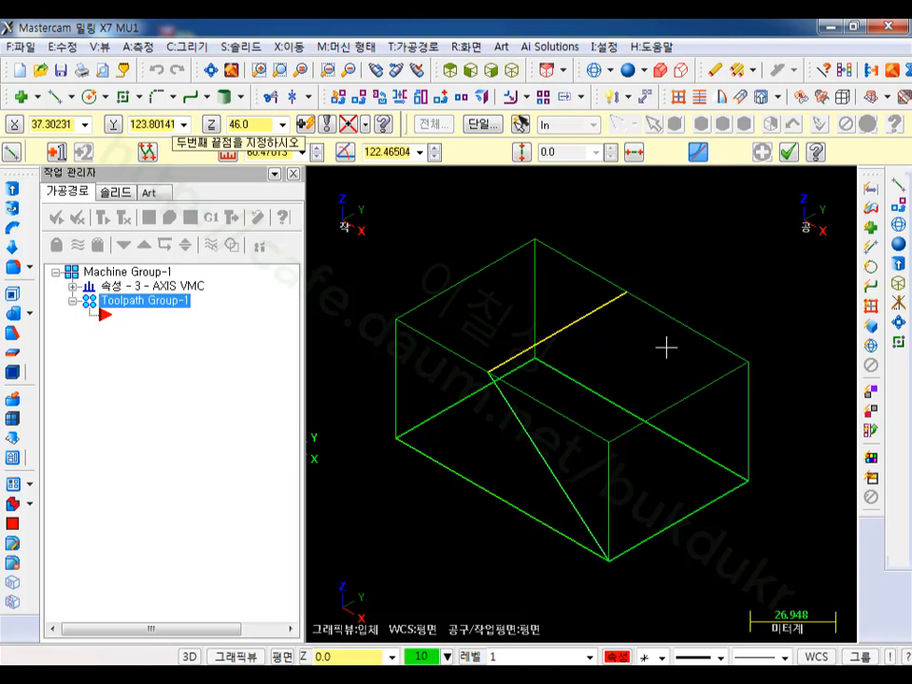
left_click(749, 480)
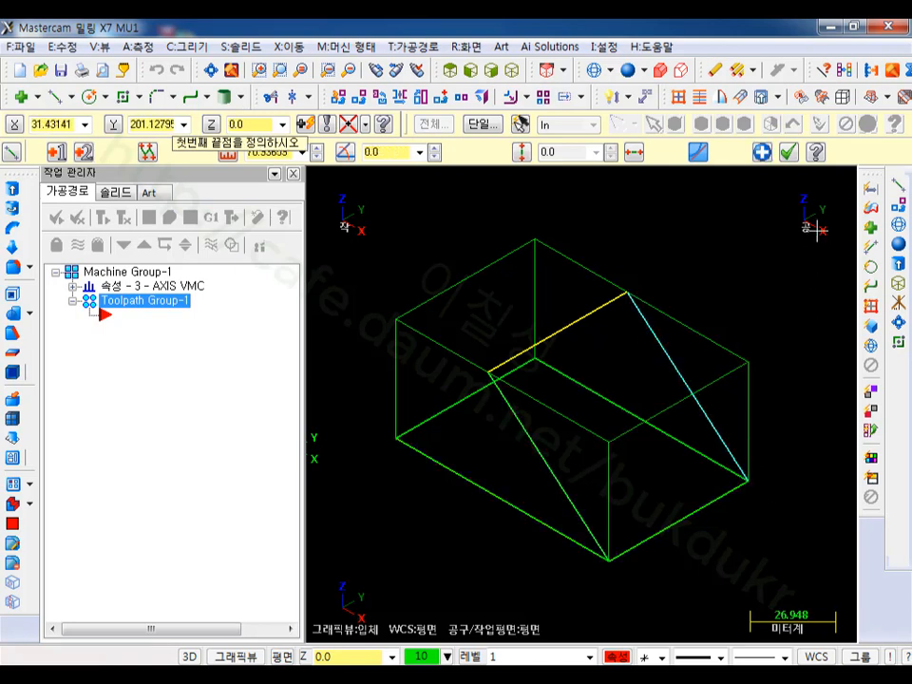
left_click(792, 154)
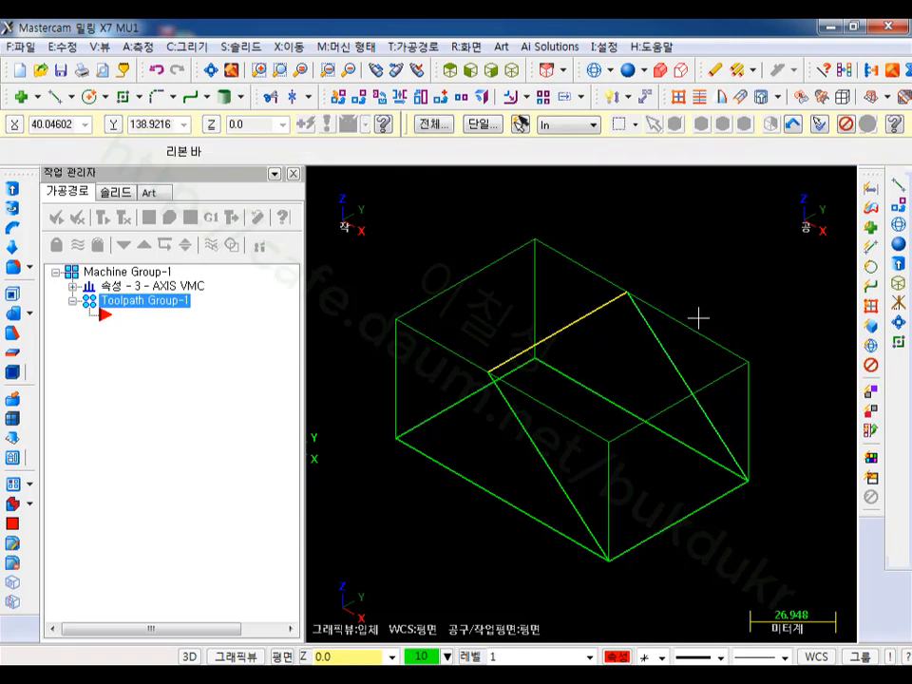
- Start a solid Extrude and chain the inclined rectangle formed by the raised line, both slanted lines and the base edge
left_click(661, 344)
left_click(527, 430)
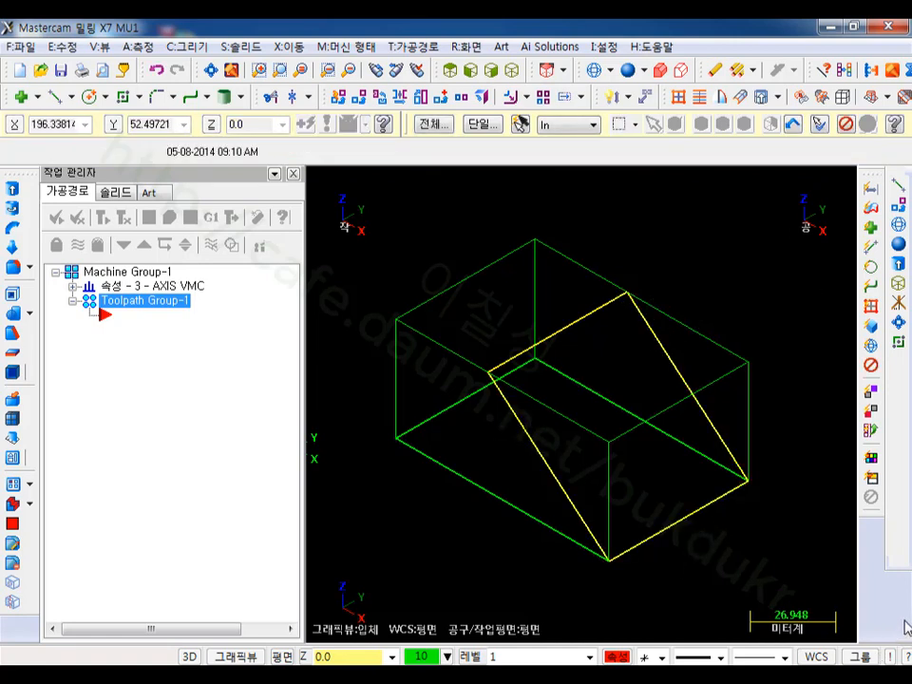
scroll(787, 386, "up", 1)
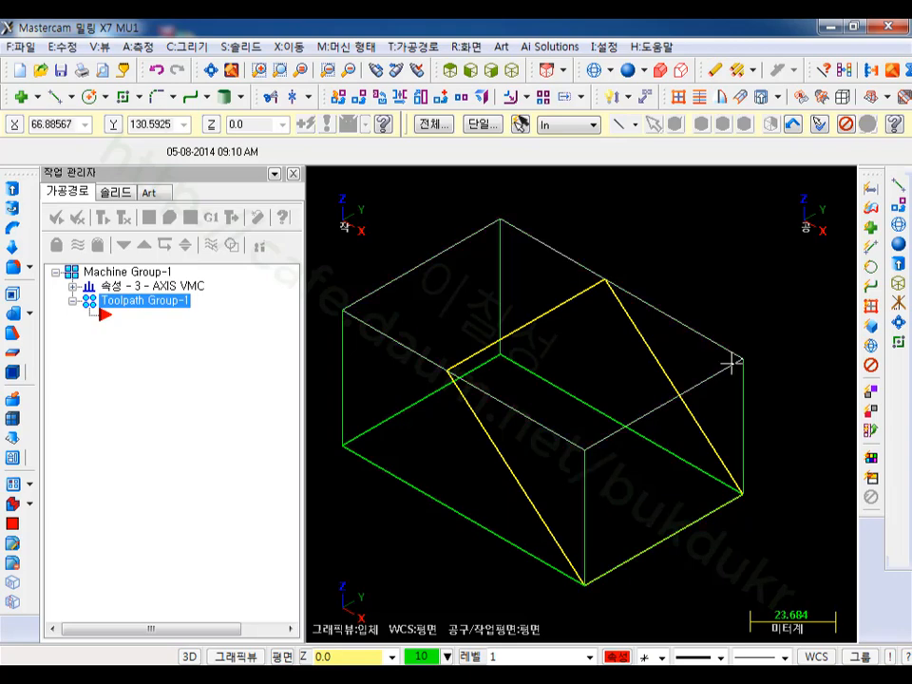
left_click(23, 188)
left_click(551, 316)
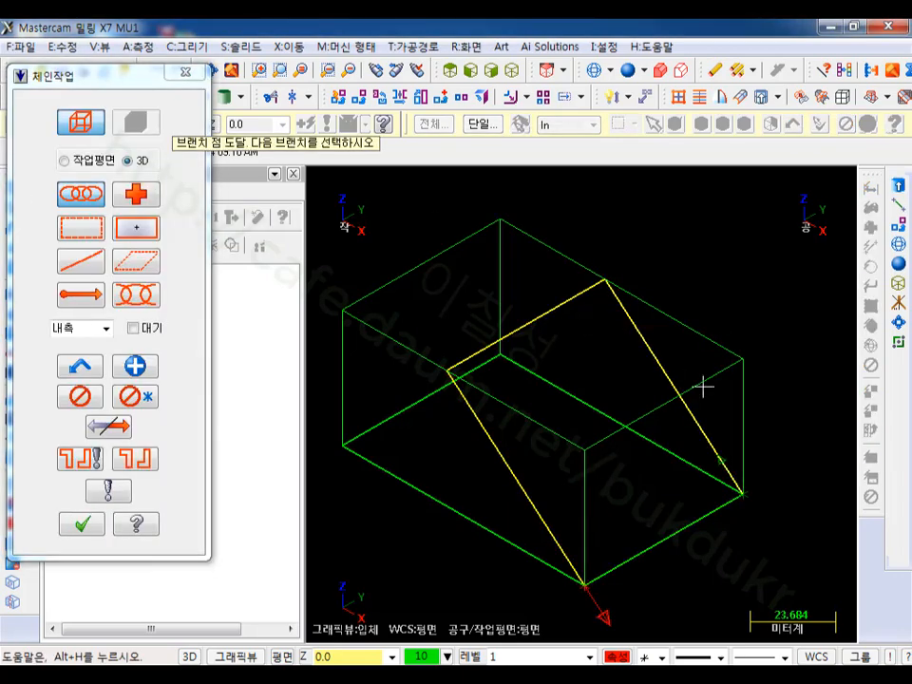
left_click(650, 553)
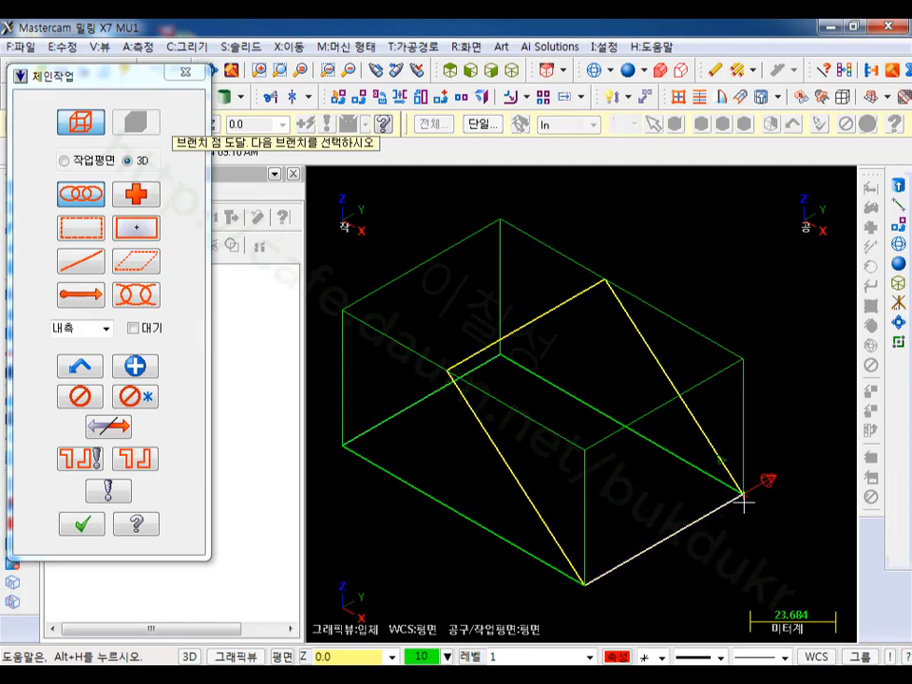
left_click(101, 526)
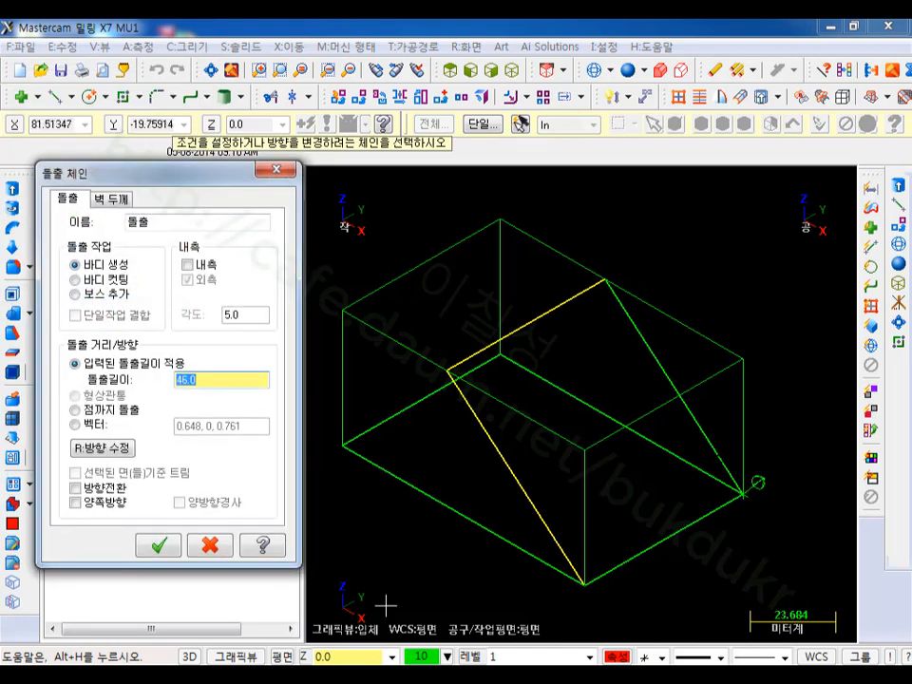
- Extrude the inclined rectangle as a body cut through all, removing the block's upper corner above the slope
middle_click_drag(678, 595, 615, 504)
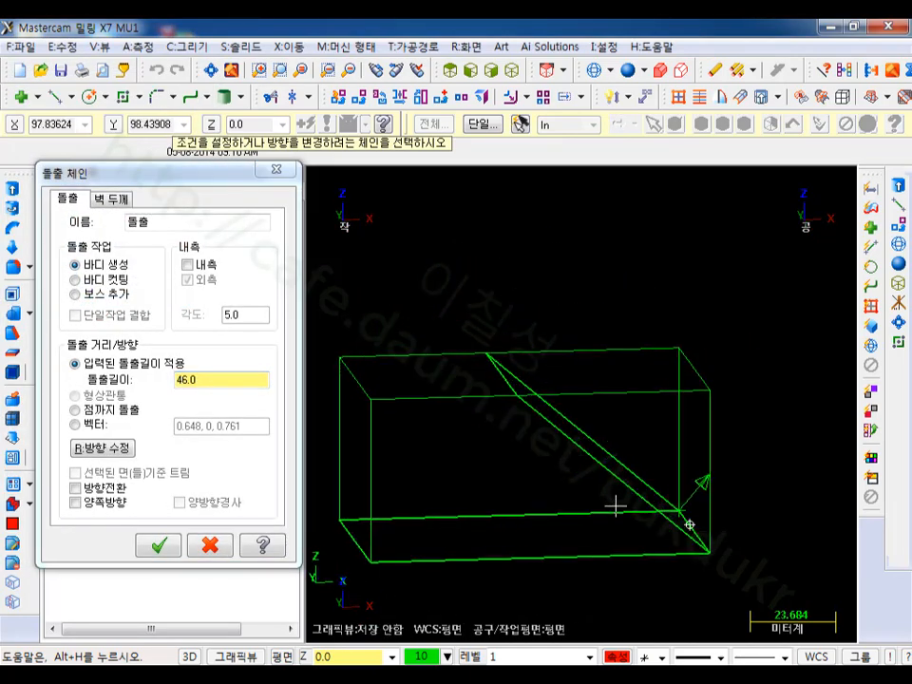
scroll(814, 510, "up", 2)
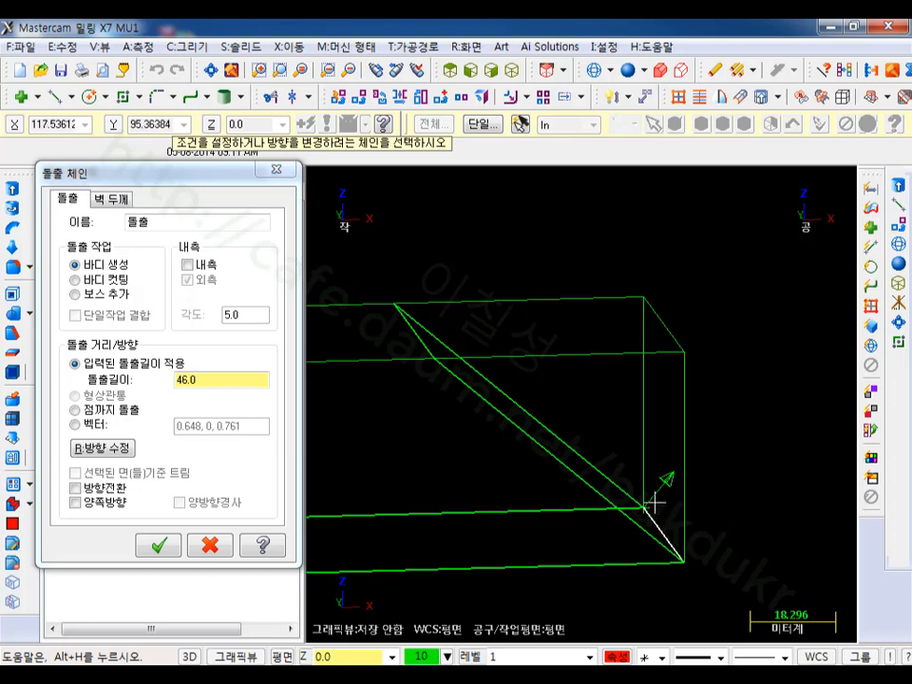
scroll(780, 430, "down", 3)
scroll(786, 412, "up", 2)
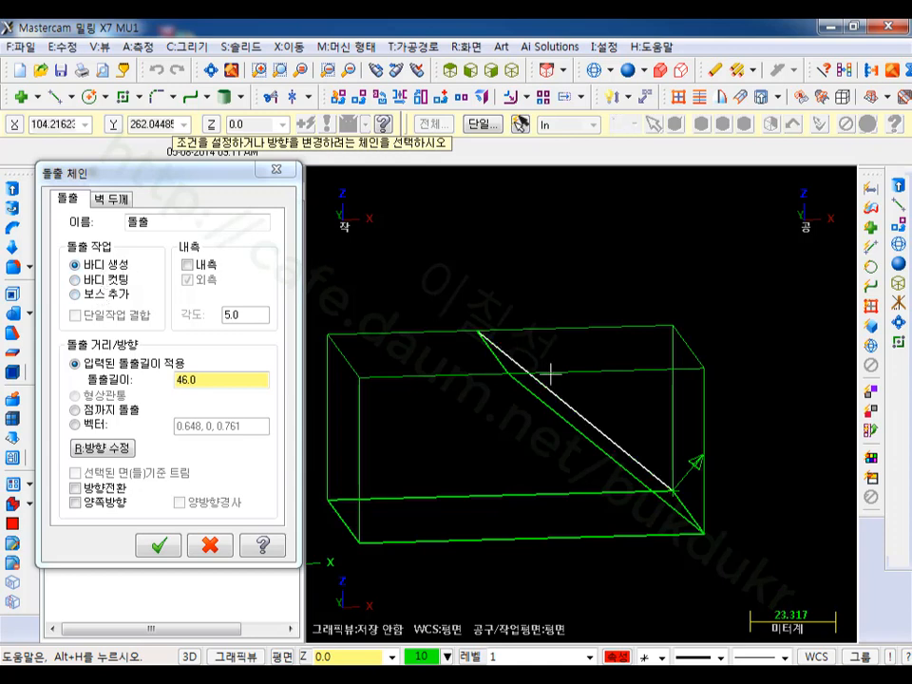
left_click(80, 281)
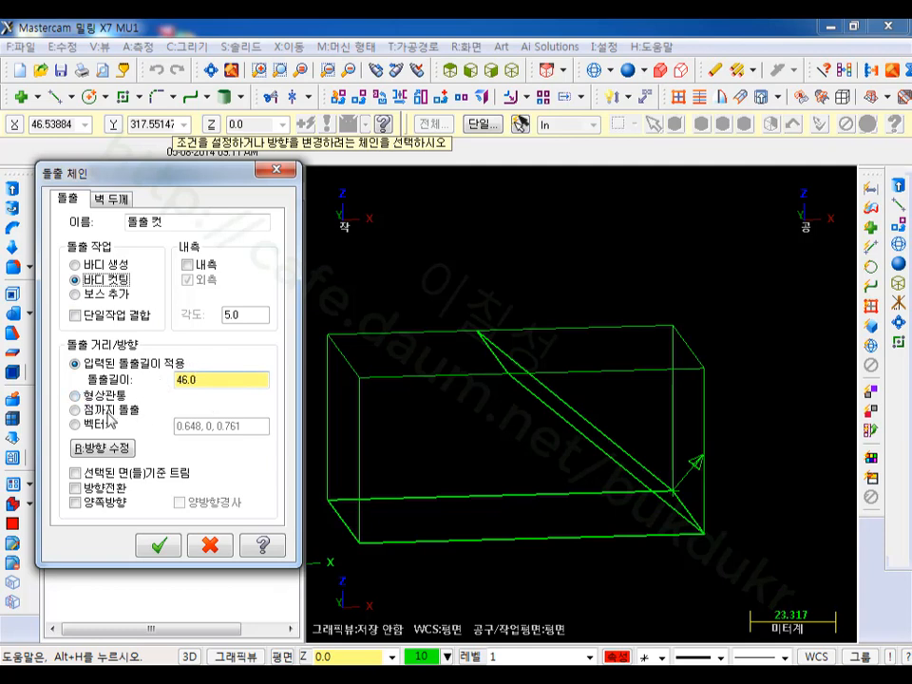
left_click(75, 395)
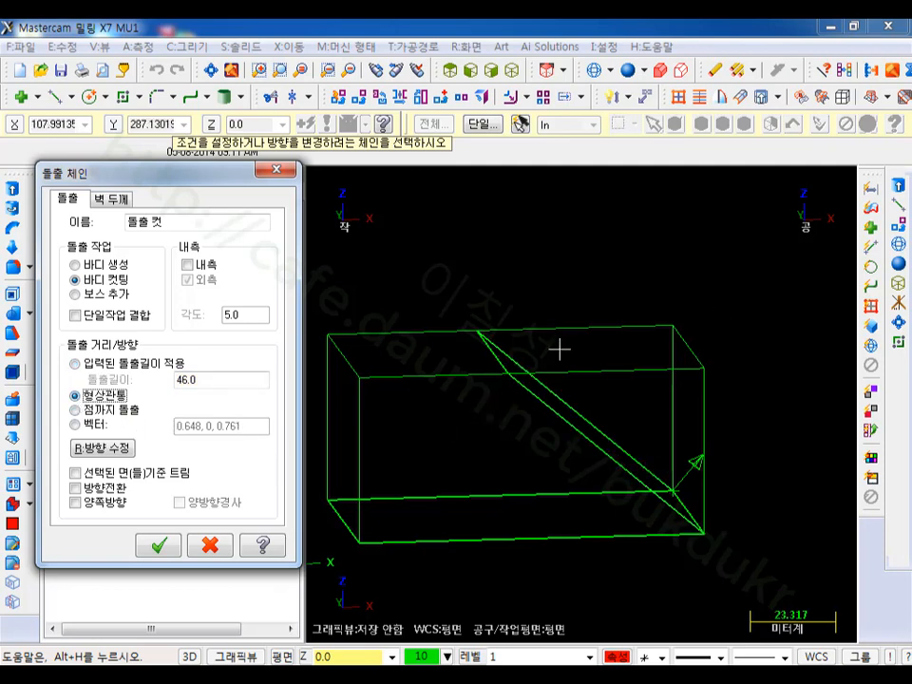
left_click(159, 545)
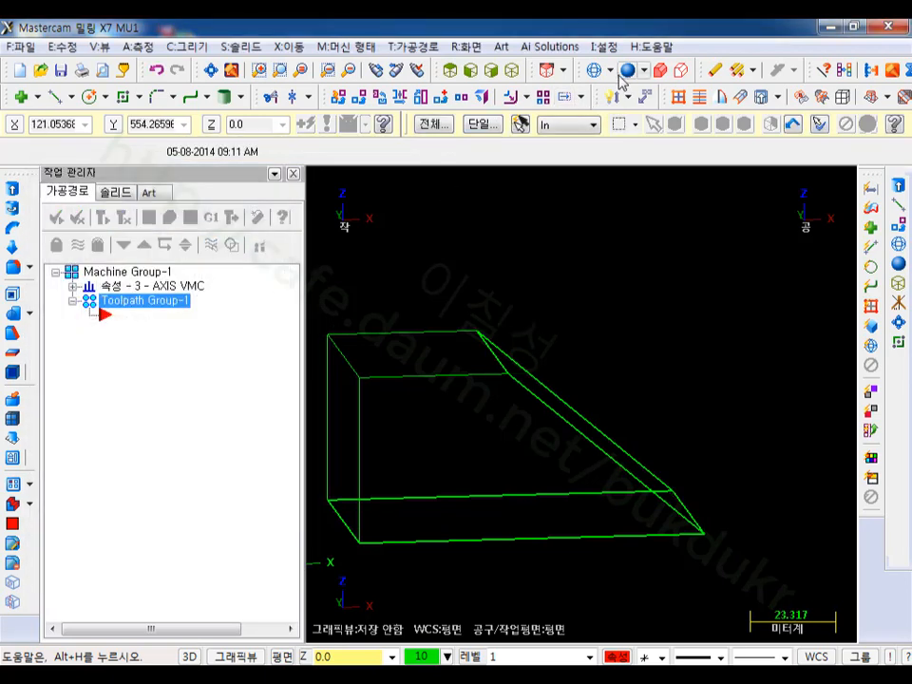
- Check the cut body in shaded and isometric wireframe display, and switch to the top view
left_click(468, 68)
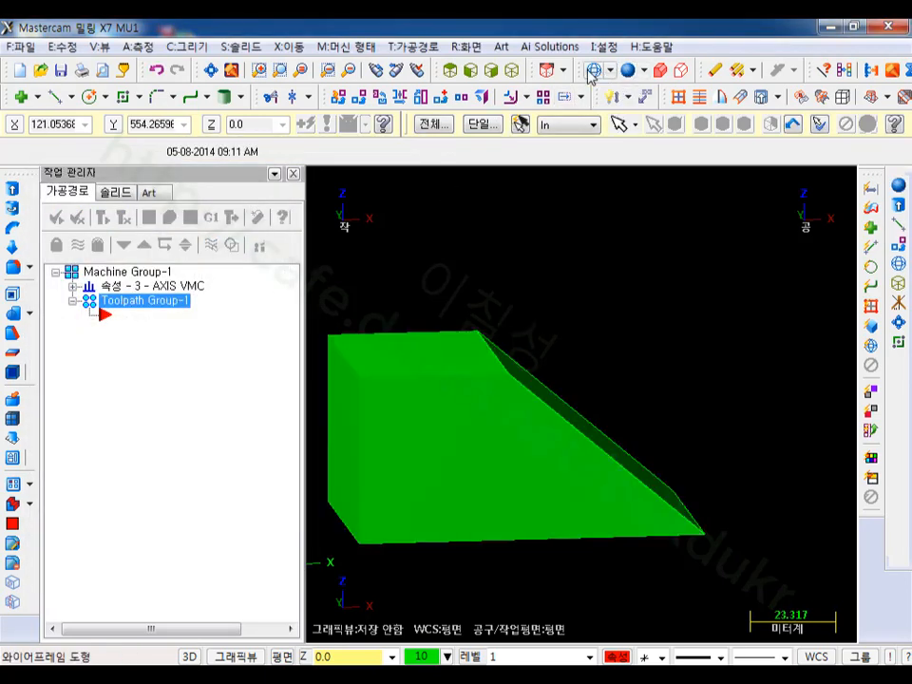
left_click(513, 72)
left_click(515, 71)
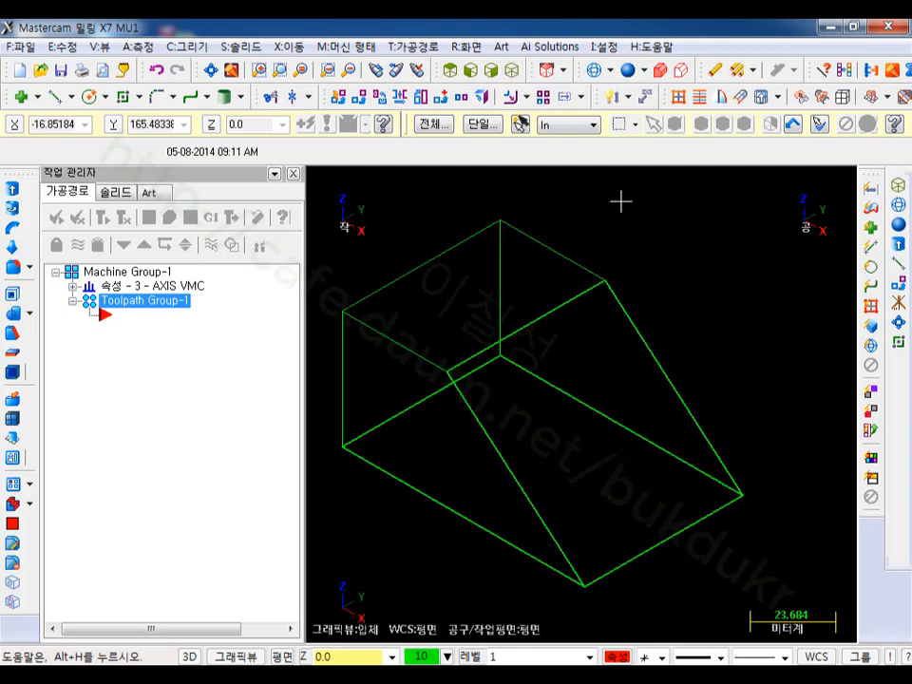
scroll(716, 297, "down", 1)
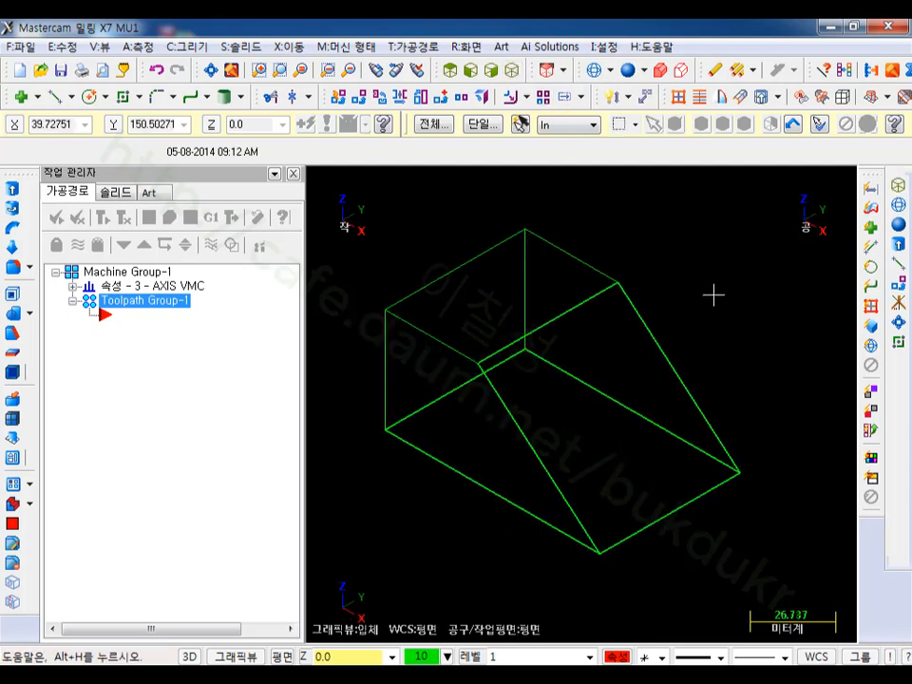
scroll(760, 283, "down", 1)
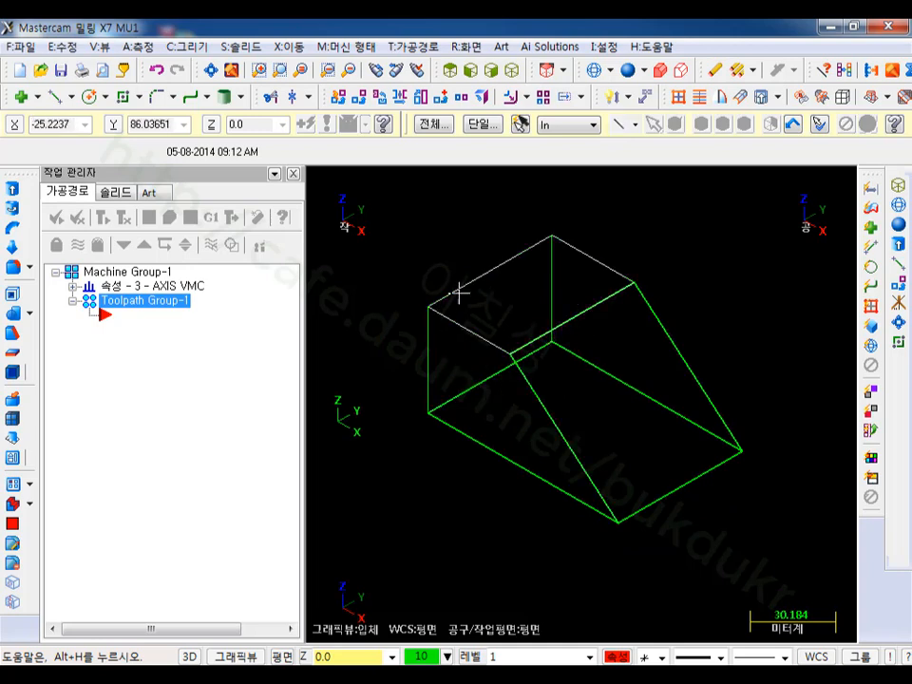
left_click(452, 71)
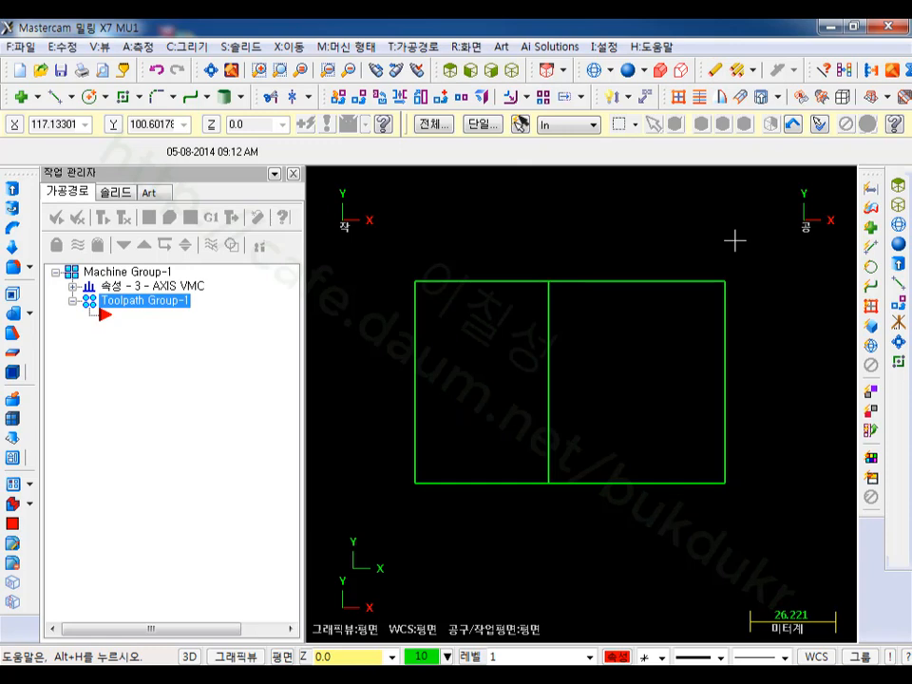
- Show the model in isometric view and set the current drawing colour to magenta, number 13
left_click(512, 71)
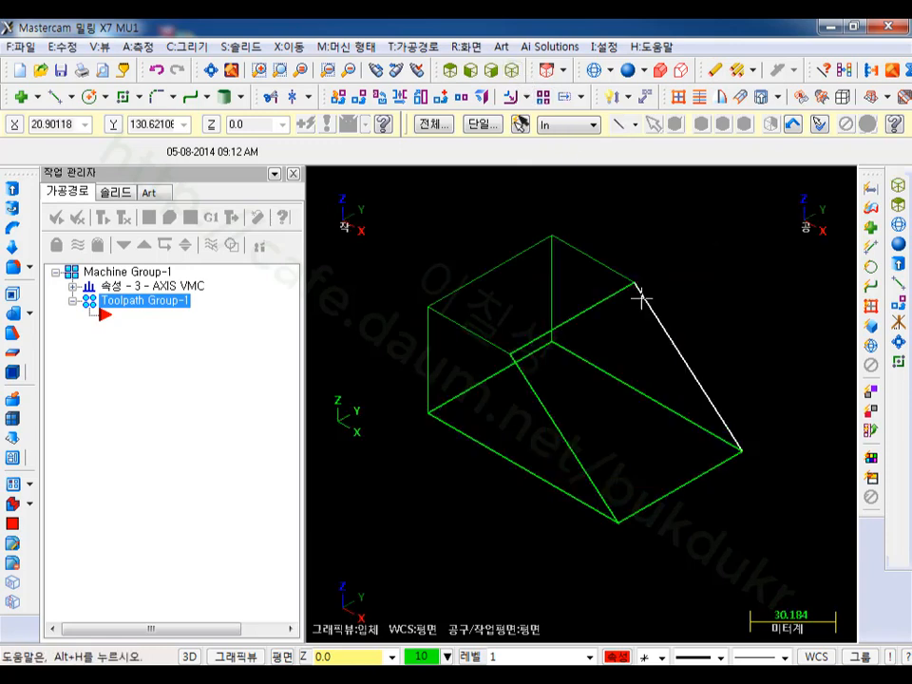
scroll(646, 285, "down", 1)
middle_click_drag(650, 248, 644, 294)
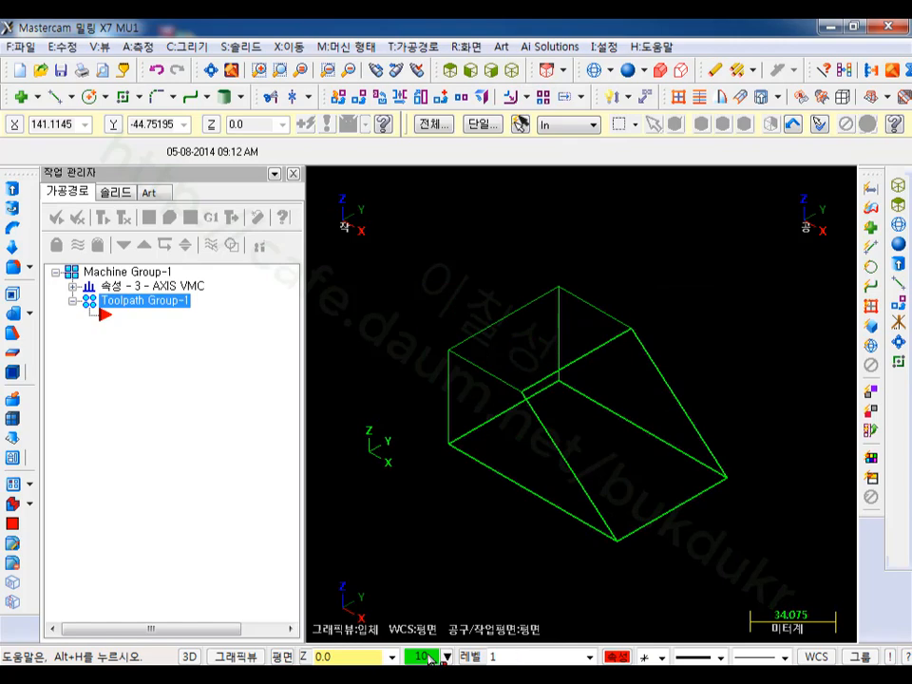
left_click(619, 656)
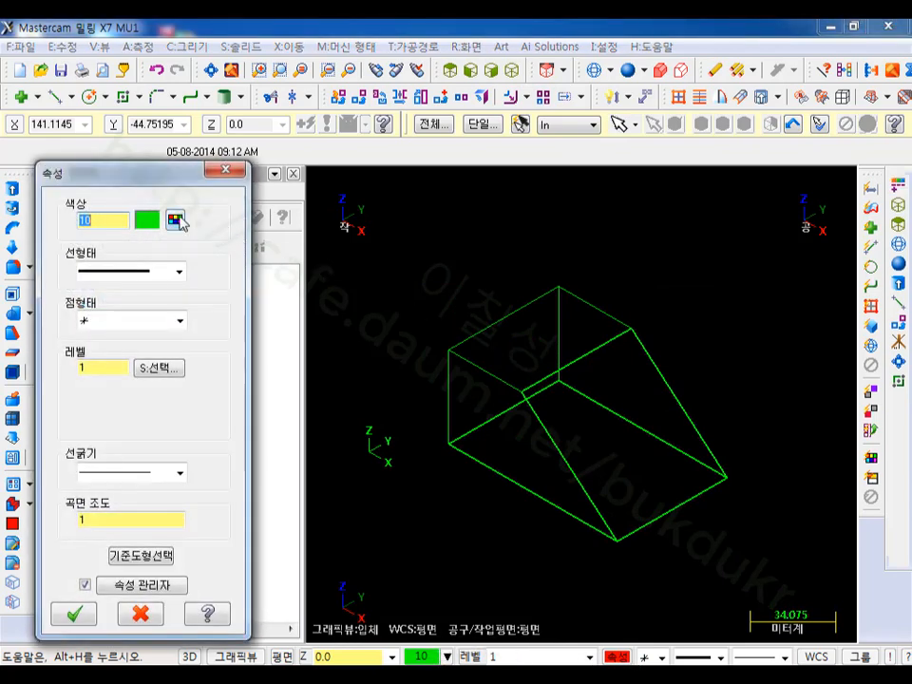
left_click(175, 215)
left_click(288, 229)
left_click(307, 229)
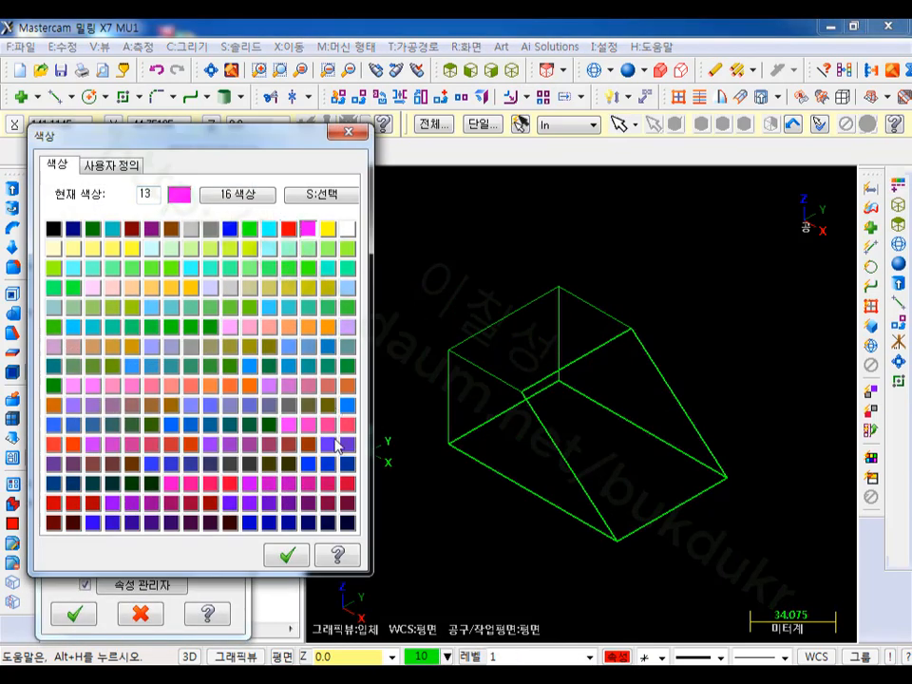
left_click(284, 558)
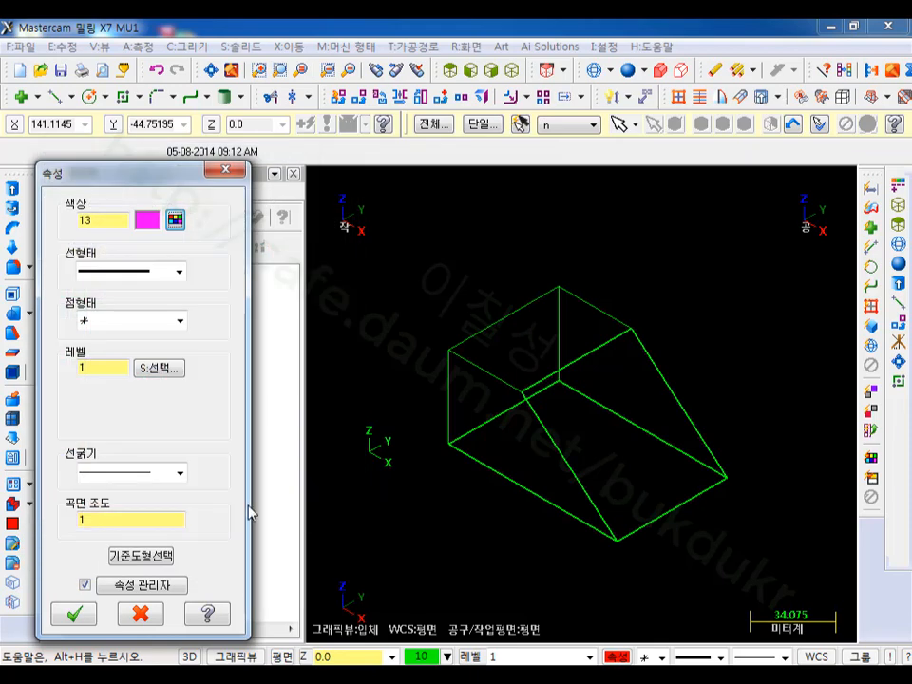
left_click(76, 615)
- Set the construction depth to Z 46 and draw a rectangle about 81 × 34 mm from the top face's minimum X and Y corner
scroll(488, 325, "up", 1)
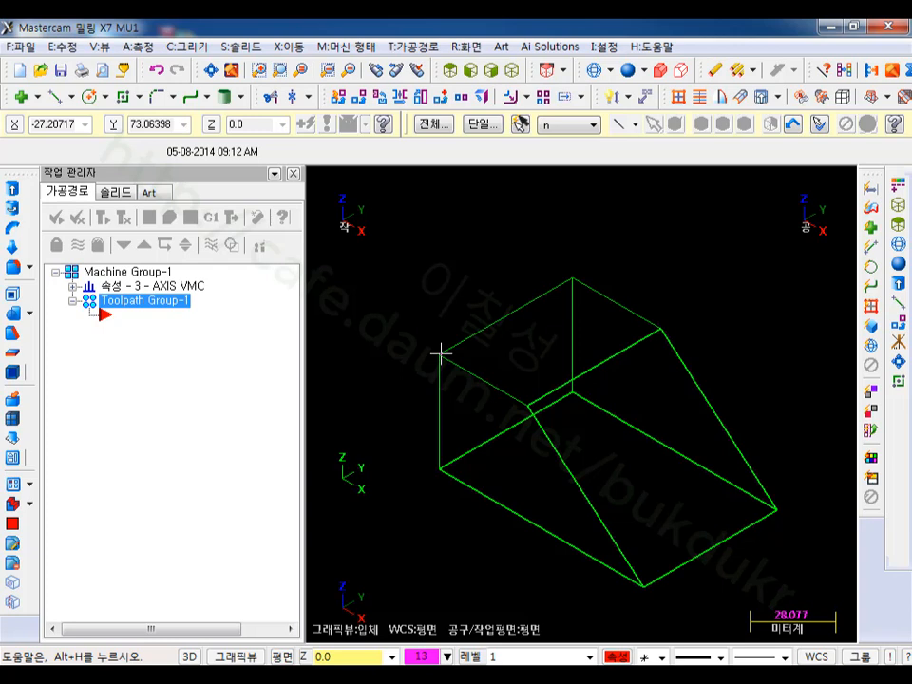
scroll(440, 353, "up", 3)
scroll(430, 243, "down", 2)
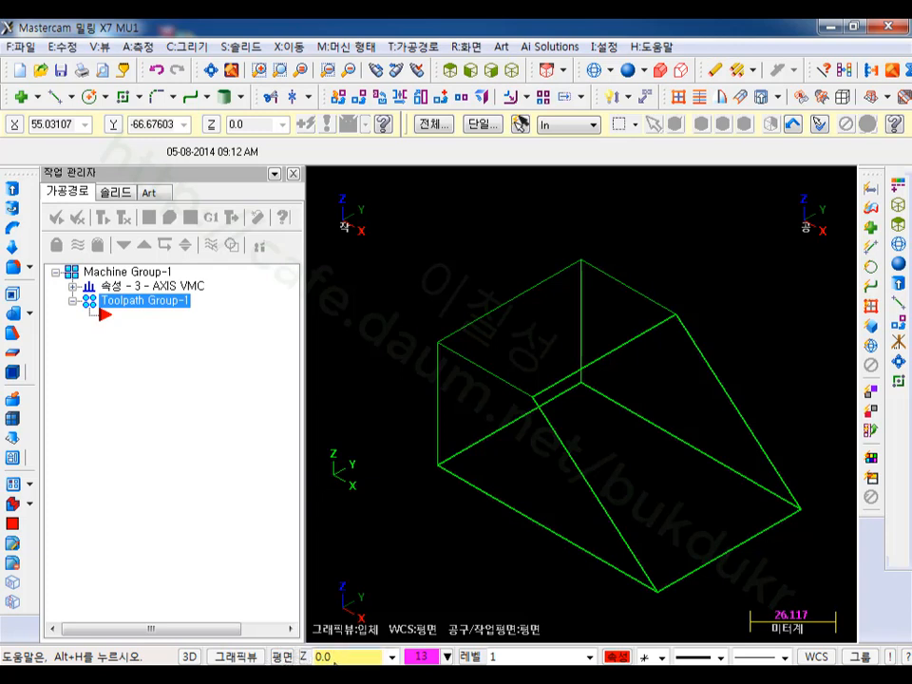
double_click(330, 660)
type("46.0")
key("Return")
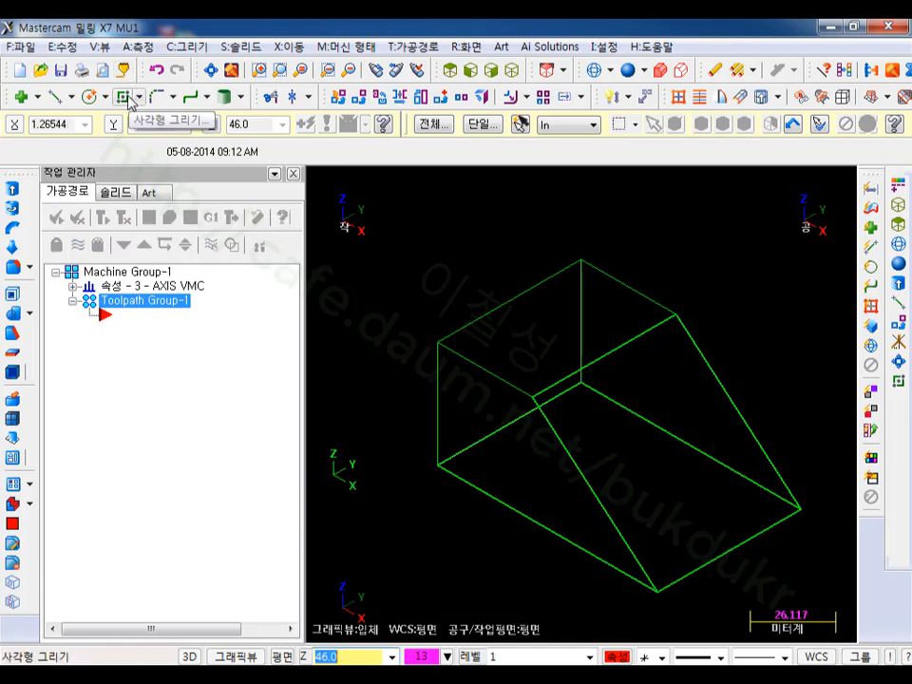
left_click(123, 97)
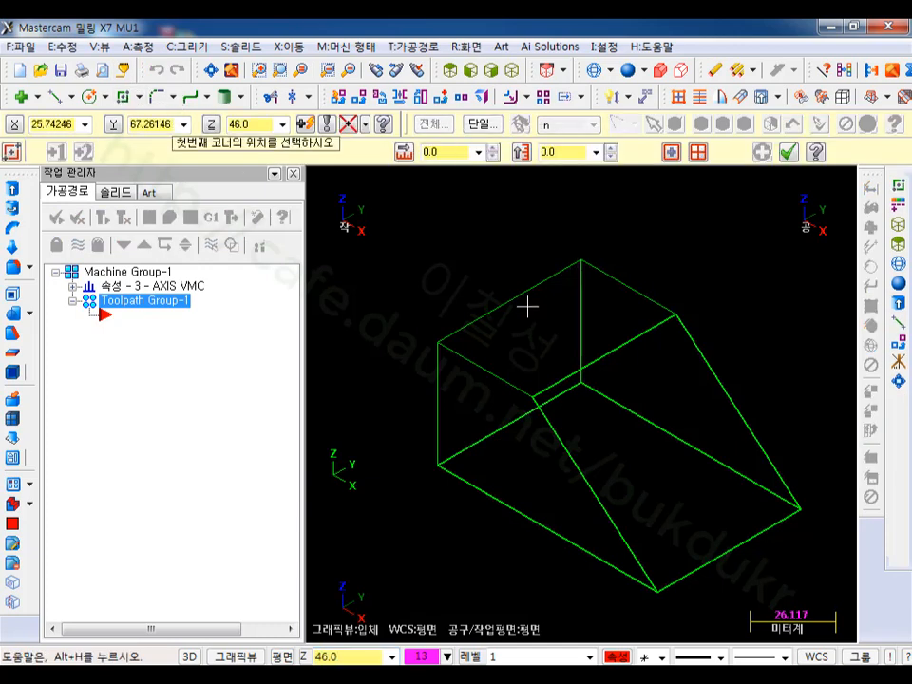
left_click(438, 341)
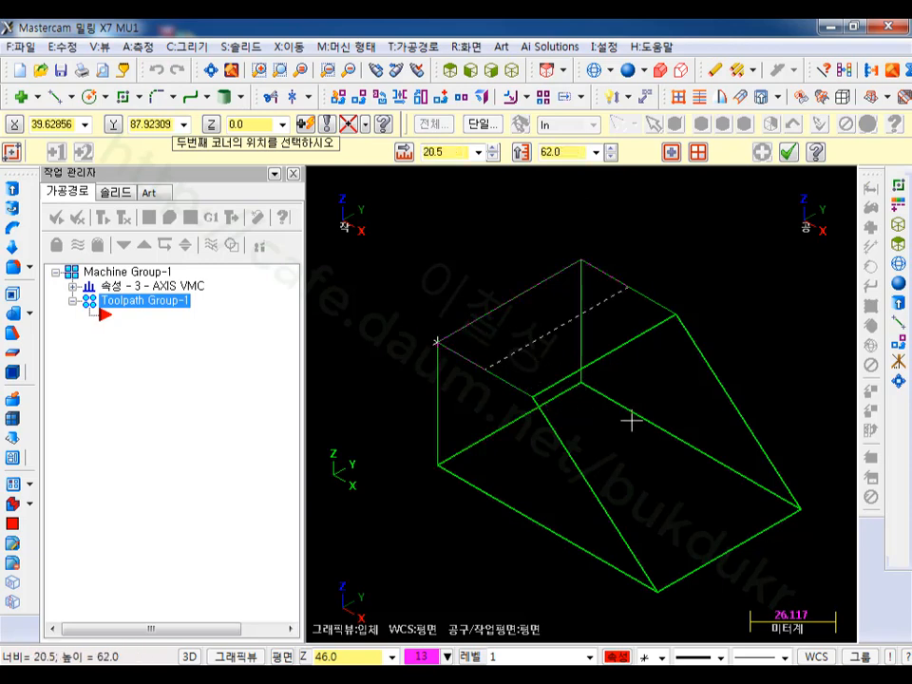
left_click(702, 404)
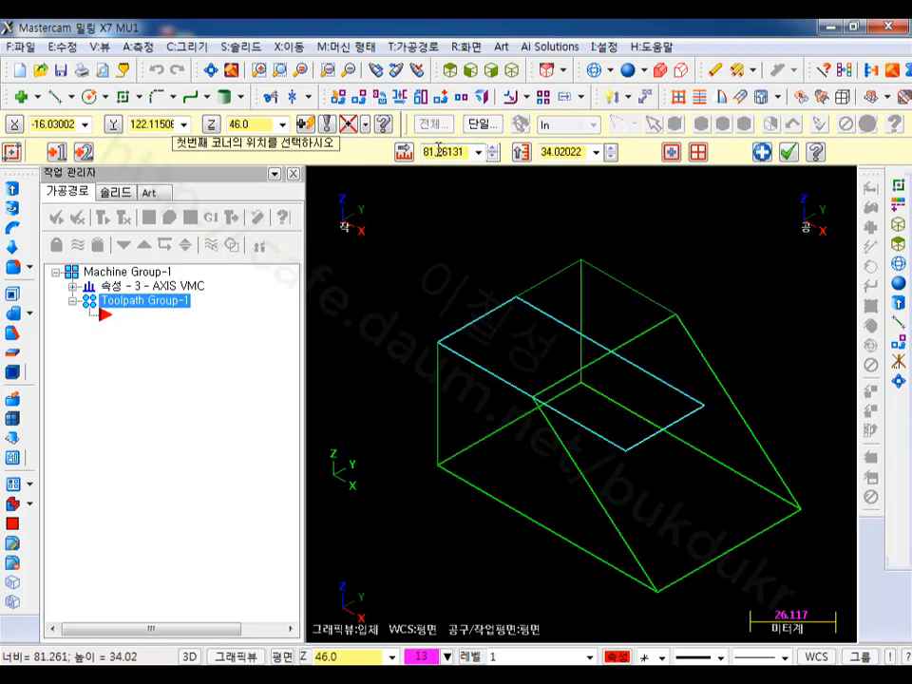
- Set the rectangle's height to 31 mm and accept it
left_click(580, 153)
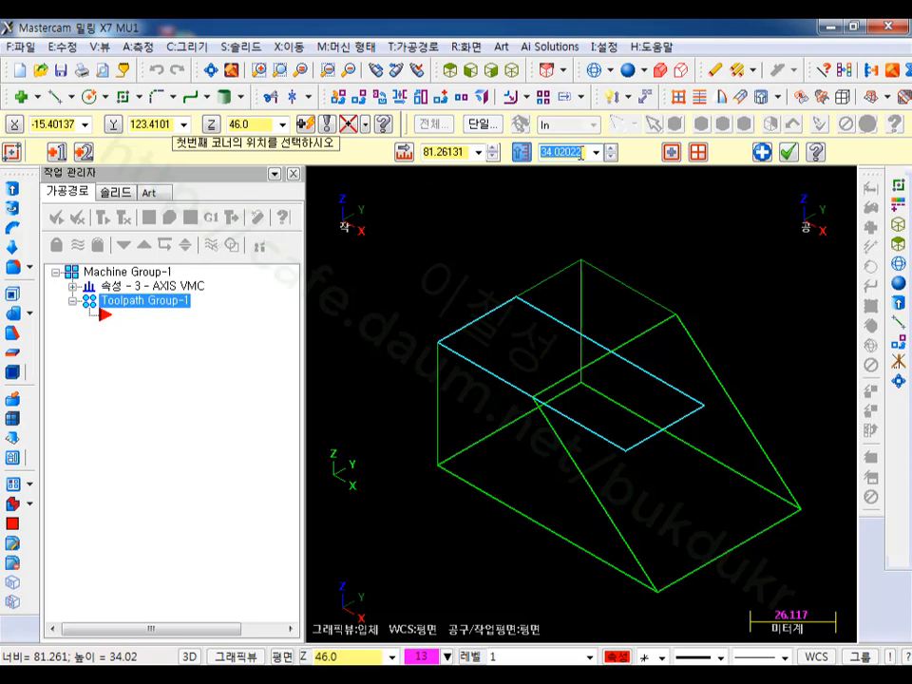
type("31")
key("Return")
scroll(693, 269, "up", 3)
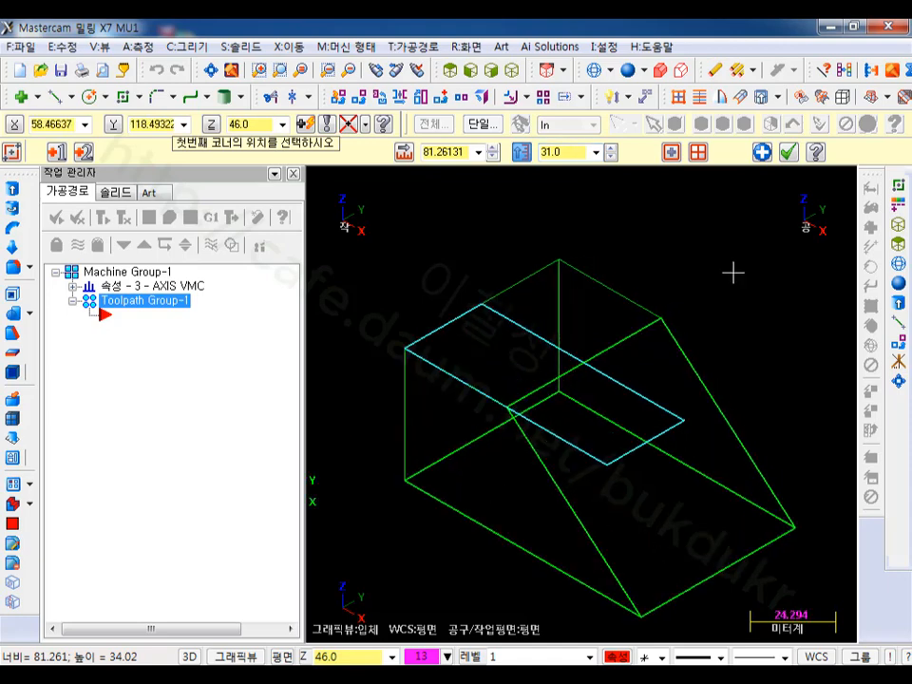
scroll(724, 273, "up", 2)
left_click(788, 152)
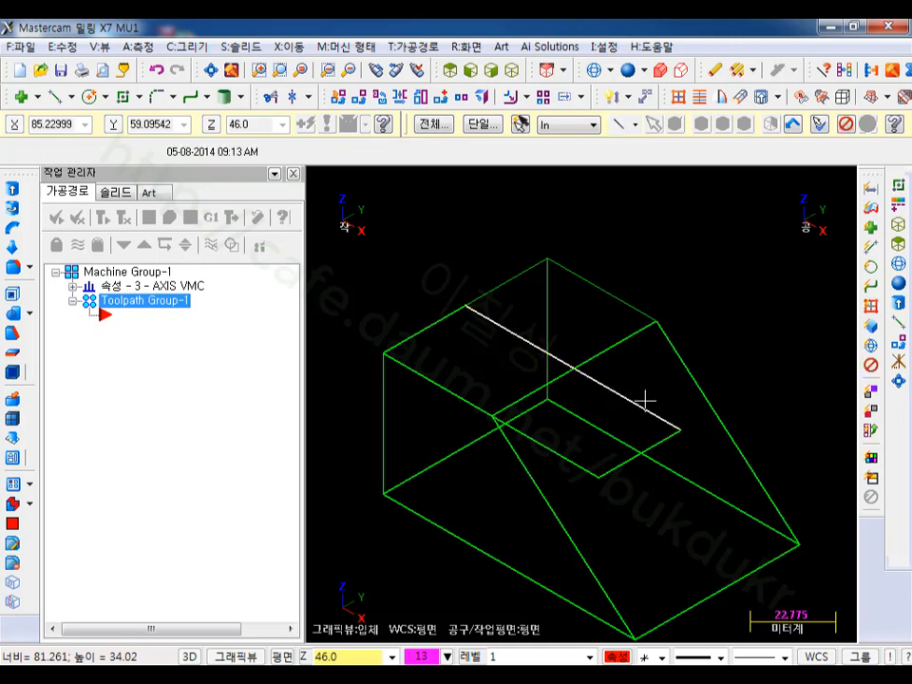
- Extrude the 31 mm wide rectangle downward as a 23 mm deep body cut, and display the solid shaded
left_click(651, 410)
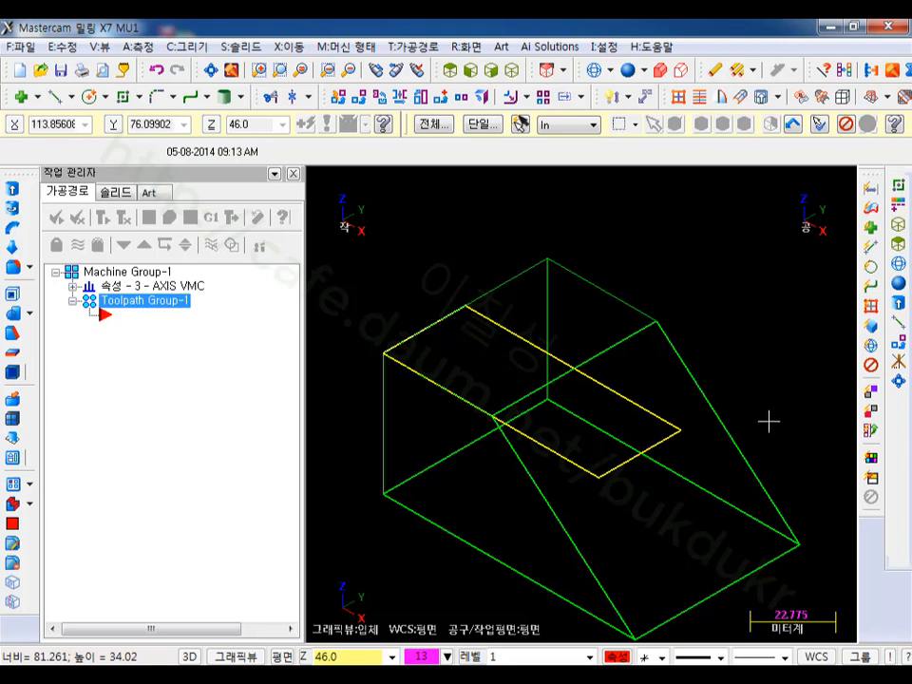
left_click(12, 188)
left_click(494, 325)
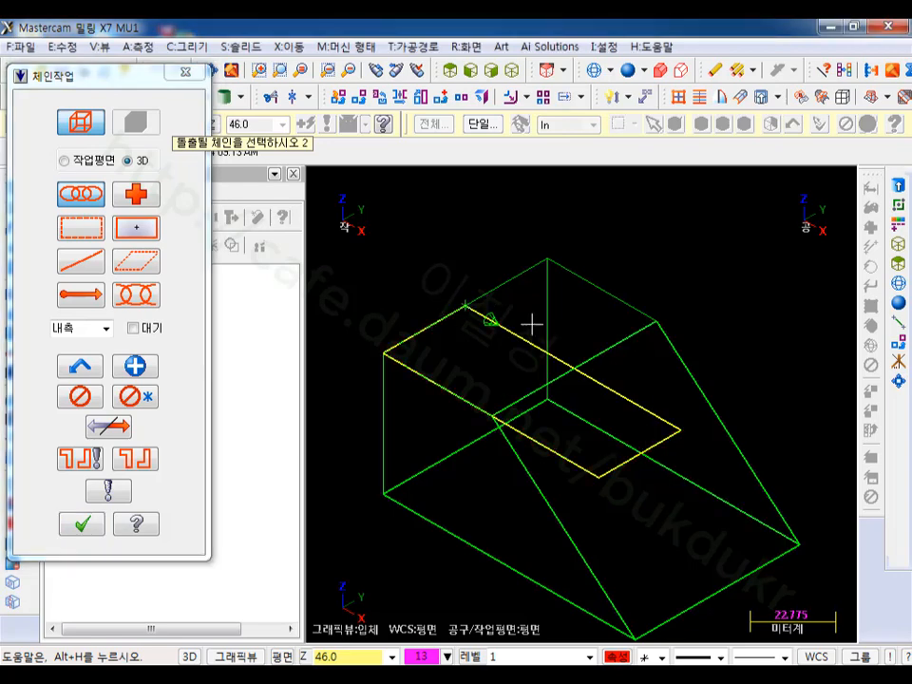
left_click(82, 523)
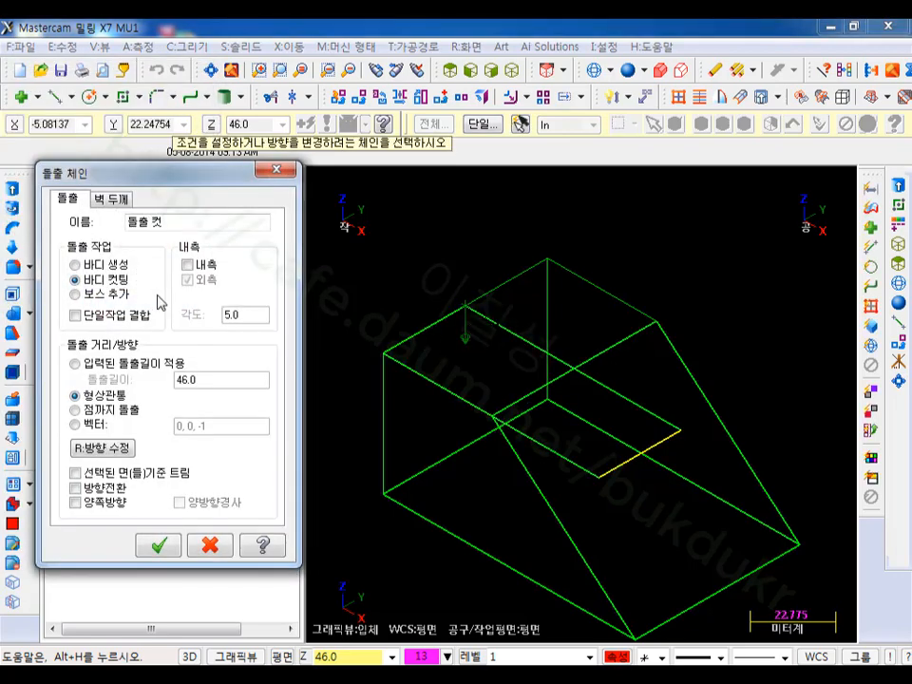
left_click(121, 364)
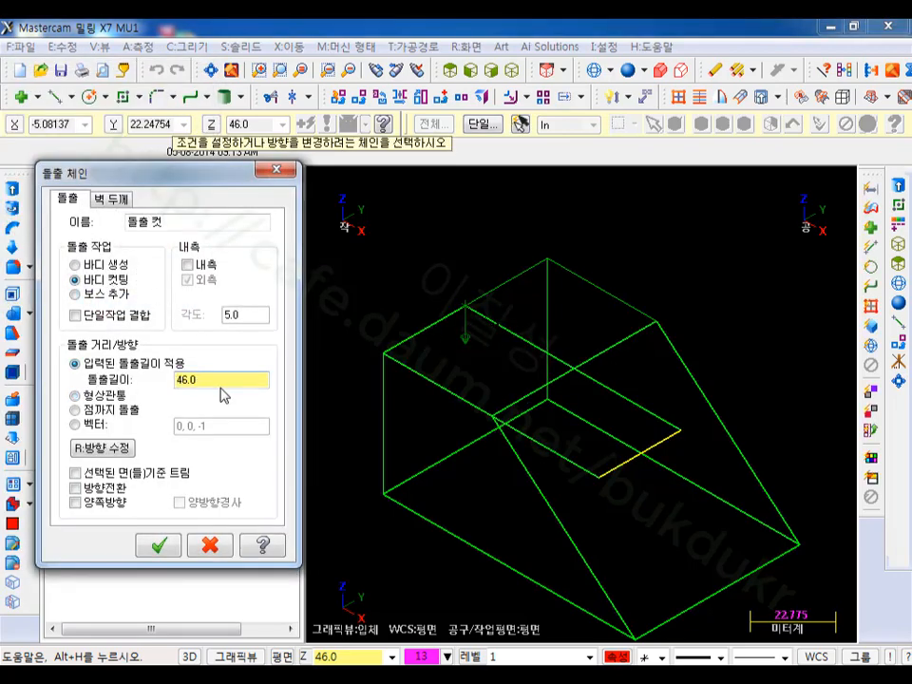
left_click_drag(228, 379, 157, 390)
type("23")
left_click(158, 545)
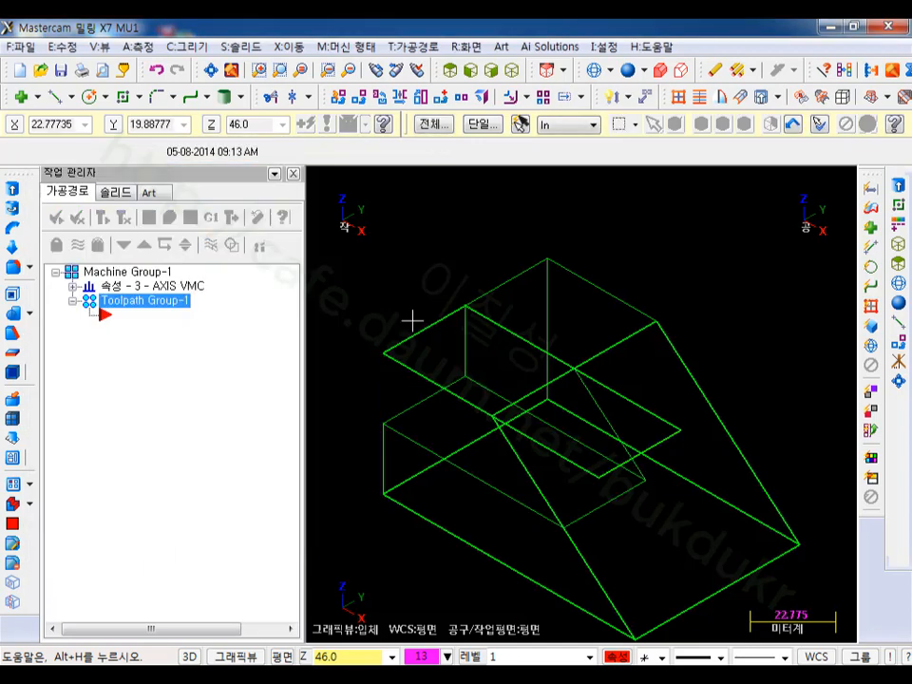
left_click(629, 70)
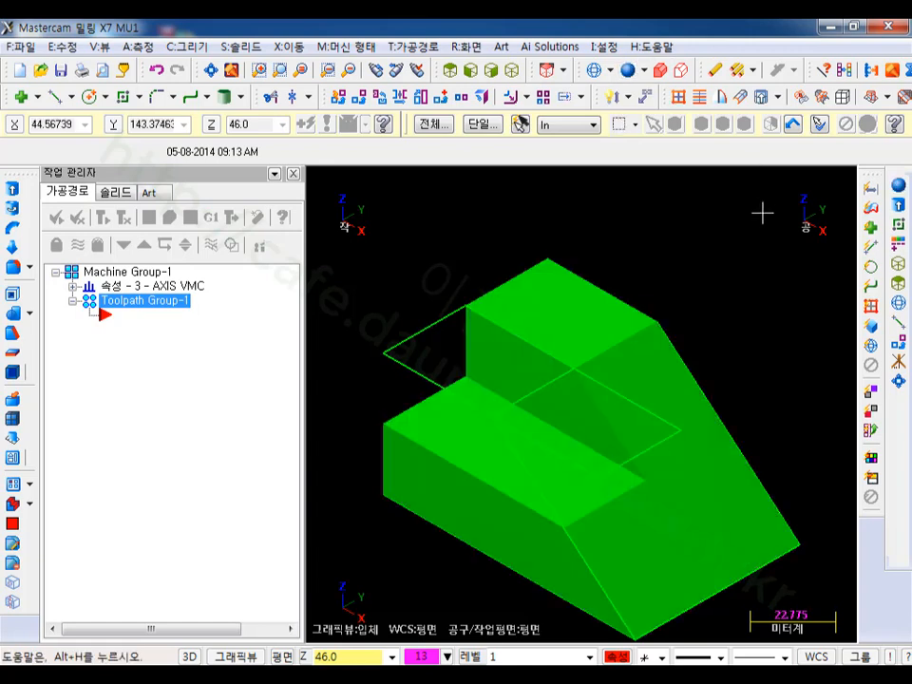
scroll(758, 212, "down", 1)
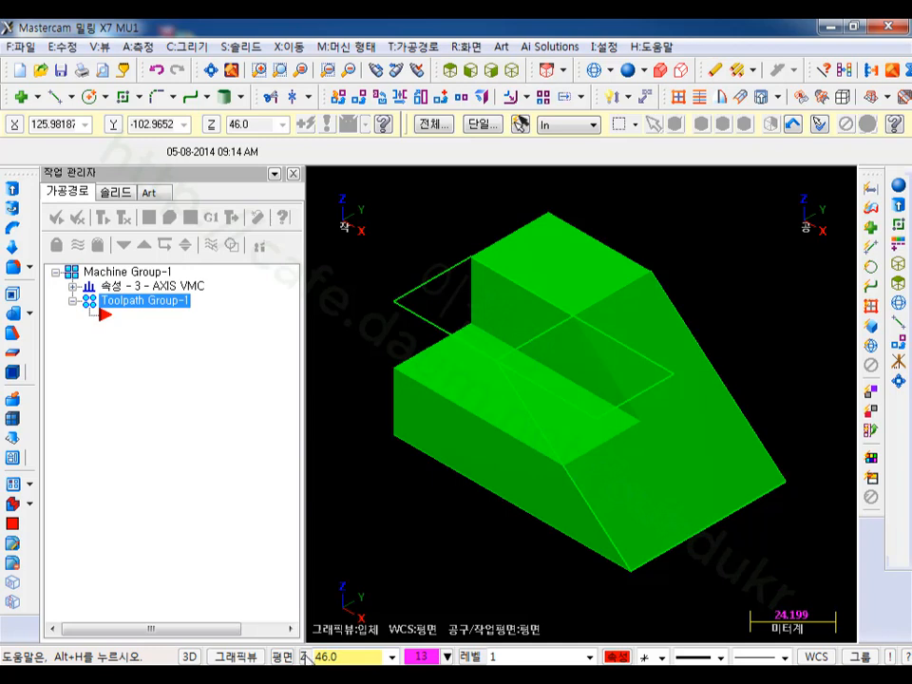
- Take the construction depth Z 23 from the cut ledge's corner, and switch to 2D mode with a wireframe top view
left_click(305, 658)
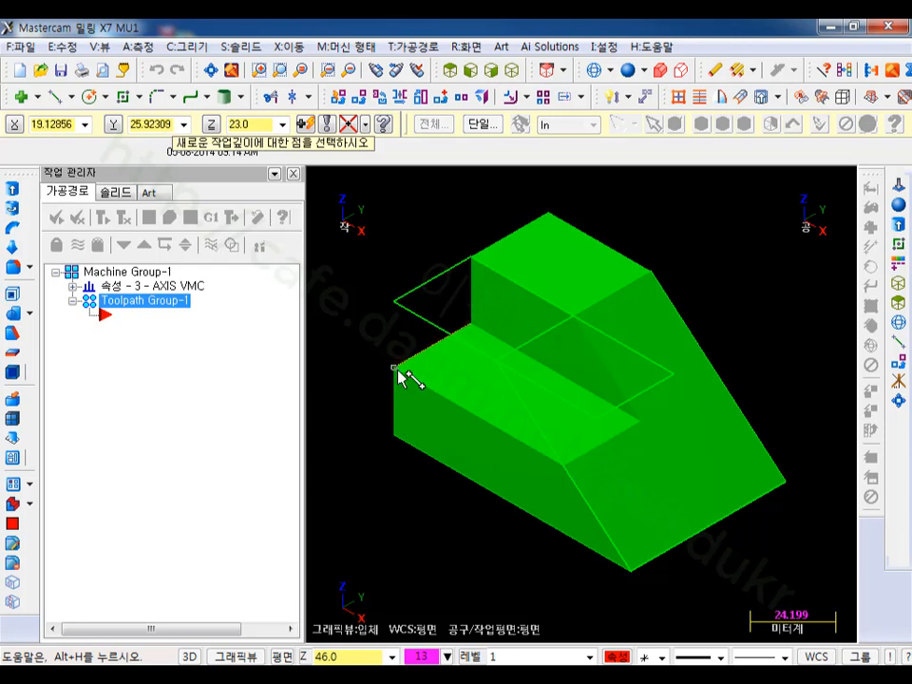
left_click(397, 370)
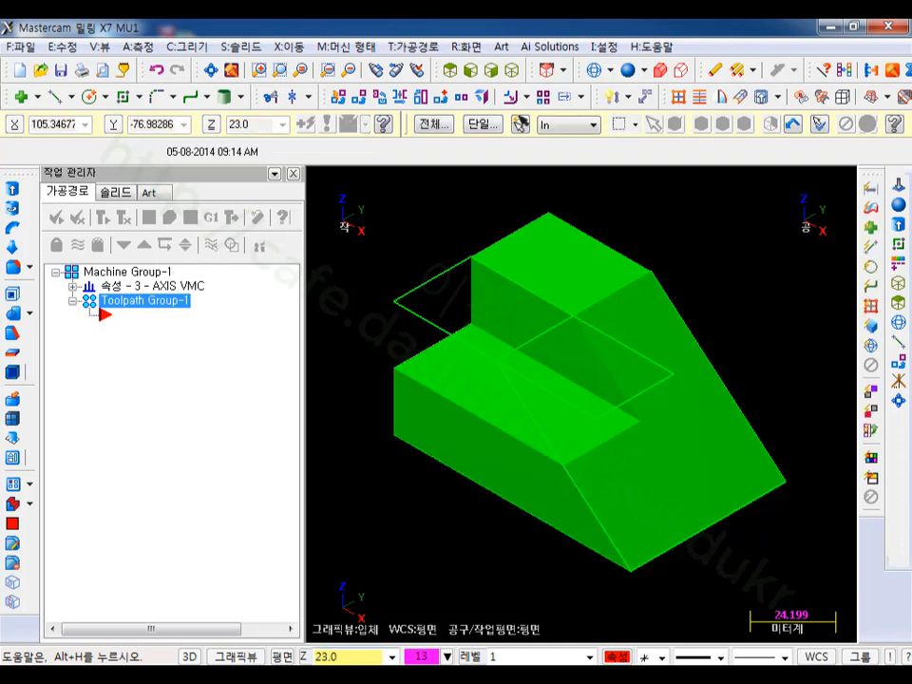
left_click(190, 656)
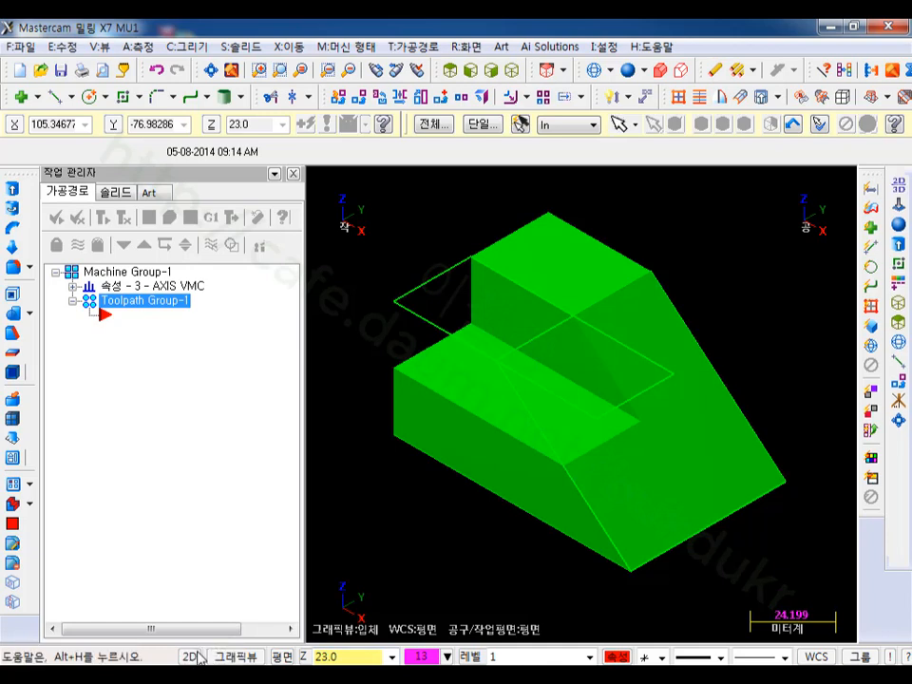
left_click(449, 69)
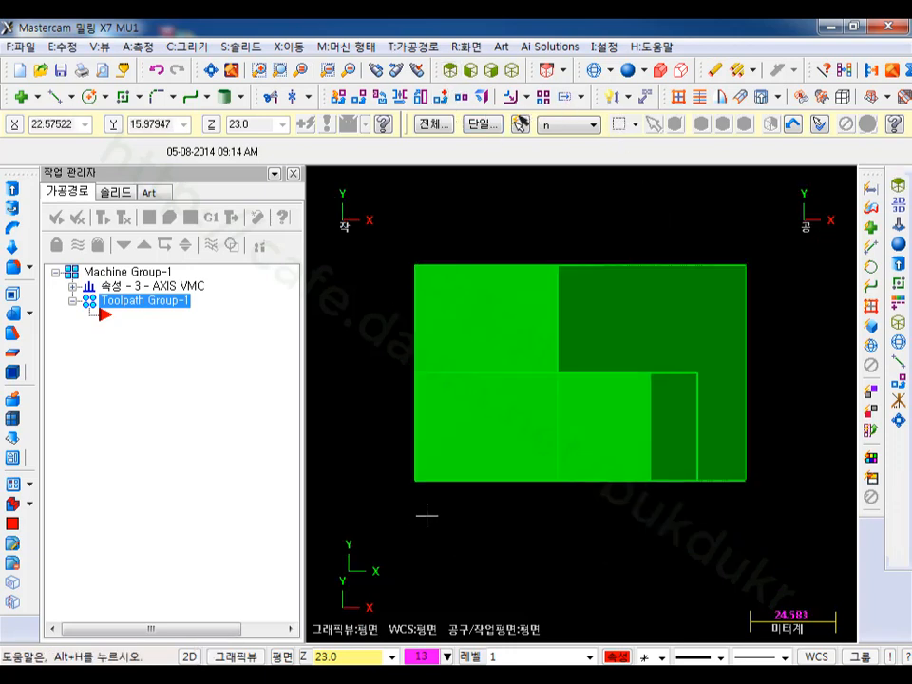
left_click(595, 70)
scroll(478, 548, "up", 2)
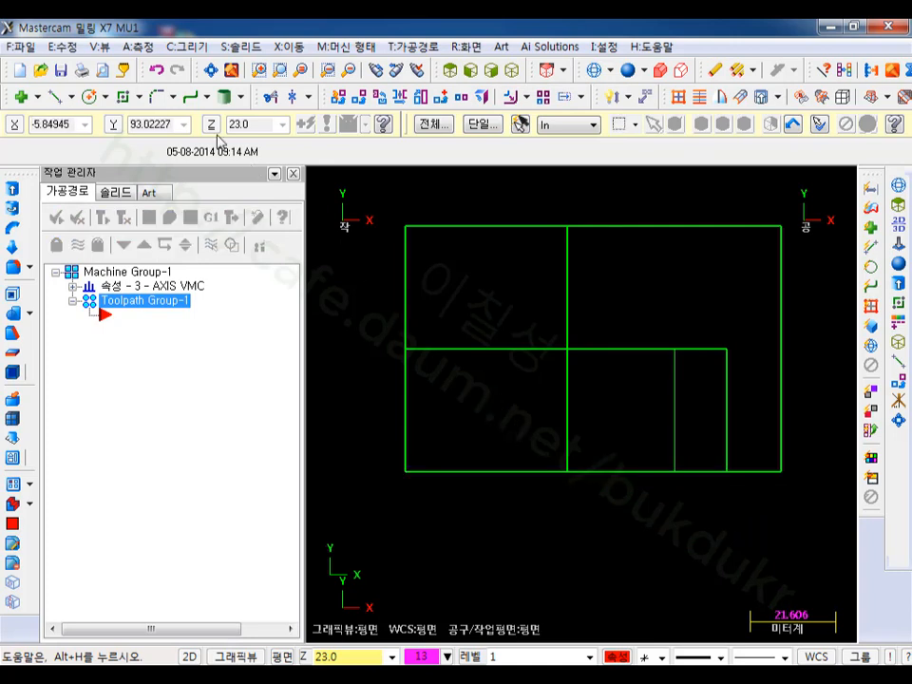
- Draw a 14 mm diameter circle on the ledge, centred 21 mm in X and 15 mm in Y from its outer corner
left_click(89, 95)
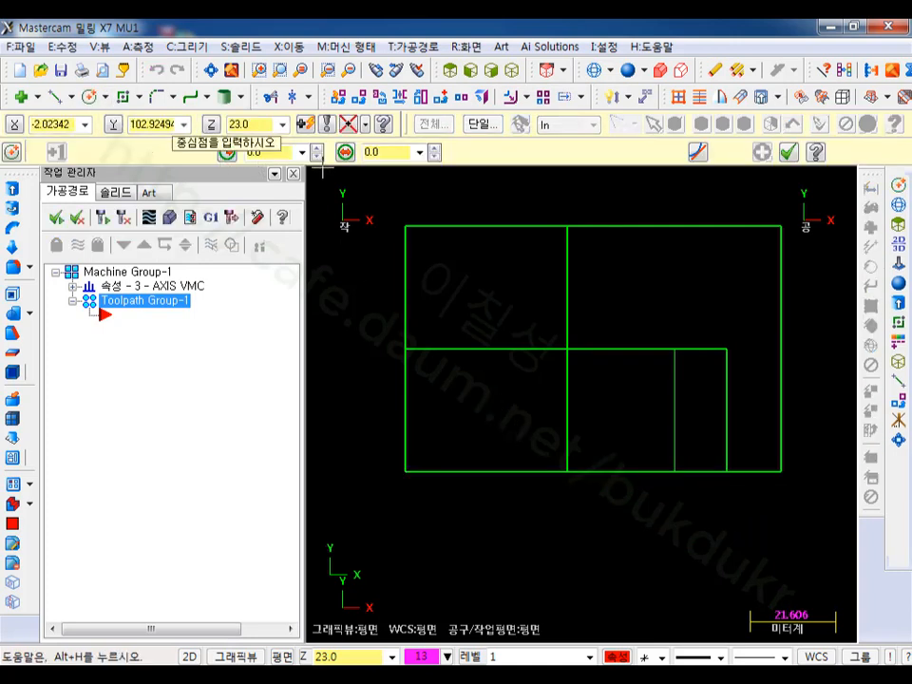
left_click(381, 154)
key("Return")
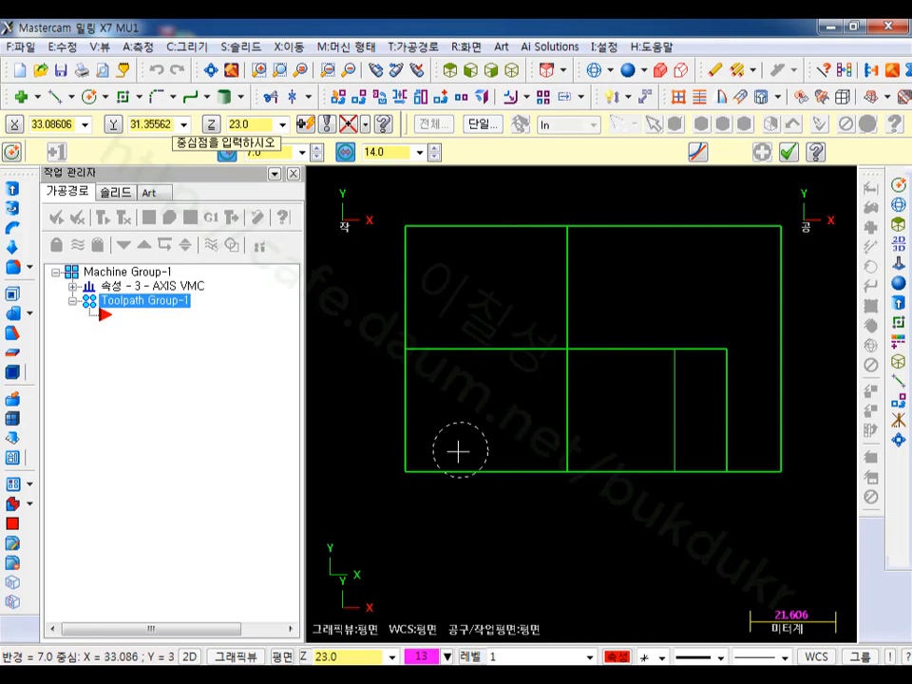
left_click(406, 471)
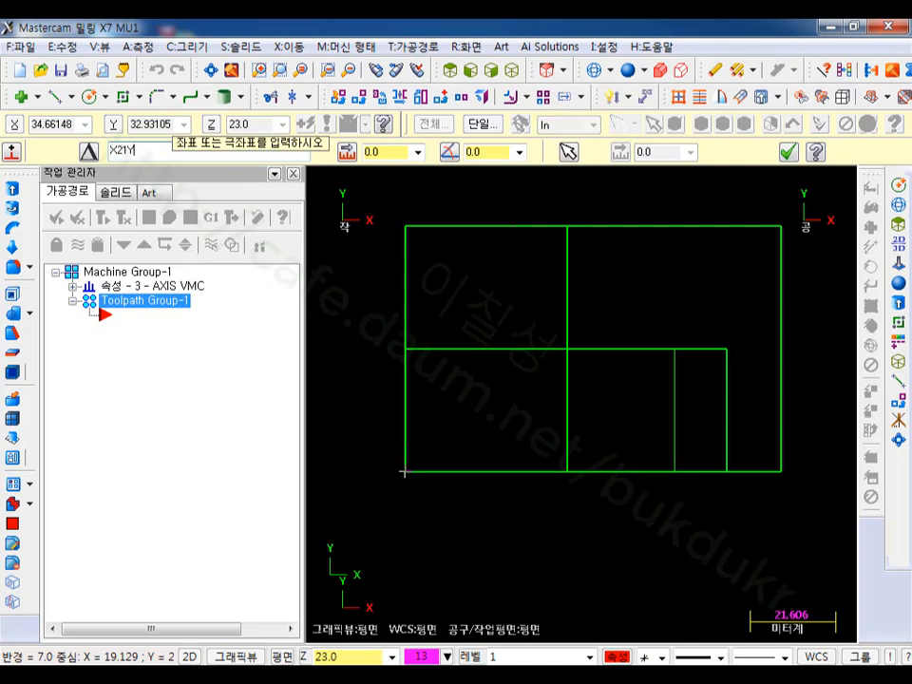
key("Return")
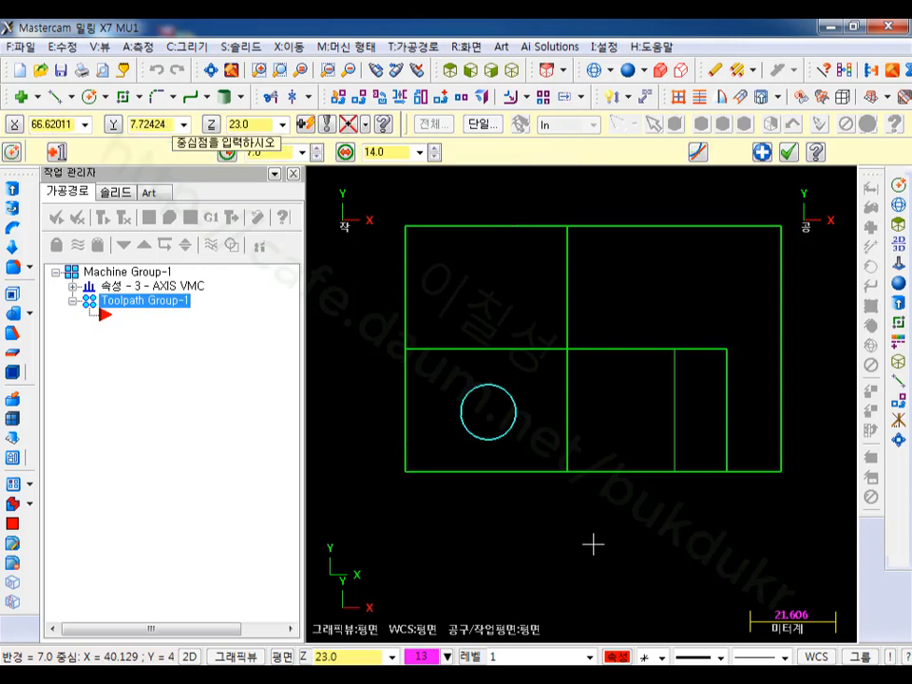
- Draw a second circle centred 26 mm along X from the first circle's centre and set its diameter to 14 mm
left_click(492, 417, "shift")
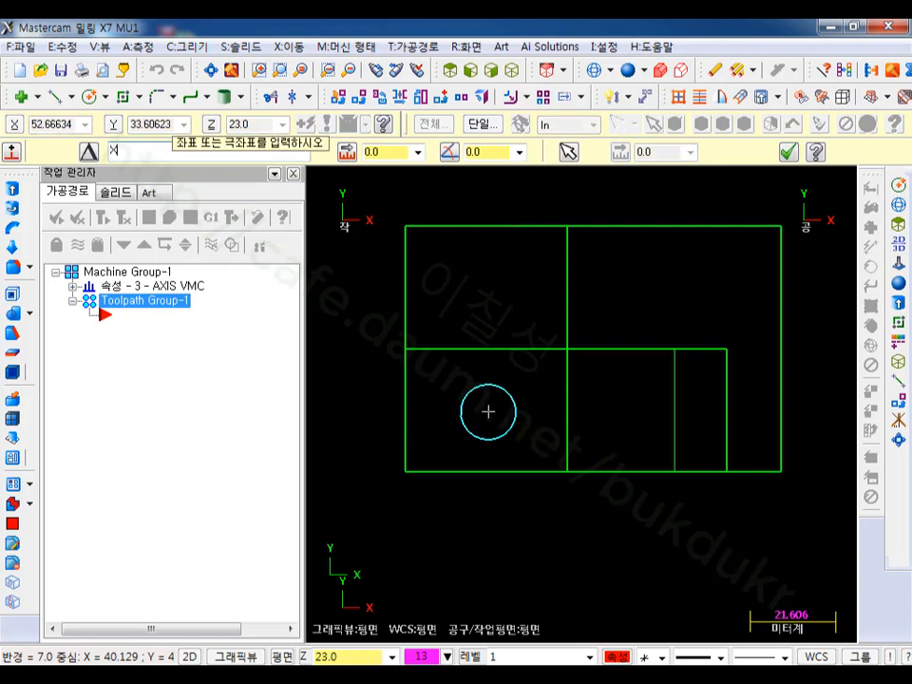
type("X26")
key("Return")
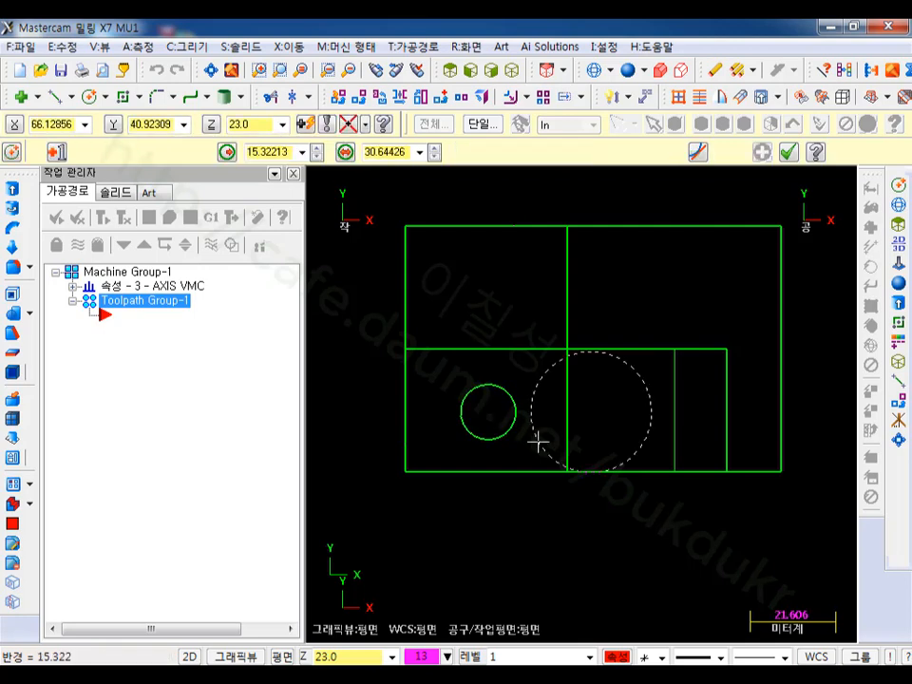
left_click(576, 432)
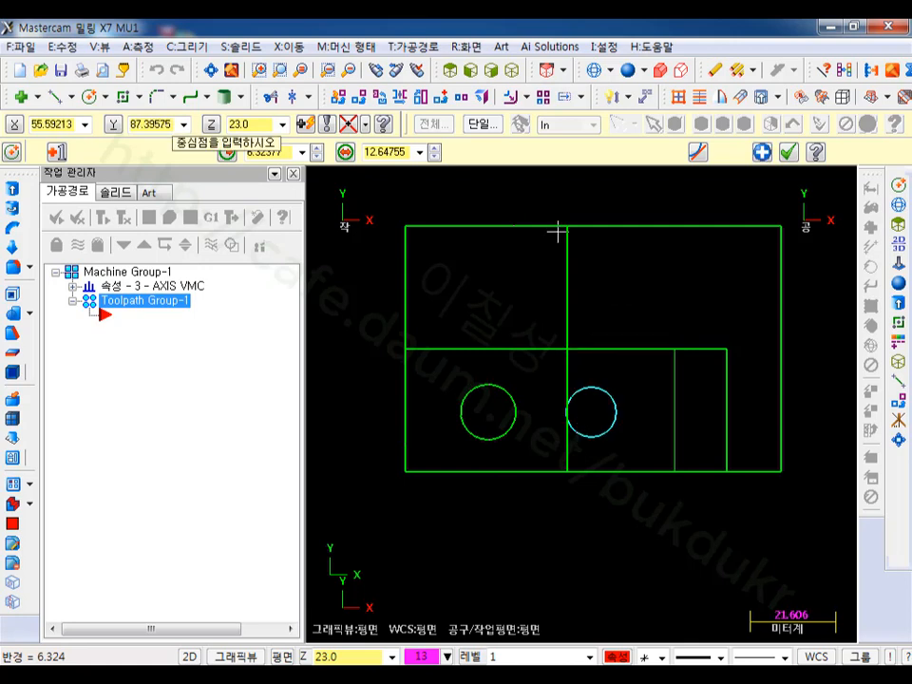
left_click(393, 152)
type("14")
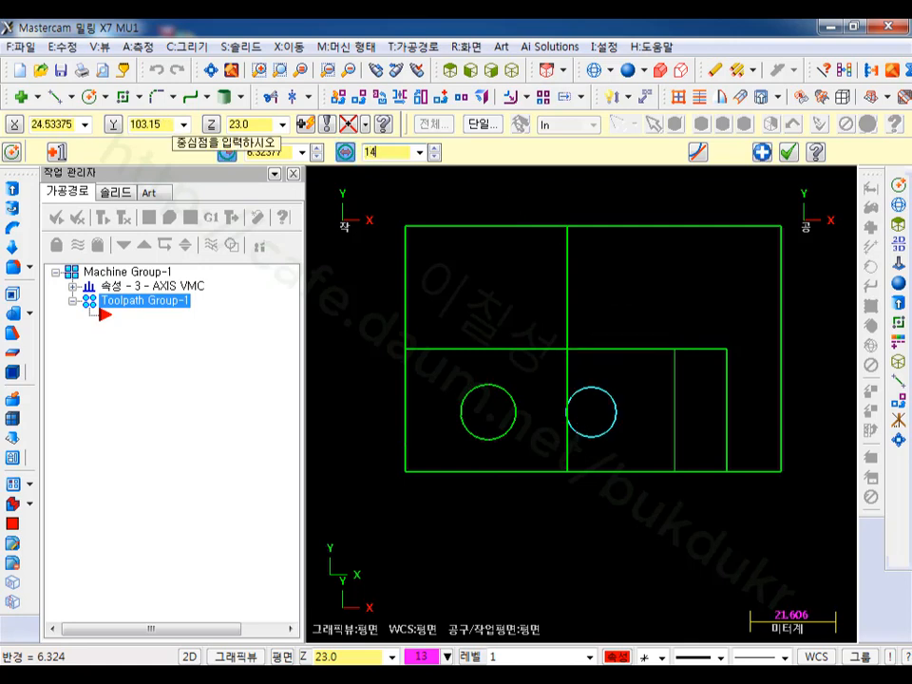
key("Return")
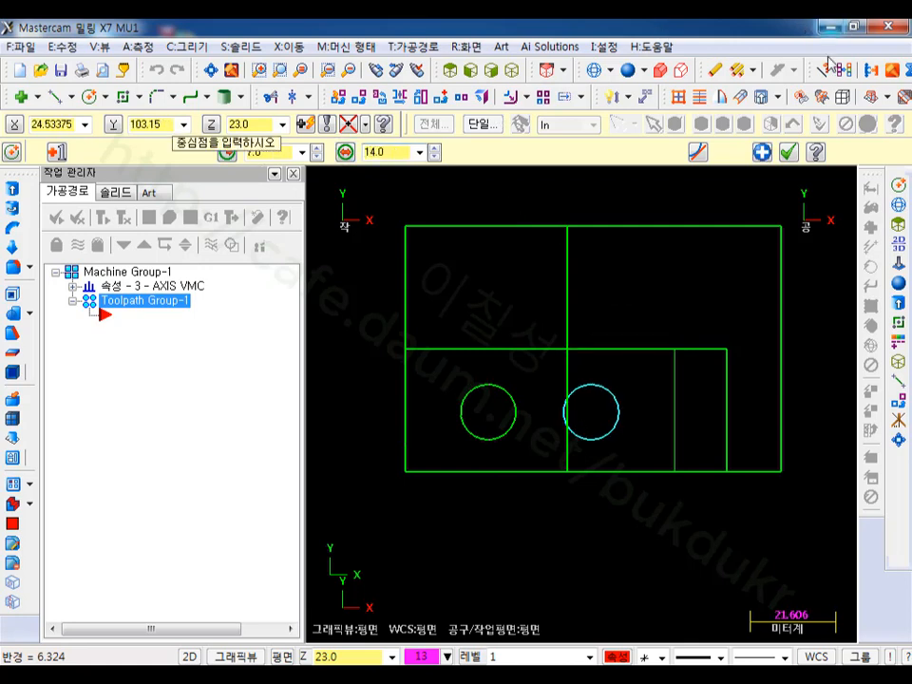
- Finish the second circle and chain both 14 mm circles on the ledge for a solid extrusion
left_click(788, 152)
scroll(525, 299, "down", 1)
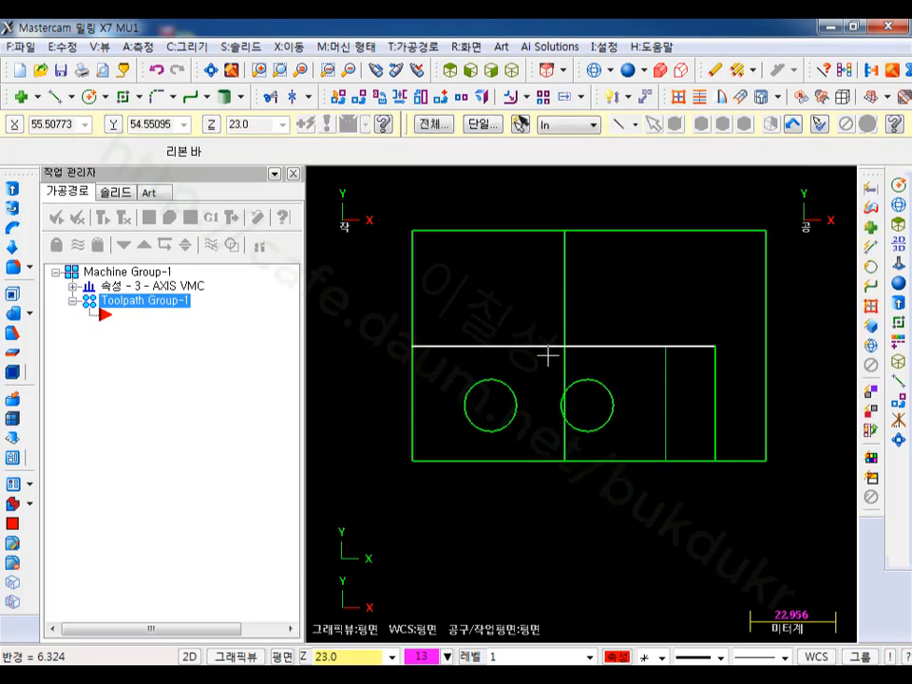
middle_click_drag(547, 356, 598, 261)
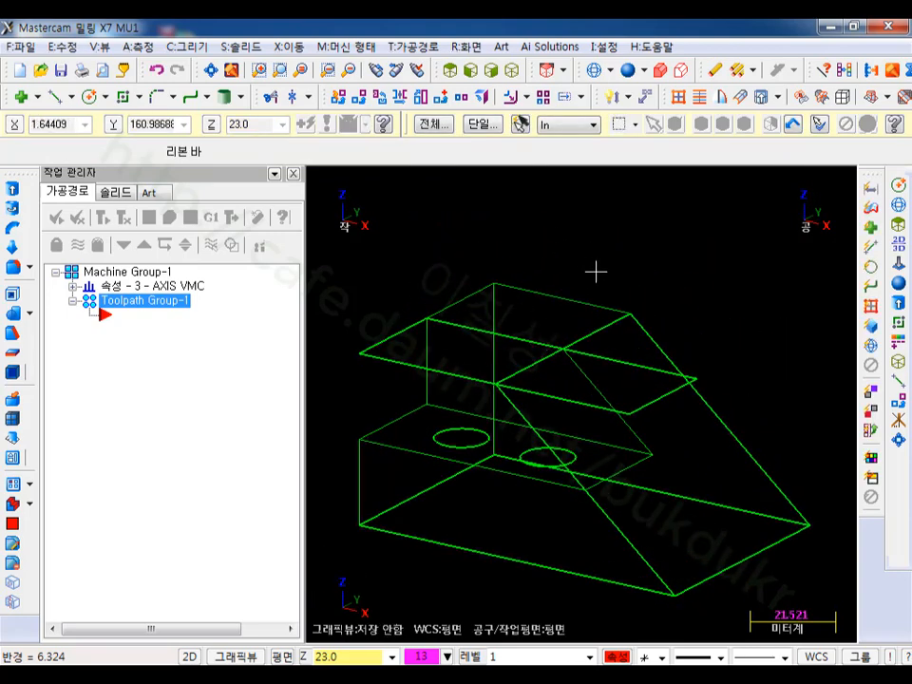
scroll(468, 425, "up", 2)
scroll(462, 427, "up", 1)
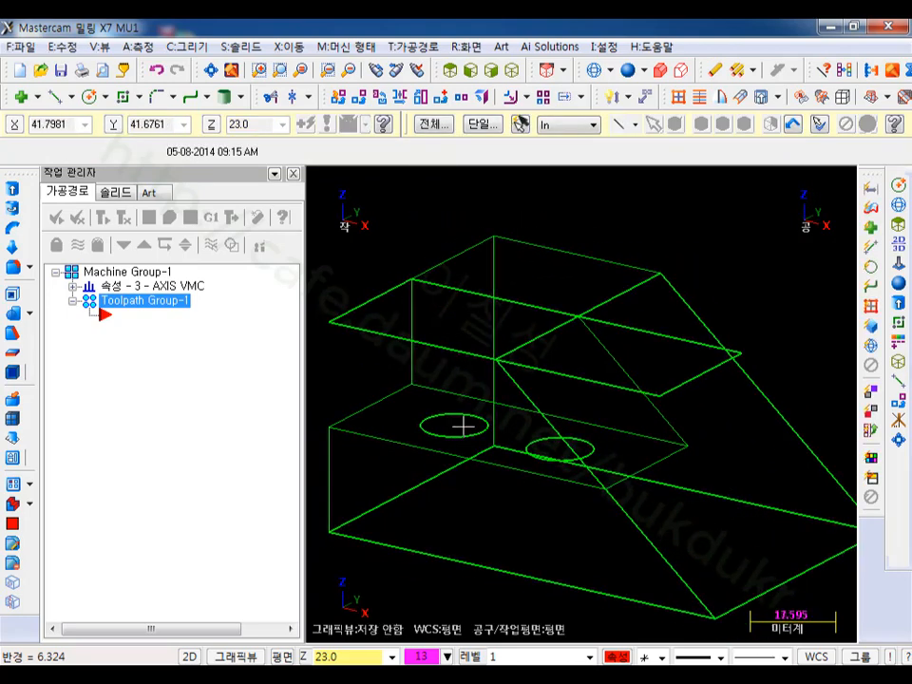
scroll(463, 433, "down", 3)
middle_click_drag(503, 389, 488, 386)
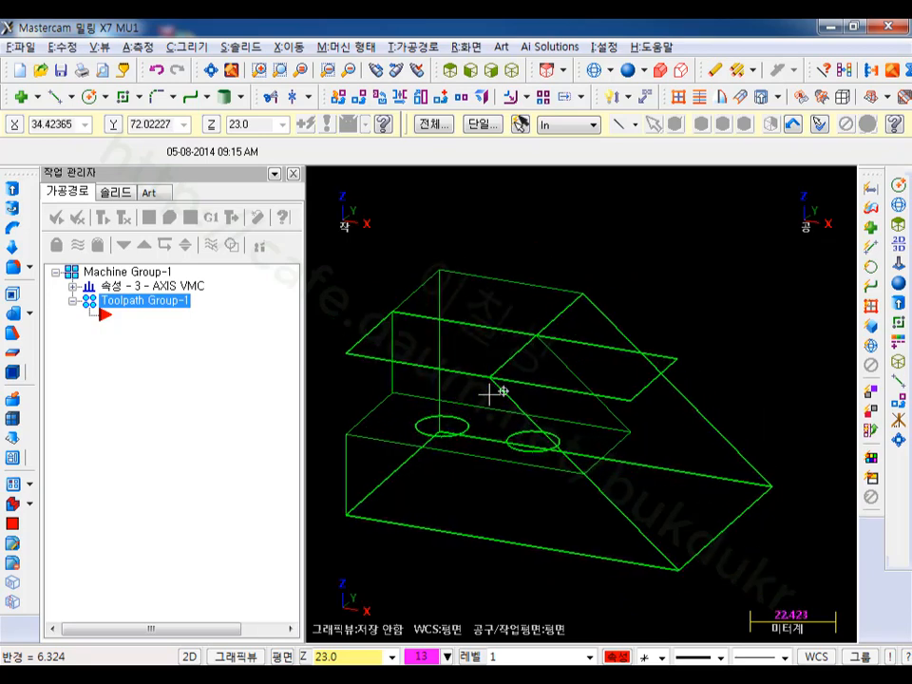
left_click(12, 188)
left_click(425, 427)
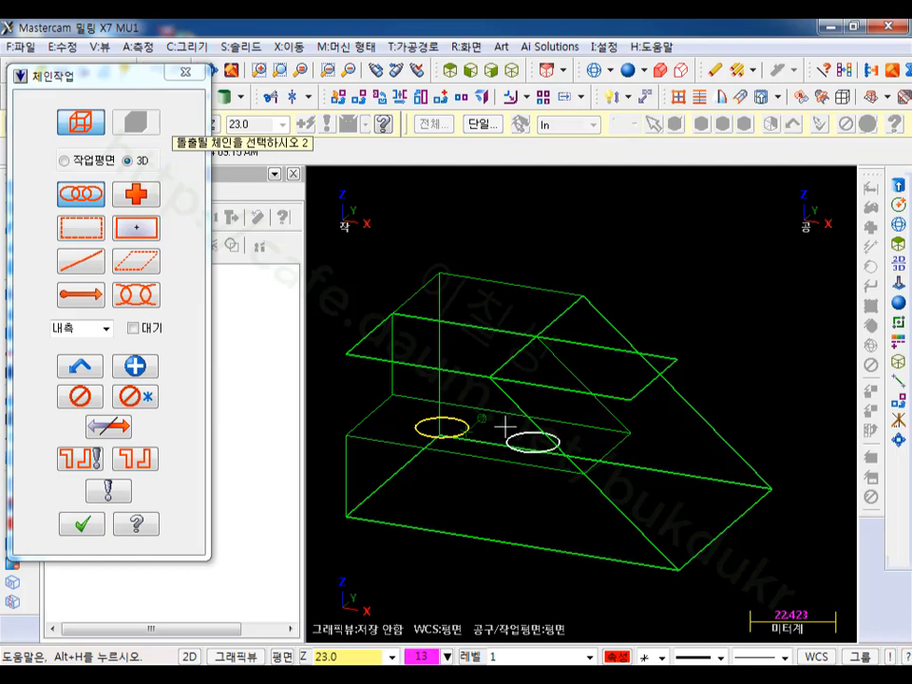
left_click(509, 435)
left_click(81, 524)
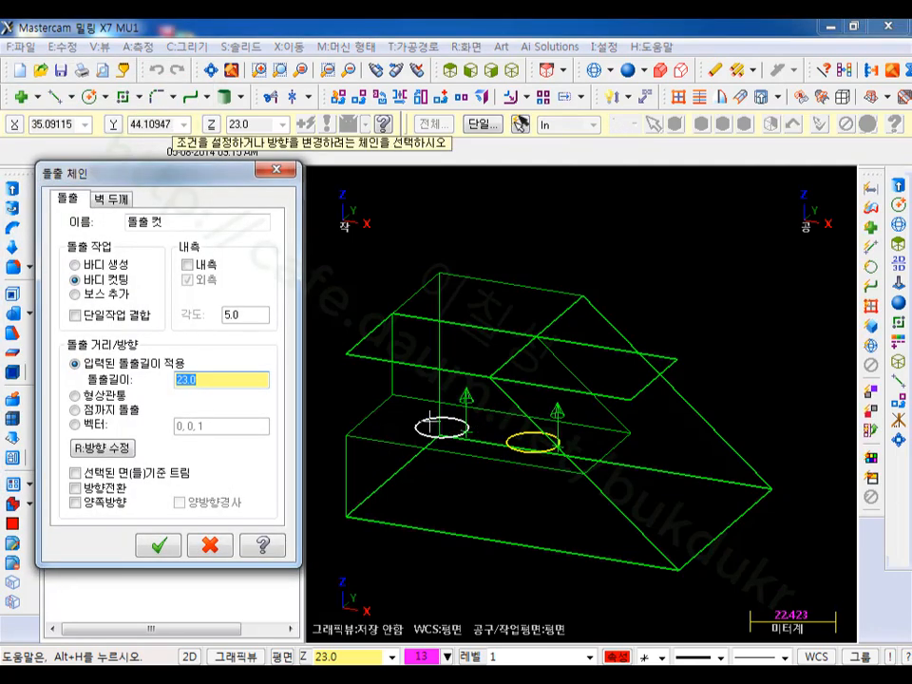
- Extrude the two circles in the reversed direction as a body cut through the whole part, and display the solid shaded
middle_click_drag(371, 499, 529, 447)
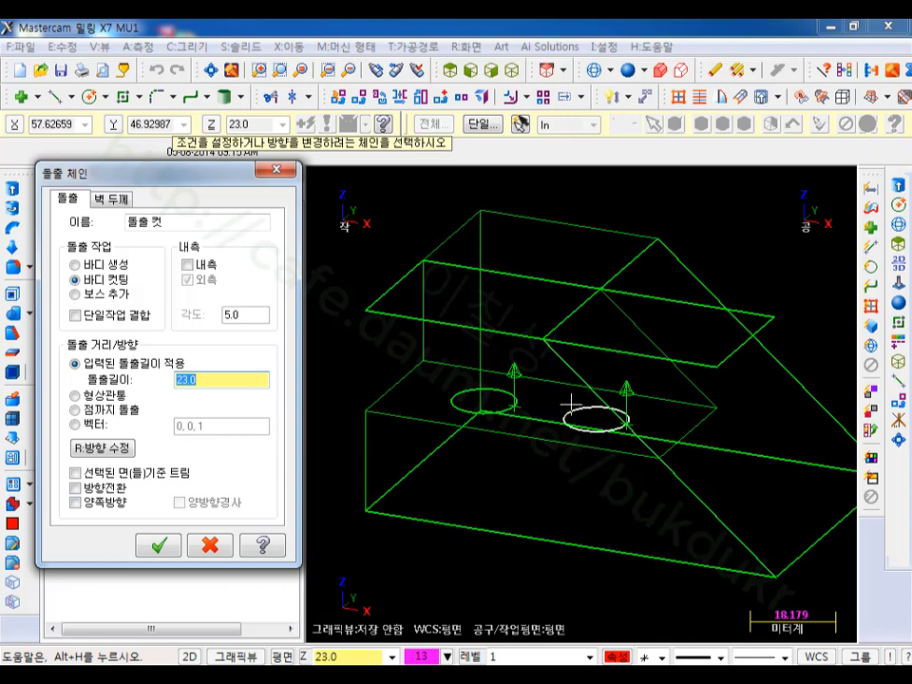
left_click(75, 487)
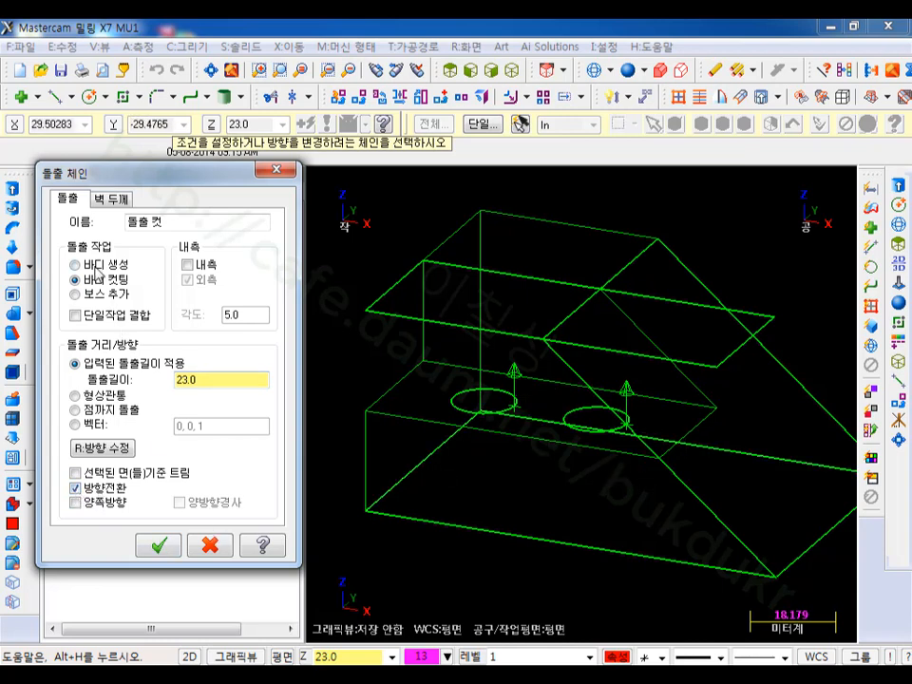
left_click(79, 397)
left_click(75, 363)
left_click(76, 398)
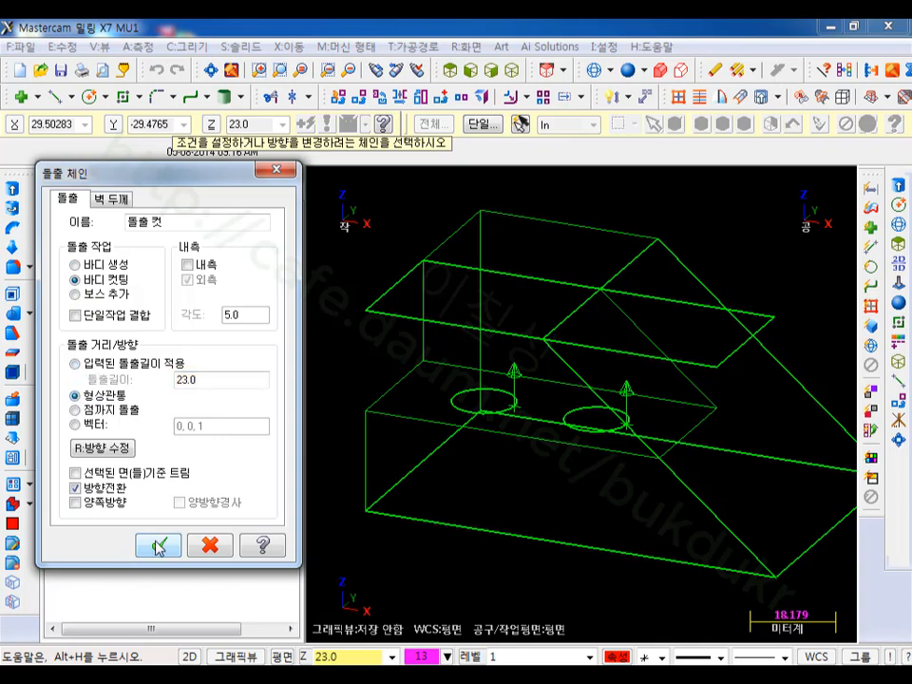
left_click(159, 546)
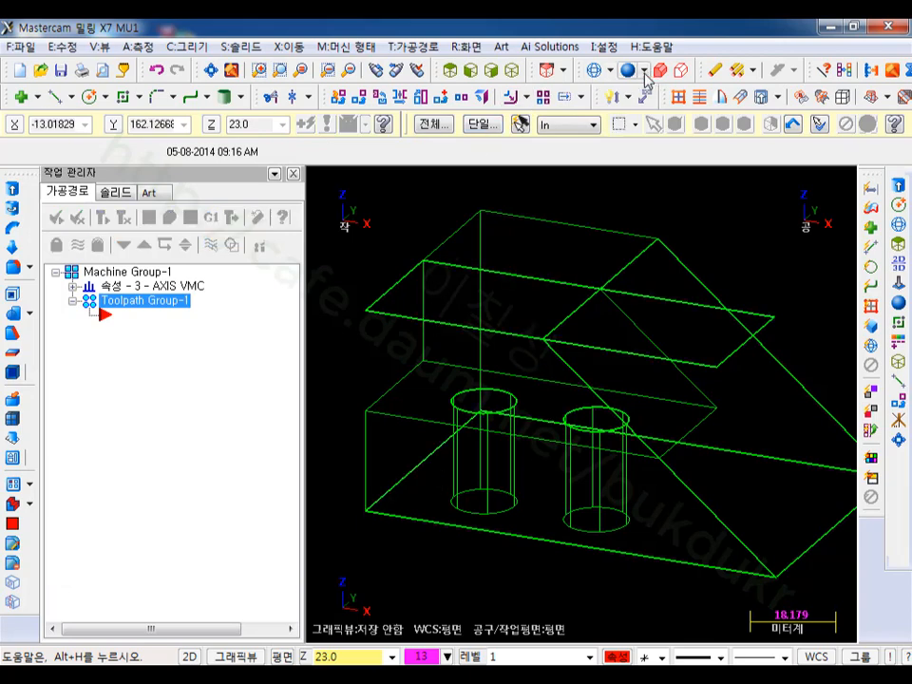
left_click(630, 72)
mouse_move(589, 292)
middle_mouse_down()
mouse_move(601, 307)
mouse_move(533, 299)
mouse_move(802, 271)
mouse_move(778, 273)
middle_mouse_up()
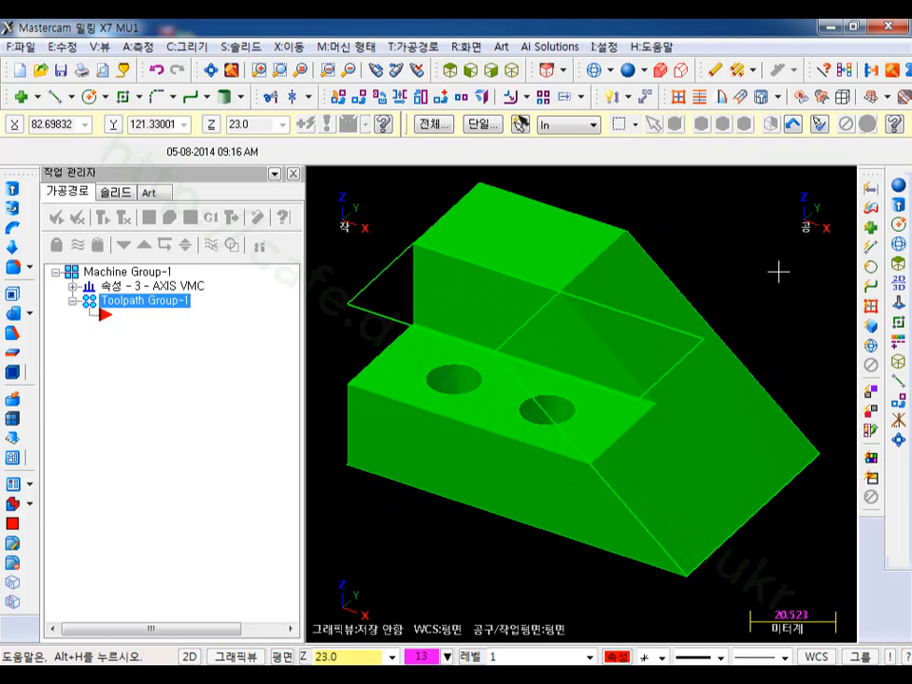
- Select all the wireframe geometry and blank it, leaving only the solid on display
left_click(719, 396)
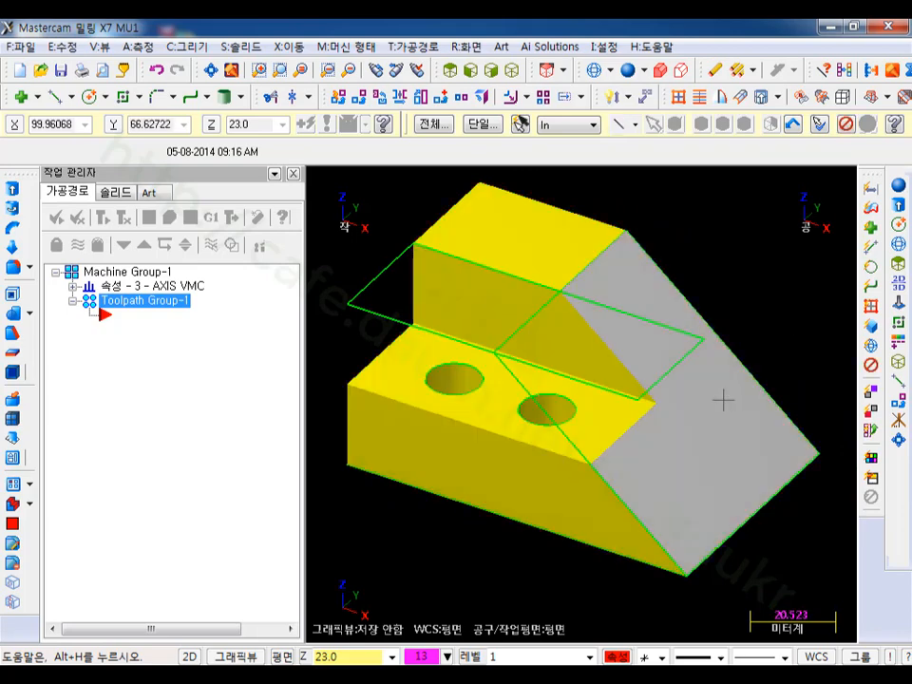
left_click(522, 125)
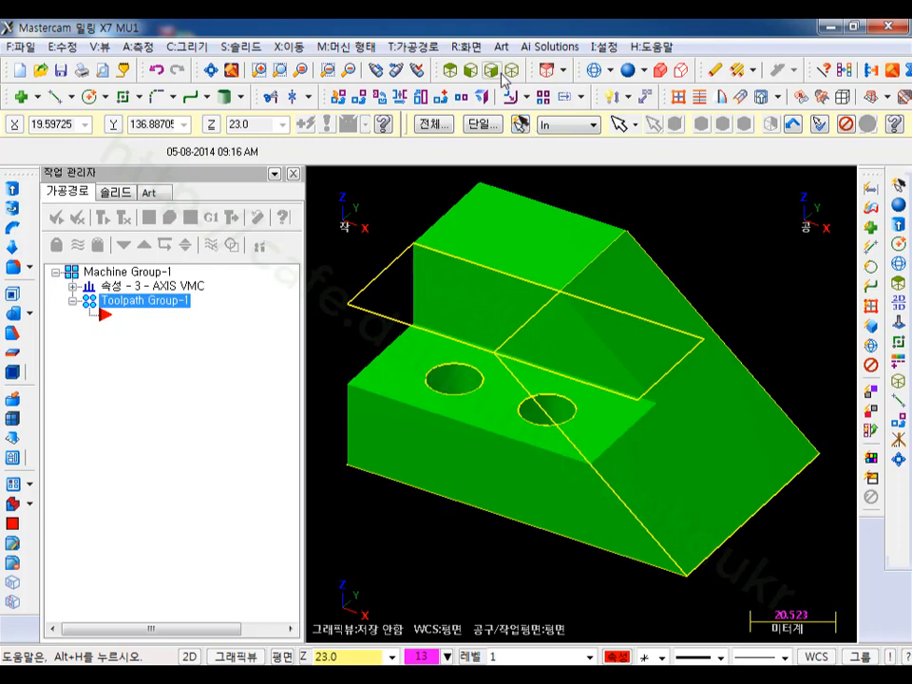
left_click(475, 48)
left_click(490, 144)
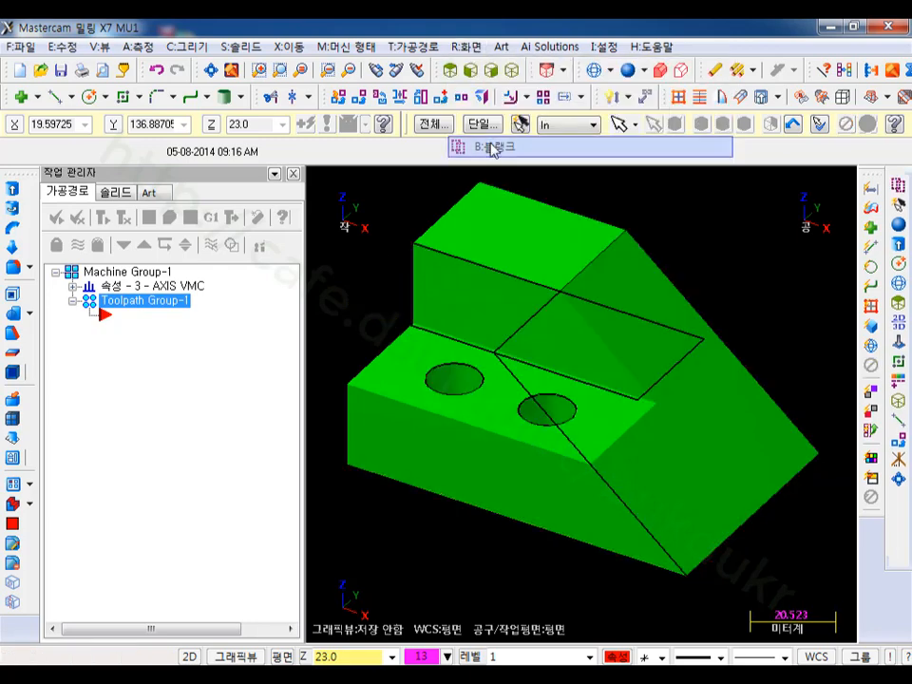
scroll(764, 296, "up", 1)
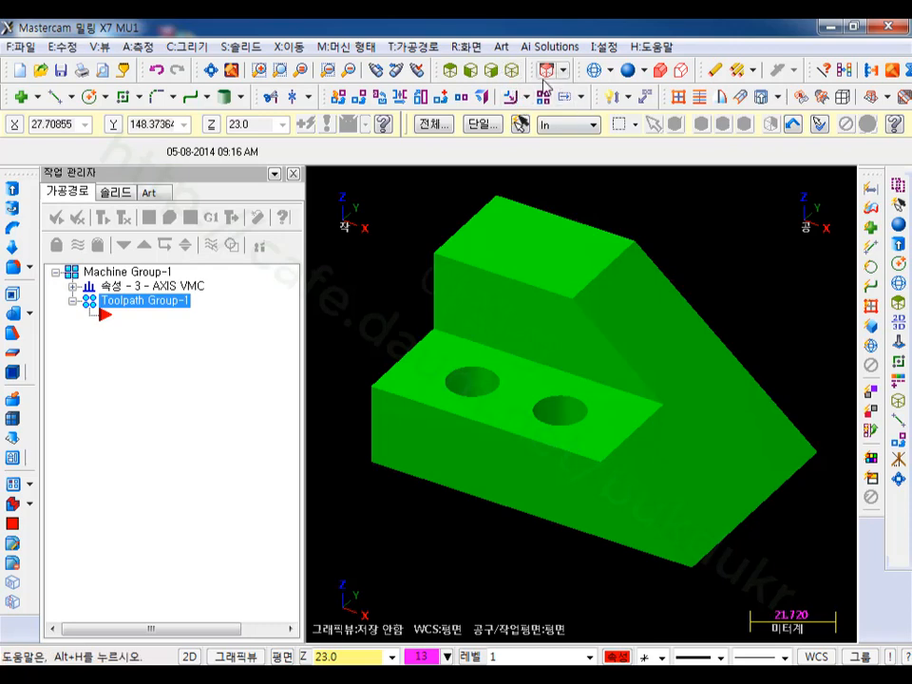
- Switch to the isometric view and examine which face each extrude cut in the solid's operation history produced
left_click(511, 69)
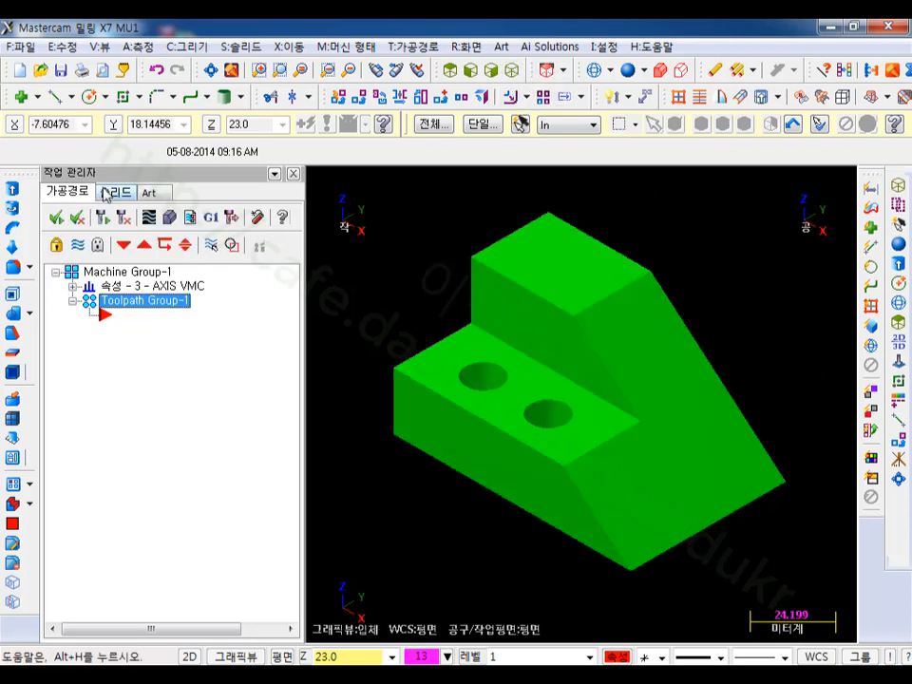
left_click(115, 193)
left_click(55, 241)
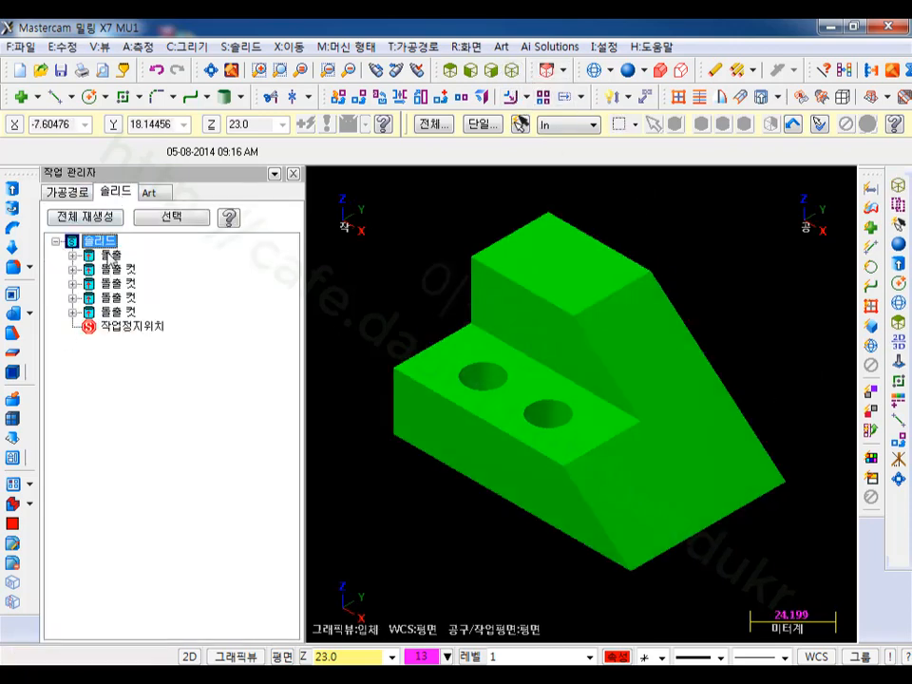
left_click(113, 271)
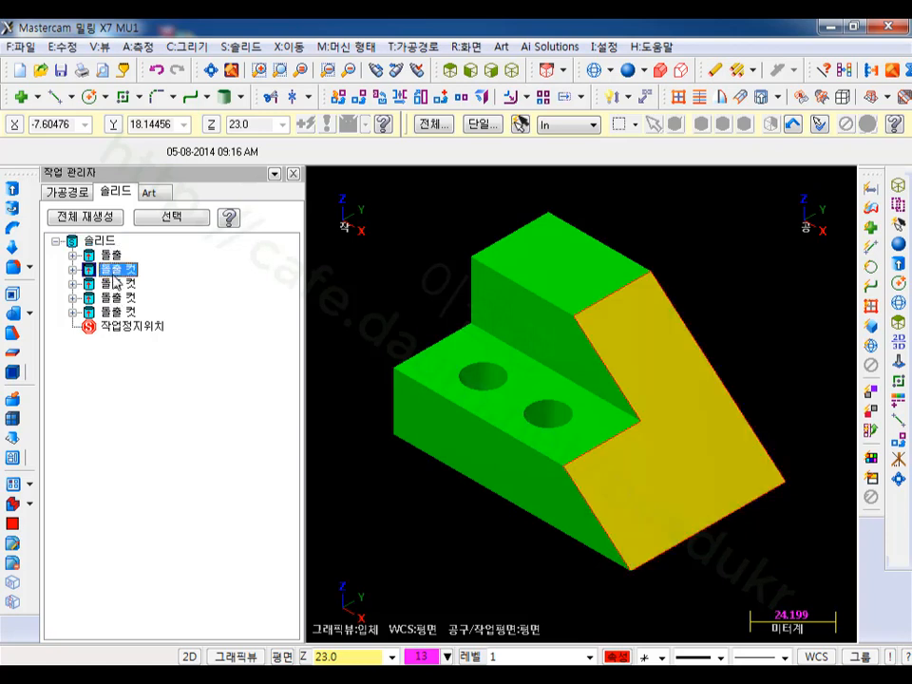
left_click(117, 284)
left_click(119, 298)
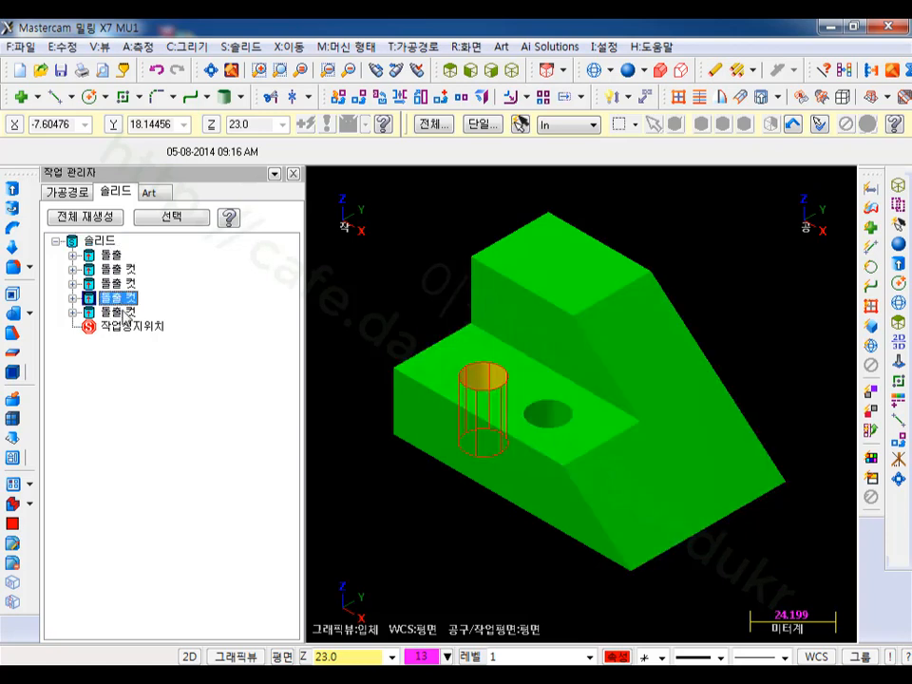
left_click(118, 311)
left_click(98, 241)
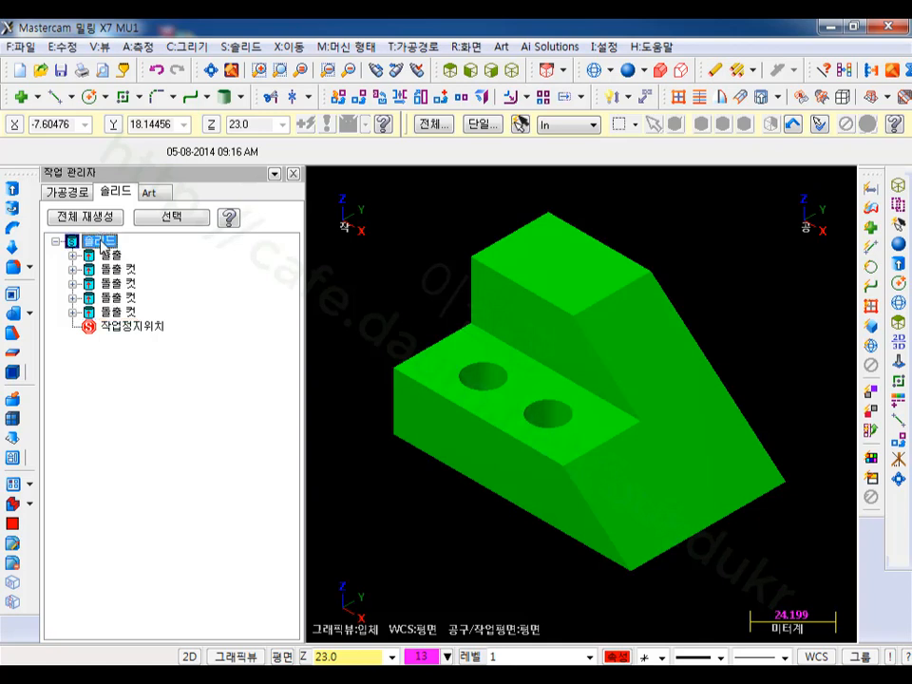
scroll(766, 312, "up", 1)
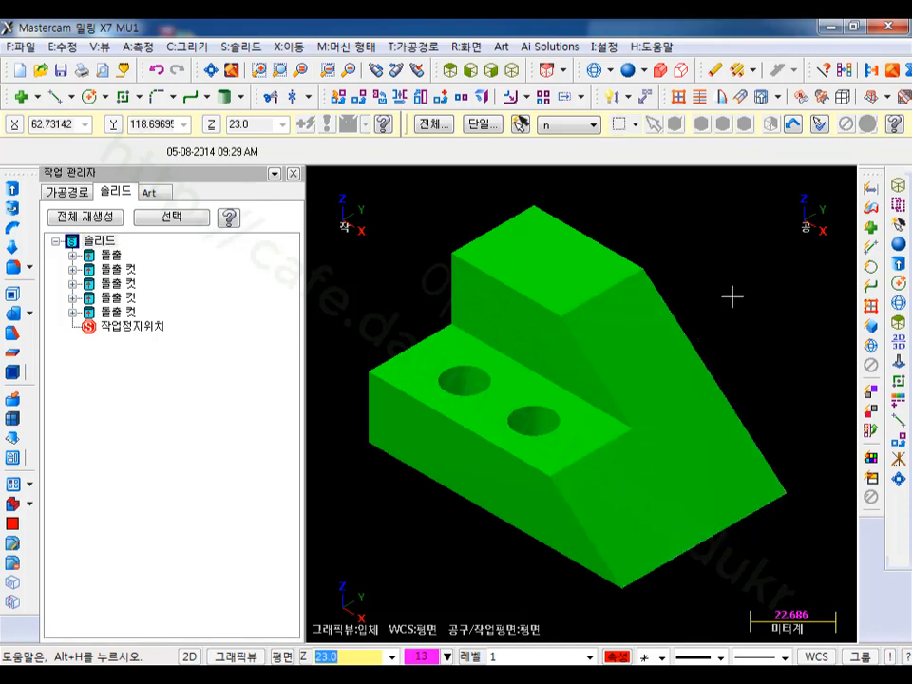
left_click(656, 342)
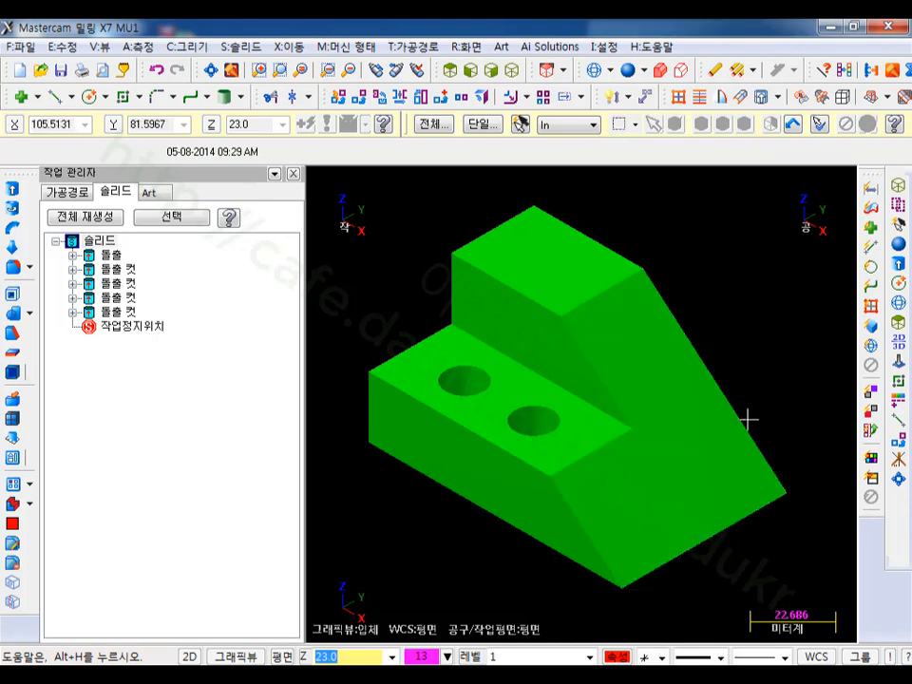
mouse_move(616, 393)
middle_mouse_down()
mouse_move(574, 373)
mouse_move(542, 379)
mouse_move(535, 405)
mouse_move(574, 360)
mouse_move(610, 382)
middle_mouse_up()
scroll(727, 301, "down", 1)
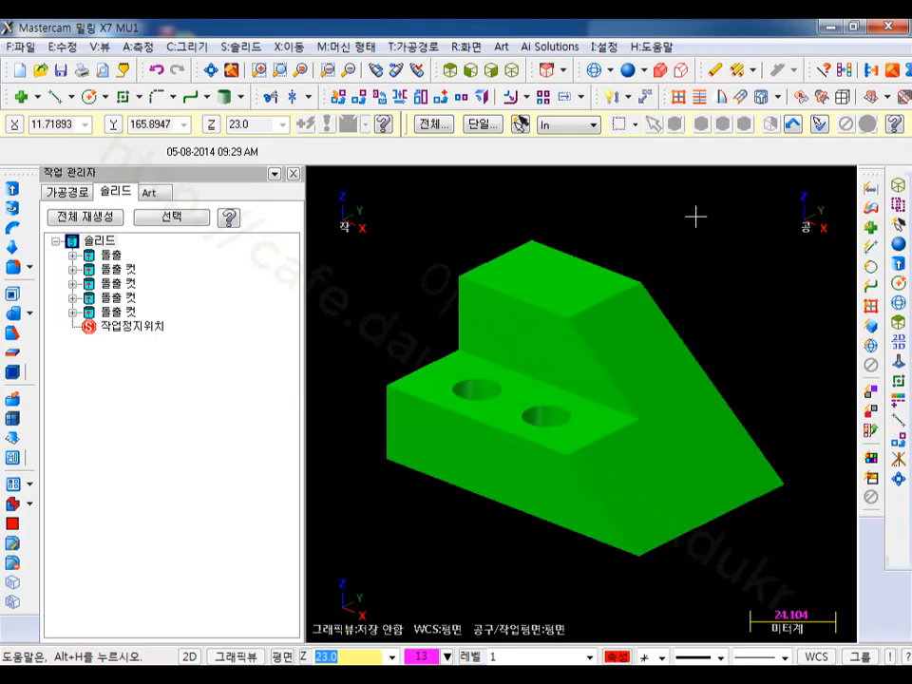
middle_click_drag(686, 228, 450, 424)
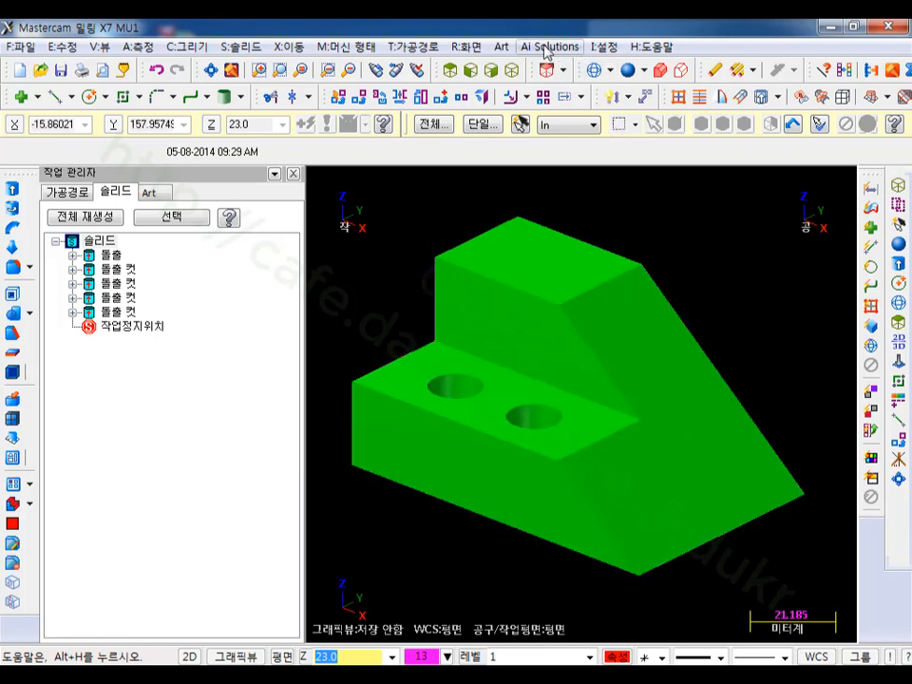
- Open the shading settings, switch shading off and on again, and keep it active for all entities
left_click(643, 73)
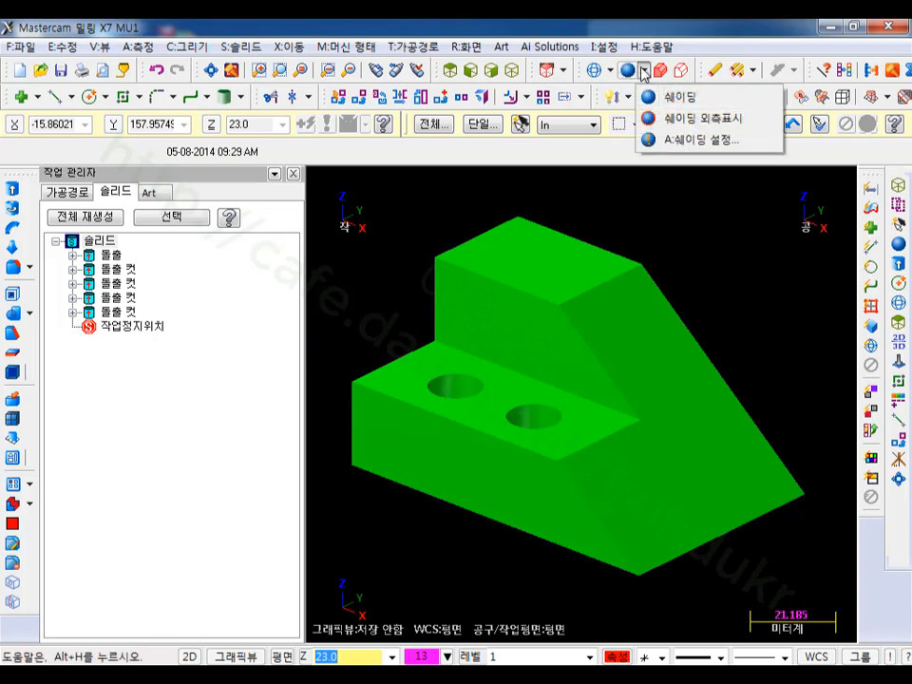
left_click(699, 143)
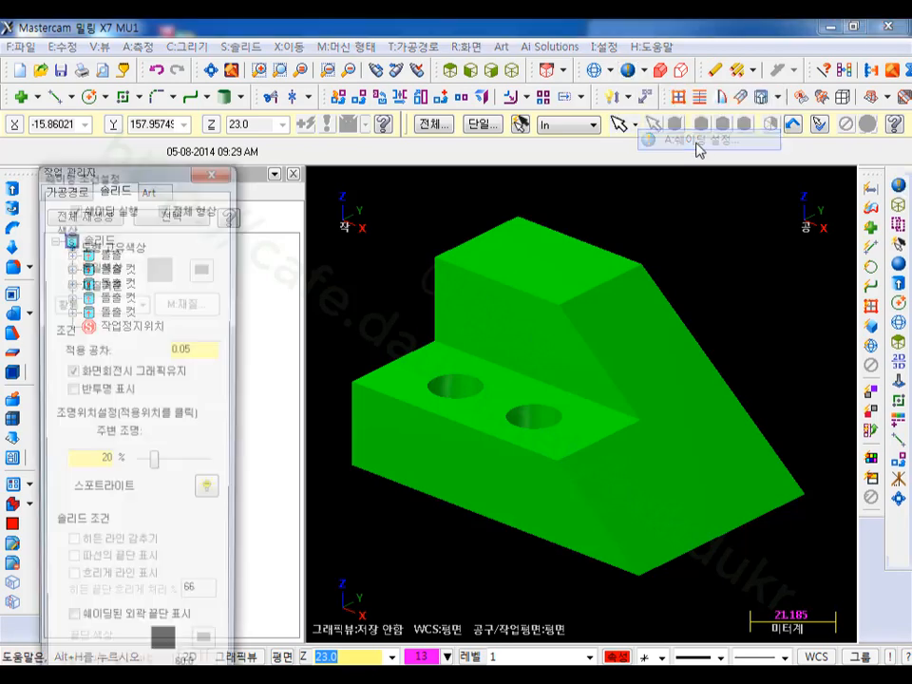
left_click_drag(153, 184, 199, 90)
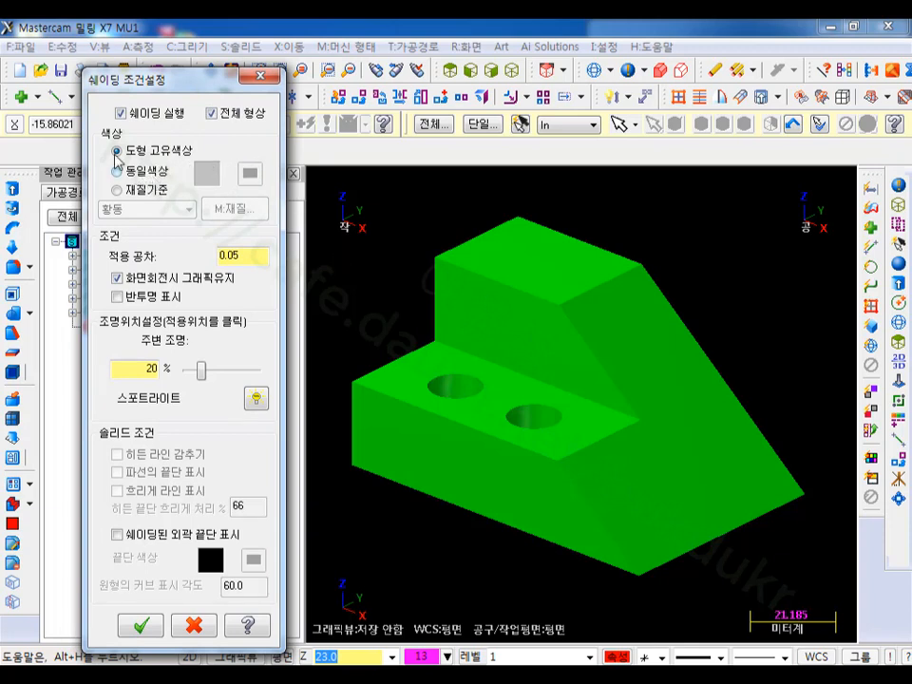
left_click(121, 114)
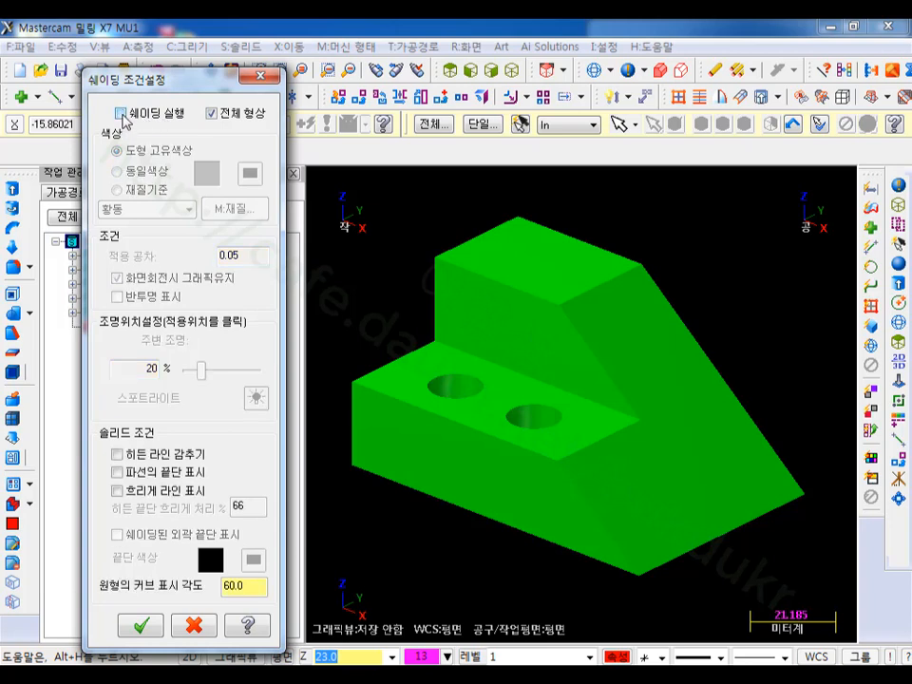
left_click(121, 114)
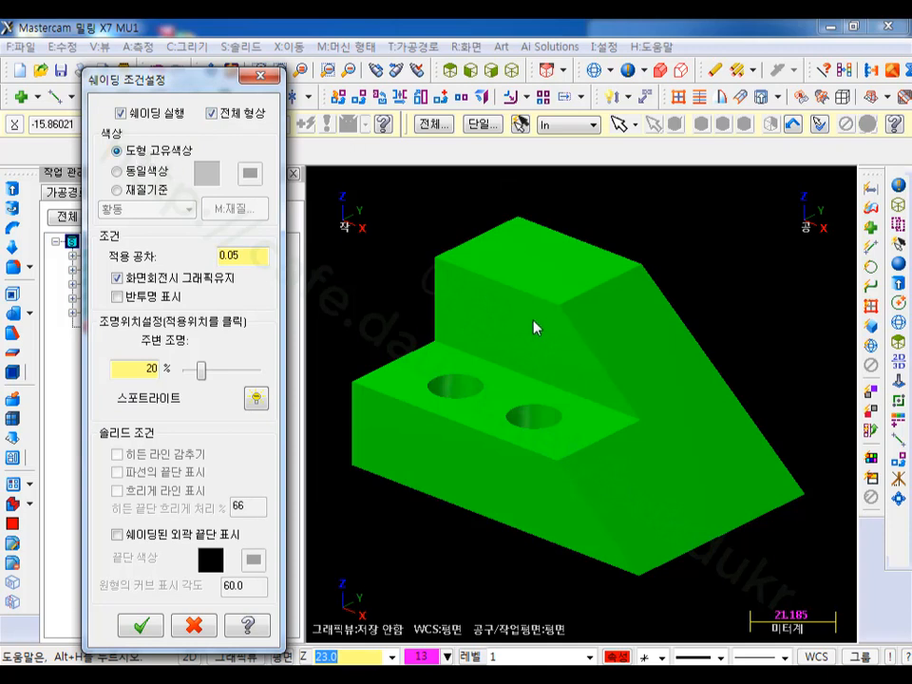
- Set the shading to one single colour and pick purple, colour number 5
left_click(117, 172)
left_click(250, 172)
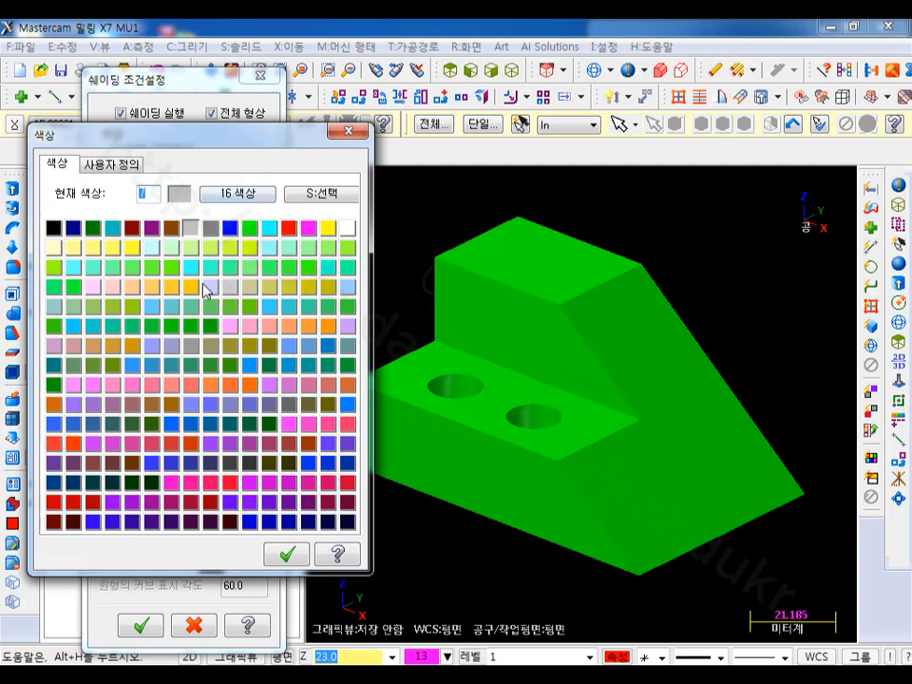
left_click(151, 228)
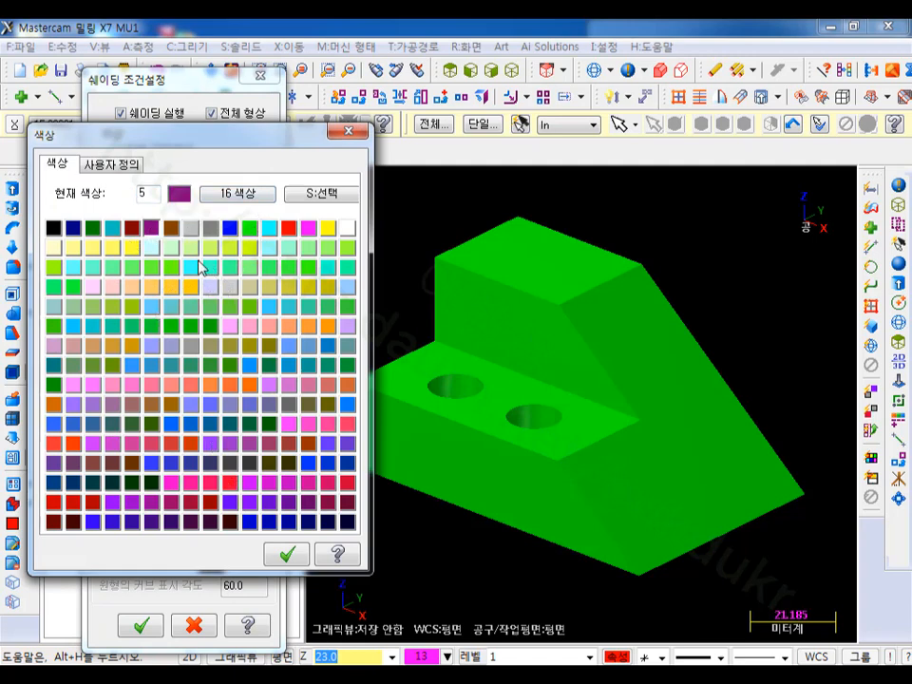
left_click(296, 553)
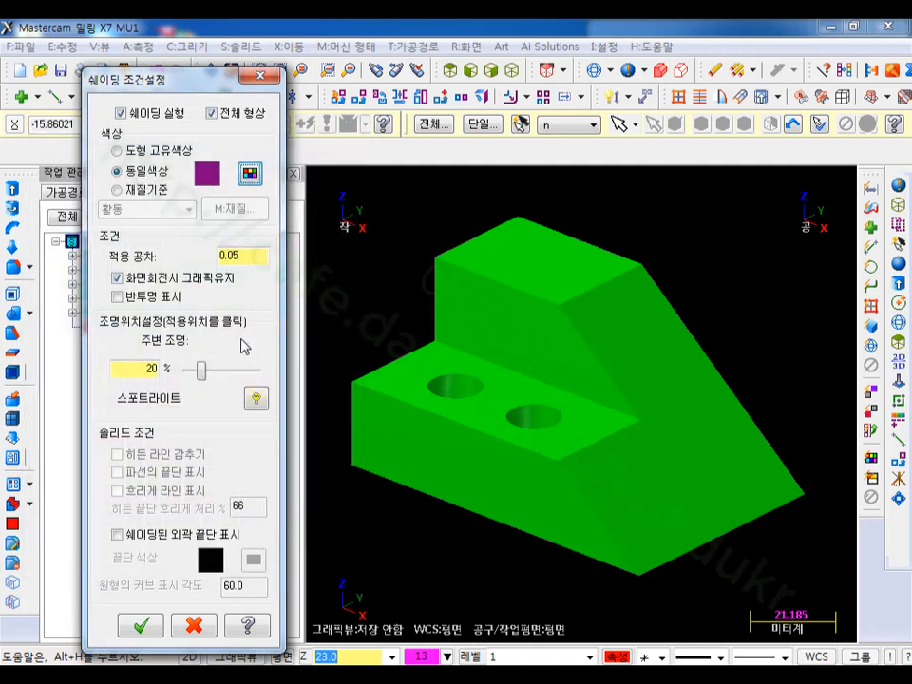
left_click(121, 191)
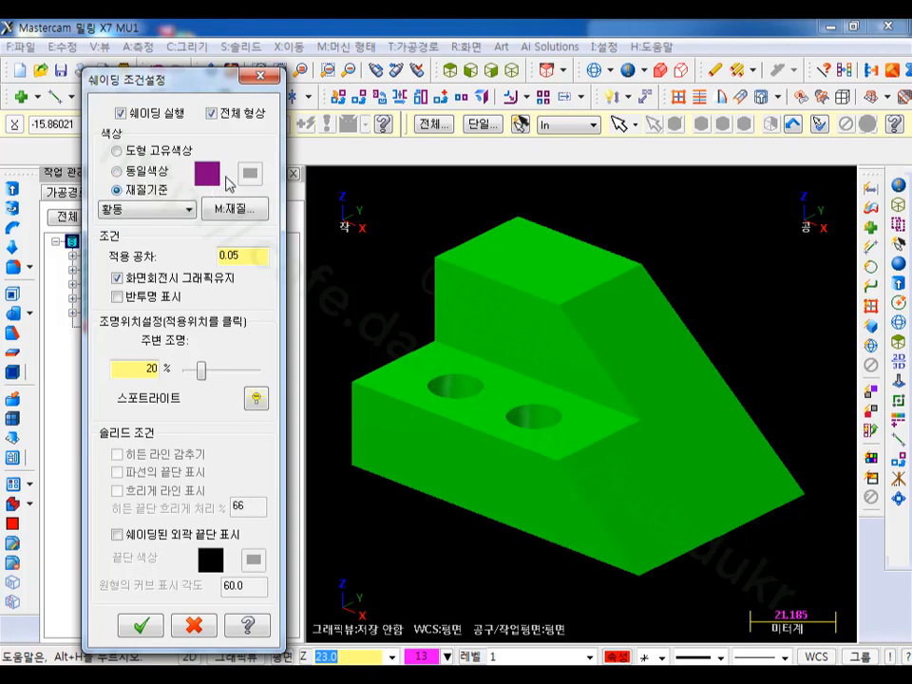
left_click(237, 207)
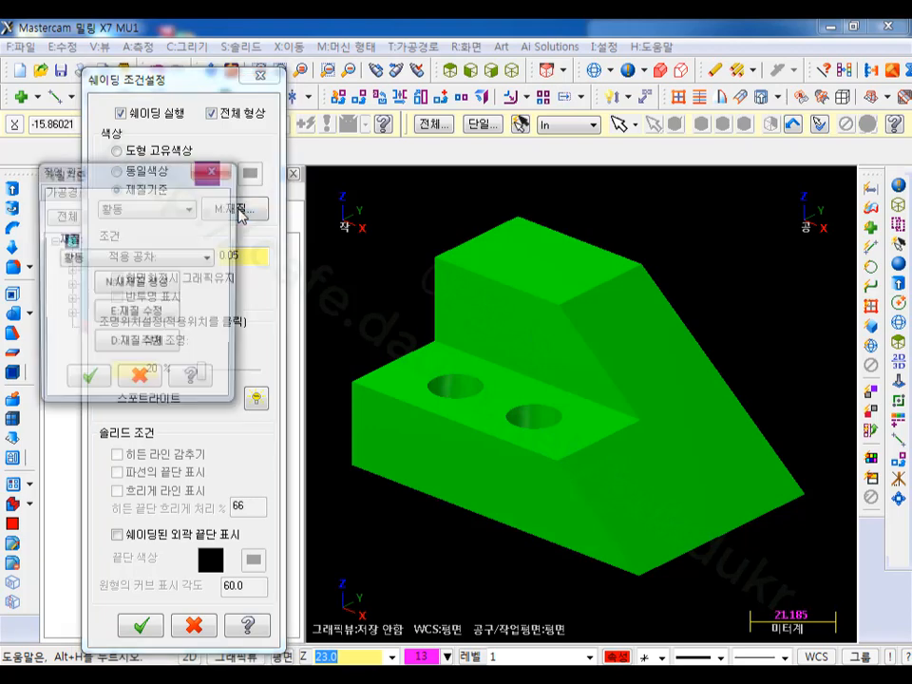
left_click(156, 261)
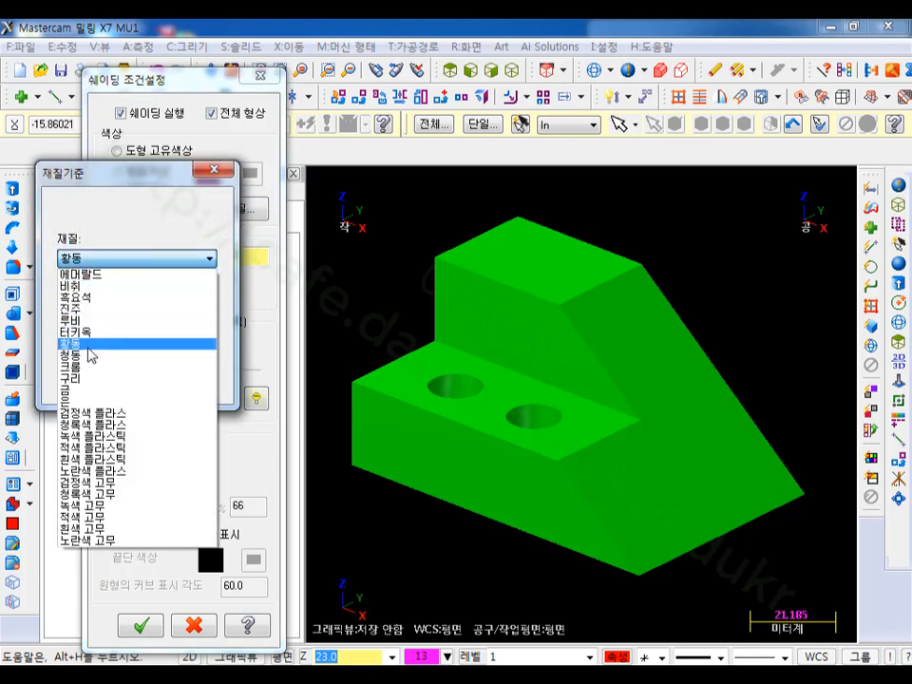
left_click(104, 459)
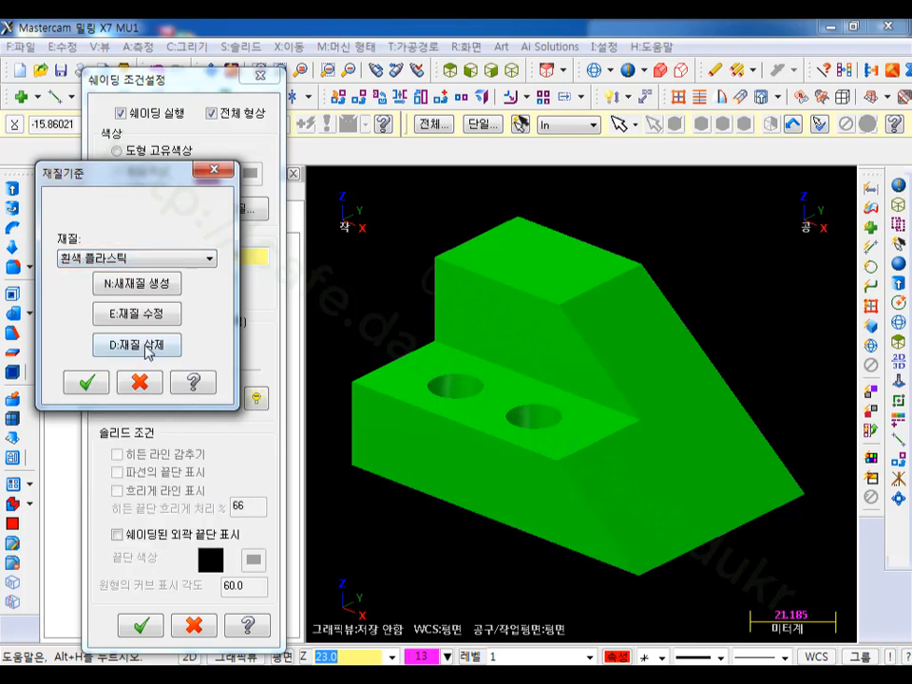
left_click(138, 382)
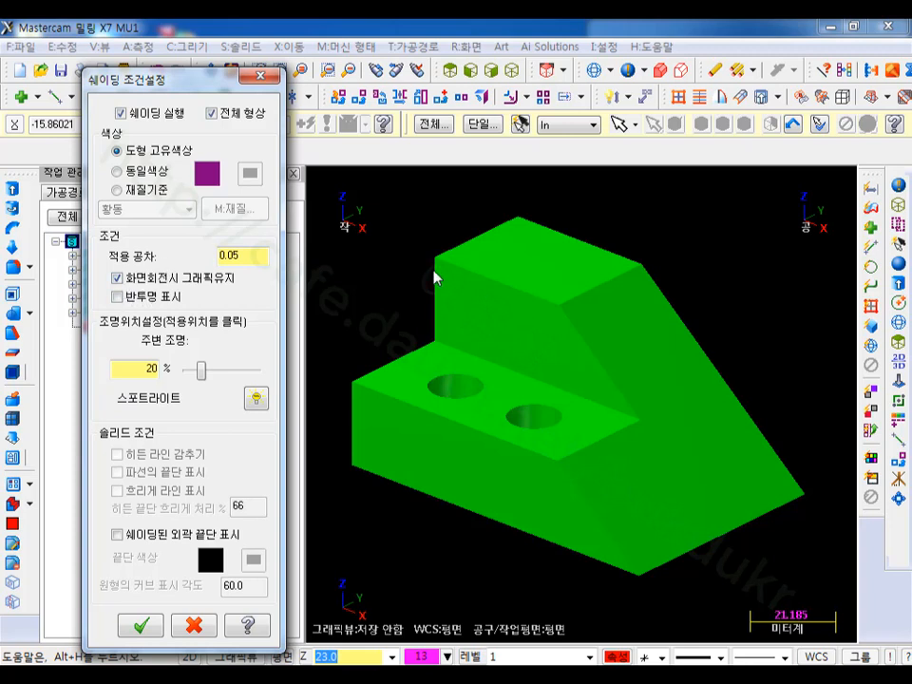
- Apply translucent display to the shaded solid, and switch translucency and shading off again to leave the wireframe
left_click(115, 298)
left_click(145, 627)
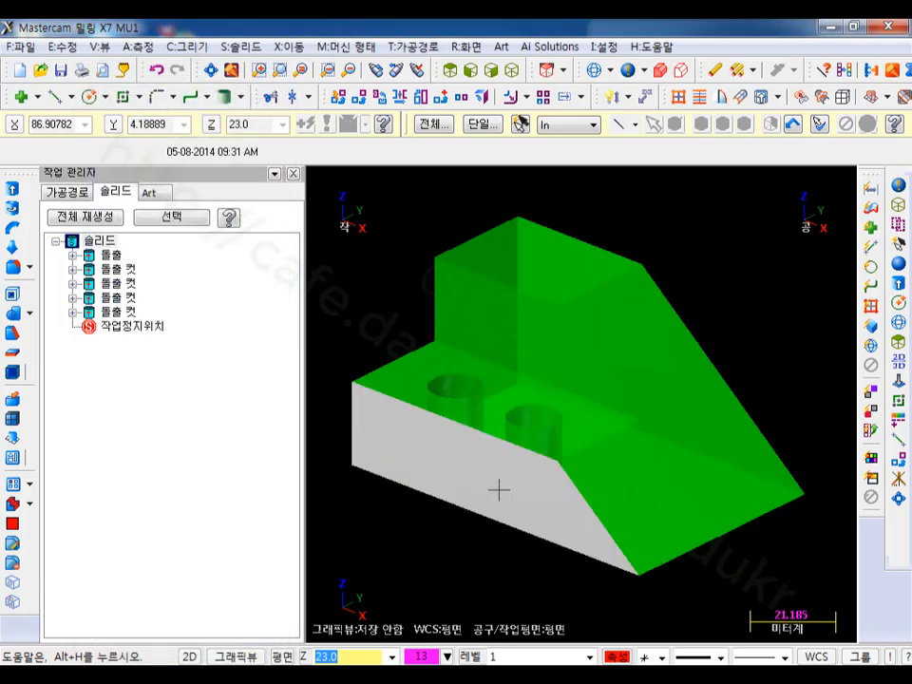
left_click(630, 71)
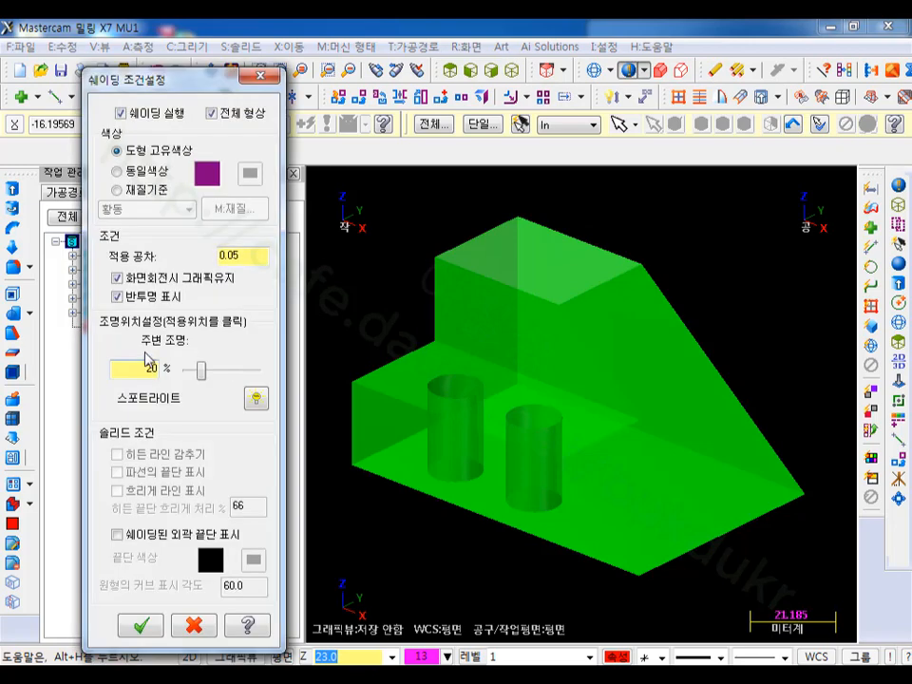
left_click(116, 298)
left_click(120, 113)
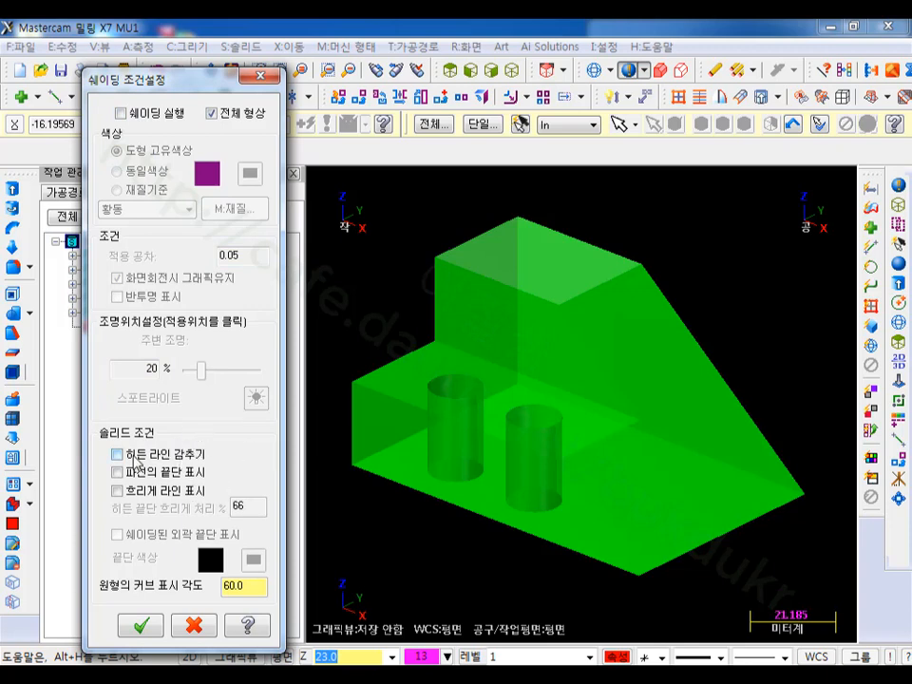
left_click(144, 626)
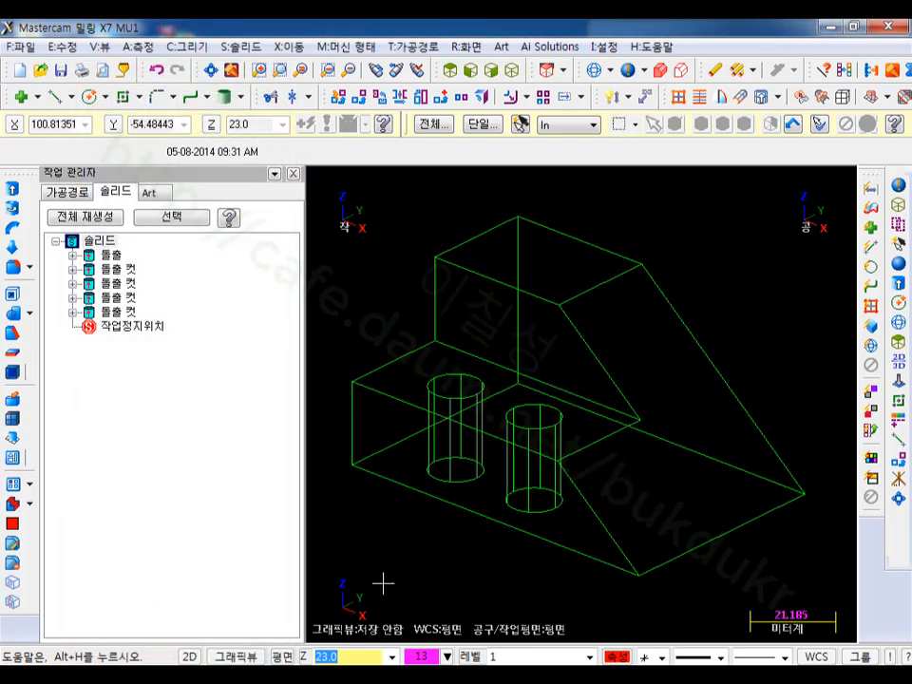
- Turn on hiding of the unshaded solid's hidden lines and examine the resulting wireframe around the two holes
scroll(497, 529, "up", 5)
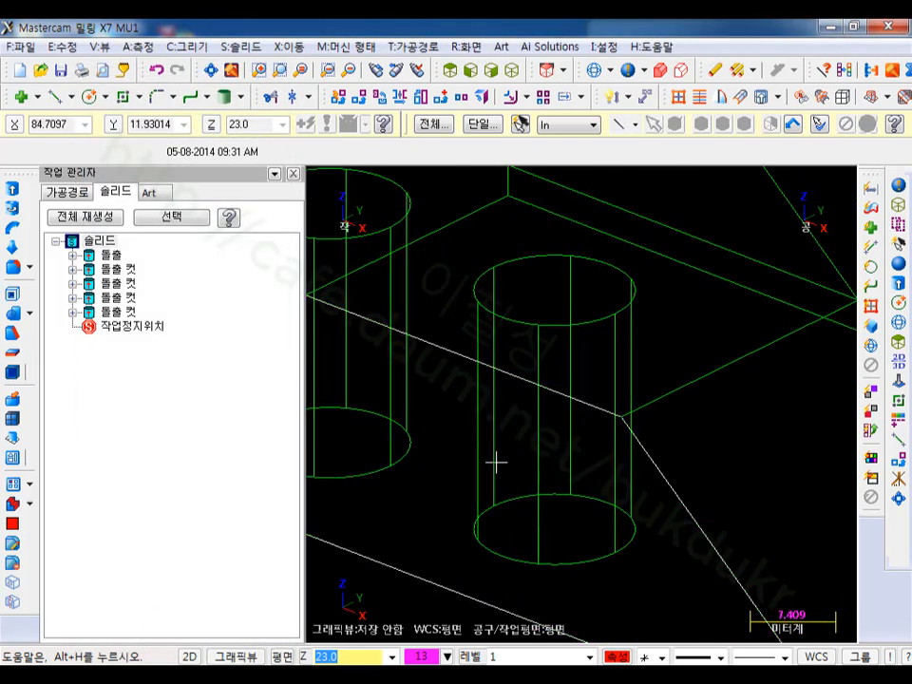
scroll(521, 480, "down", 3)
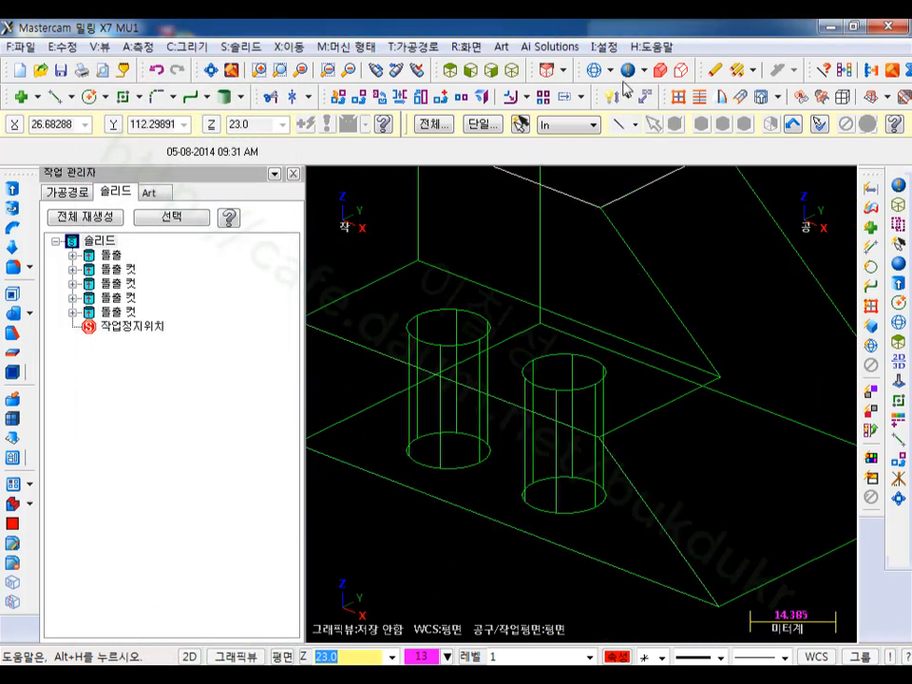
left_click(628, 71)
left_click(117, 455)
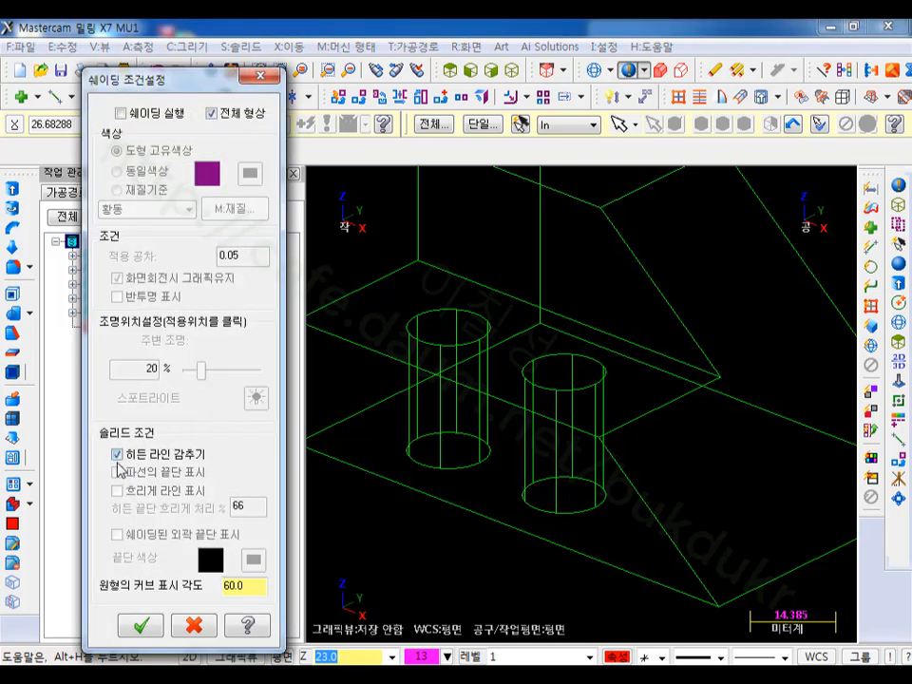
left_click(138, 625)
scroll(518, 581, "down", 1)
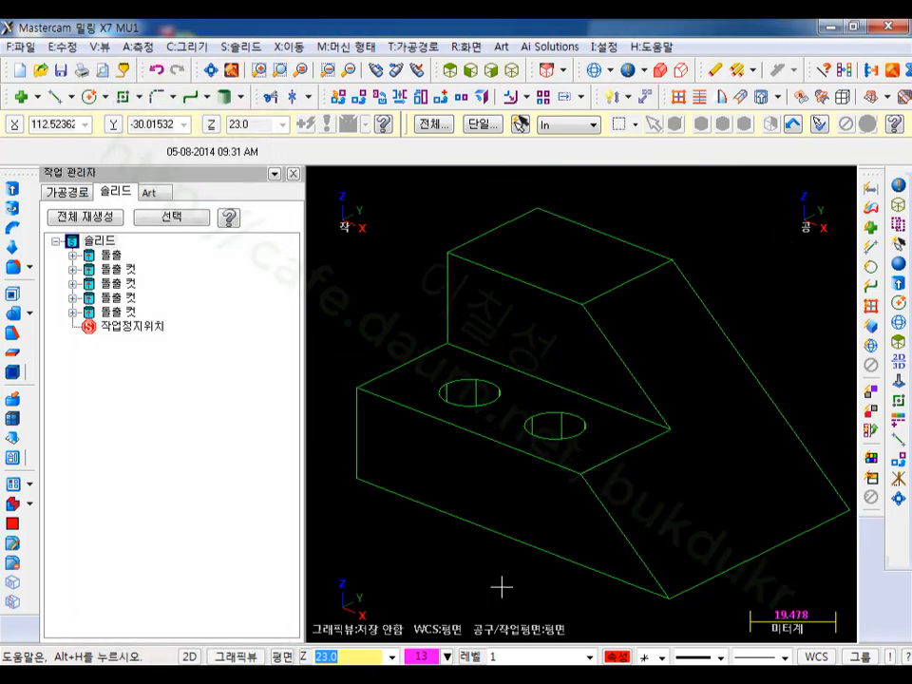
scroll(501, 587, "down", 1)
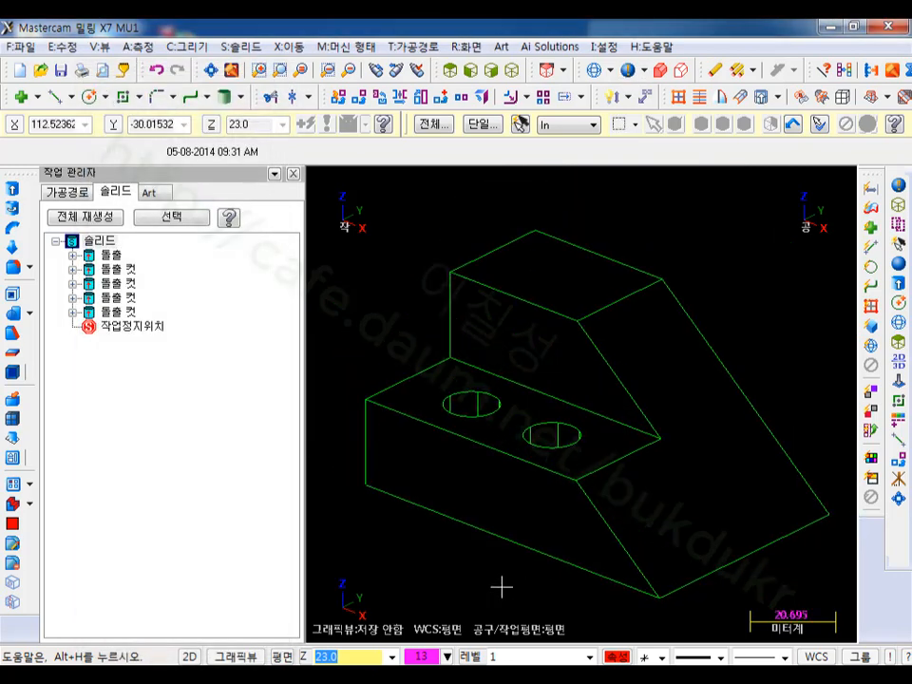
- Stop hiding the solid's hidden lines and display its hidden edges as dashed lines
left_click(628, 70)
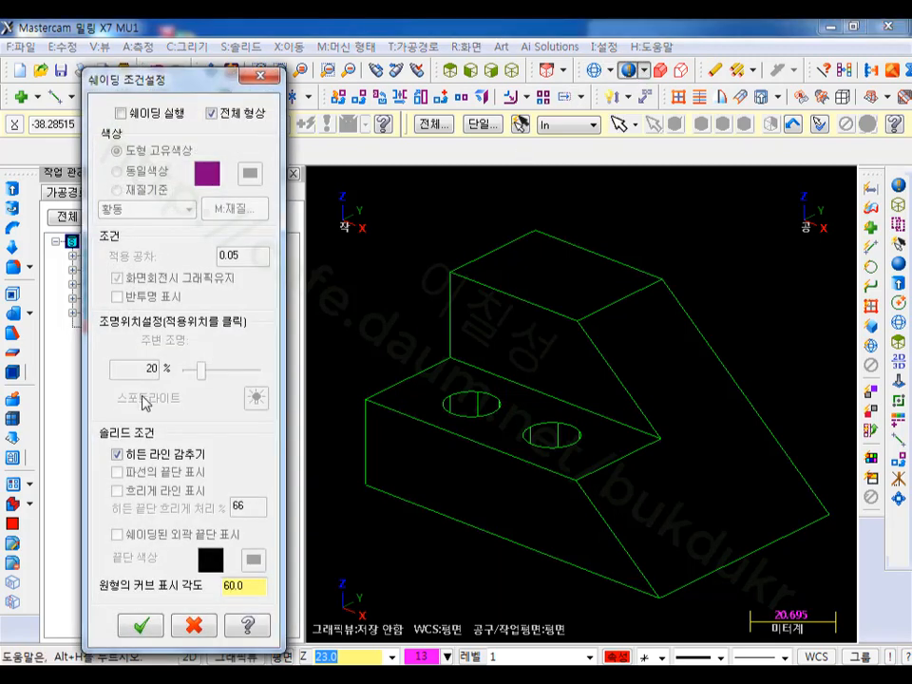
left_click(117, 455)
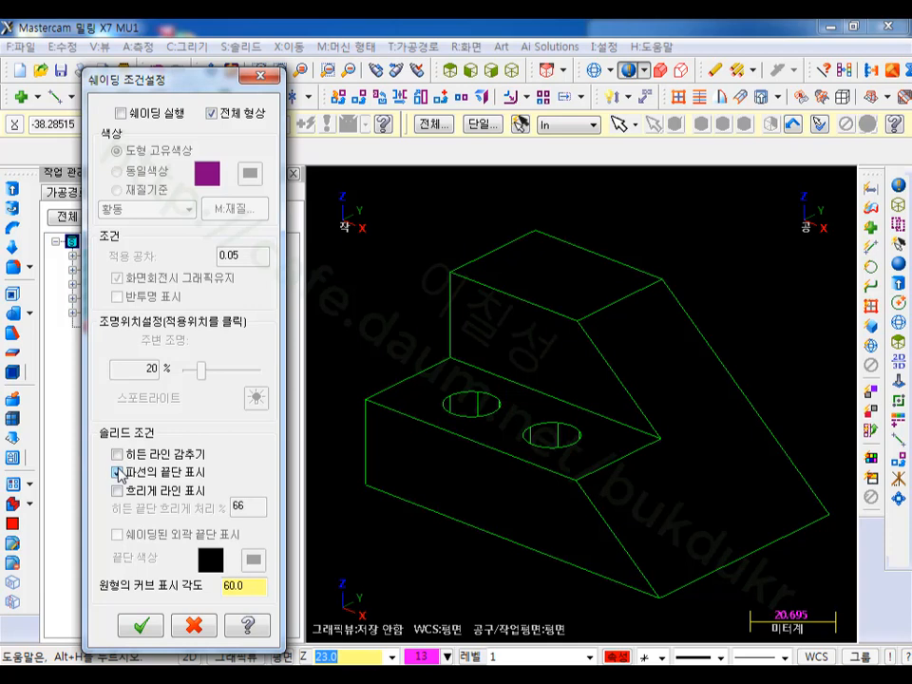
left_click(118, 472)
left_click(141, 624)
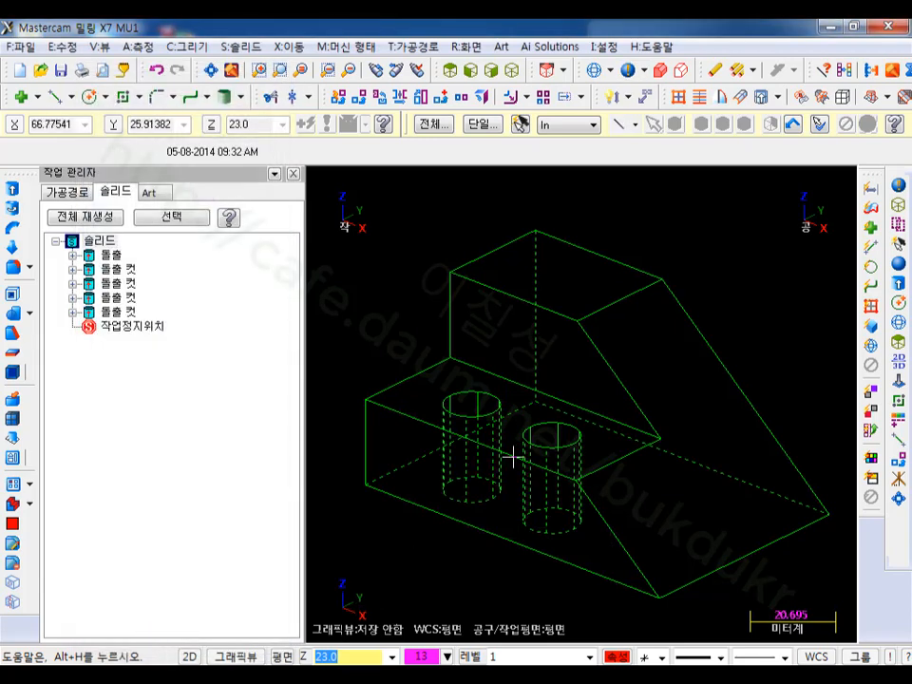
- Turn on dimmed display of the solid's hidden edges while keeping them dashed, and apply it
left_click(634, 69)
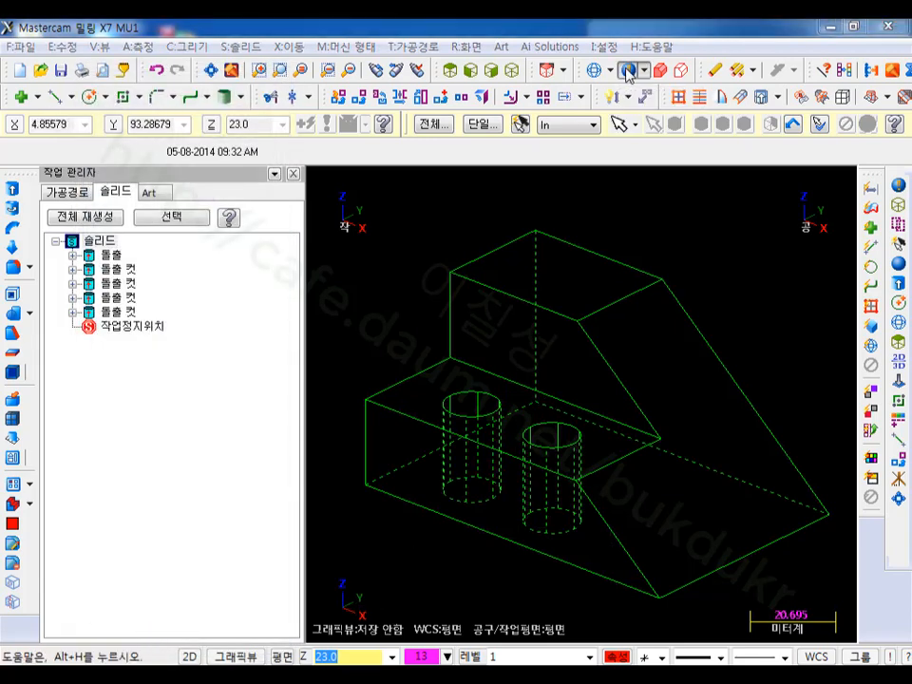
left_click(121, 492)
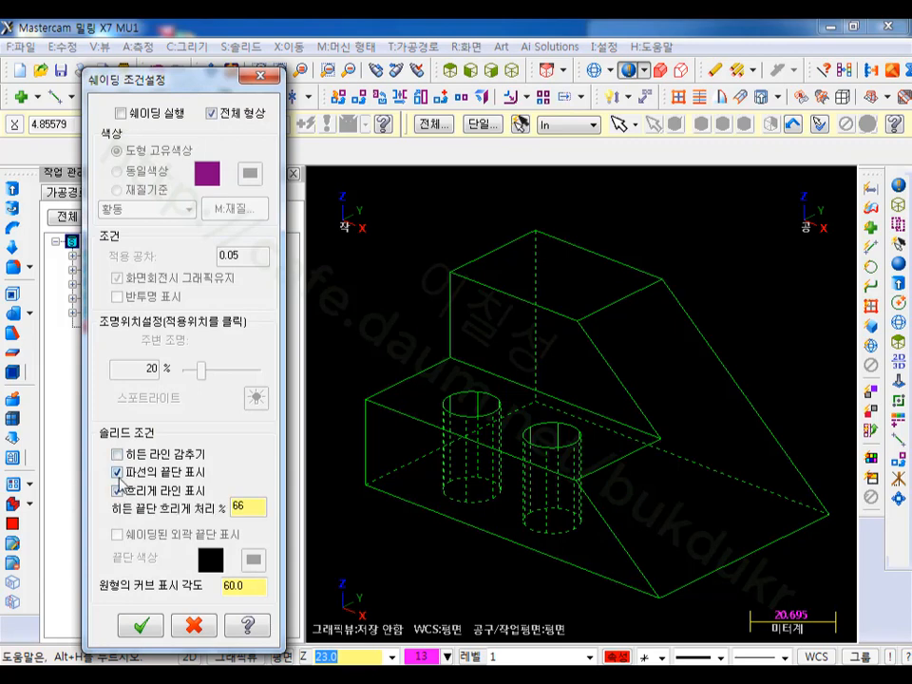
left_click(141, 625)
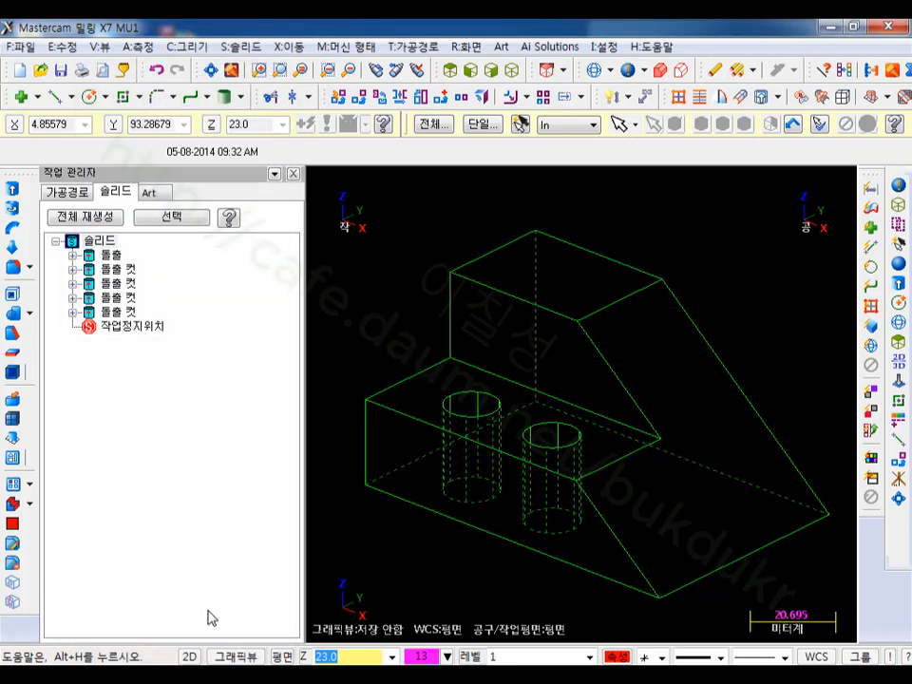
scroll(505, 596, "up", 5)
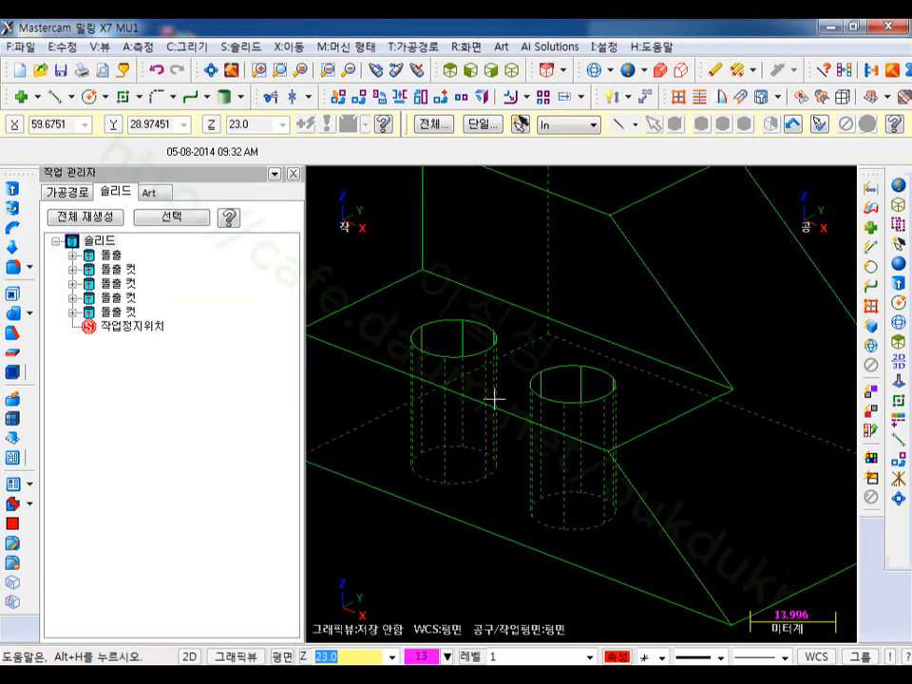
scroll(513, 475, "down", 3)
- Set the dimming percentage of the solid's hidden edges to 20 % and apply it
left_click(628, 69)
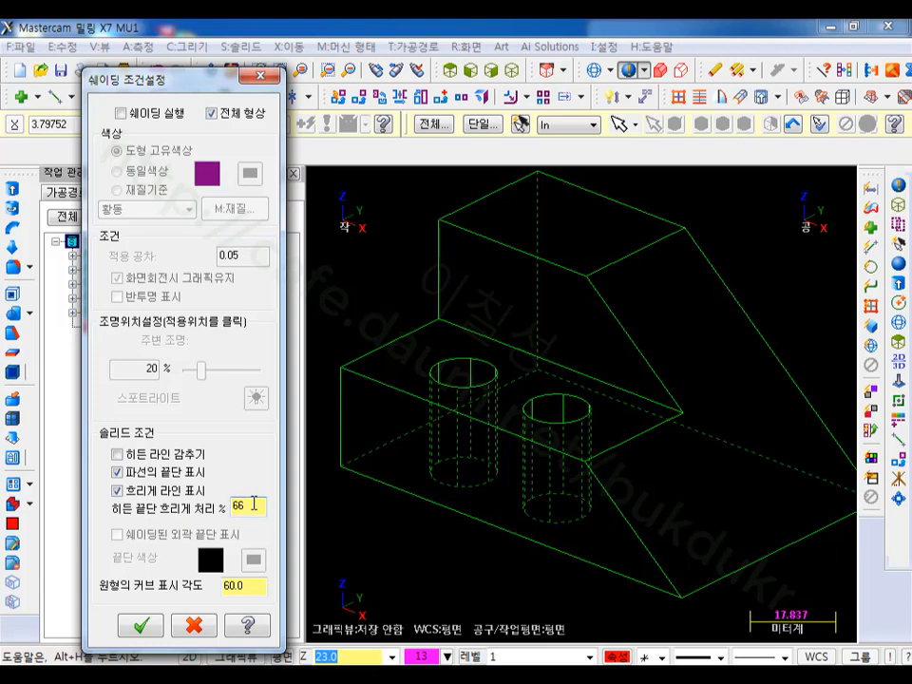
double_click(257, 503)
type("20")
left_click(142, 625)
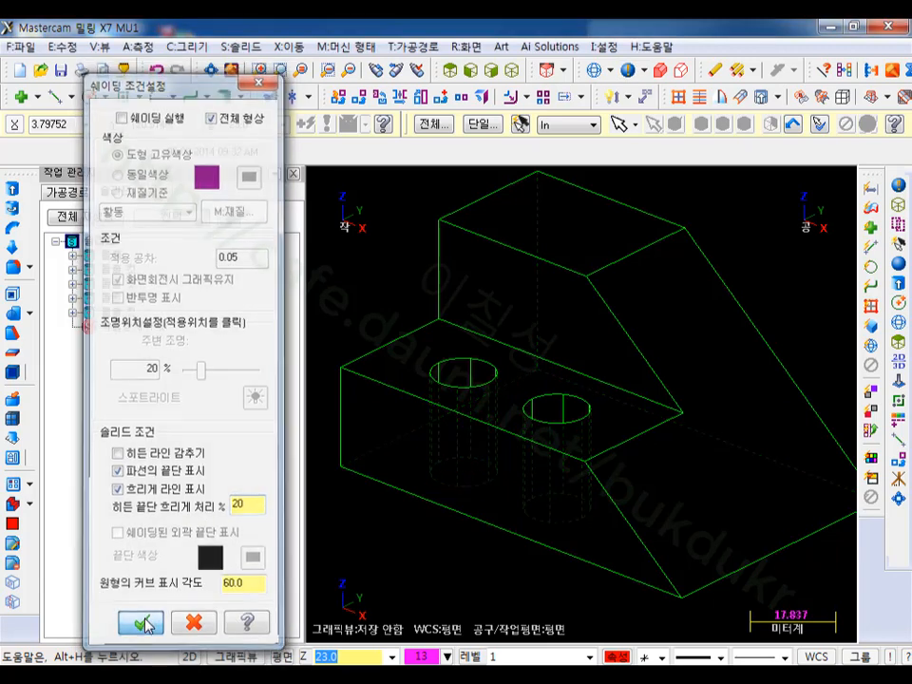
scroll(489, 523, "down", 1)
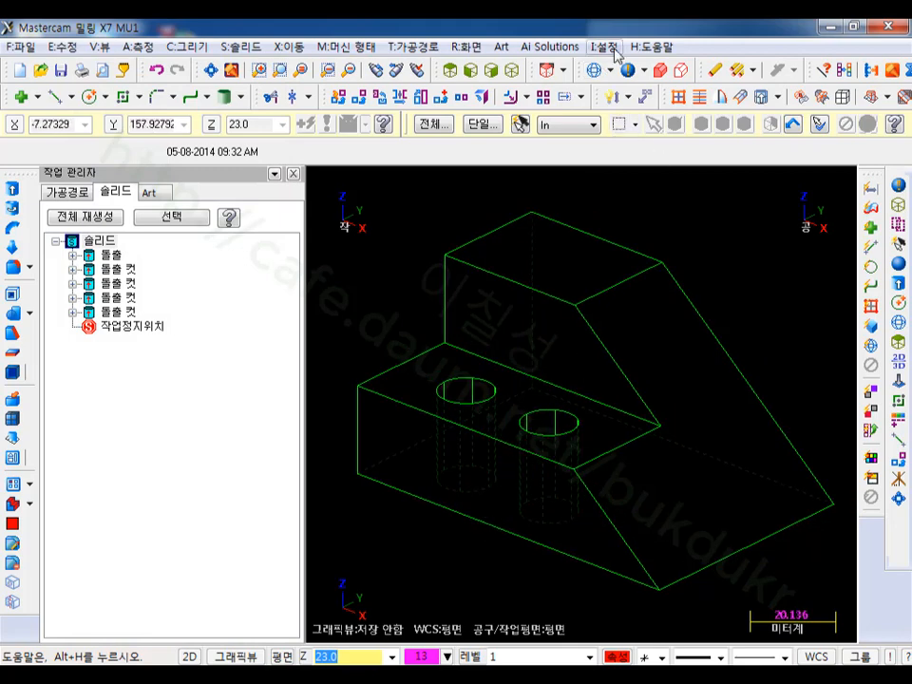
- Set the dimming percentage of the solid's hidden edges to 40 % and apply it
left_click(628, 69)
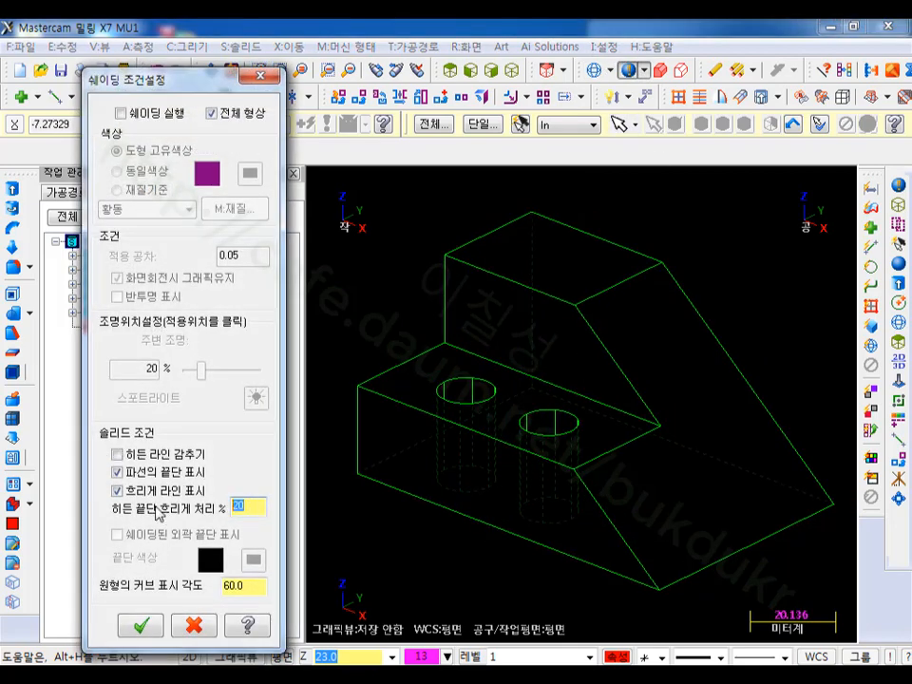
type("40")
left_click(142, 625)
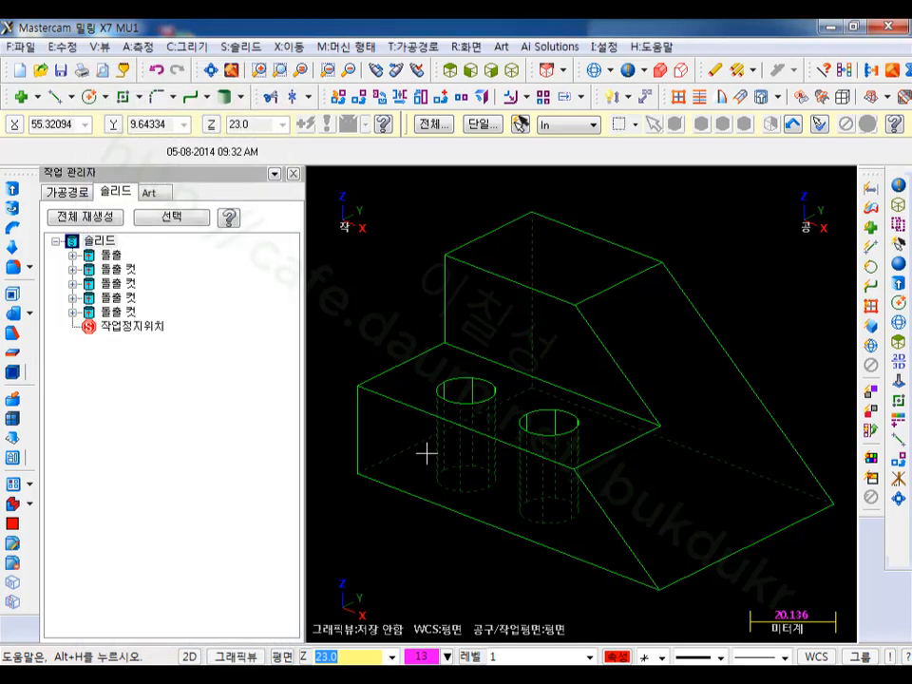
- Set the display angle for curves on round faces to 180 degrees and check the lines drawn in both holes
left_click(629, 70)
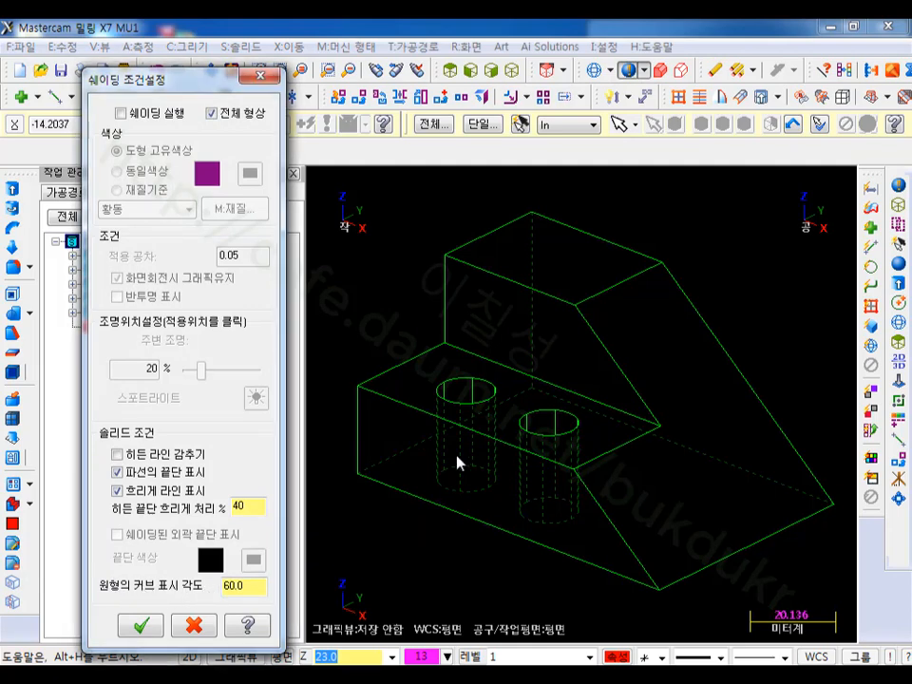
double_click(233, 587)
type("180")
key("Return")
left_click(140, 626)
scroll(465, 419, "up", 4)
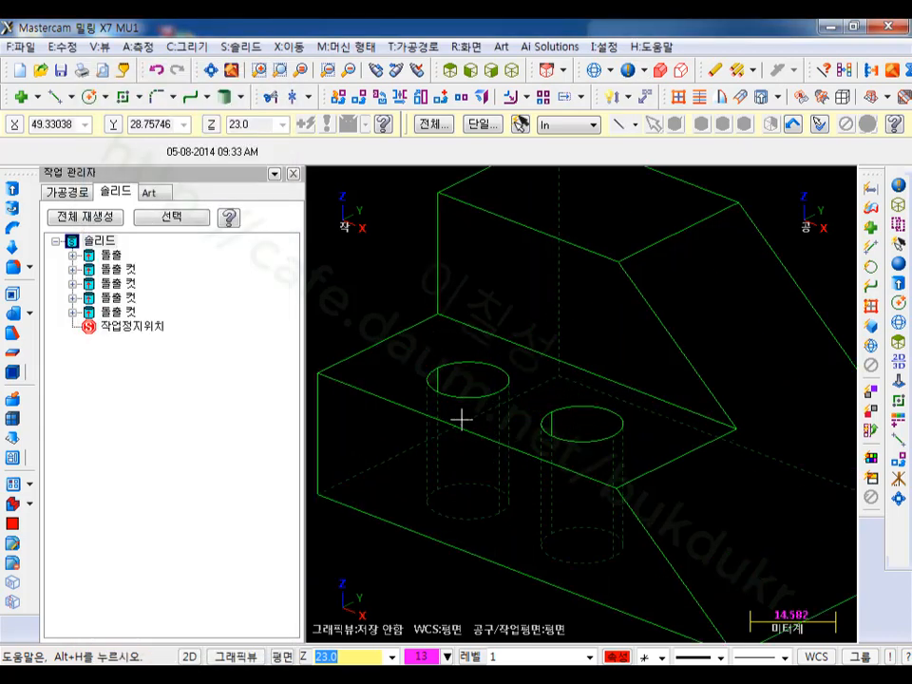
scroll(414, 404, "up", 2)
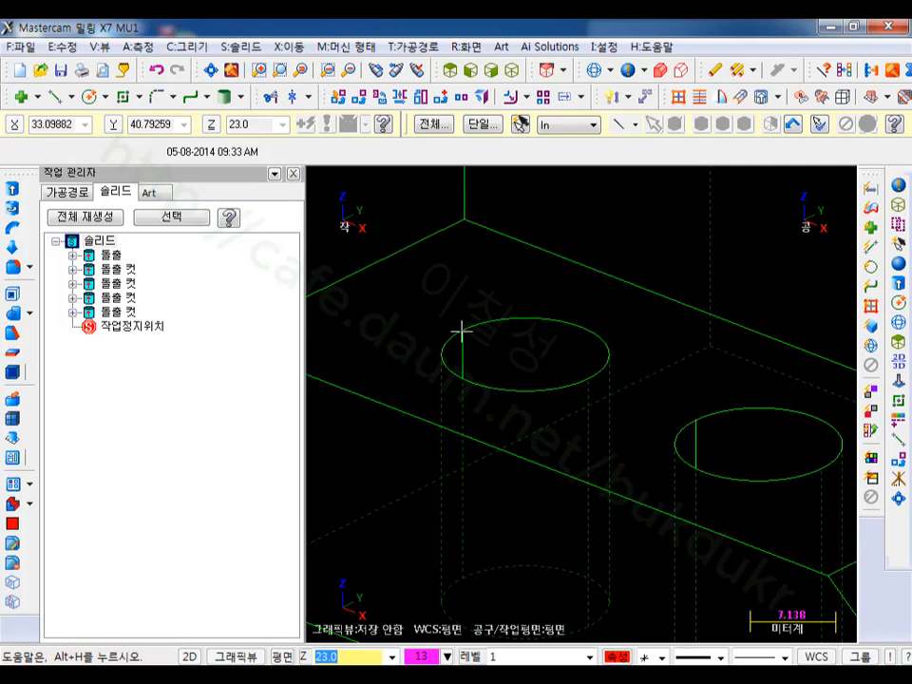
scroll(468, 383, "down", 3)
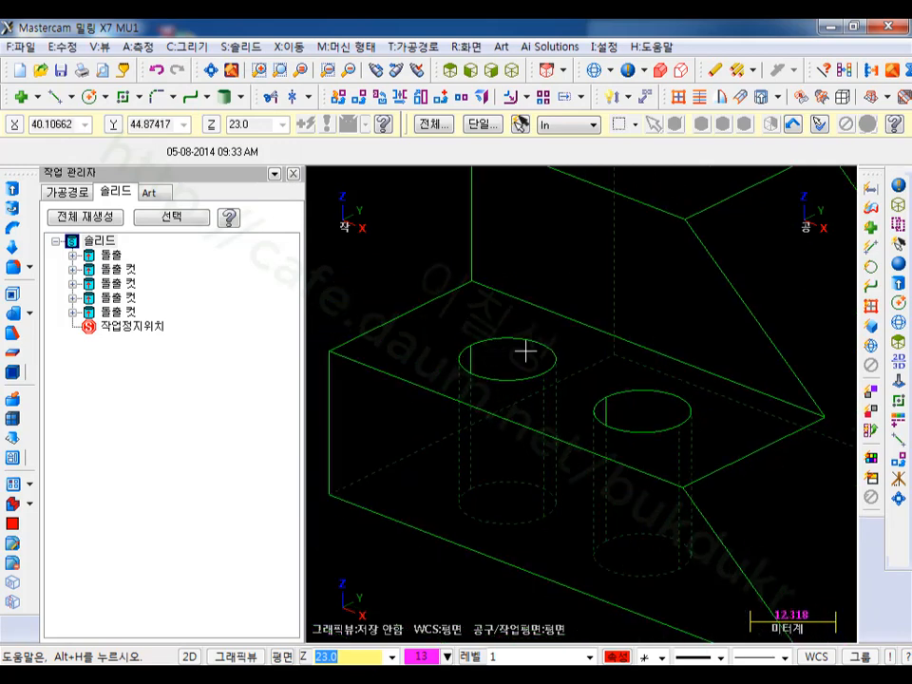
- Try to enter a different display angle for curves on round faces, and close the shading settings
left_click(627, 69)
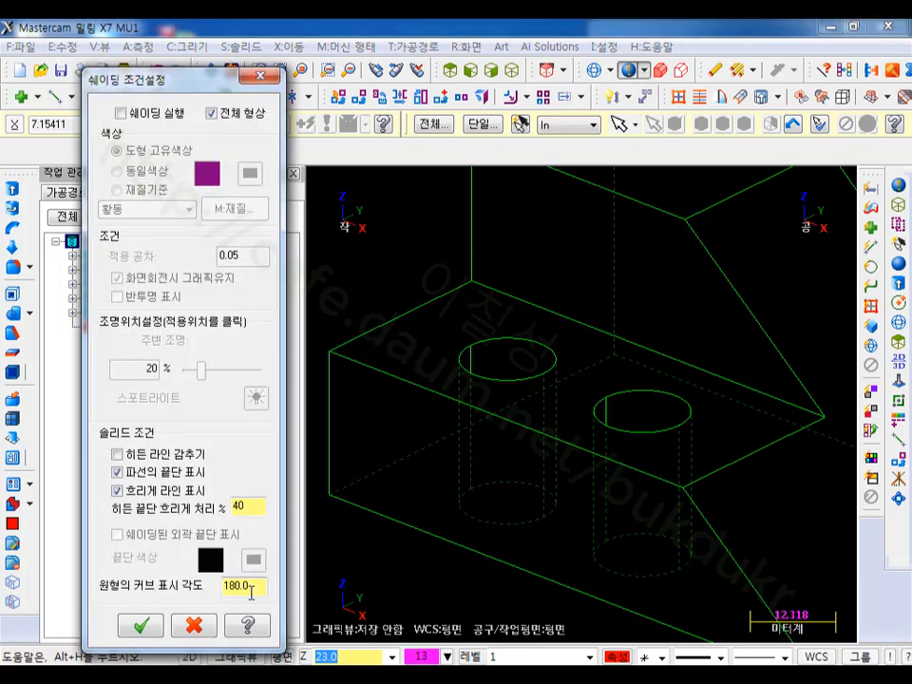
double_click(251, 591)
type("3")
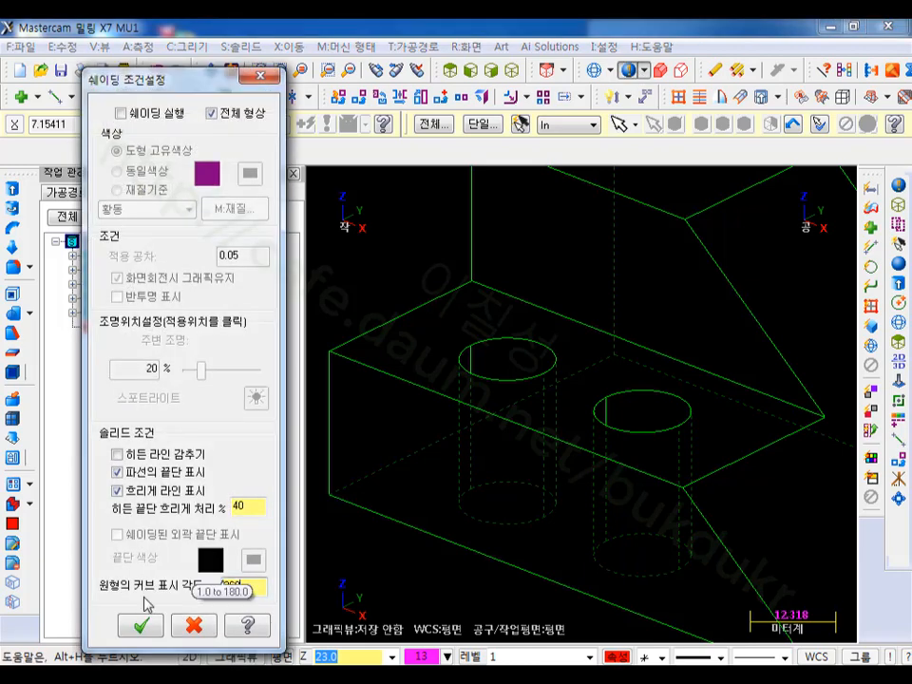
double_click(258, 588)
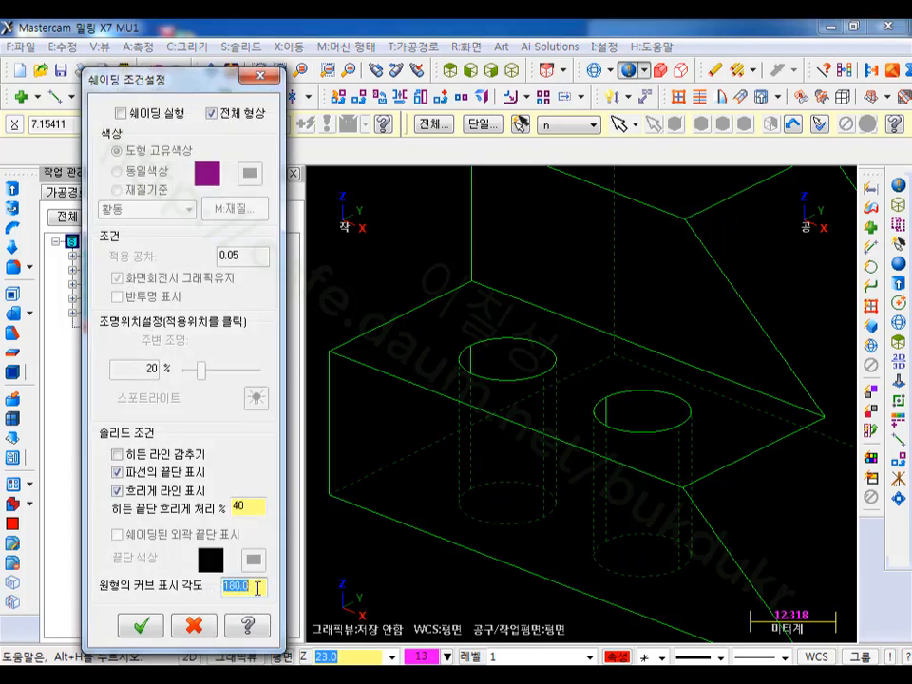
left_click(257, 588)
left_click(140, 631)
scroll(388, 472, "down", 3)
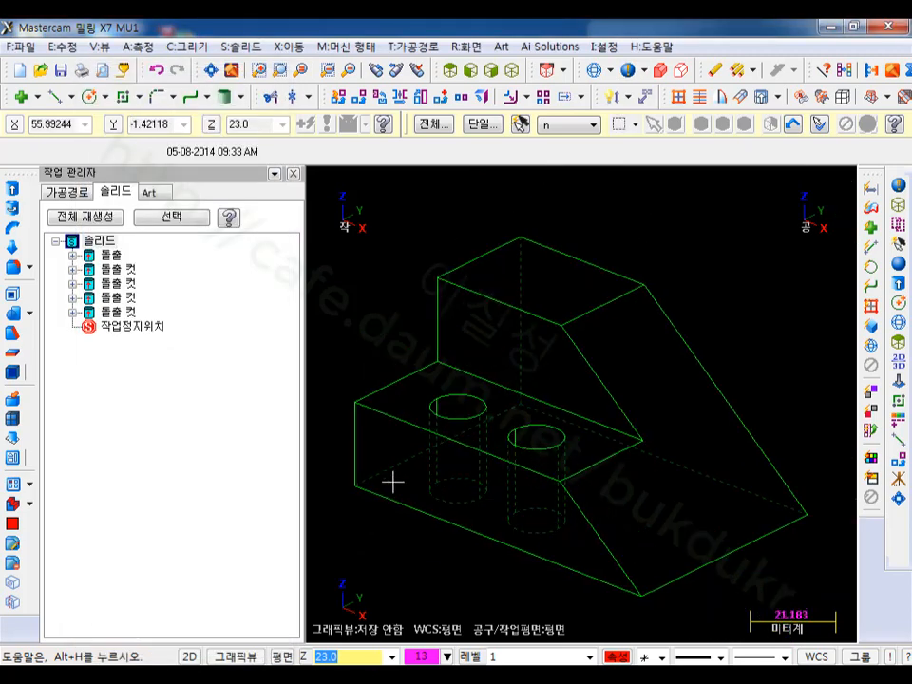
middle_click_drag(657, 366, 595, 348)
scroll(525, 386, "up", 2)
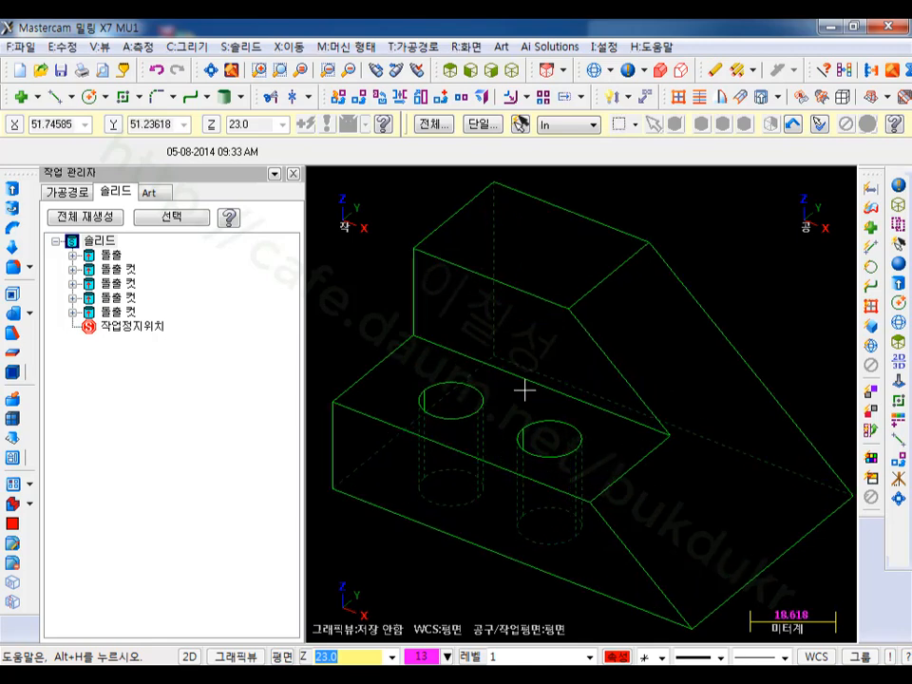
- Turn shading back on for the sloped block and view the shaded solid
middle_click_drag(574, 297, 526, 388)
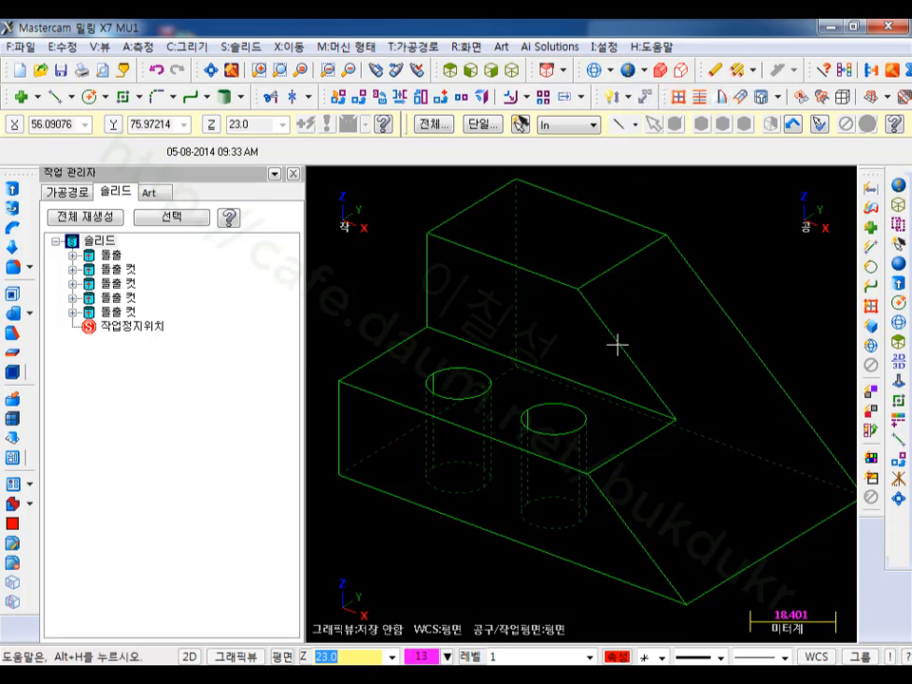
key("alt+s")
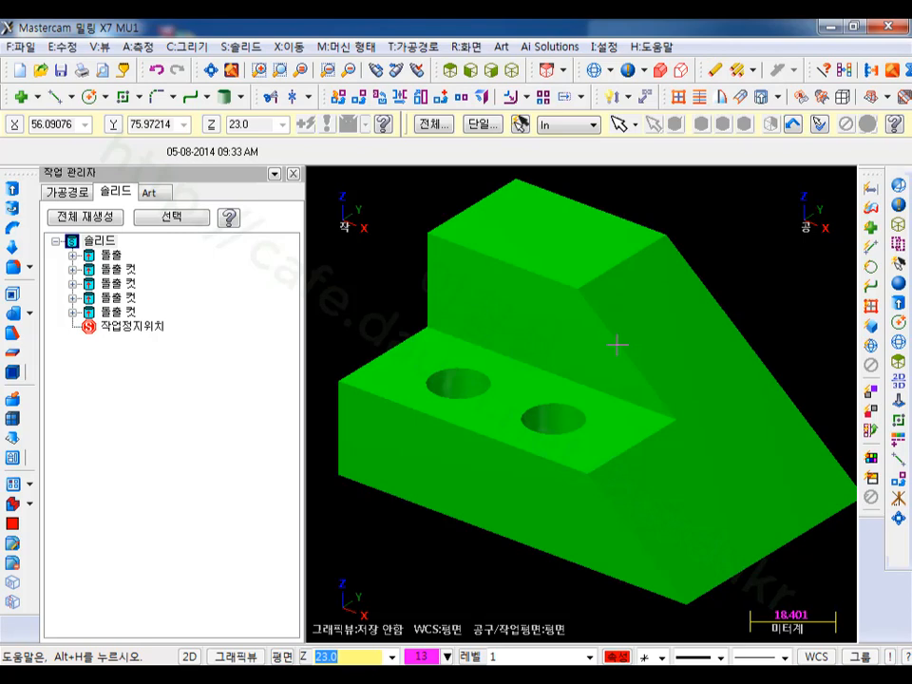
mouse_move(617, 345)
middle_mouse_down()
mouse_move(558, 475)
mouse_move(571, 400)
middle_mouse_up()
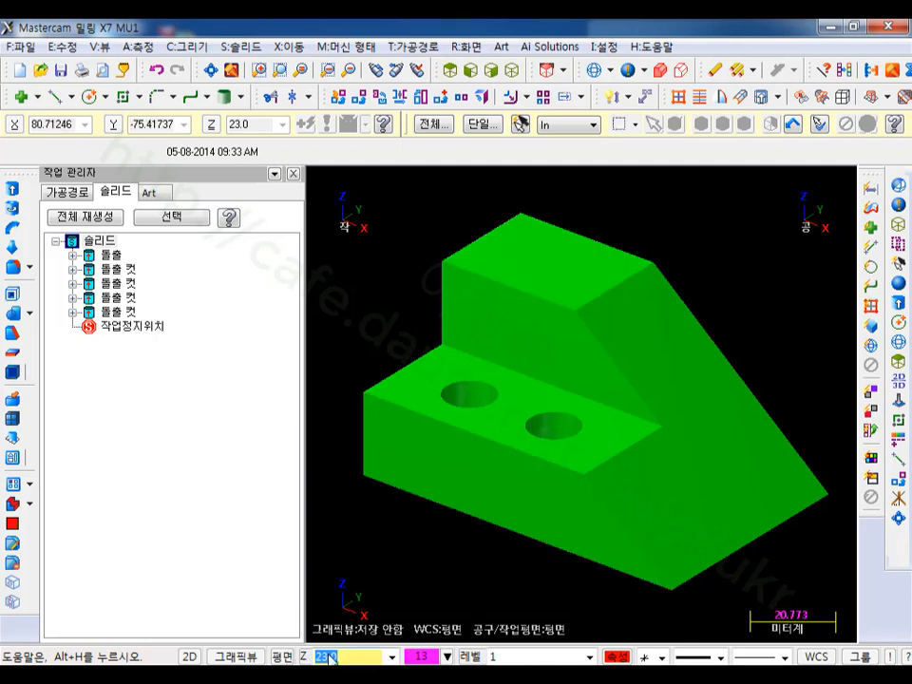
scroll(464, 554, "down", 1)
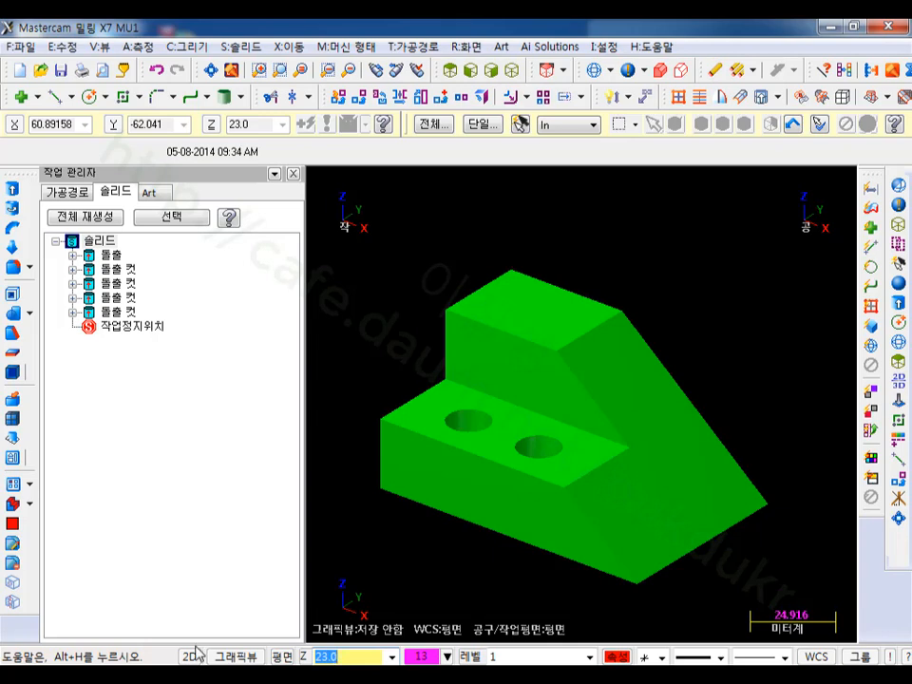
- Draw three 10 mm diameter circles in 2D mode at Z 23 on the wireframe solid, picking a ledge, a top-face and a base corner
left_click(89, 96)
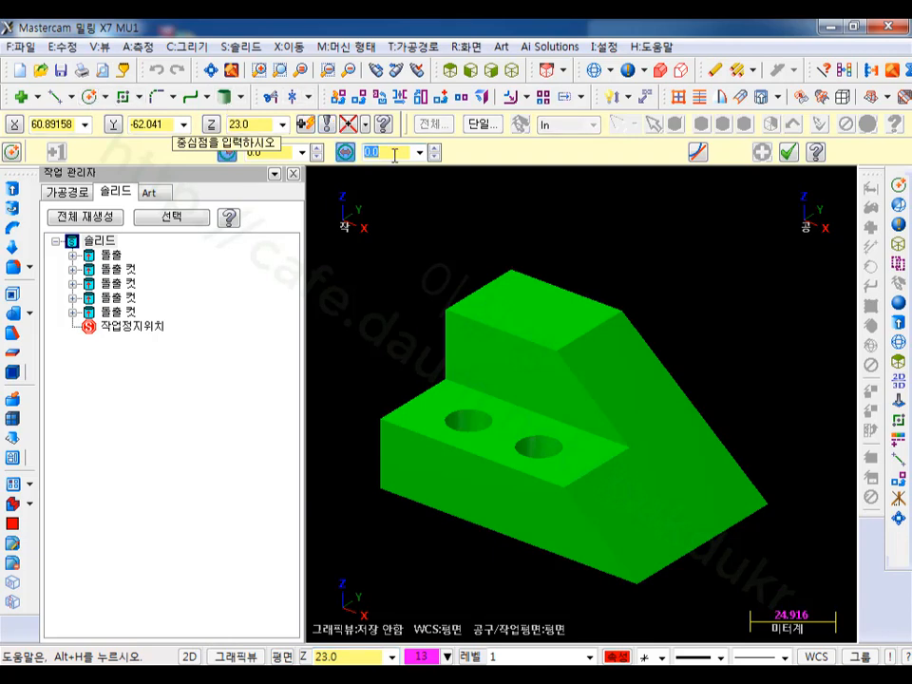
type("10")
key("Return")
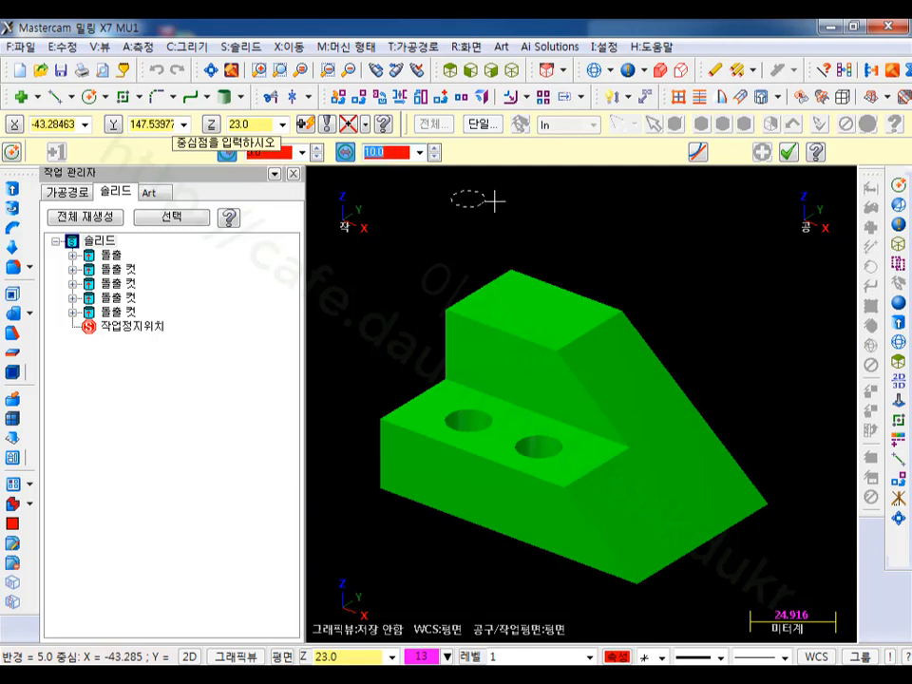
scroll(682, 274, "down", 1)
scroll(682, 274, "up", 1)
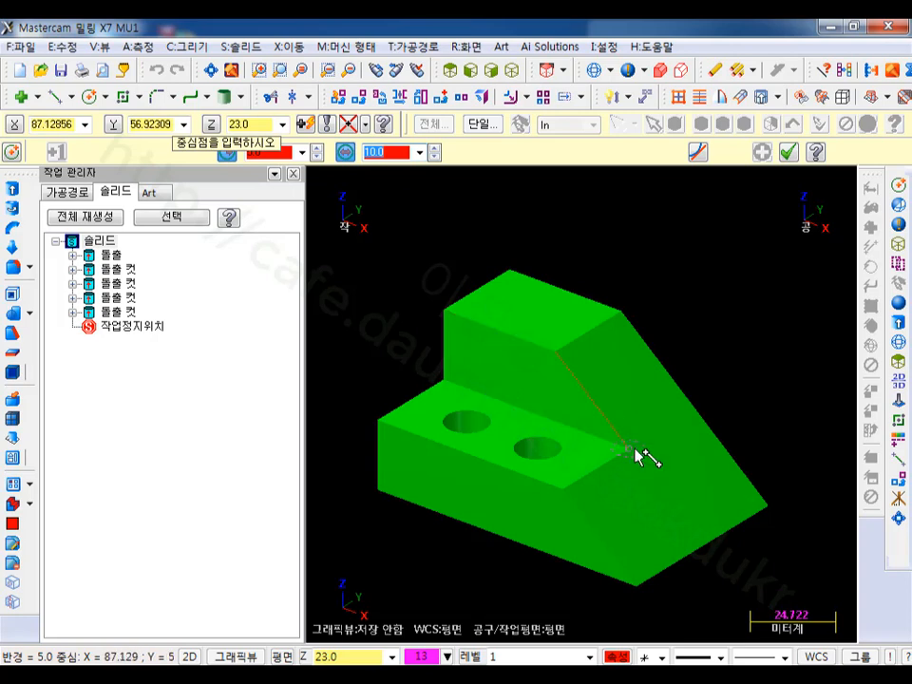
scroll(437, 385, "up", 2)
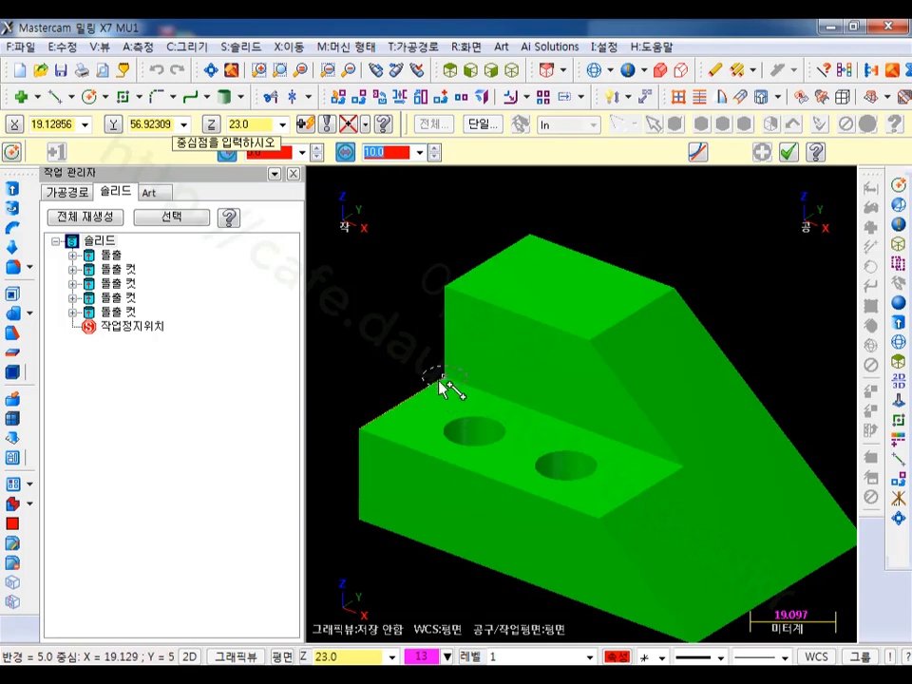
left_click(595, 69)
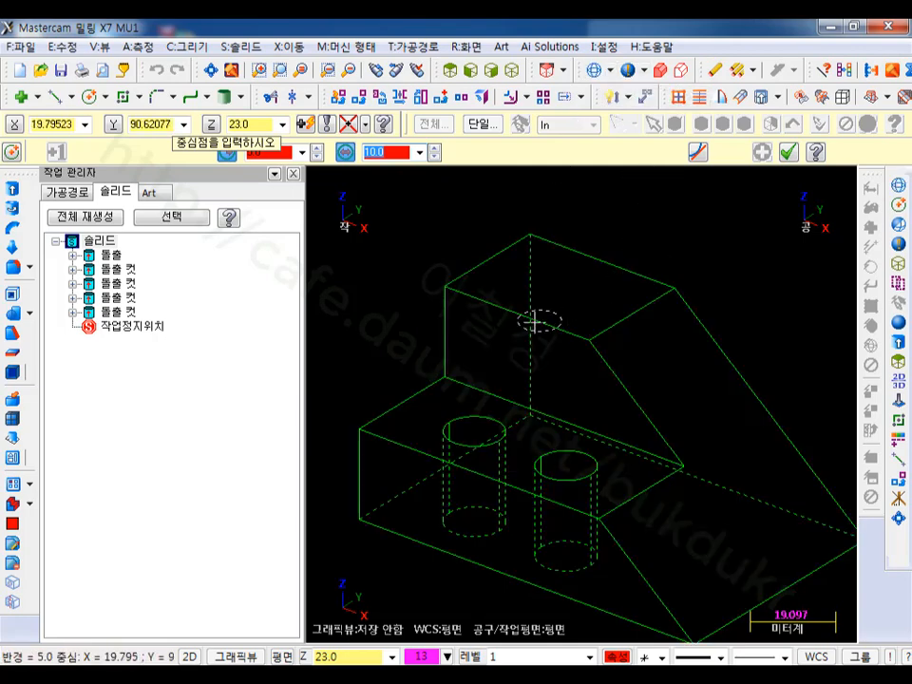
left_click(445, 379)
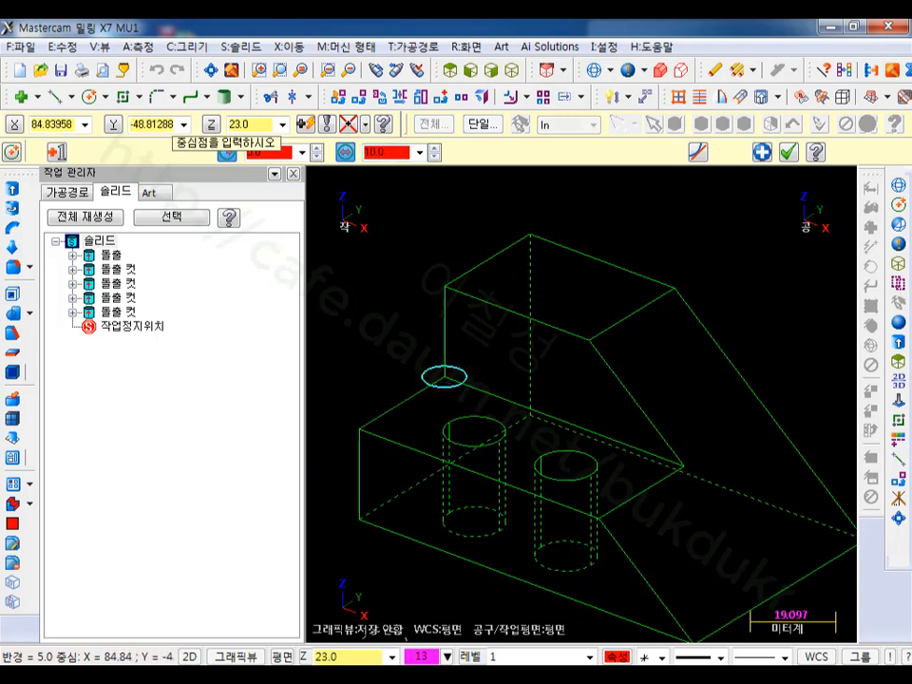
left_click(591, 342)
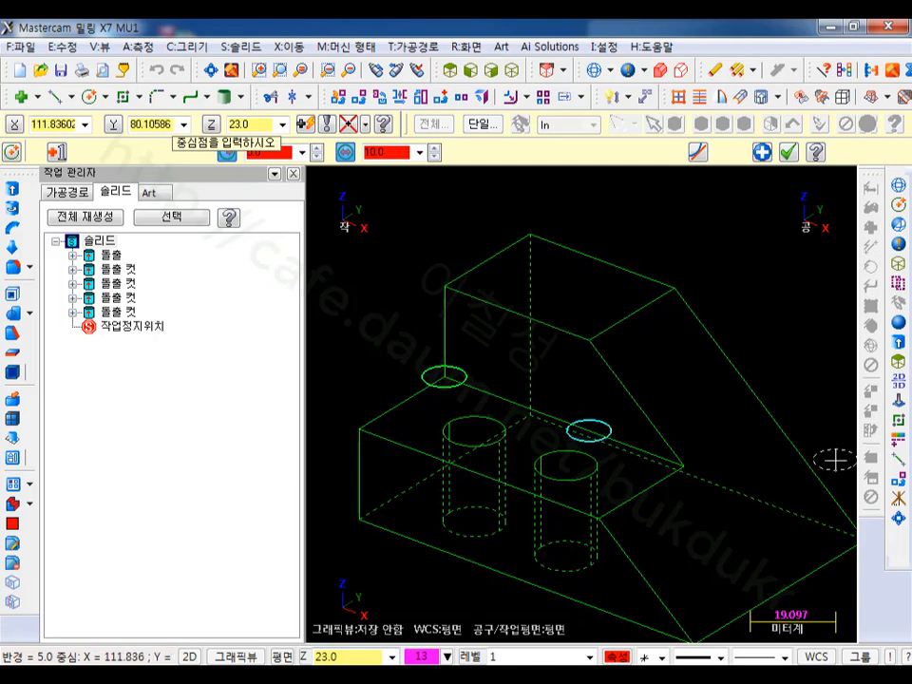
left_click(364, 521)
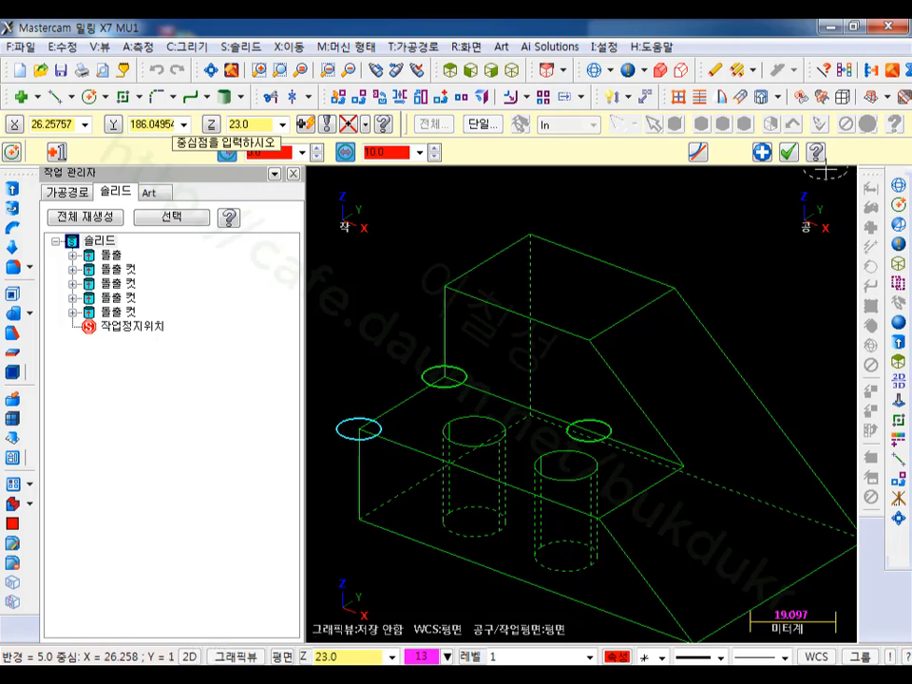
- Switch to 3D construction mode and place 10 mm diameter circles on the four top-face corners, the ledge's inner sloped-side corner and a base corner
left_click(189, 656)
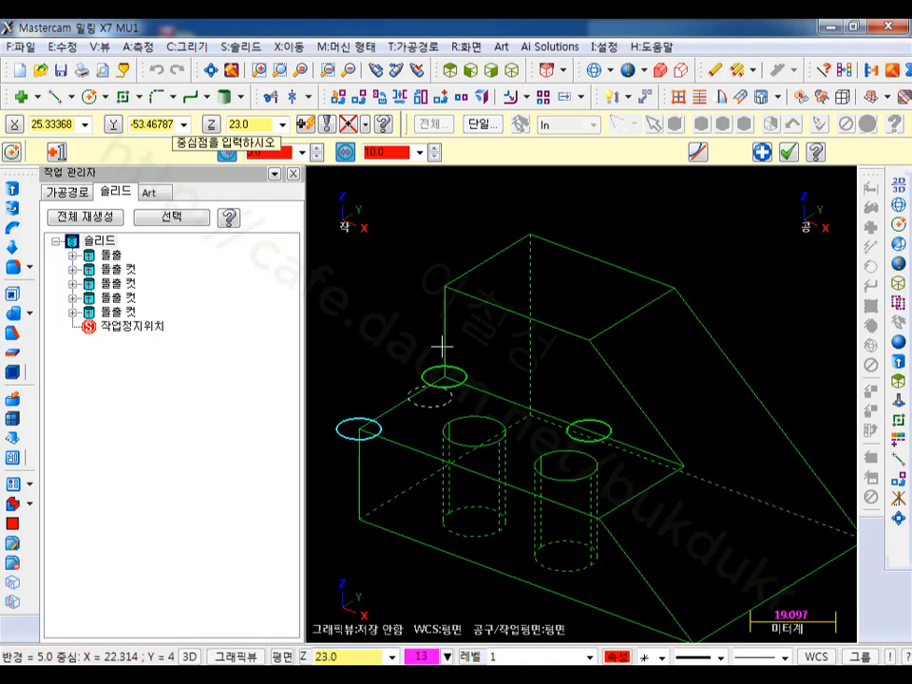
left_click(450, 290)
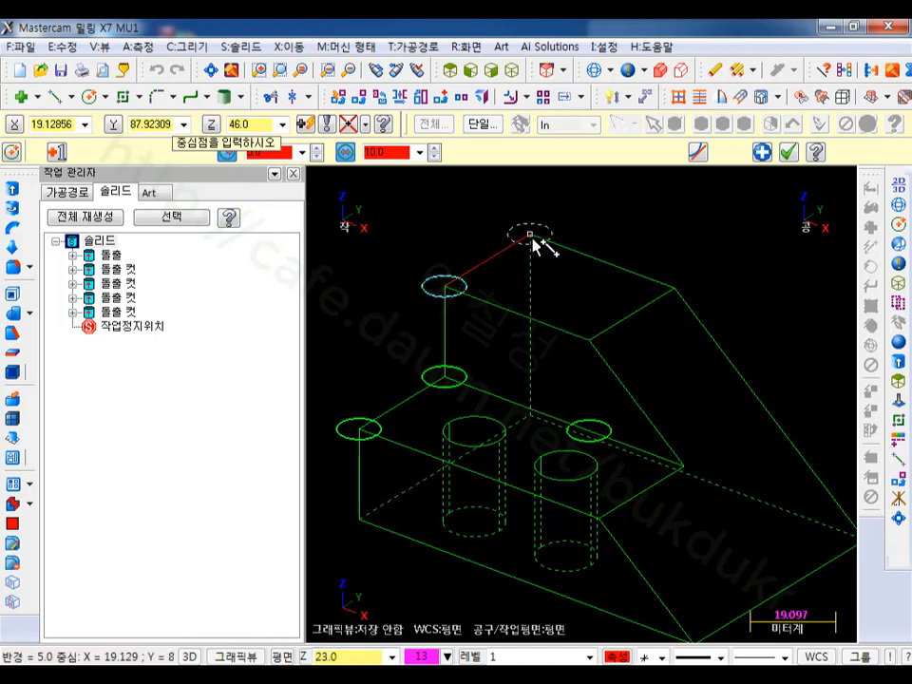
left_click(530, 235)
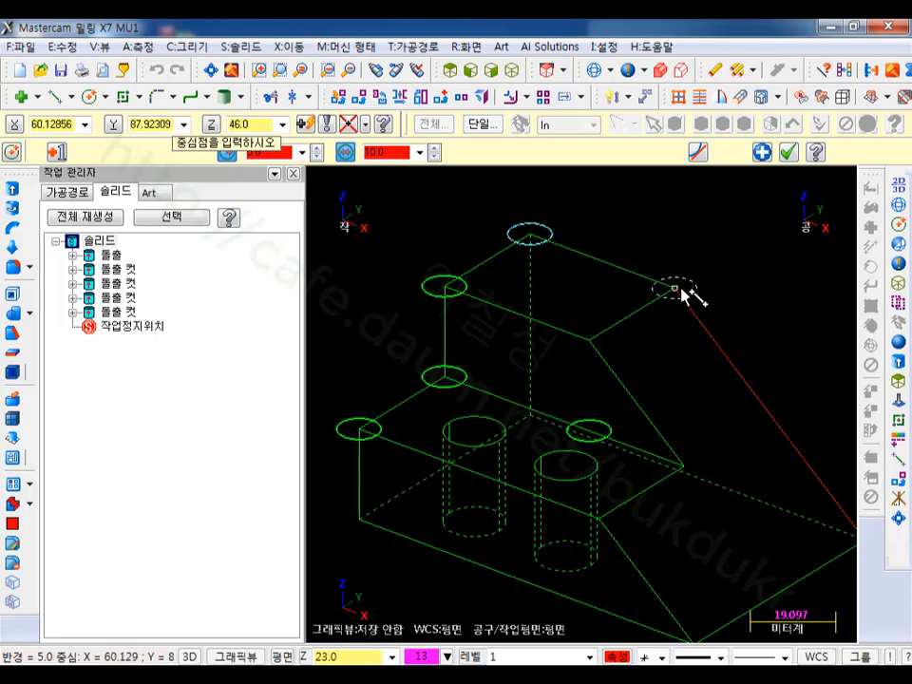
left_click(691, 294)
left_click(685, 463)
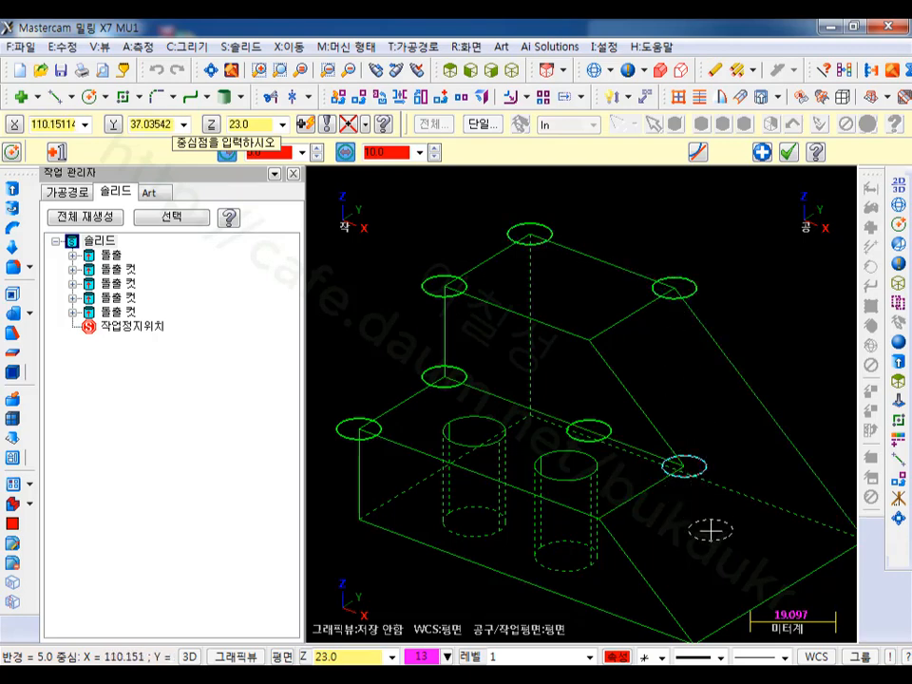
left_click(360, 518)
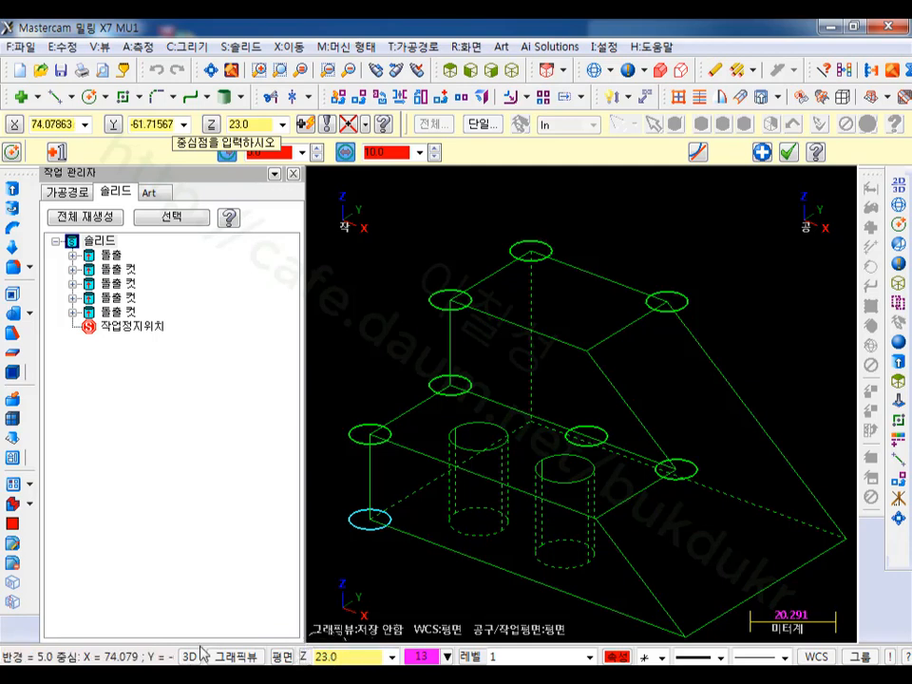
left_click(589, 355)
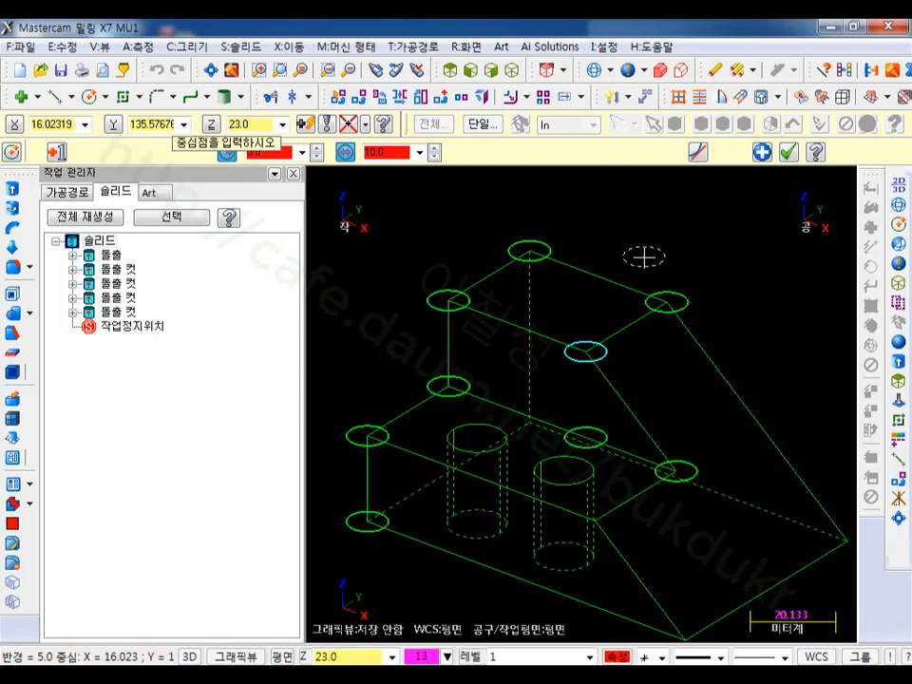
- Check the reference drawing in Windows Photo Viewer, return to Mastercam and display the solid shaded
key("alt+Tab")
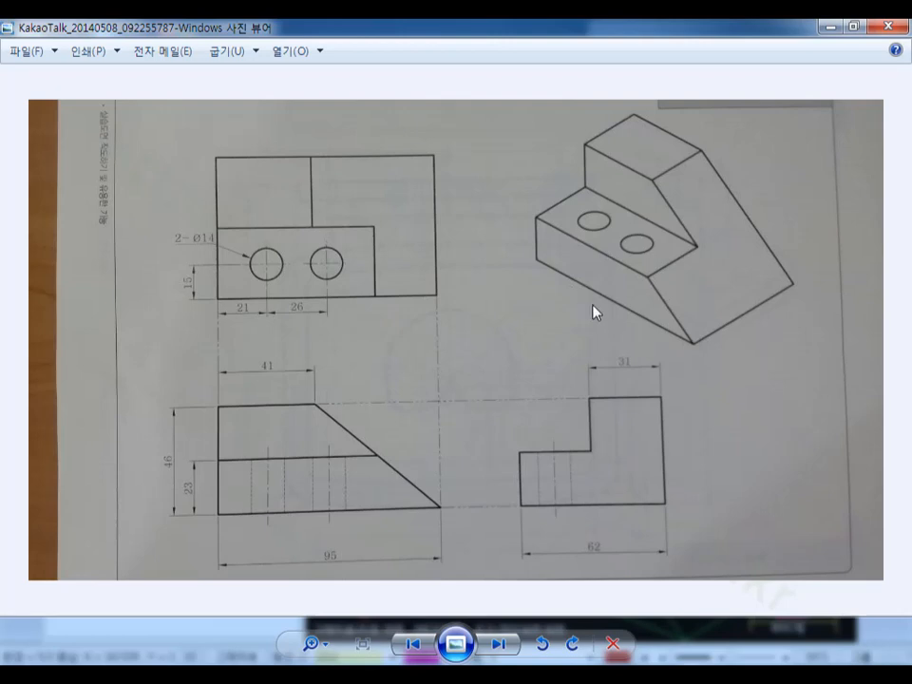
left_click(180, 674)
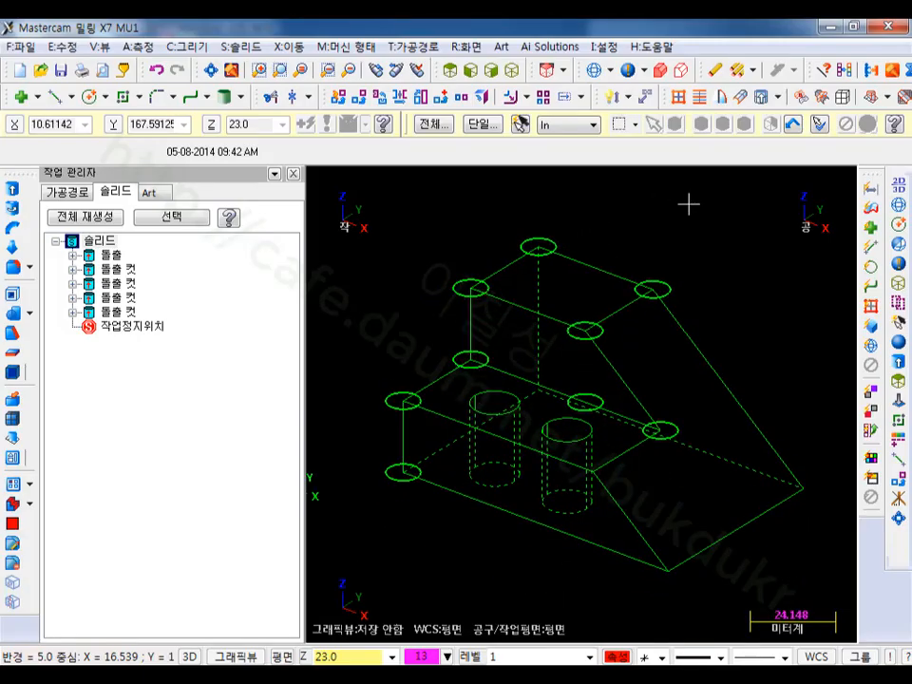
key("alt+s")
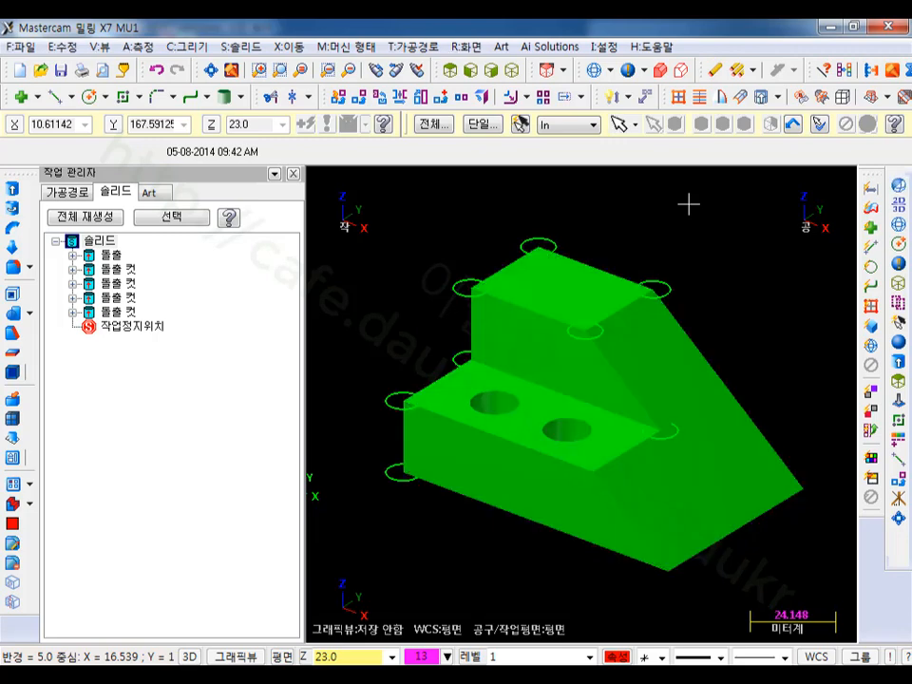
- Select the solid, invert the selection and delete all the 10 mm circles around it
left_click(582, 281)
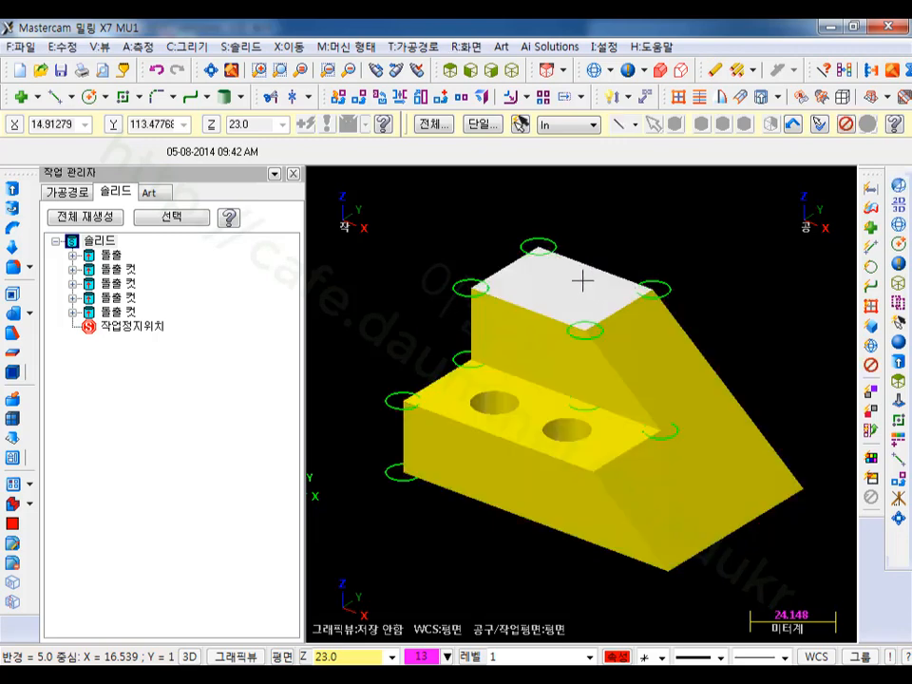
left_click(520, 126)
key("Delete")
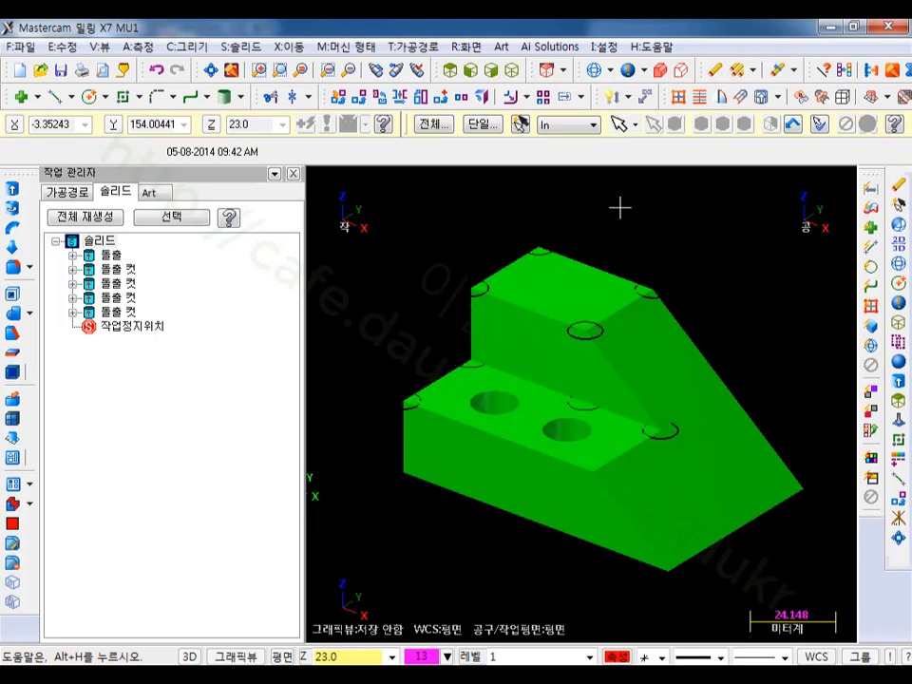
scroll(671, 371, "up", 3)
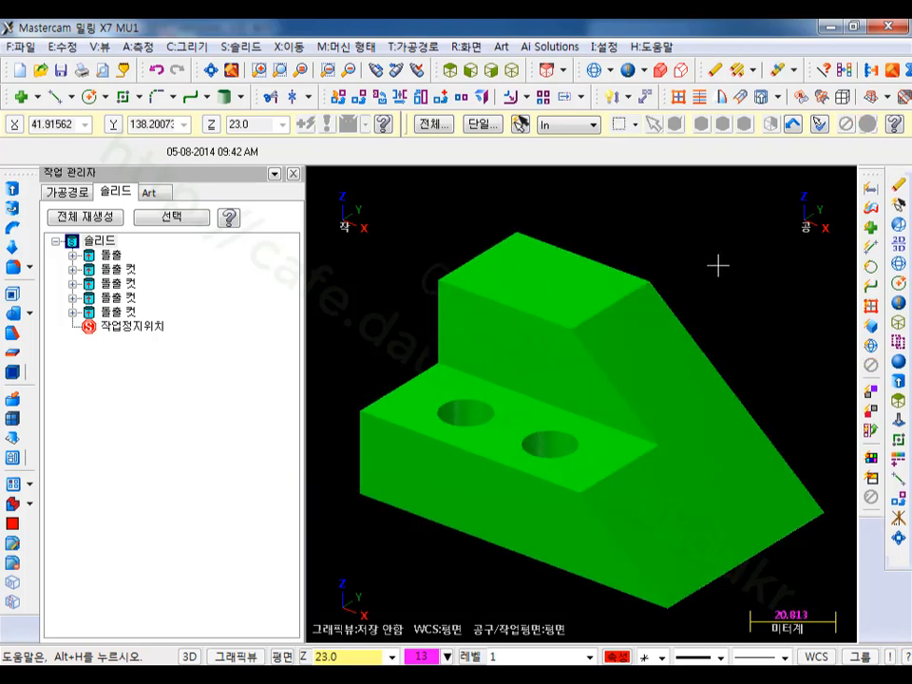
- Expand the base extrusion and all four extrude cuts in the solid history, and review the last hole cut's parameters without changing them
left_click(67, 190)
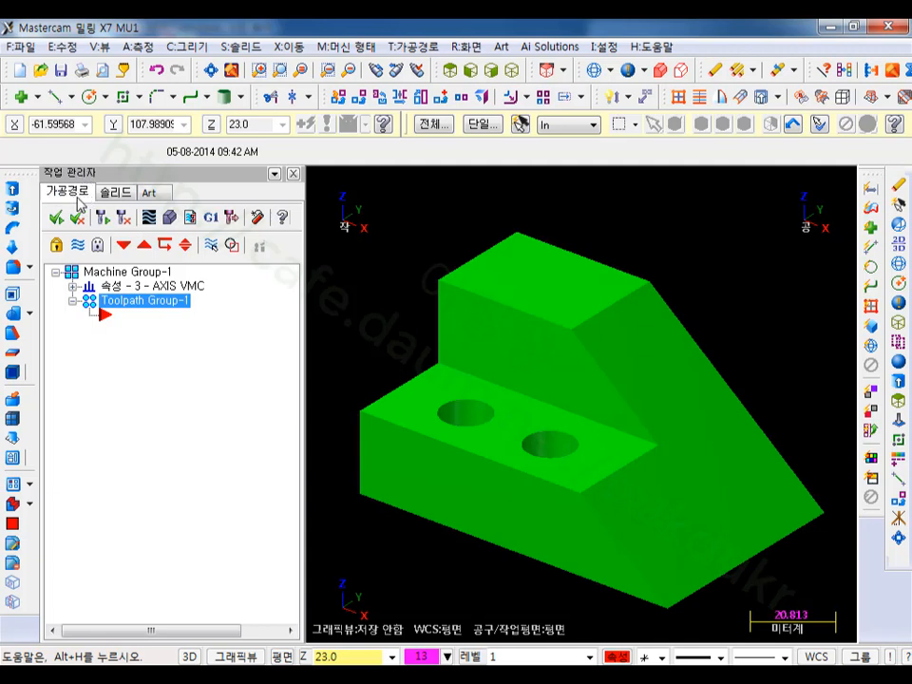
left_click(119, 194)
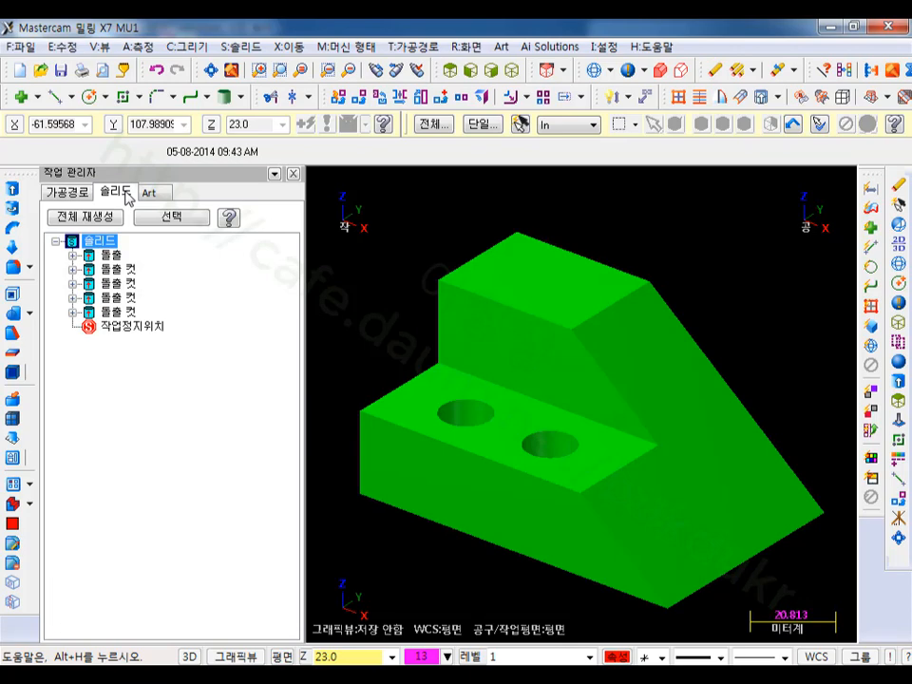
left_click(73, 256)
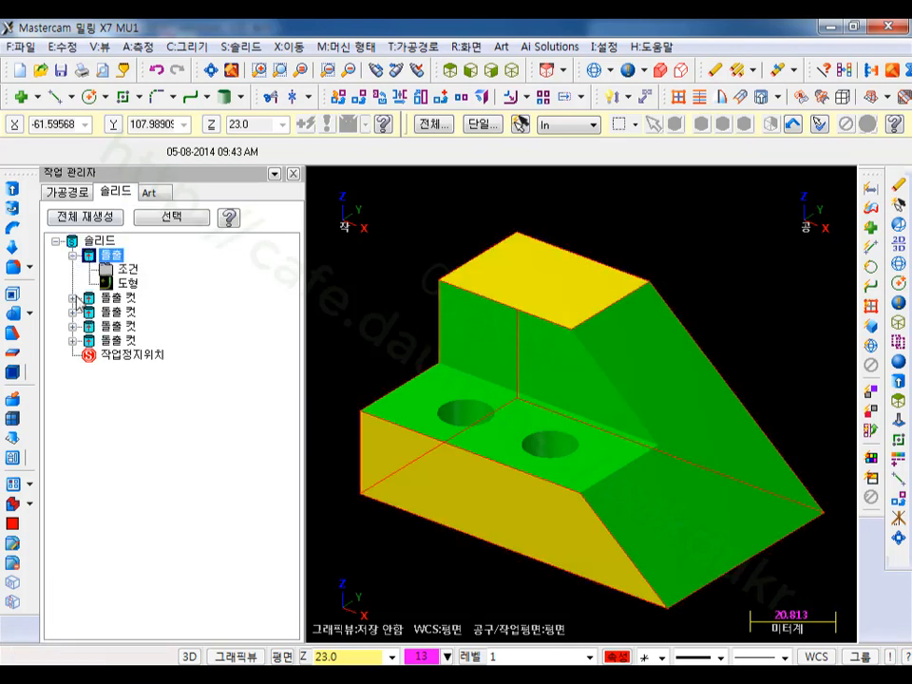
left_click(73, 297)
left_click(74, 340)
left_click(73, 383)
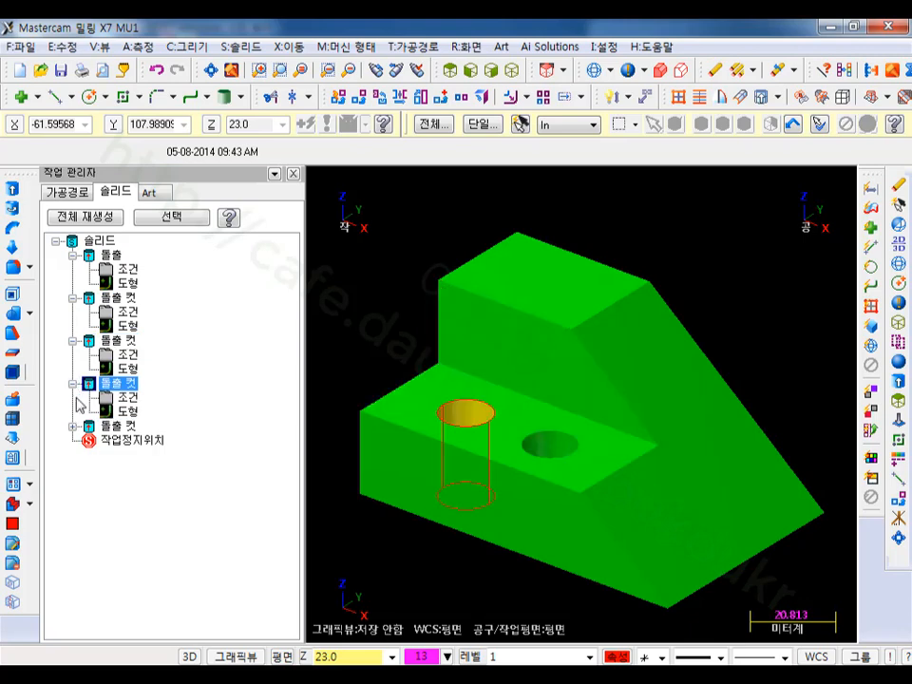
left_click(73, 425)
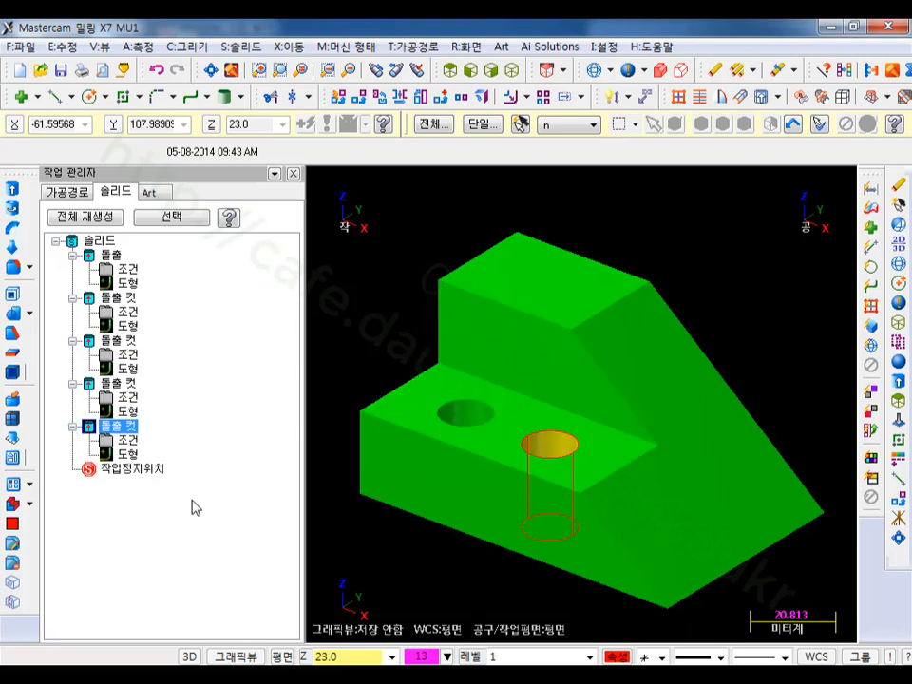
left_click(121, 442)
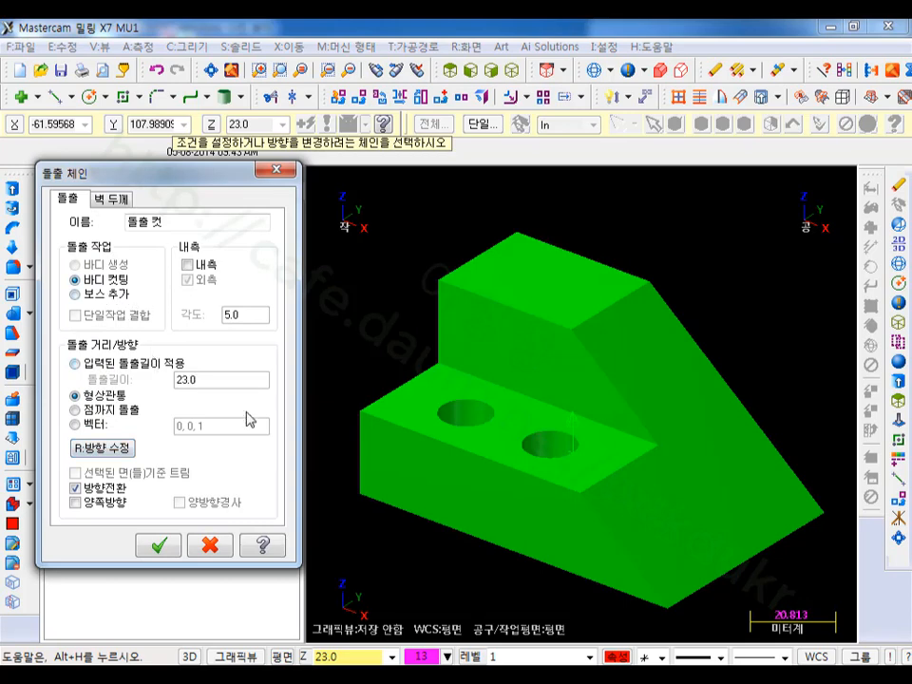
left_click(205, 544)
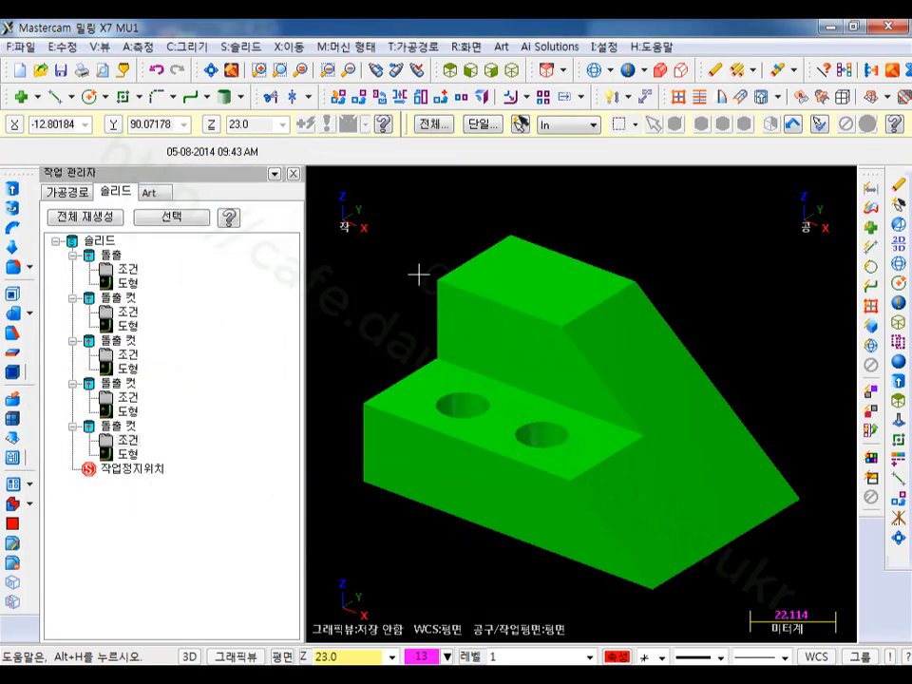
- Highlight the slope cut and the base extrusion in the solid history to see which faces each operation produces
left_click(119, 298)
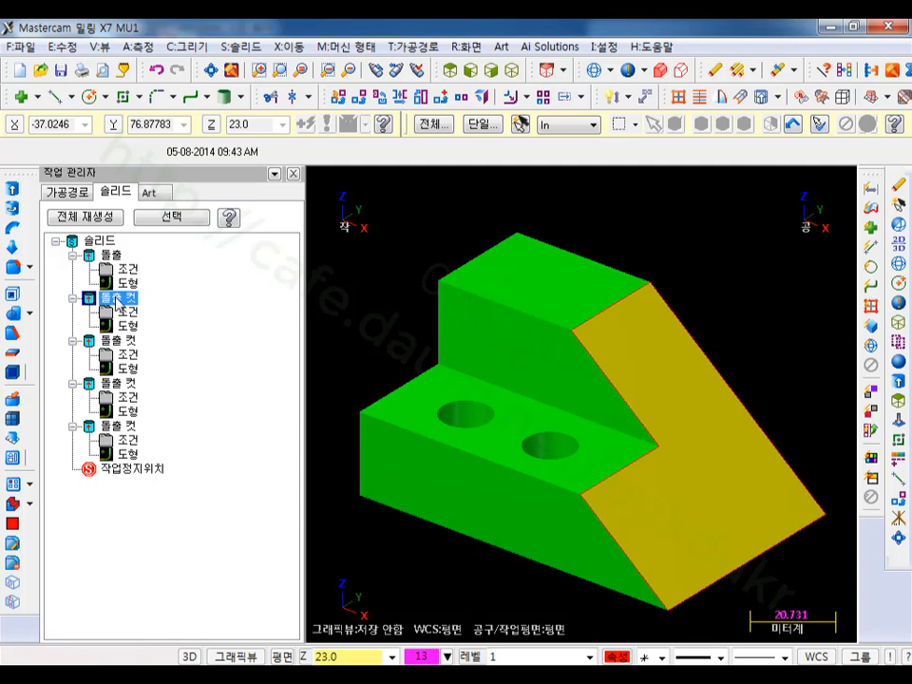
left_click(111, 256)
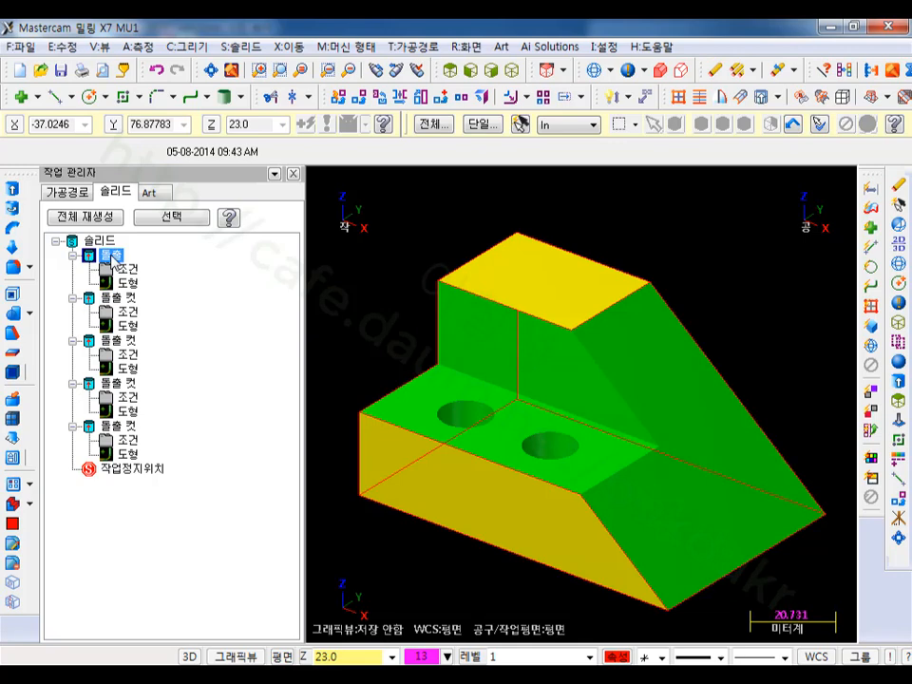
left_click(116, 299)
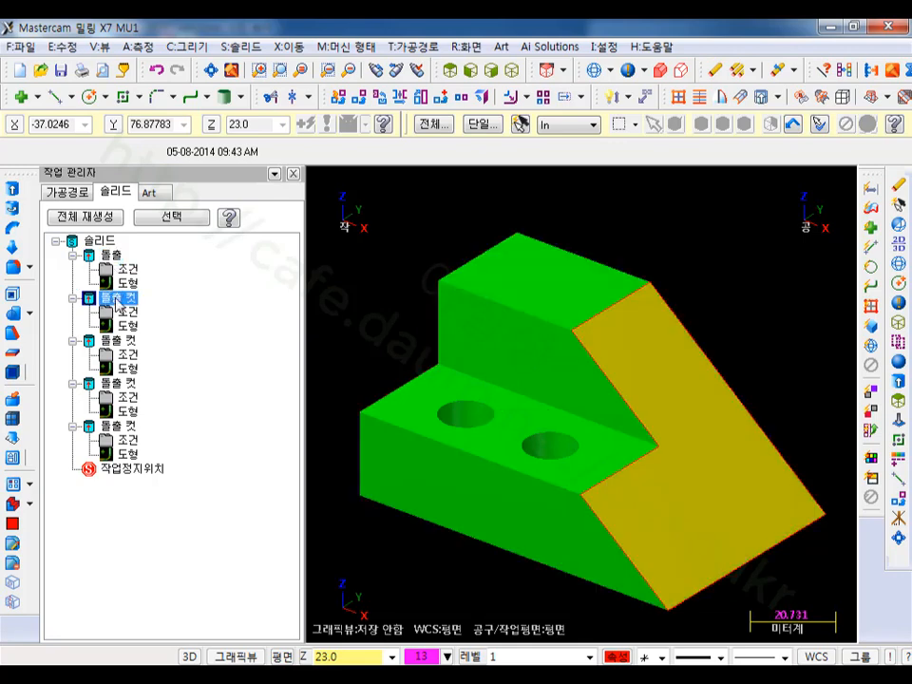
- Open the parameters of the extrude cut that forms the ledge
left_click(118, 343)
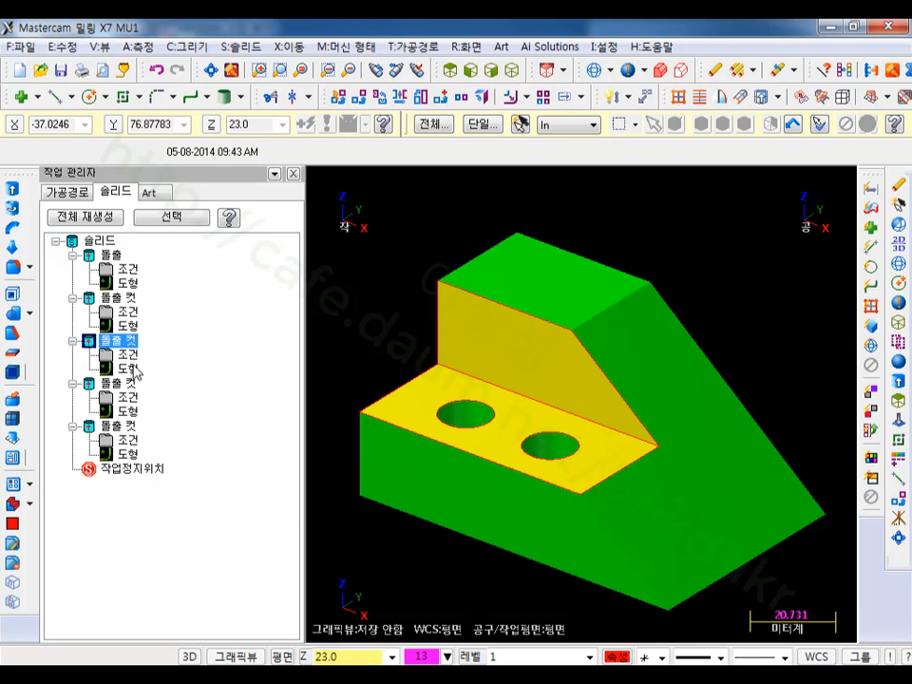
left_click(125, 354)
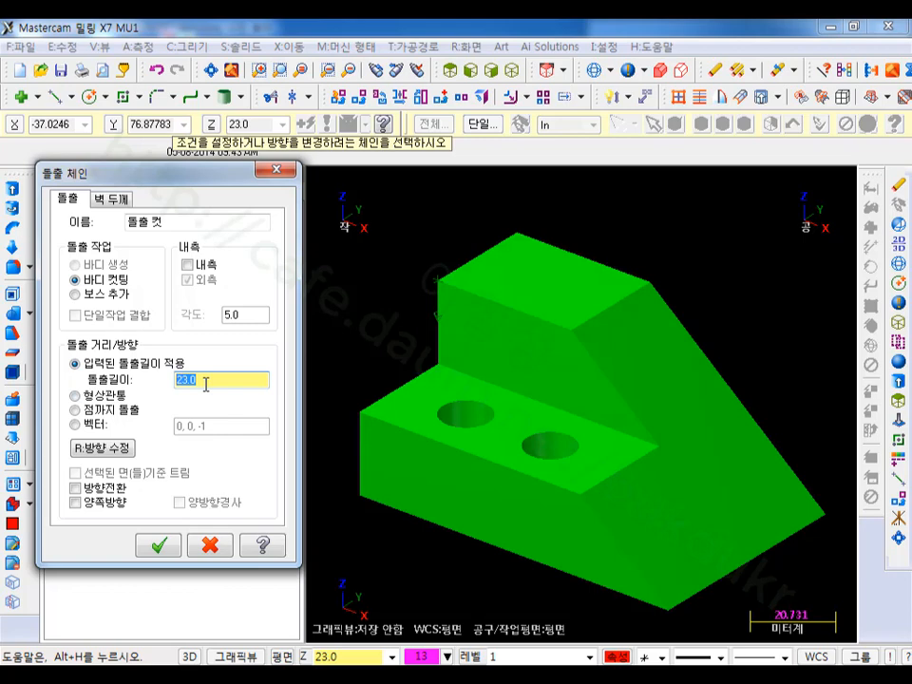
- Set the extruded step cut's extrusion length to 30 and regenerate all solids
type("3.")
type("0")
left_click(167, 544)
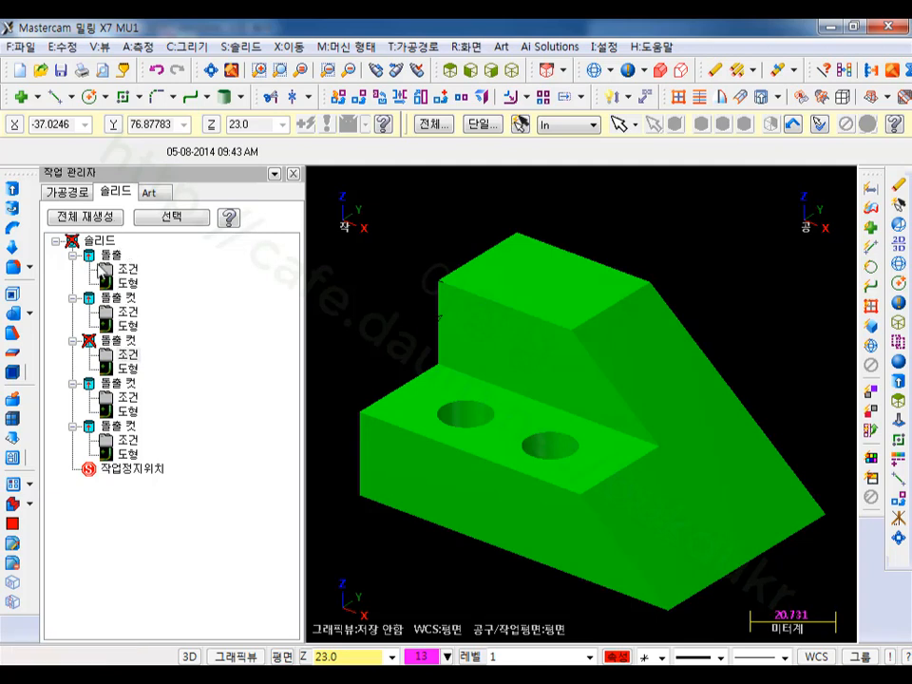
left_click(99, 220)
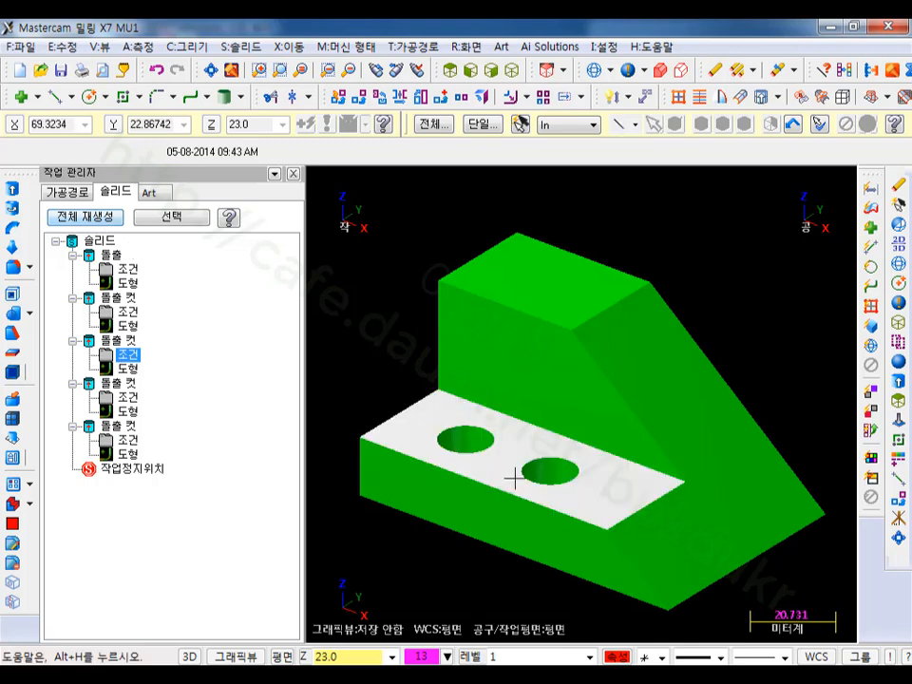
- Set the extruded step cut's extrusion length to 23 and regenerate all solids
left_click(133, 354)
type("23")
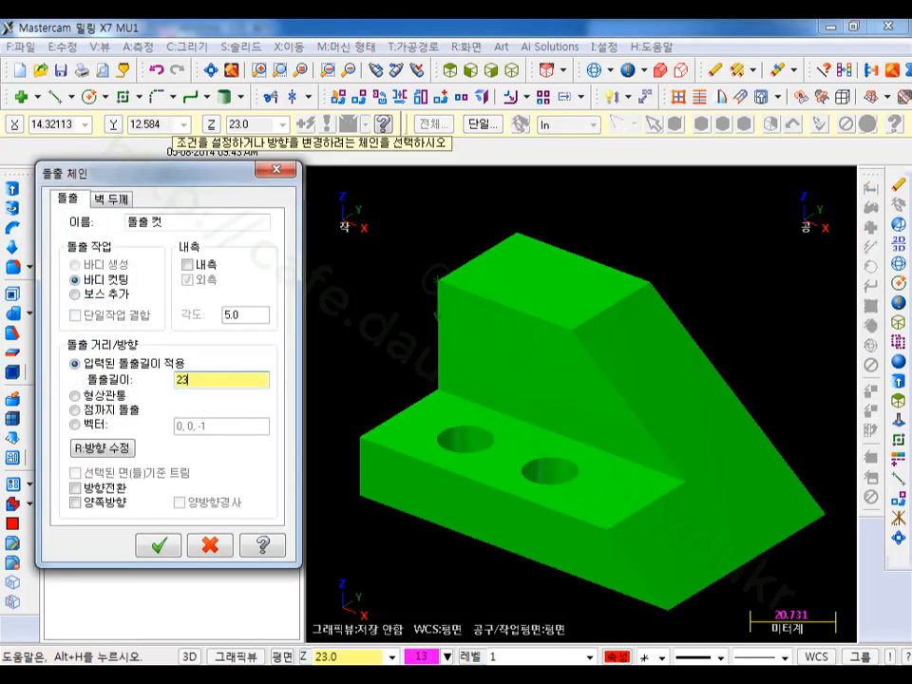
left_click(157, 544)
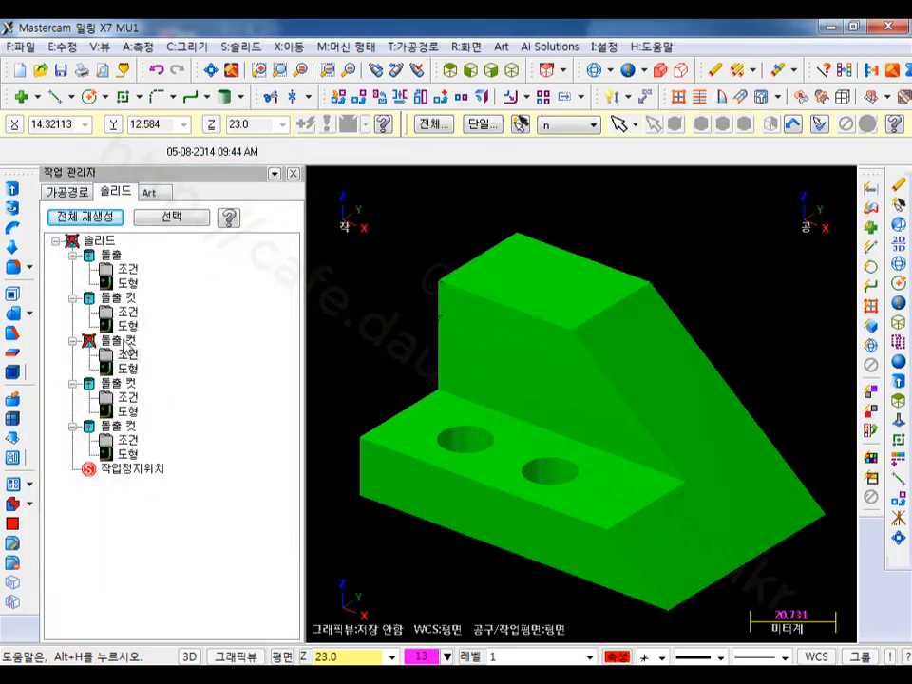
left_click(92, 217)
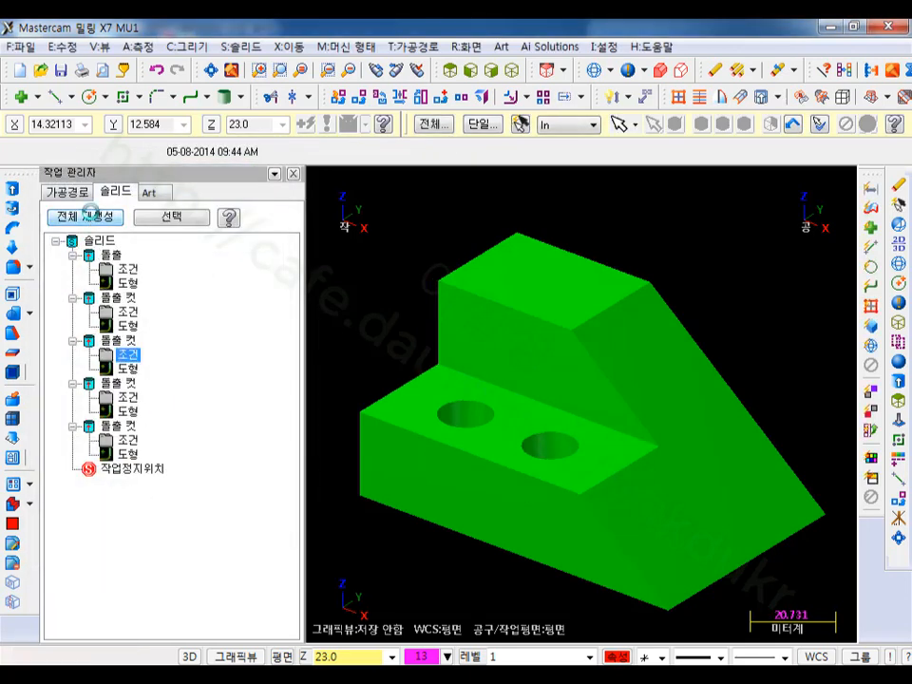
- Check the base chain in the geometry of the third solid operation, the step cut
double_click(121, 370)
left_click(94, 210)
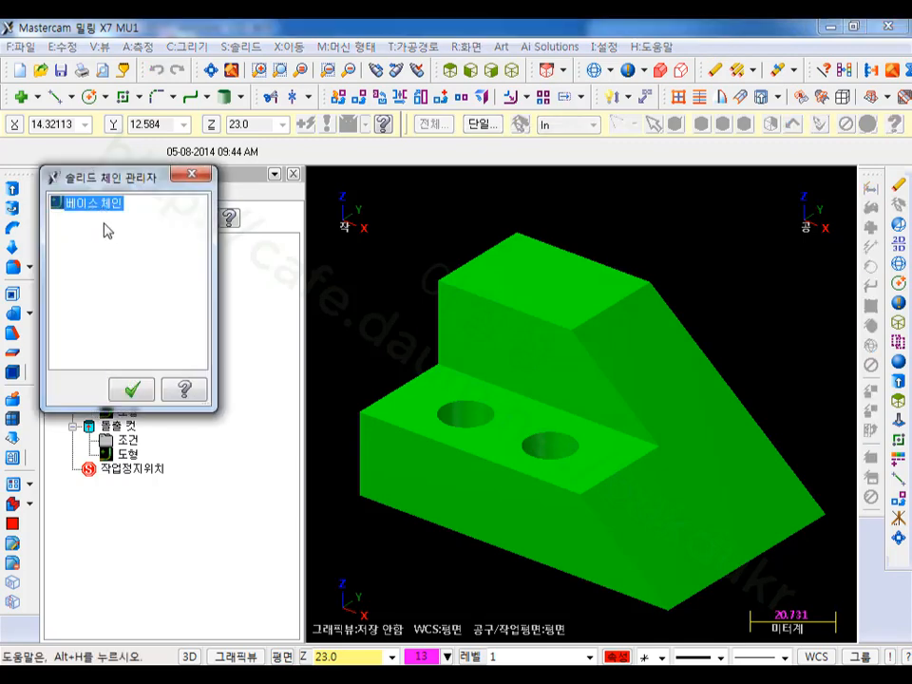
left_click(132, 389)
- Unblank all the hidden wireframe geometry so it displays together with the solid
middle_click_drag(671, 356, 555, 311)
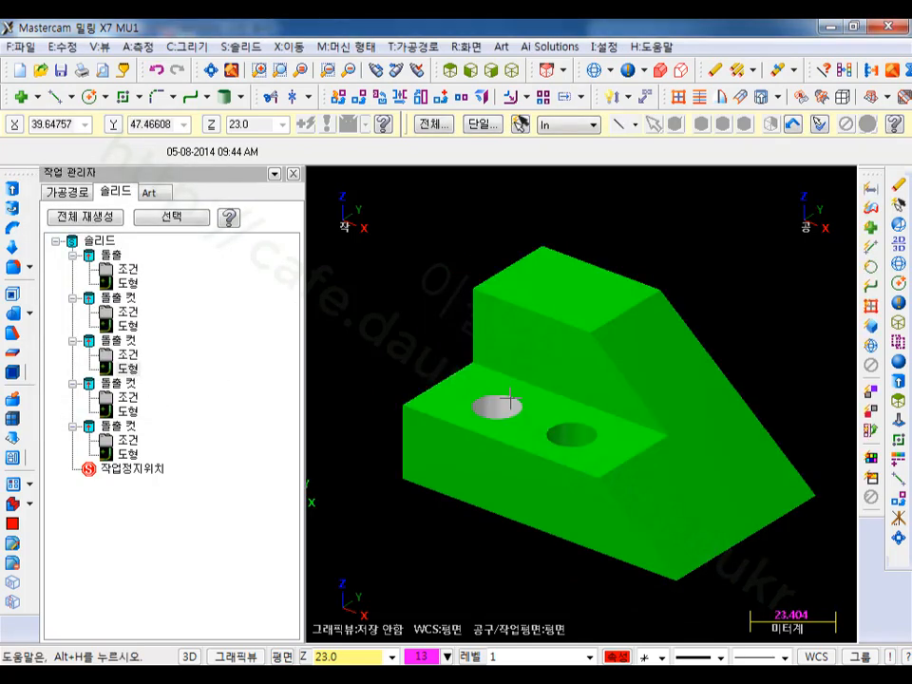
left_click(466, 47)
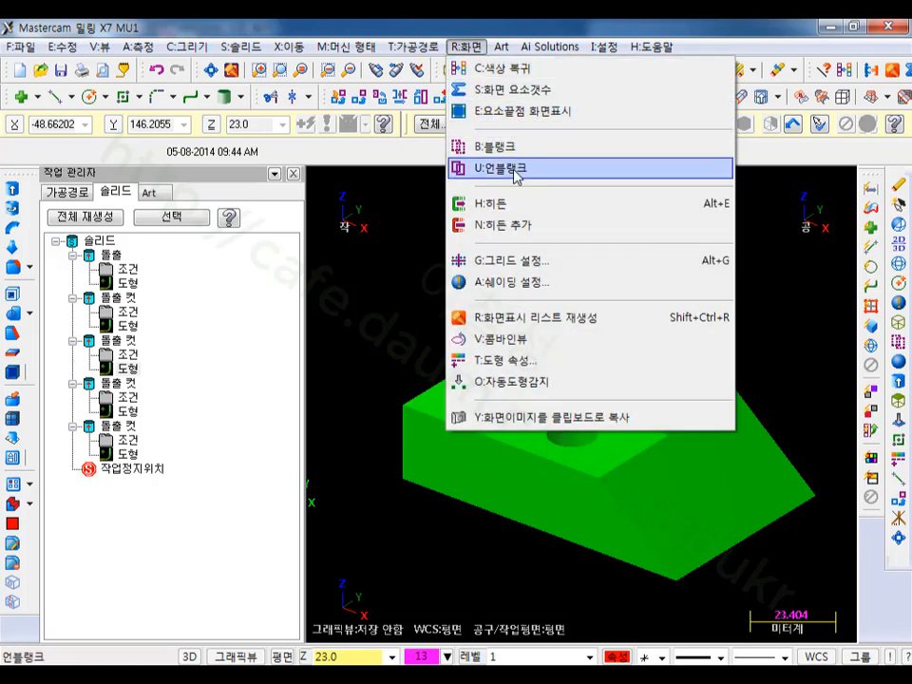
left_click(522, 168)
scroll(545, 428, "down", 1)
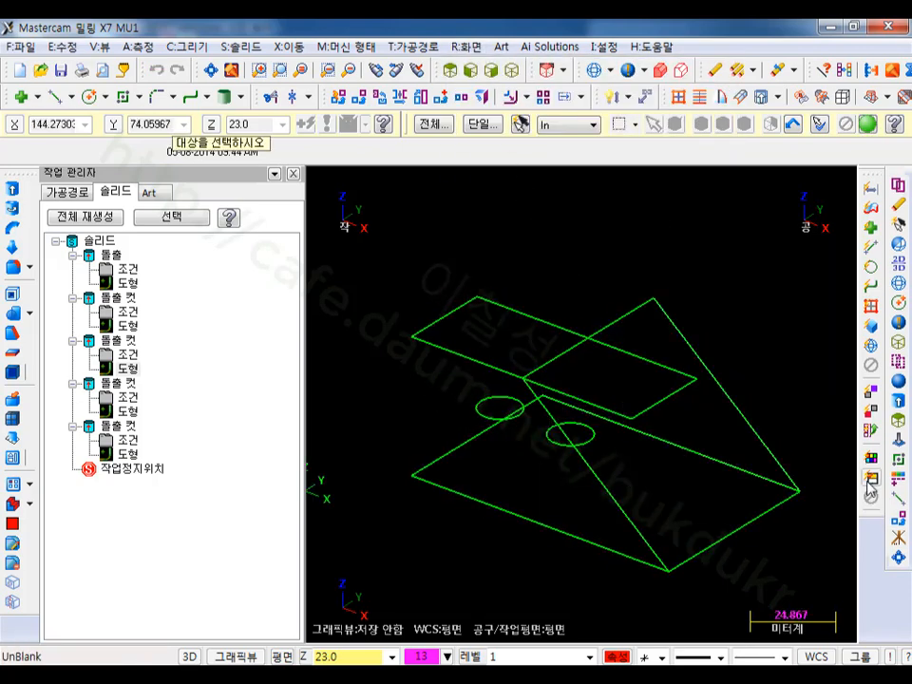
scroll(458, 316, "down", 1)
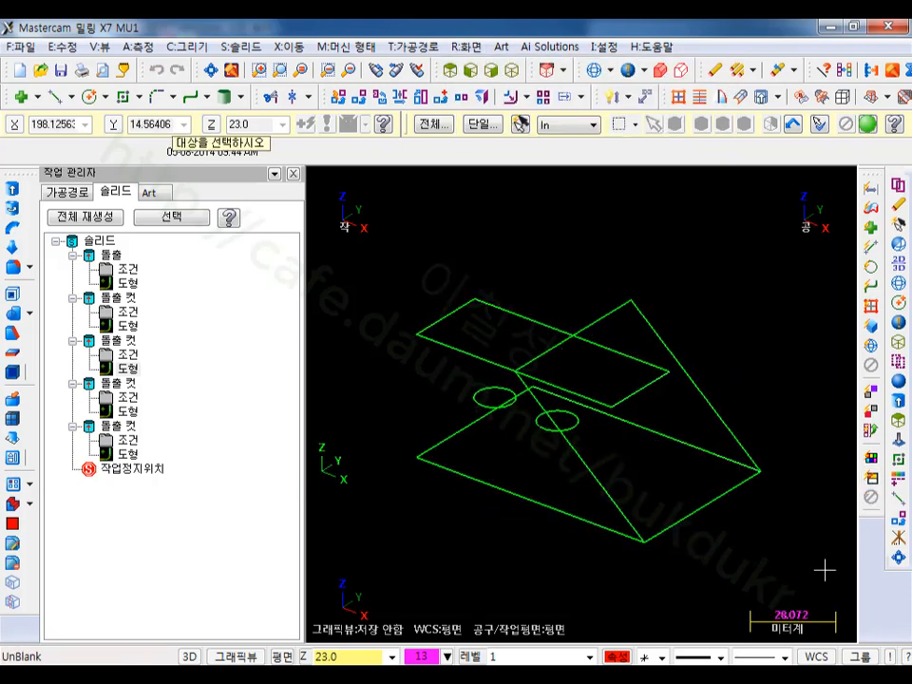
left_click_drag(824, 570, 418, 254)
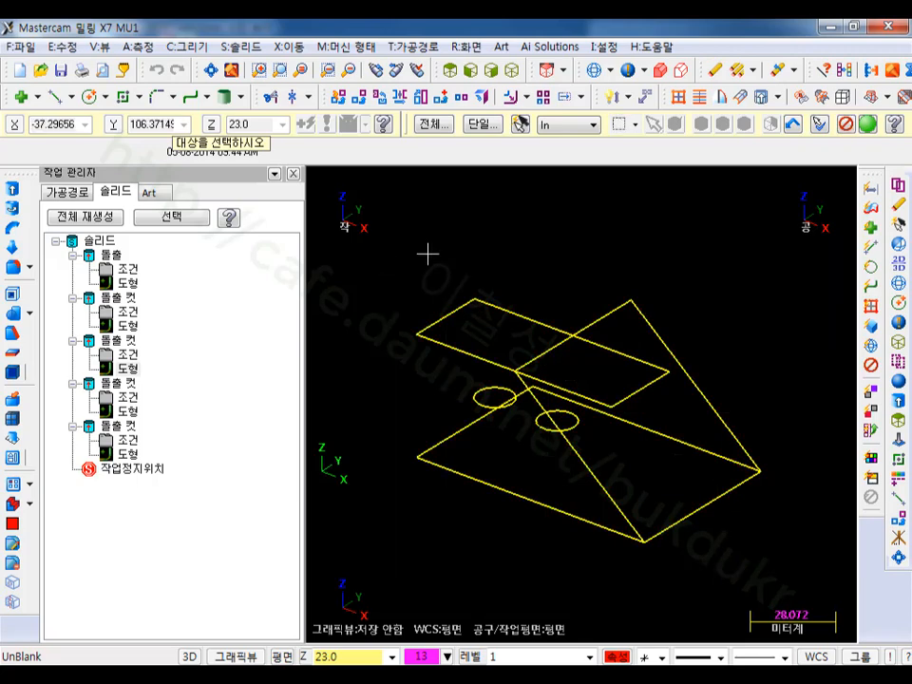
left_click(866, 126)
scroll(494, 256, "up", 1)
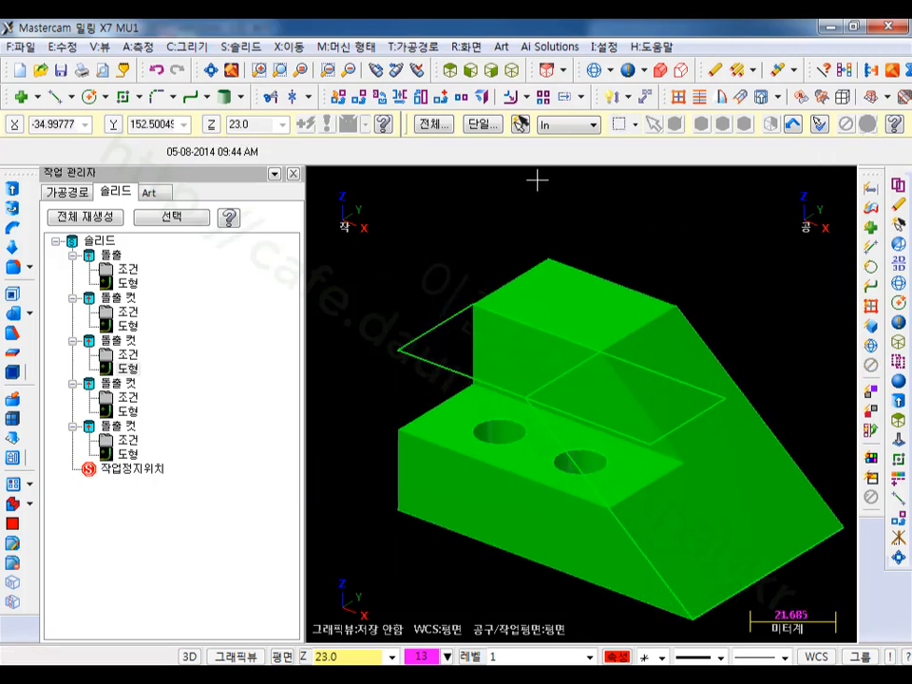
- Select all wireframe curves by inverting the solid selection and recolour them magenta, colour 13
left_click(578, 301)
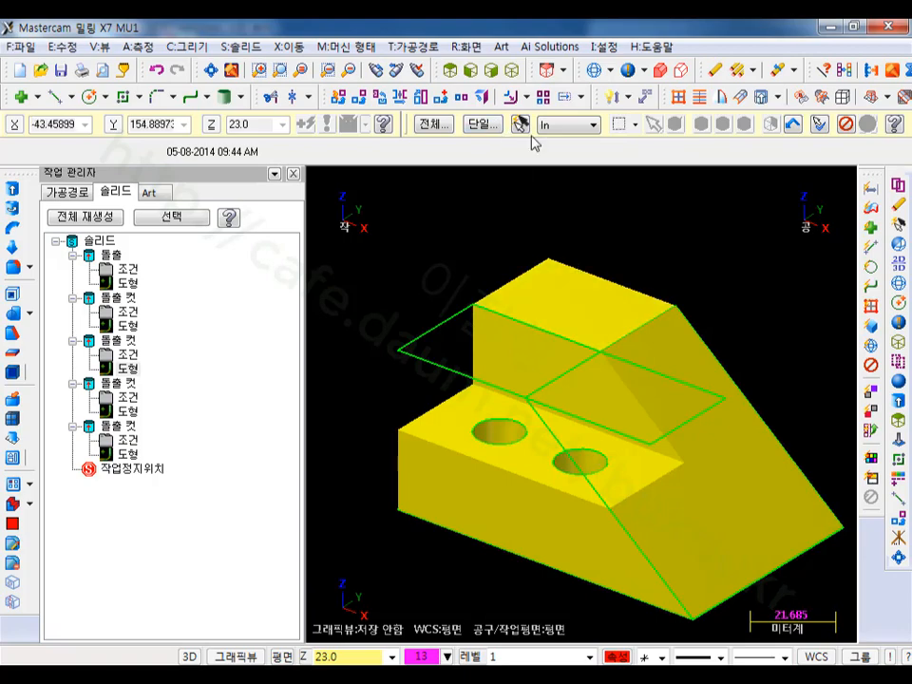
left_click(520, 125)
left_click(421, 656)
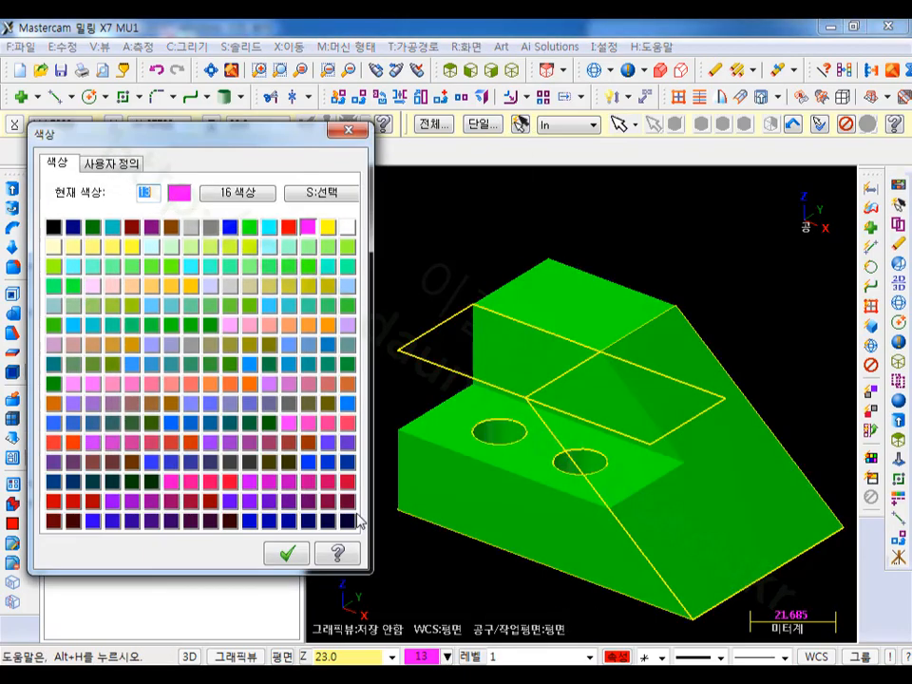
left_click(287, 551)
- Examine the step cut's resulting faces and highlight its base chain on the wireframe rectangle
mouse_move(664, 366)
middle_mouse_down()
mouse_move(688, 291)
mouse_move(661, 253)
mouse_move(675, 300)
mouse_move(643, 281)
mouse_move(684, 280)
mouse_move(800, 320)
mouse_move(778, 370)
mouse_move(701, 452)
mouse_move(650, 257)
mouse_move(583, 403)
mouse_move(636, 208)
mouse_move(615, 230)
mouse_move(615, 216)
mouse_move(628, 215)
middle_mouse_up()
scroll(429, 501, "up", 2)
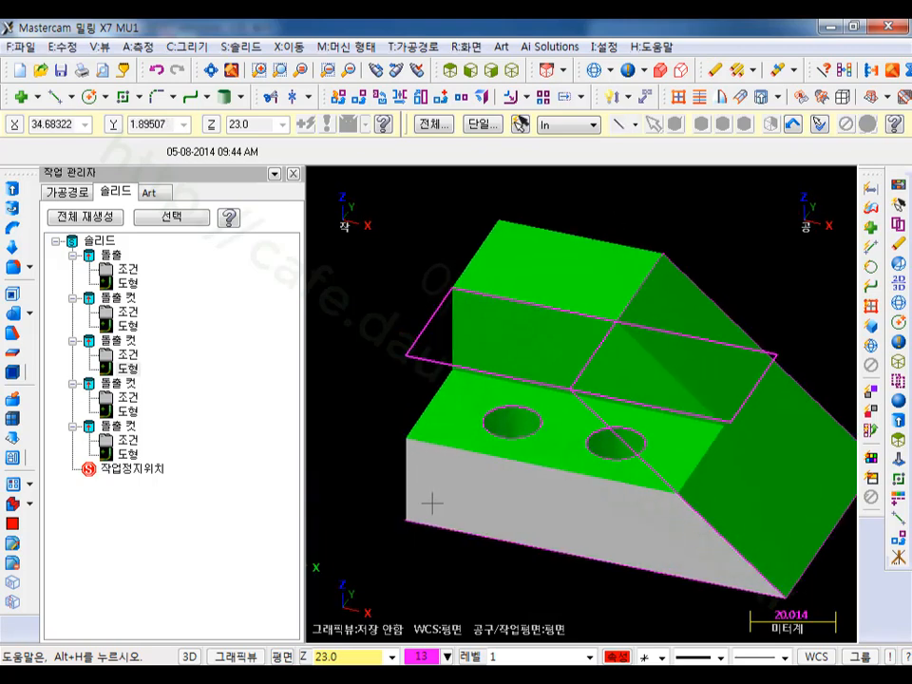
left_click(119, 342)
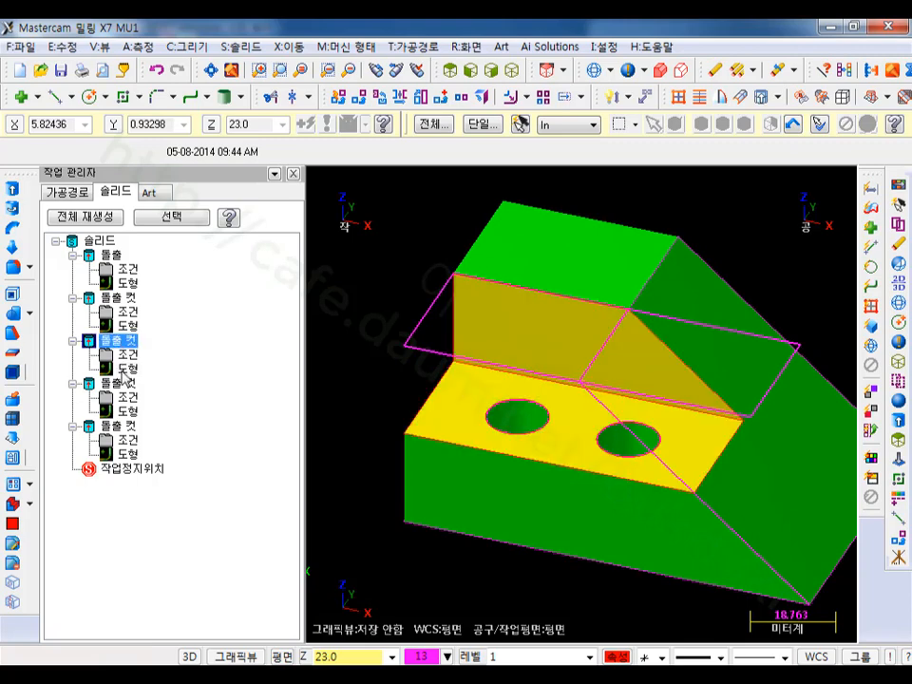
left_click(124, 371)
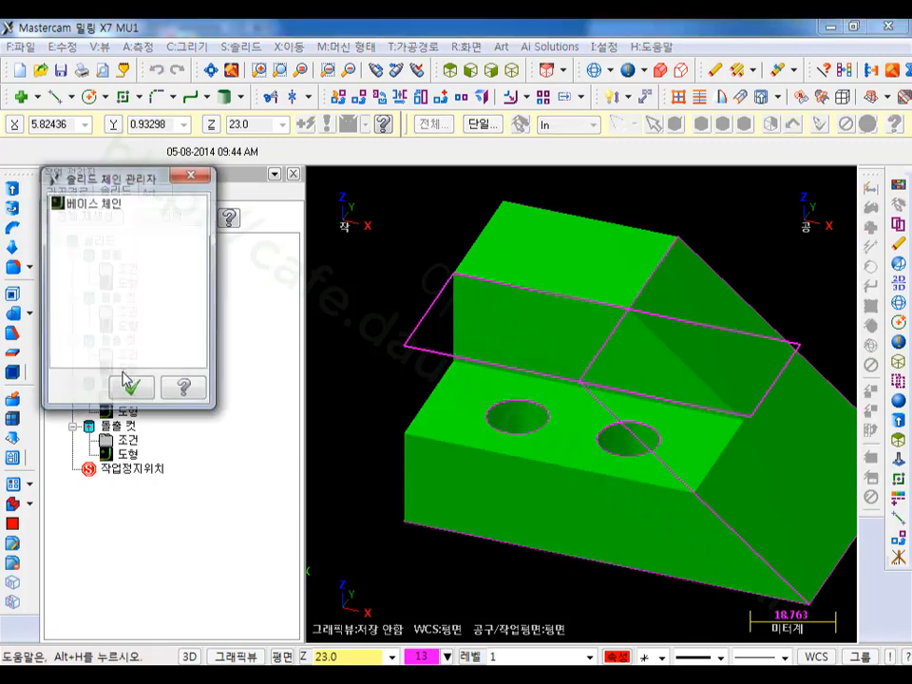
left_click(101, 210)
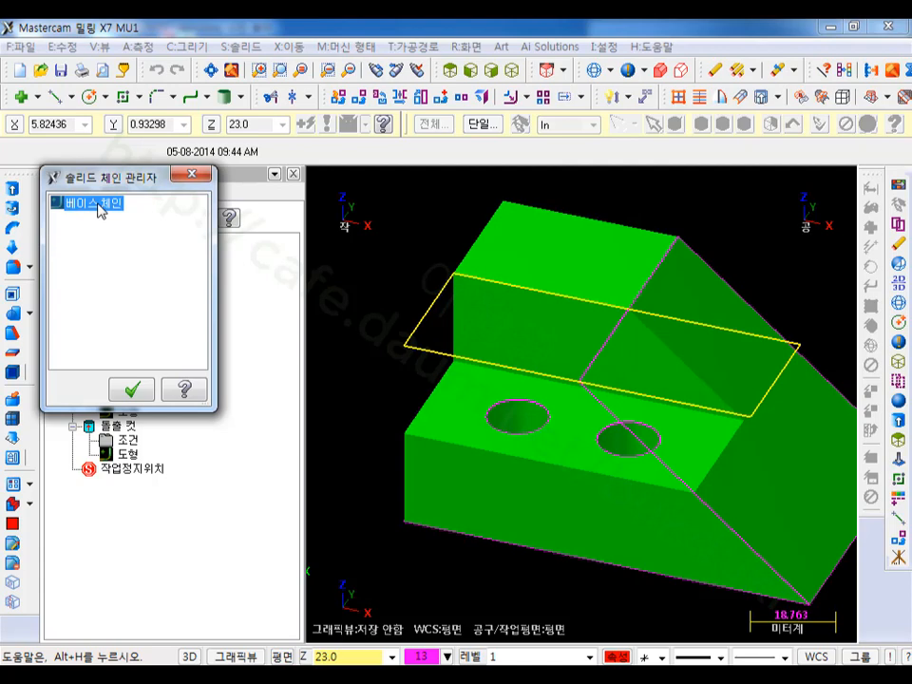
left_click(131, 389)
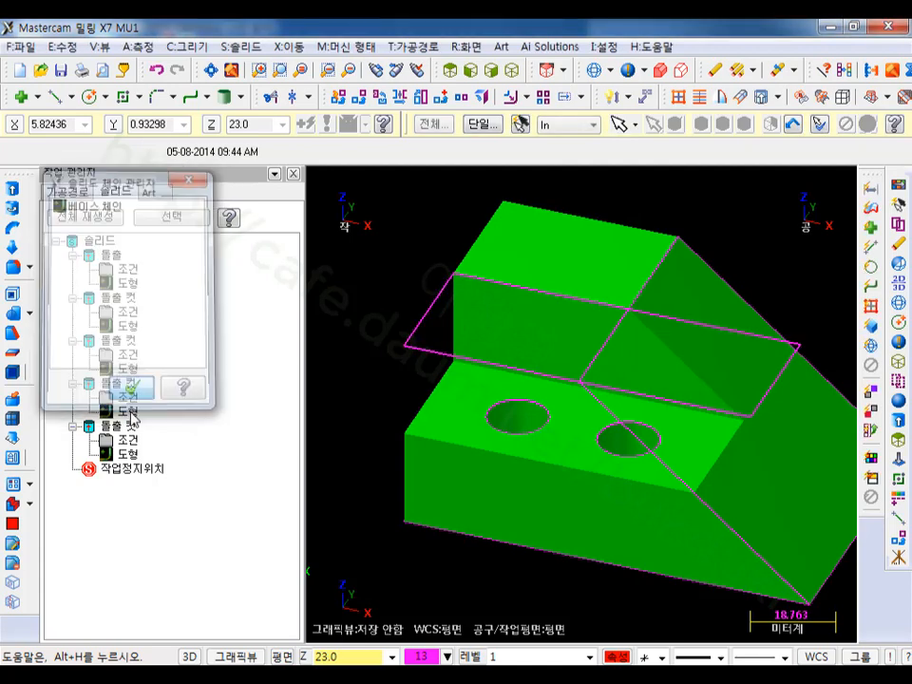
- Delete the short edge of the step cut's rectangle outside the solid, choosing to delete all selected entities despite their associations
left_click(415, 320)
key("Delete")
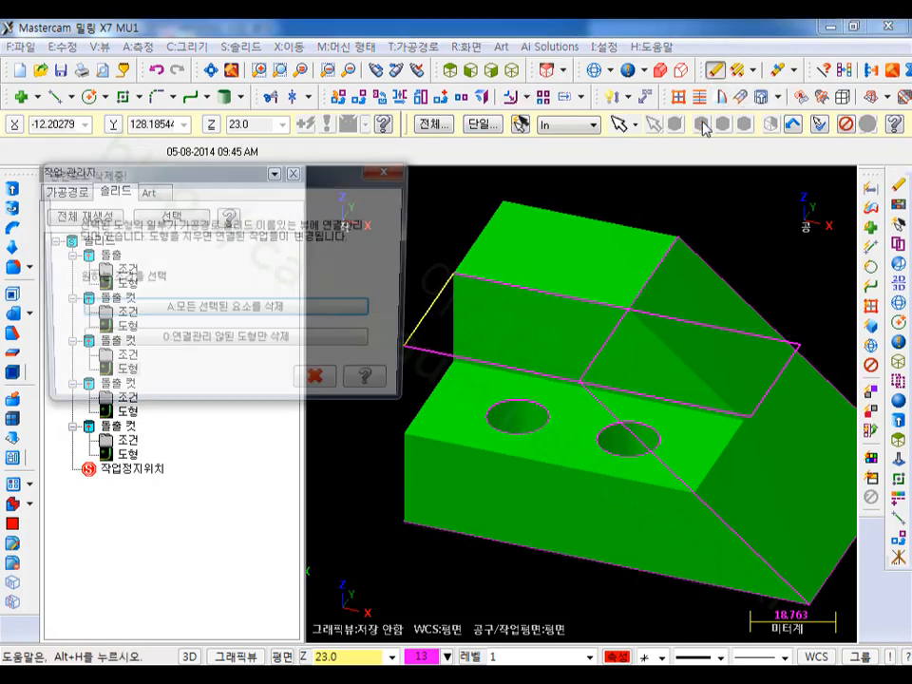
left_click_drag(242, 175, 224, 75)
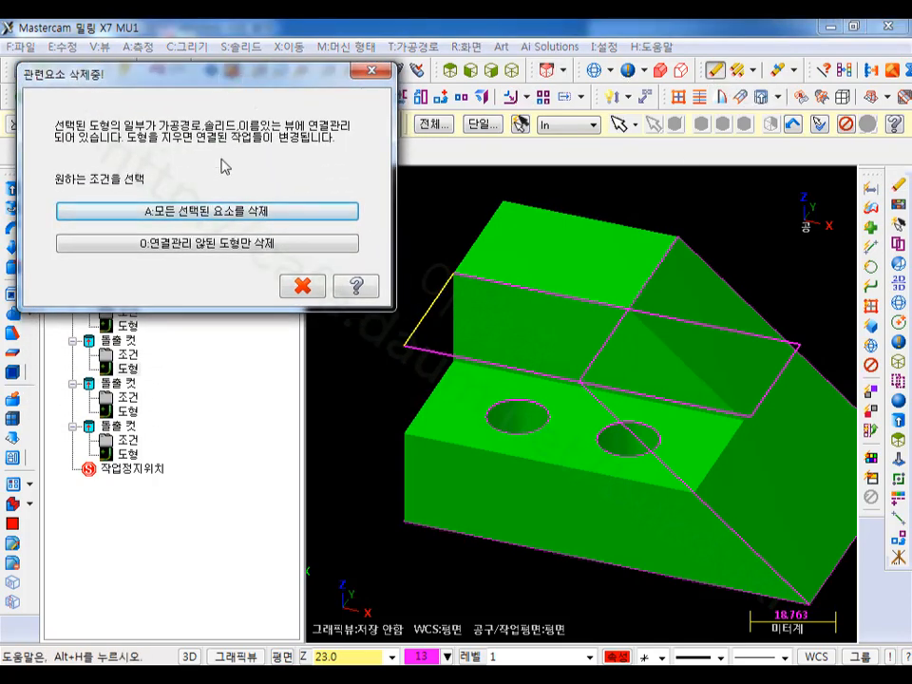
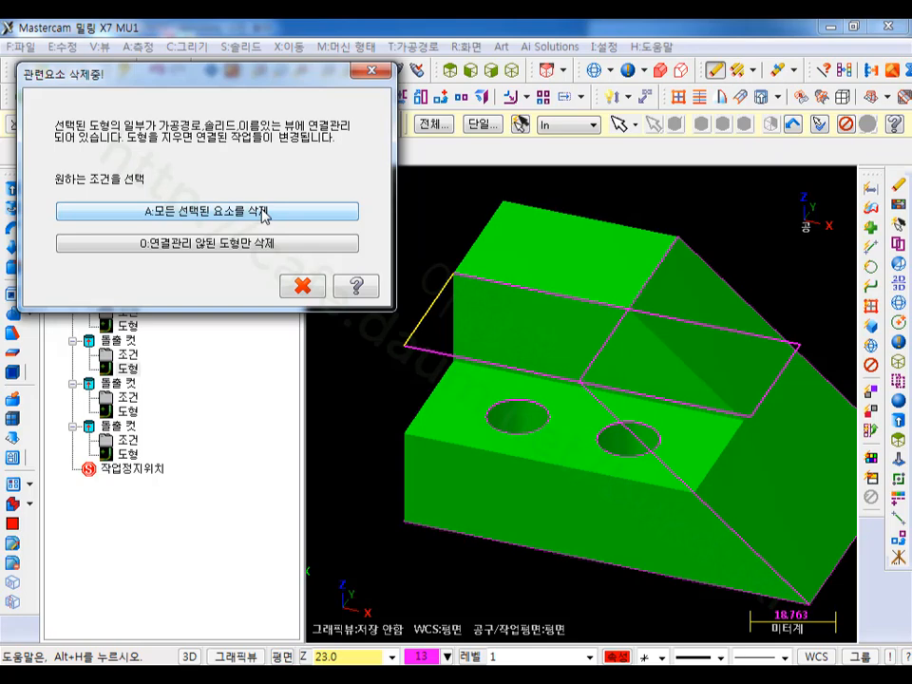
left_click(263, 212)
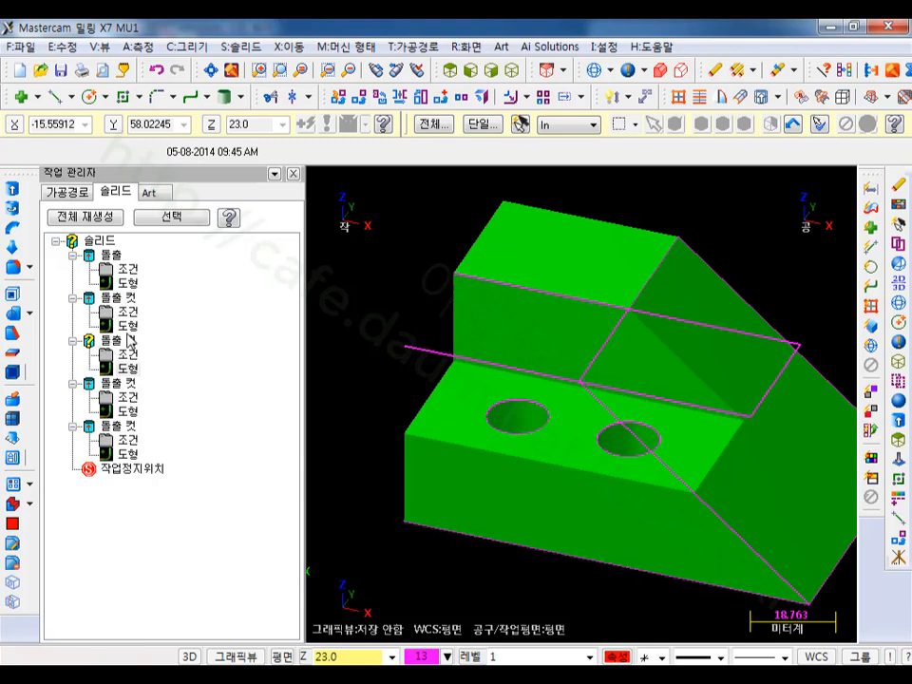
- Highlight the step cut's base chain to examine the rectangle with its edge missing
left_click(105, 281)
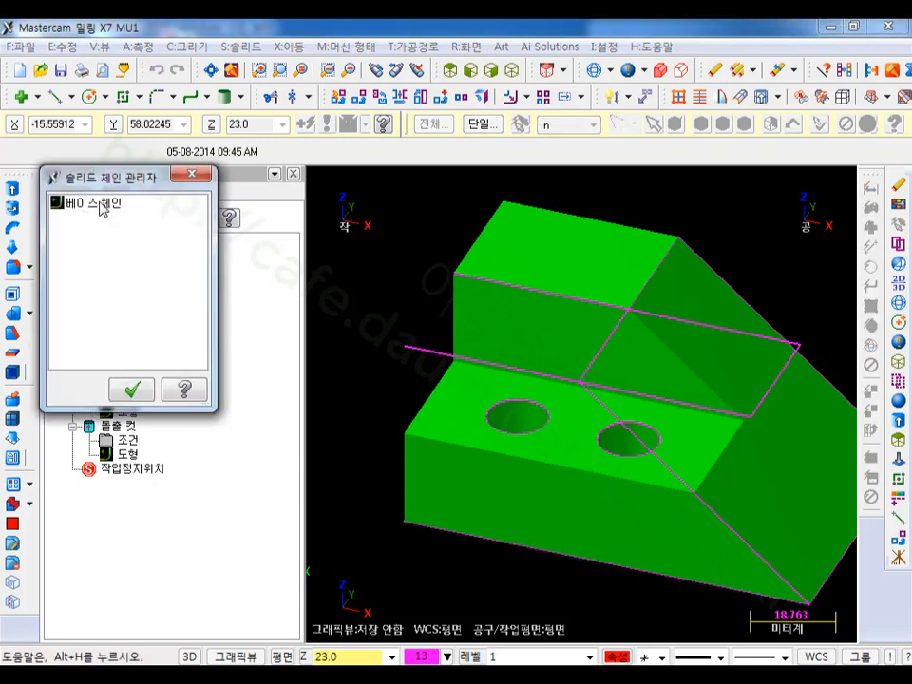
left_click(95, 204)
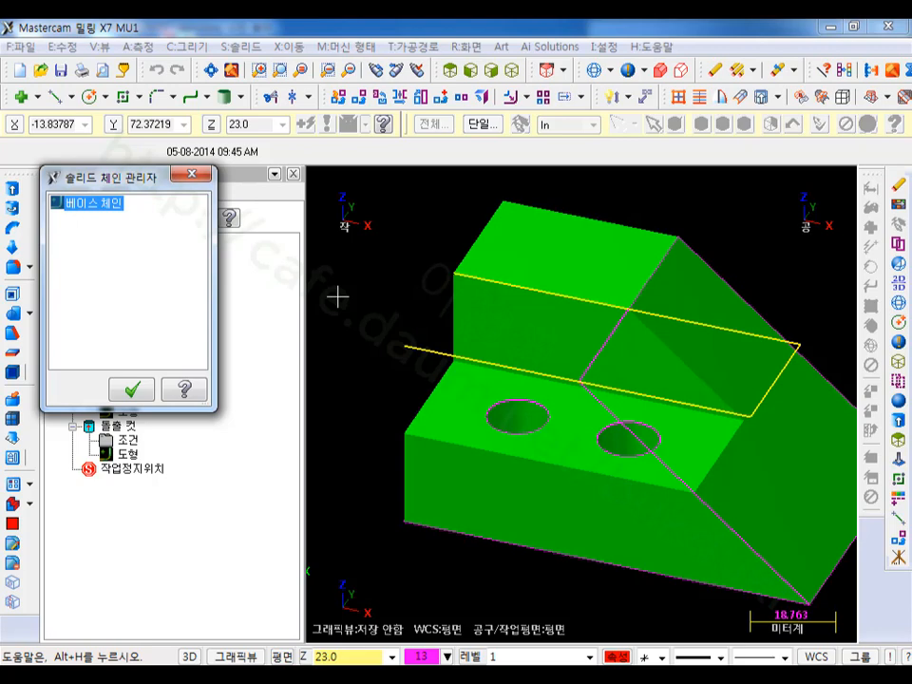
left_click(130, 389)
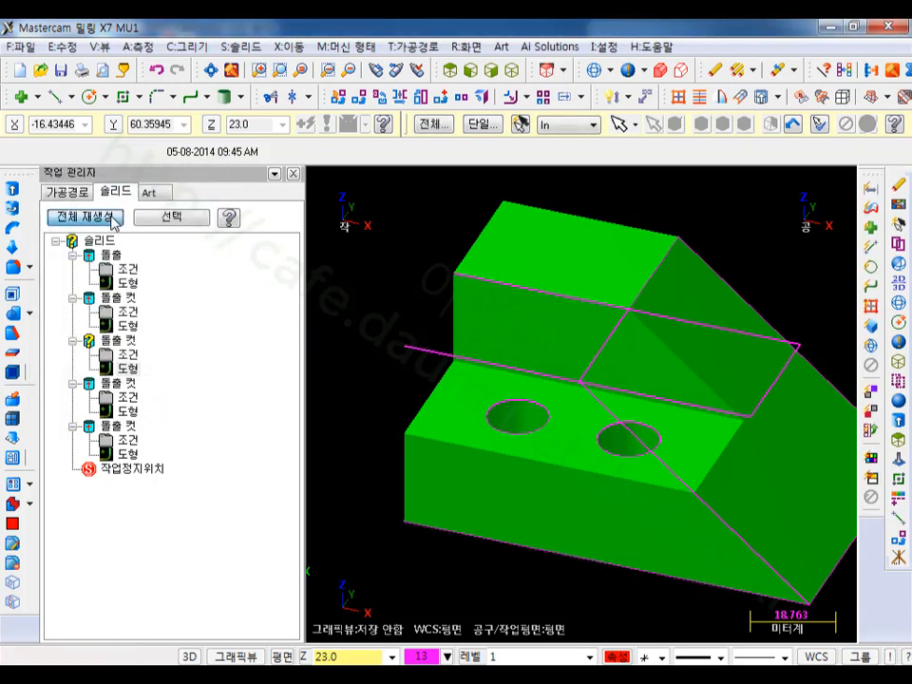
- Try to regenerate all solids with the open step-cut profile
left_click(113, 218)
left_click(484, 392)
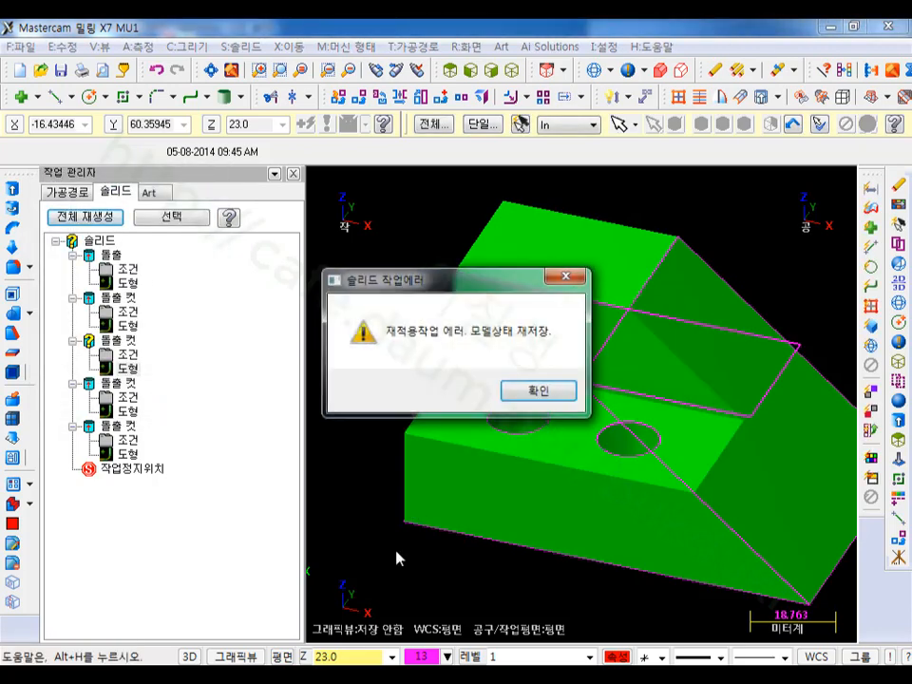
left_click(513, 403)
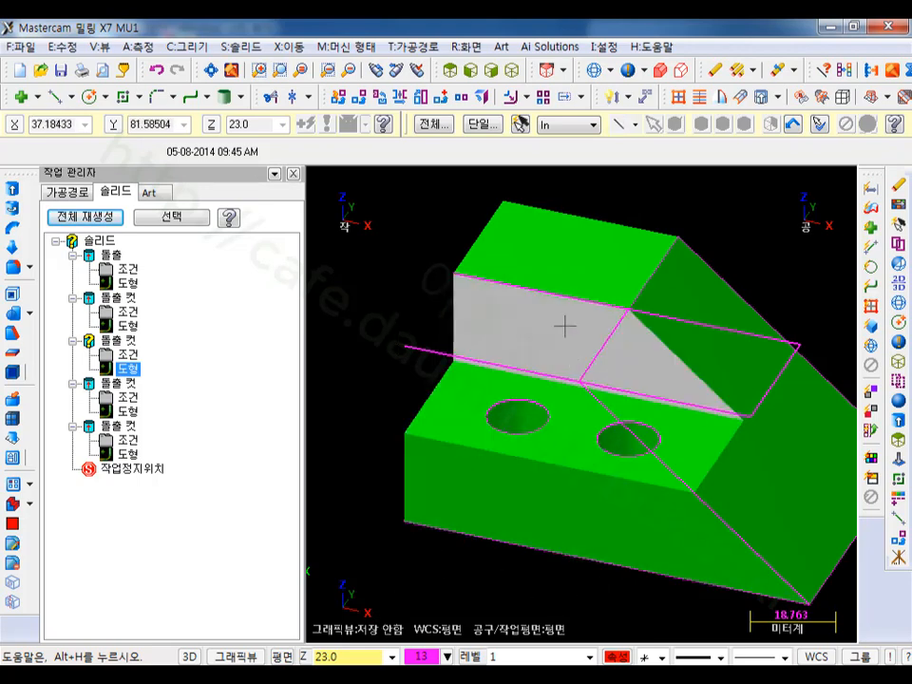
- Reopen the step cut's geometry and recheck which curves its base chain contains
left_click(130, 368)
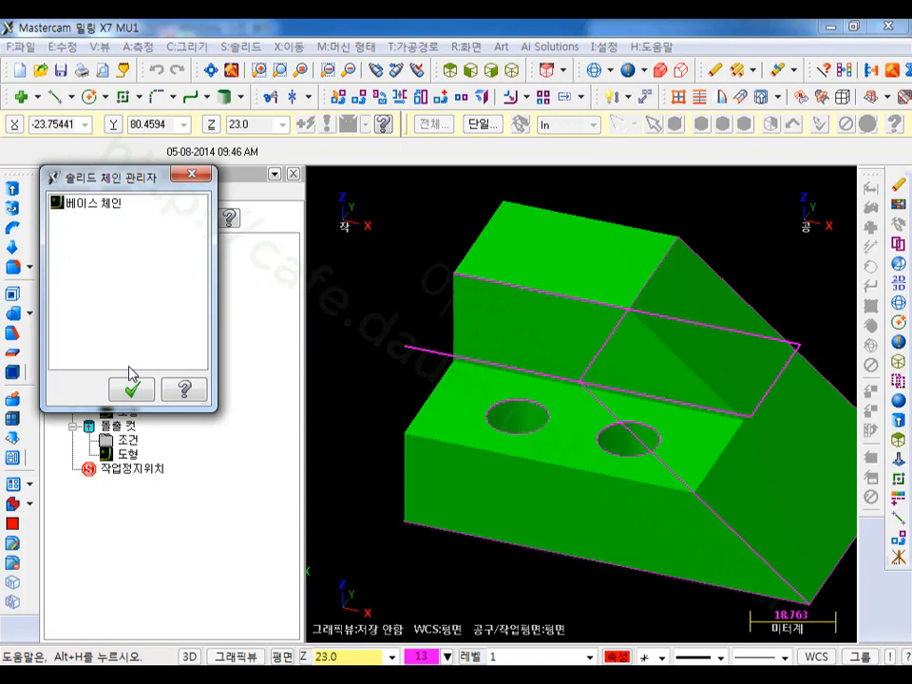
left_click(107, 207)
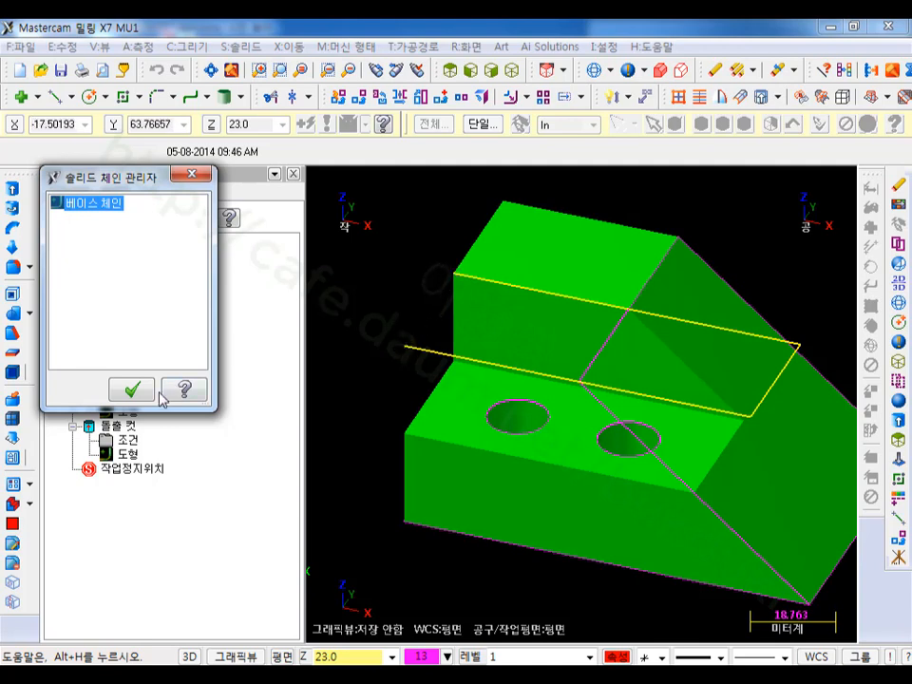
left_click(131, 390)
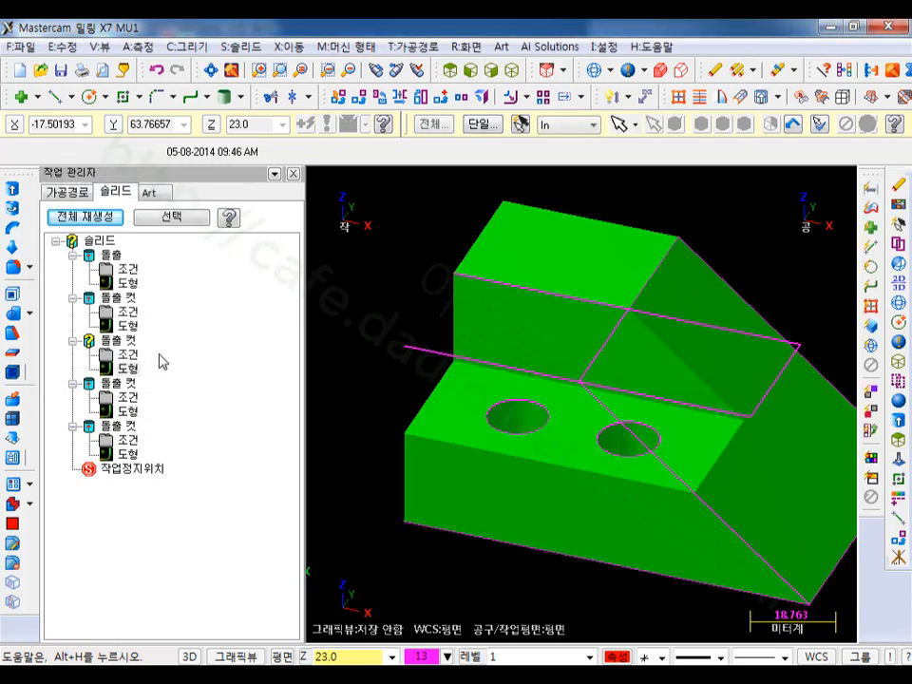
- Draw a line between the two free endpoints of the step cut's rectangle to close its profile
left_click(54, 96)
left_click(405, 345)
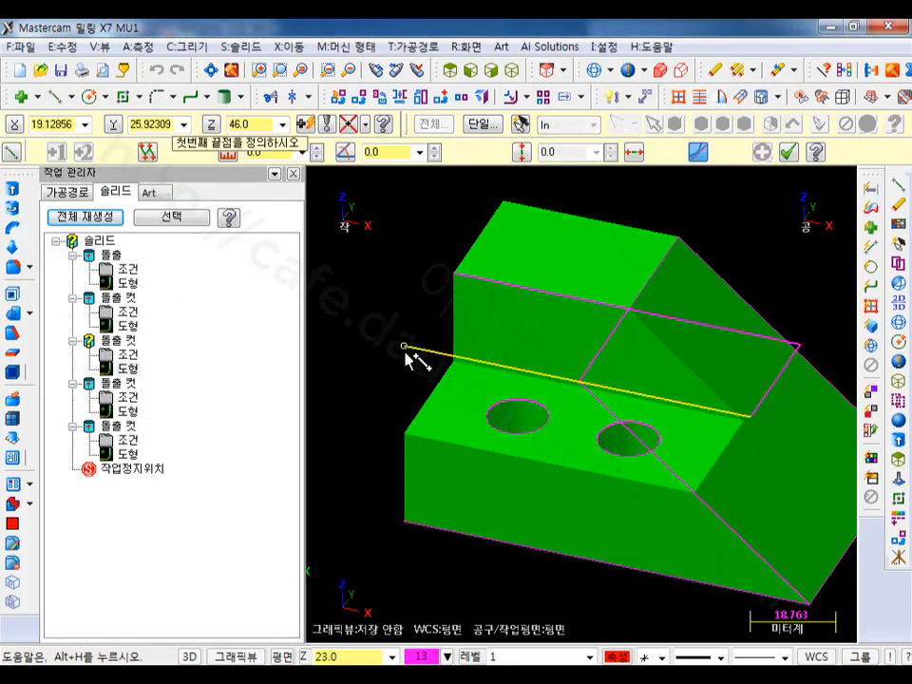
left_click(454, 274)
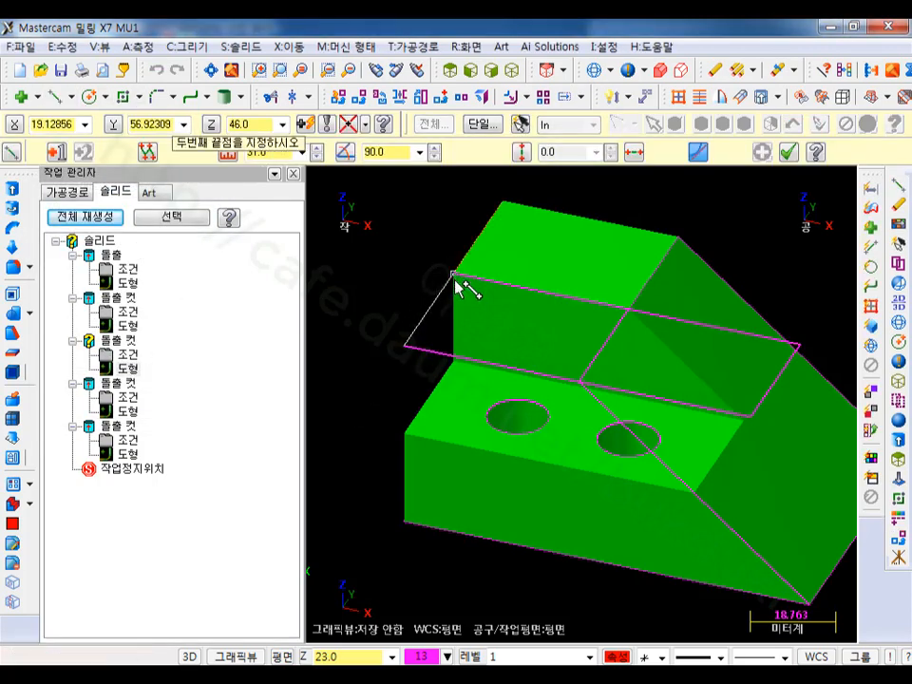
left_click(787, 152)
- Rechain all of the step cut's geometry using the closed rectangle and regenerate all solids
left_click(128, 370)
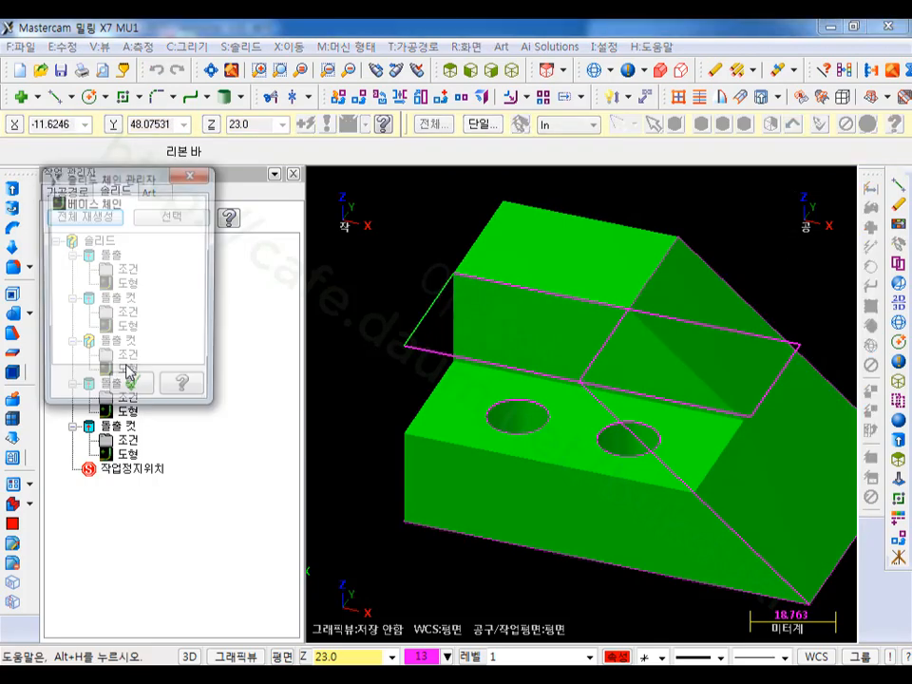
right_click(131, 268)
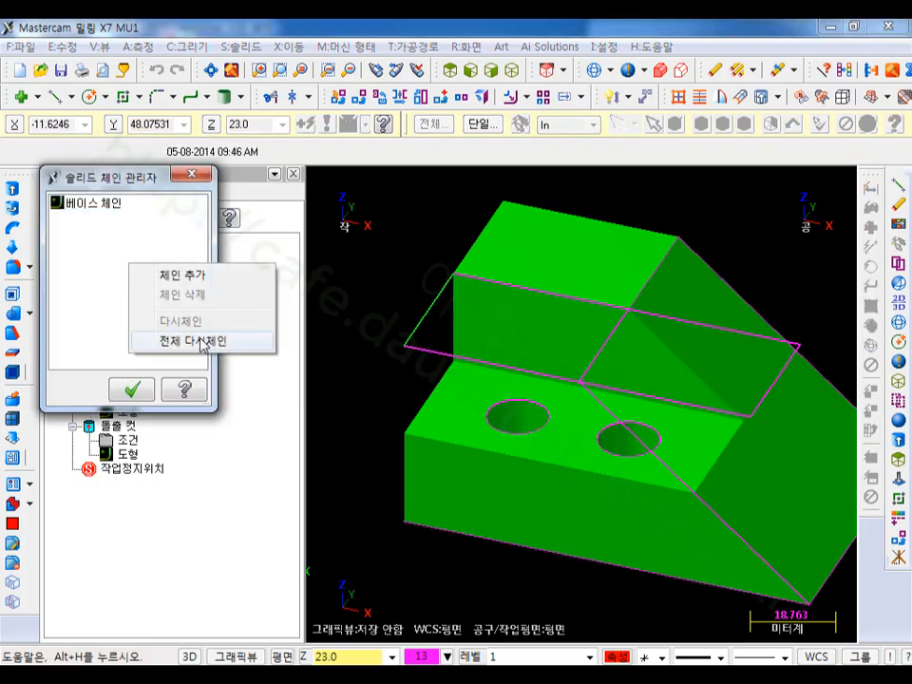
left_click(201, 340)
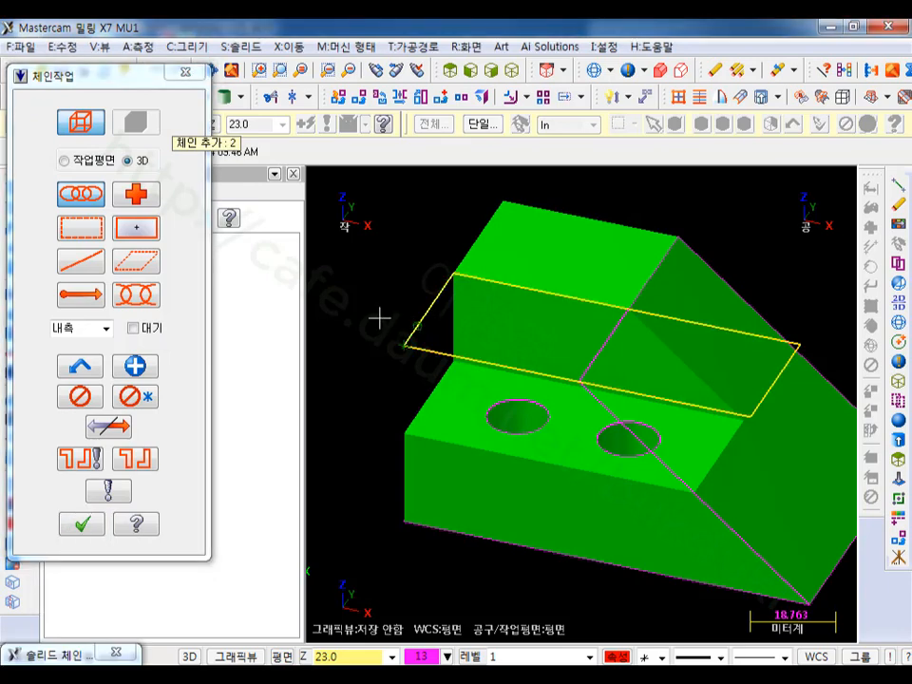
left_click(82, 523)
left_click(144, 390)
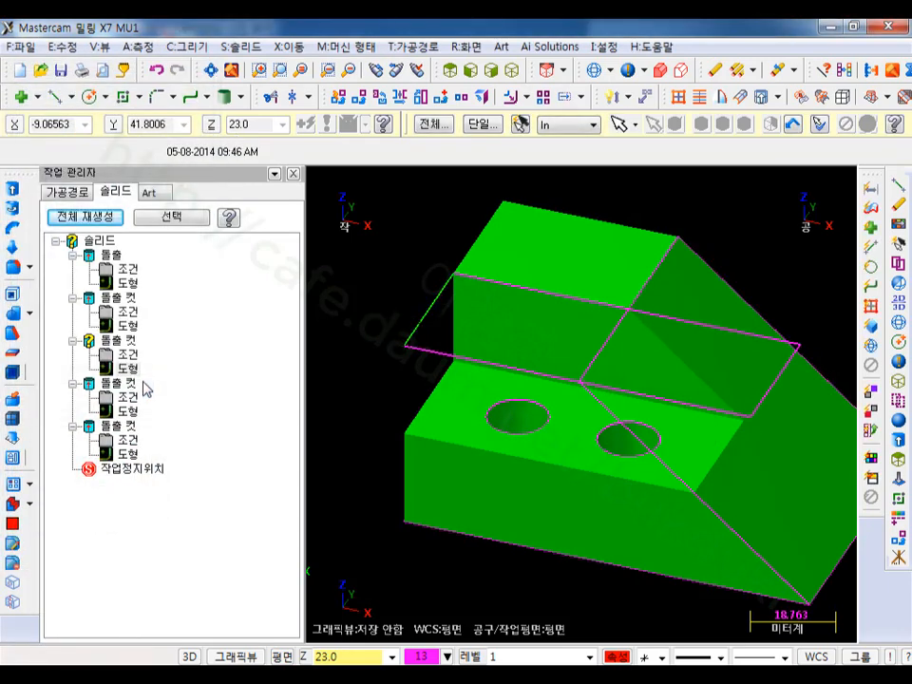
left_click(95, 218)
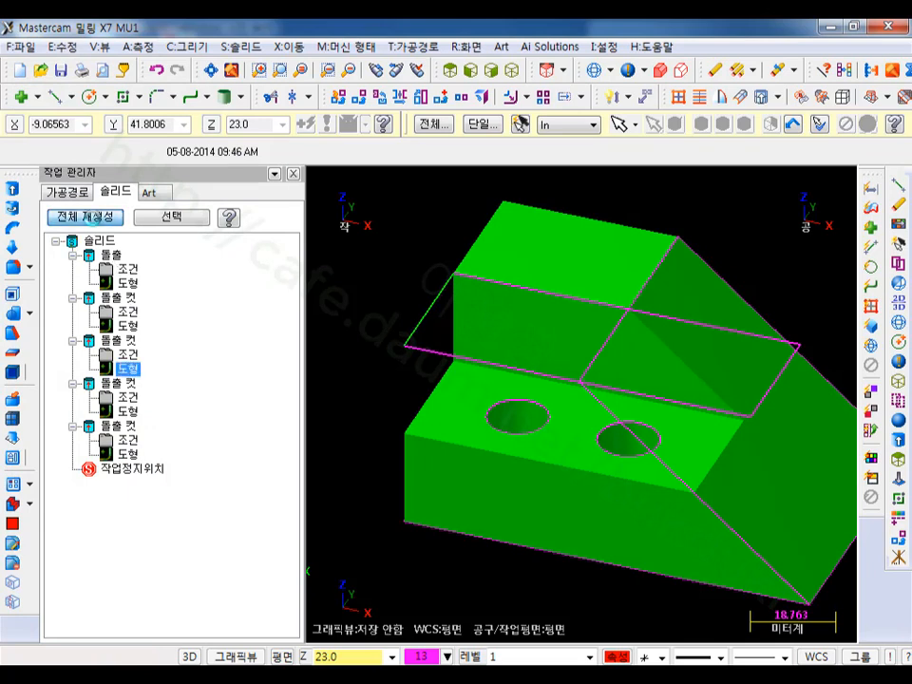
left_click(126, 368)
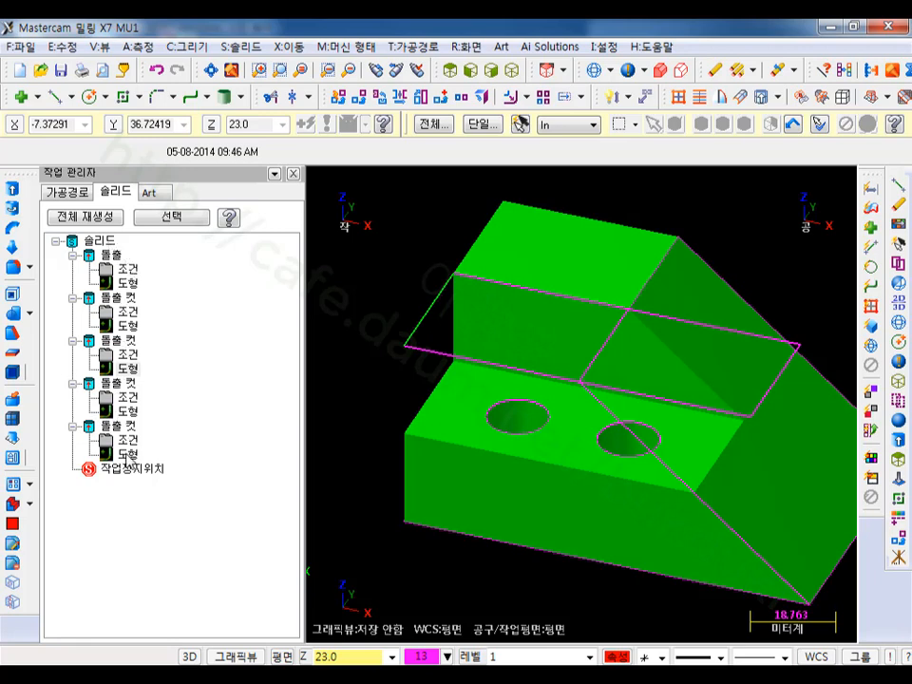
- Define a rectangular stock in the machine group's stock setup, sized from all solids
left_click(69, 191)
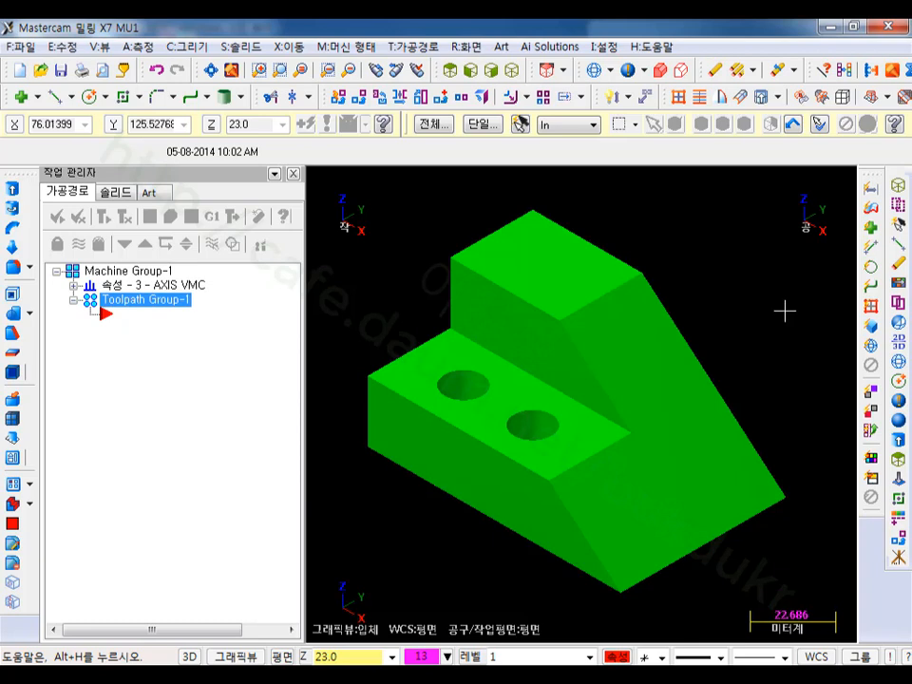
scroll(733, 334, "down", 1)
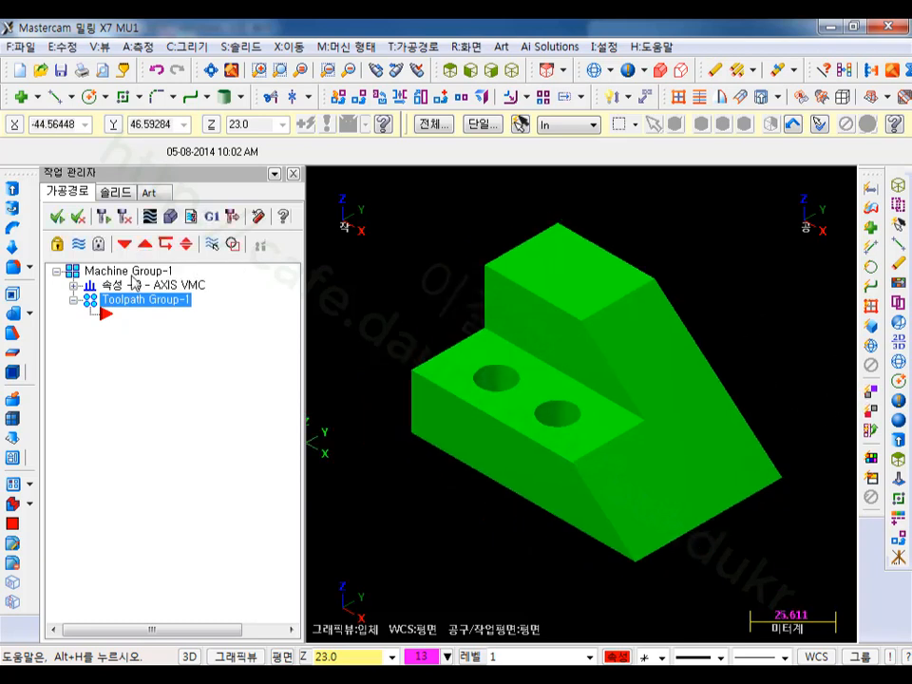
left_click(73, 285)
left_click(146, 326)
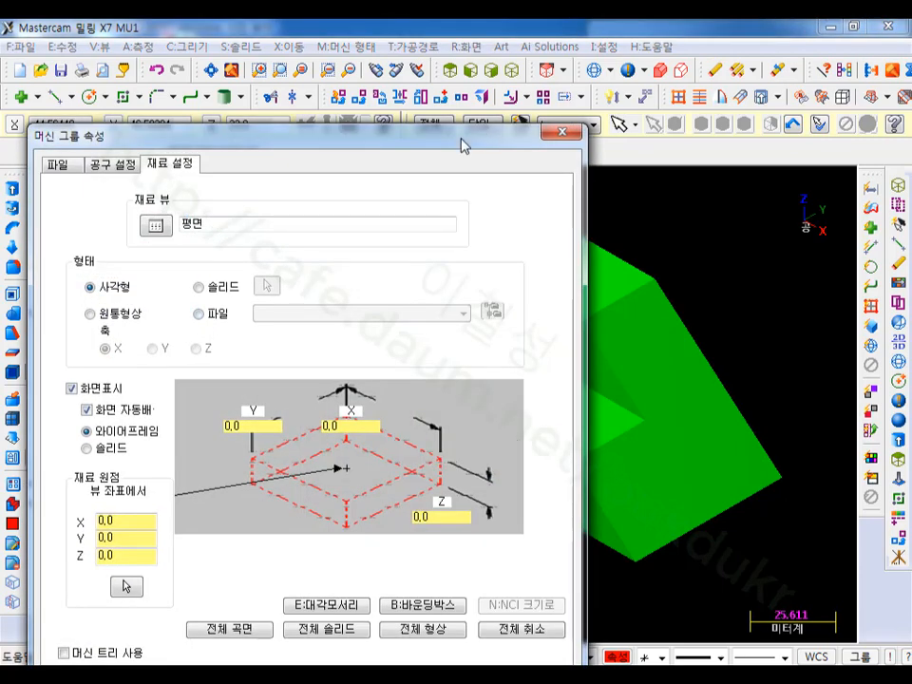
left_click_drag(462, 144, 440, 61)
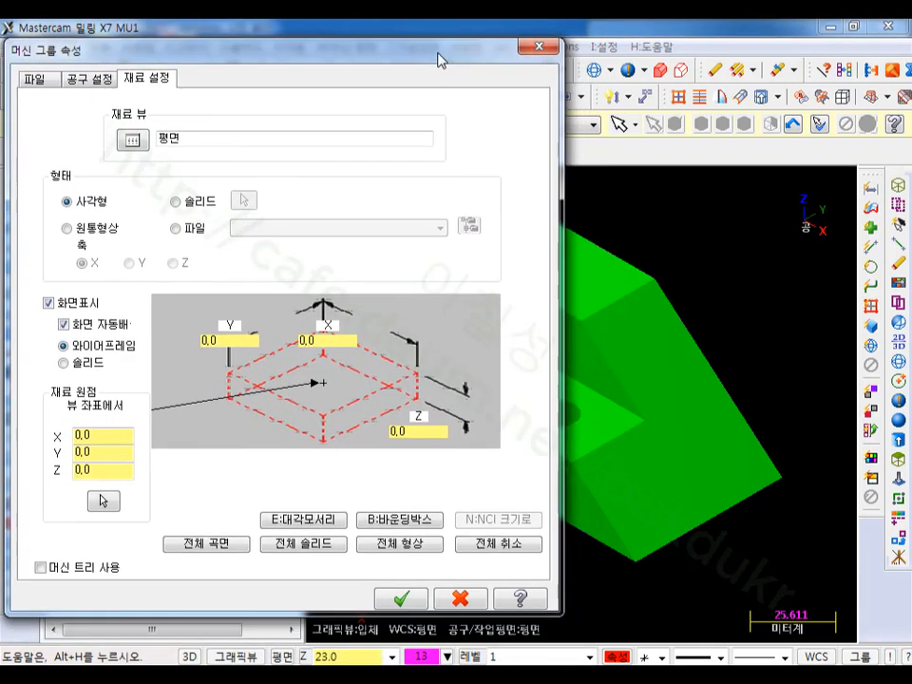
left_click(300, 553)
left_click(400, 599)
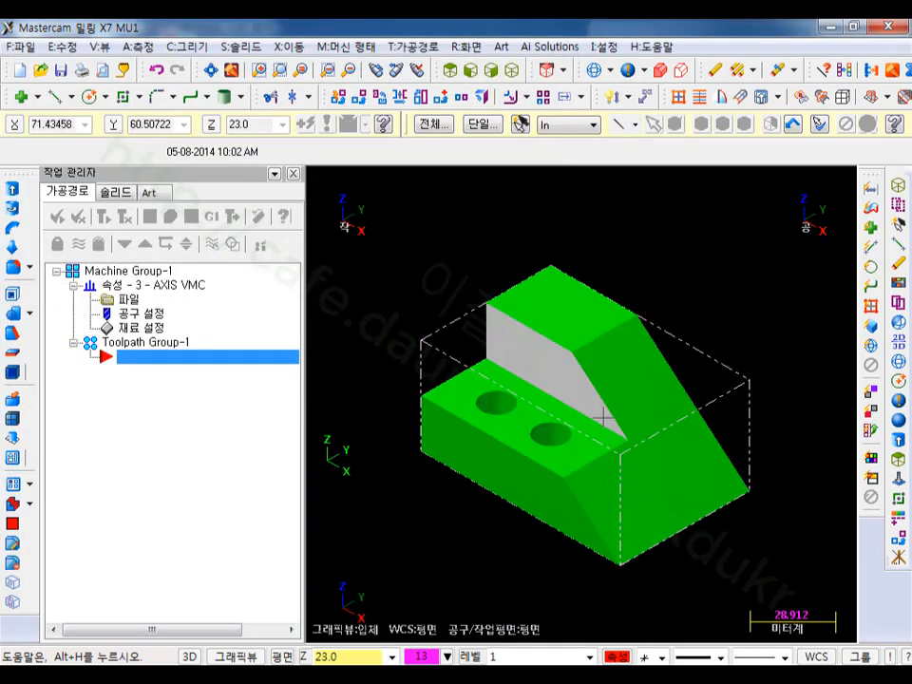
middle_click_drag(602, 416, 629, 283)
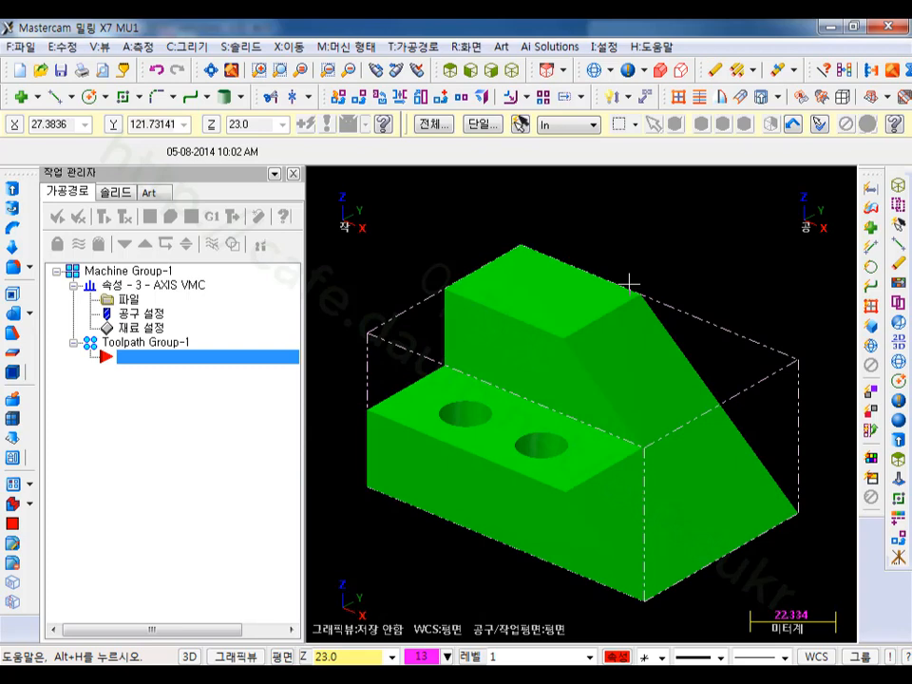
- Start a contour toolpath and set the chaining to solid mode with only edge selection active
left_click(439, 48)
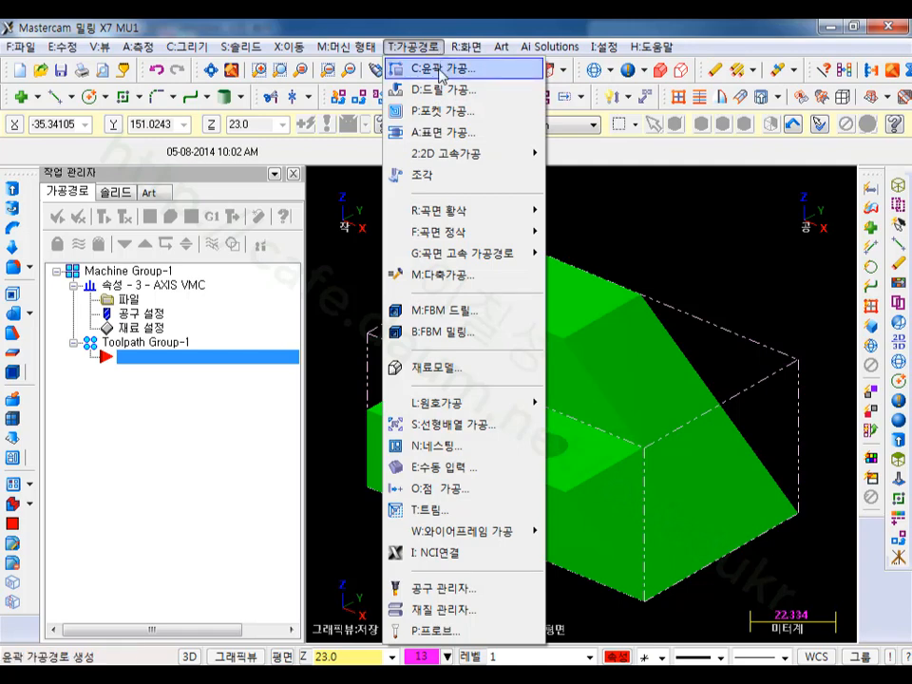
left_click(439, 76)
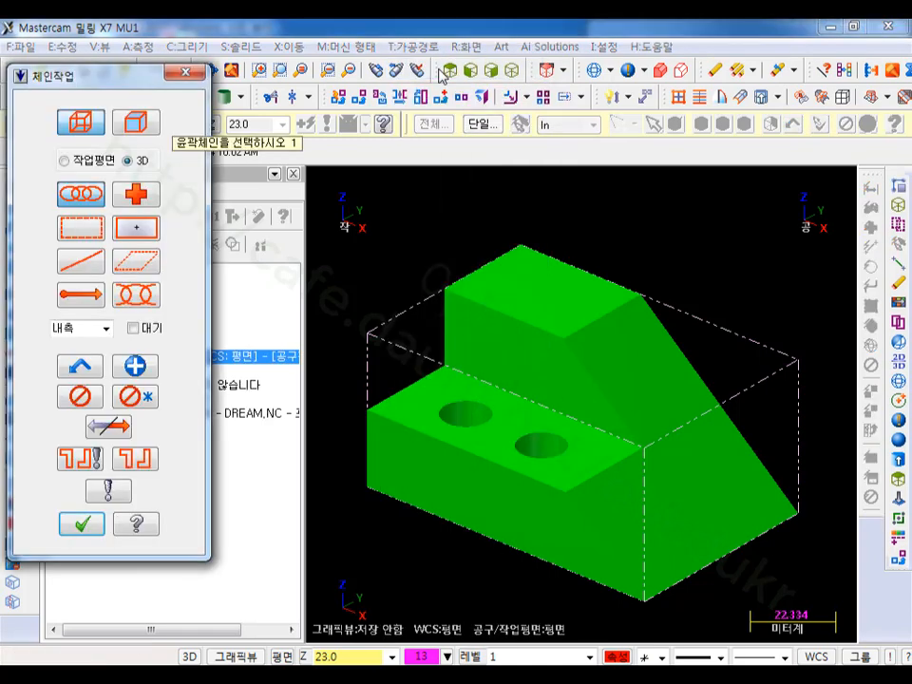
left_click(119, 228)
left_click(137, 123)
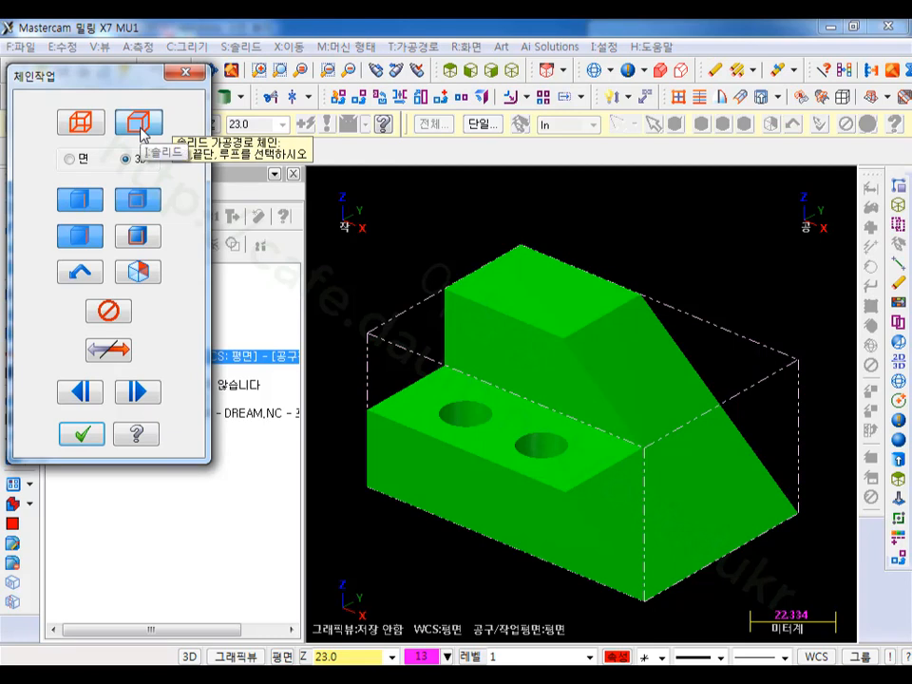
left_click(93, 239)
left_click(140, 210)
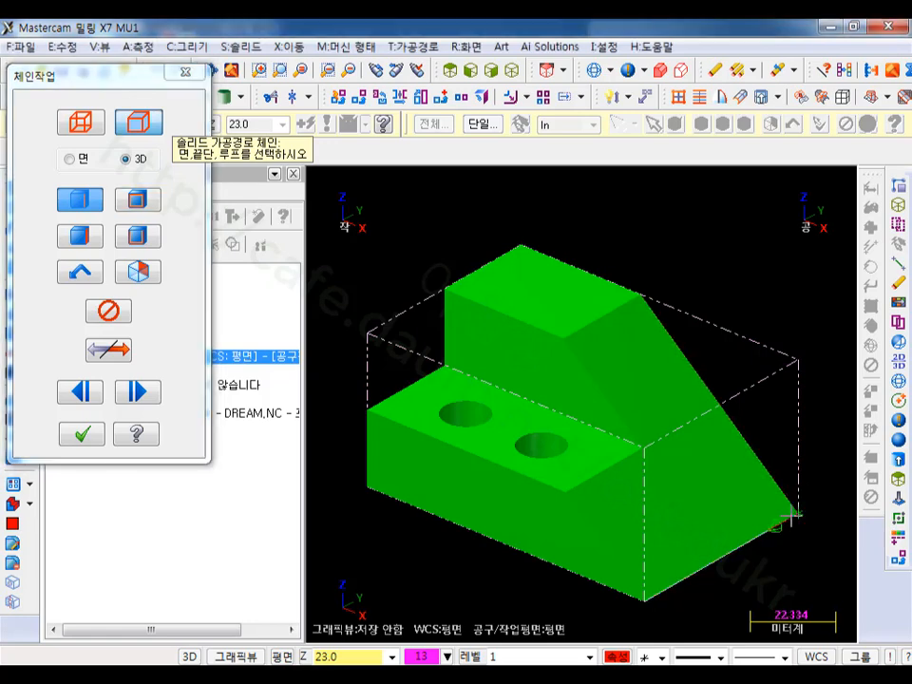
- Chain the bottom edge of the solid's large sloped face as the contour and accept the chain
scroll(366, 248, "down", 1)
scroll(684, 494, "up", 4)
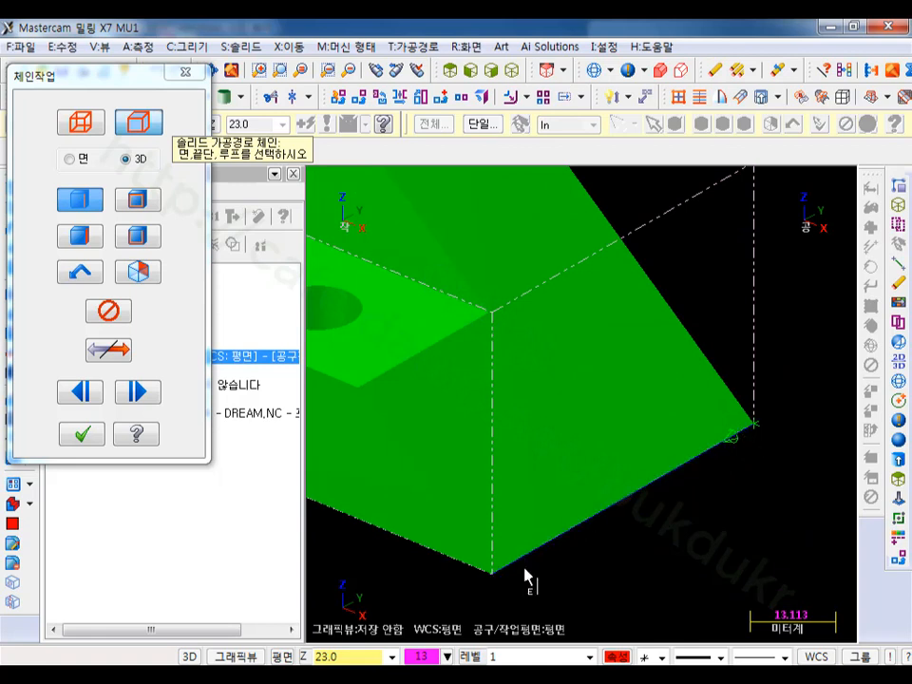
left_click(760, 432)
scroll(554, 441, "down", 1)
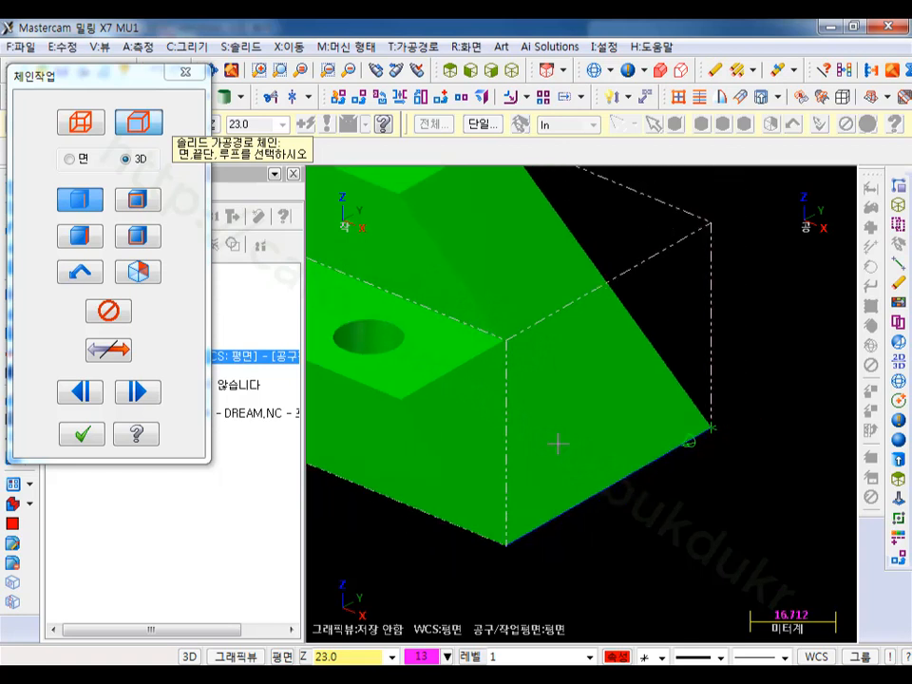
left_click(83, 434)
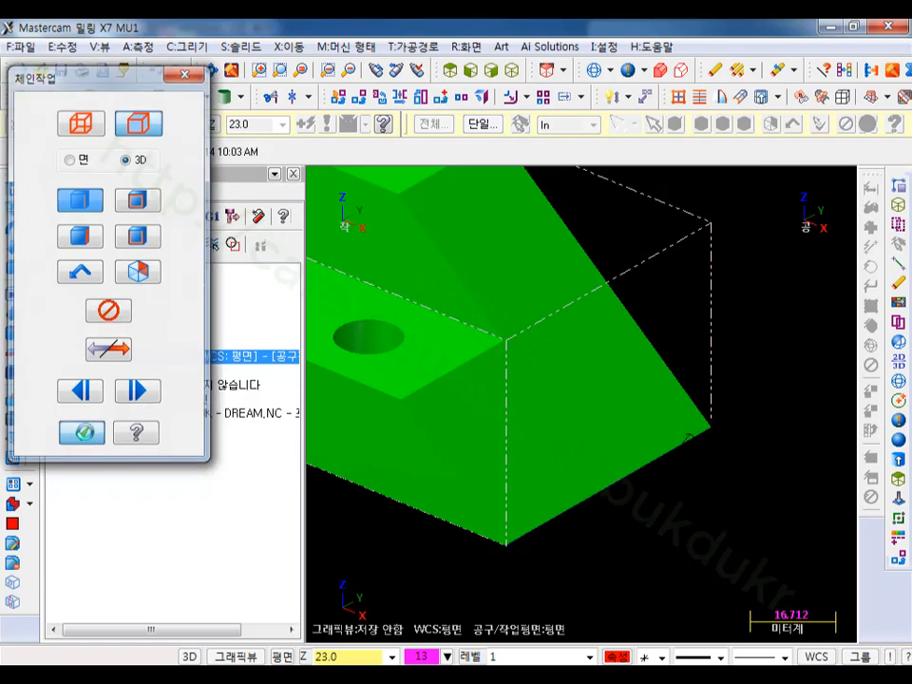
- Filter the Mill_mm tool library to flat end mills with diameter equal to 10 and load the 10 mm flat end mill
left_click(92, 228)
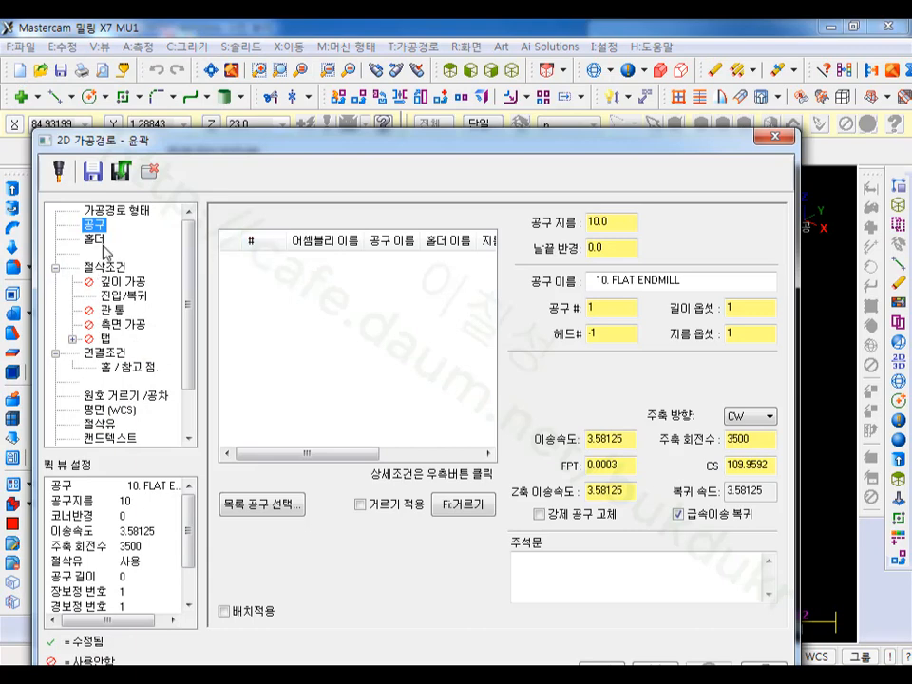
right_click(299, 319)
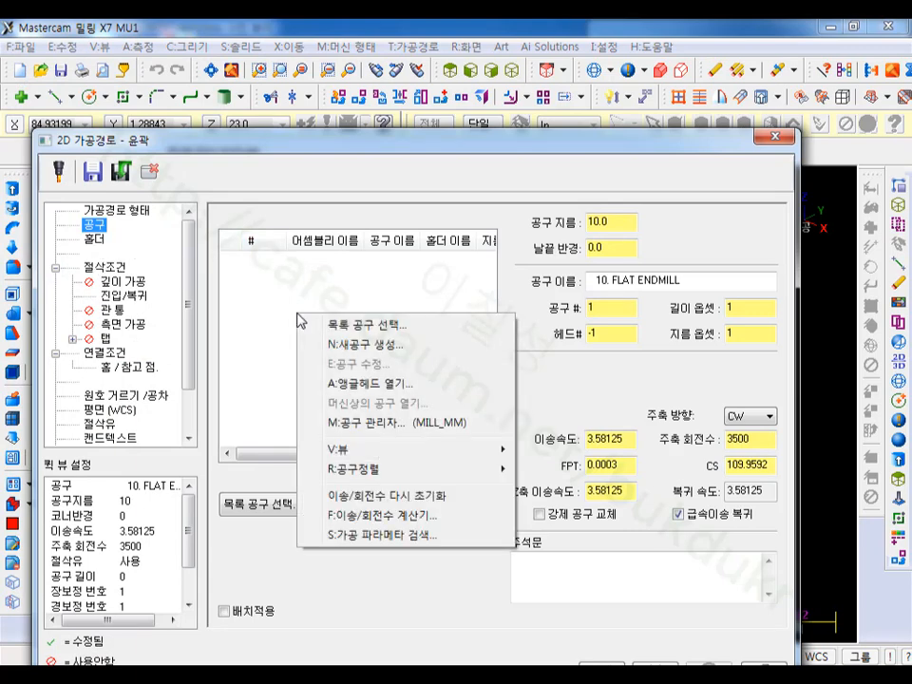
left_click(354, 325)
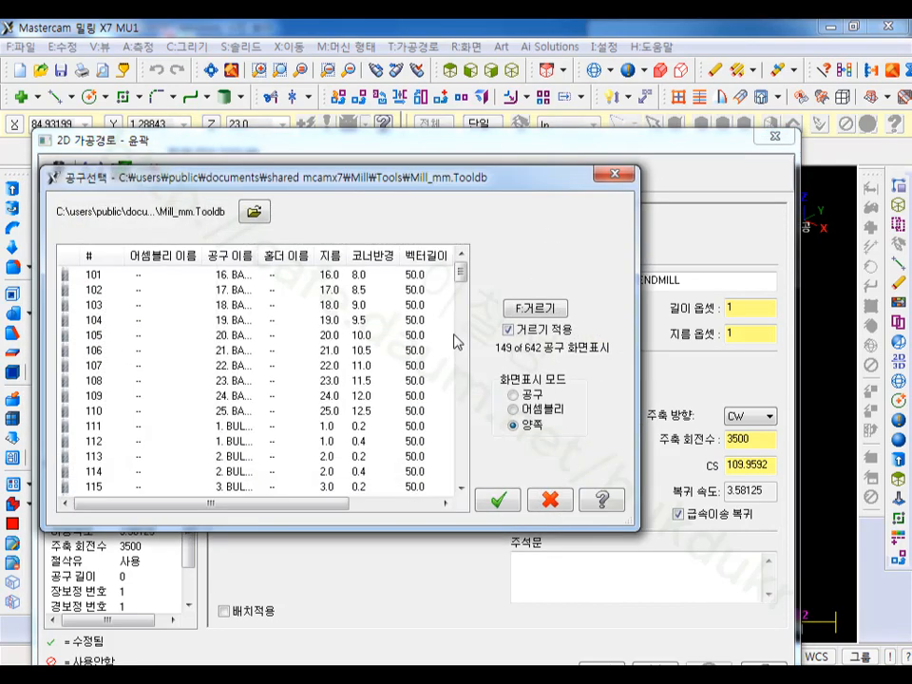
left_click(535, 309)
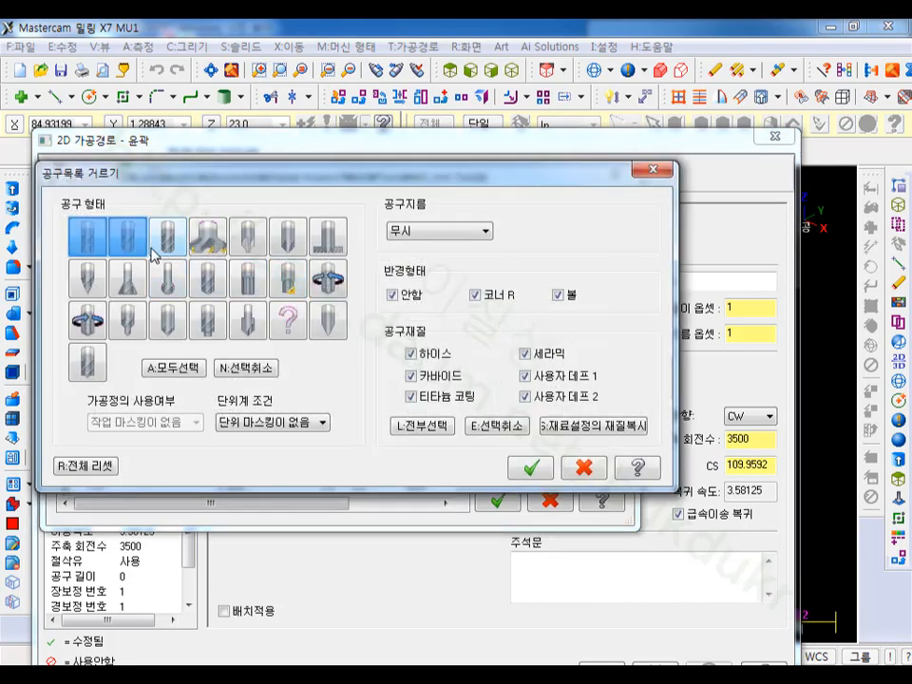
left_click(437, 230)
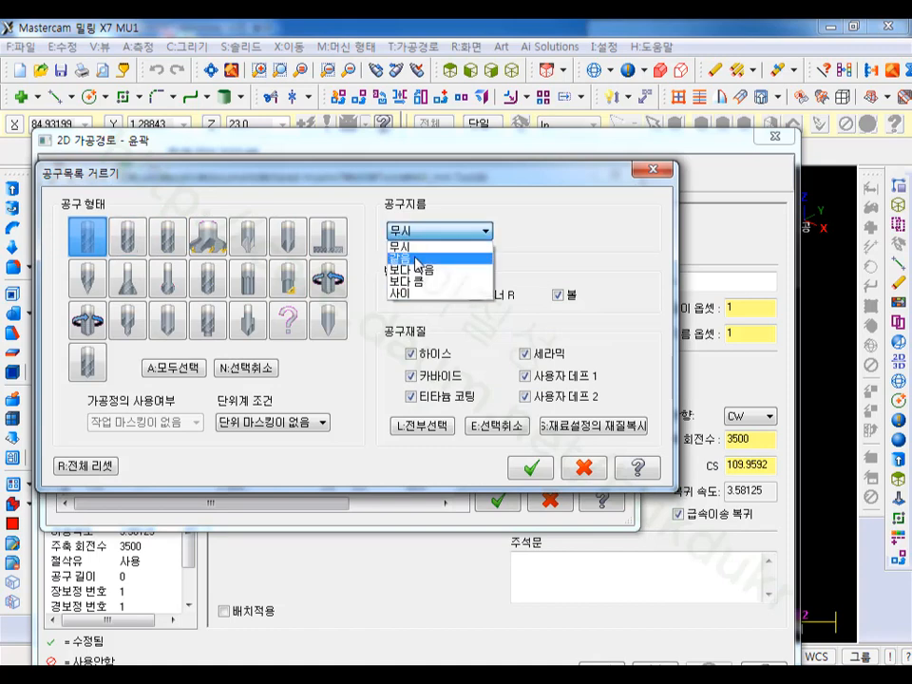
left_click(439, 258)
type("10")
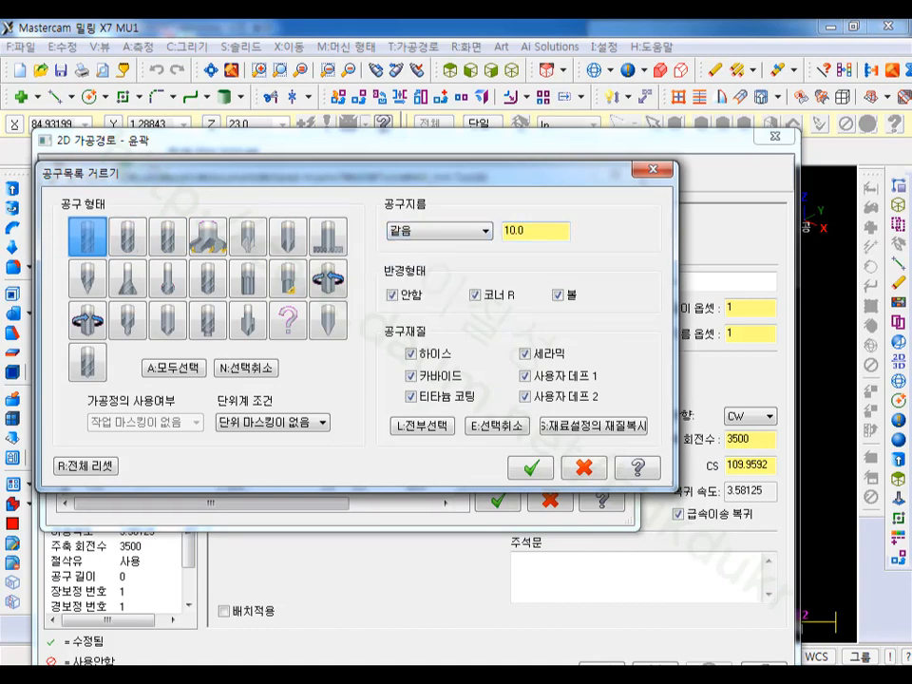
key("Return")
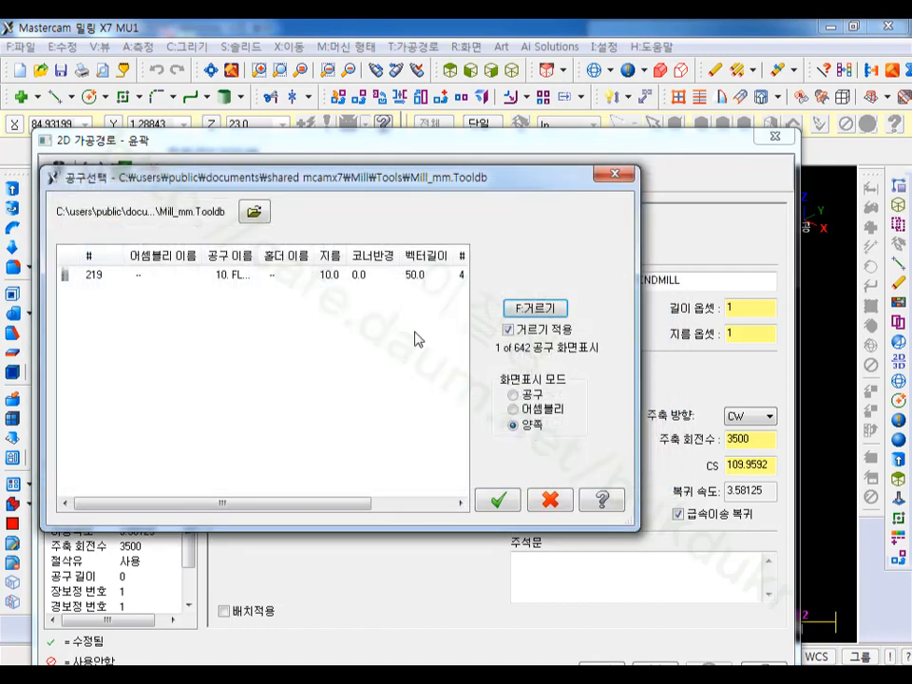
left_click(108, 277)
double_click(107, 278)
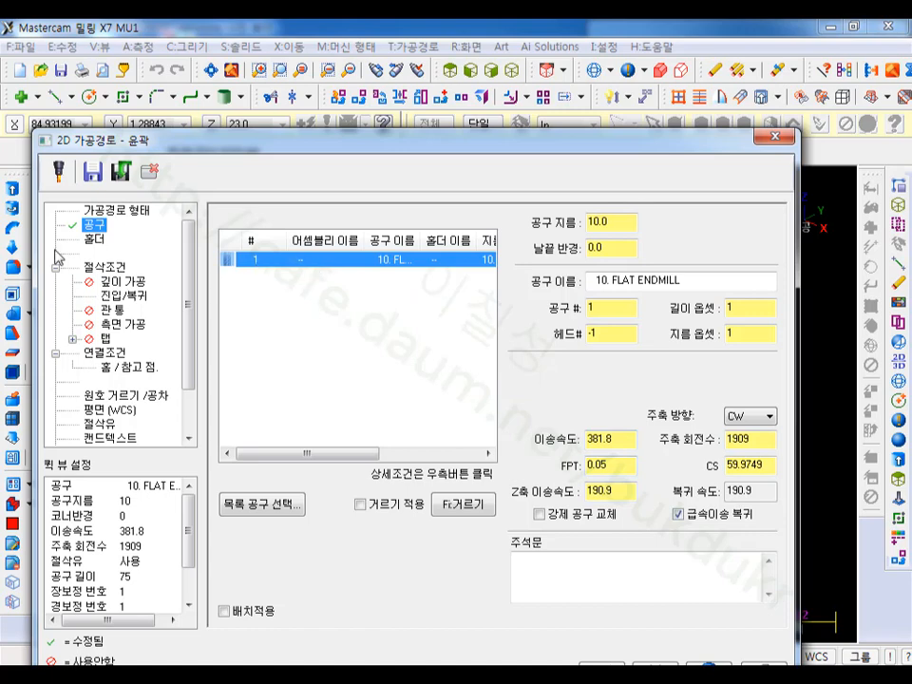
- Keep the contour type at 2D and enable depth cuts with a maximum rough step of 2.0
left_click(107, 269)
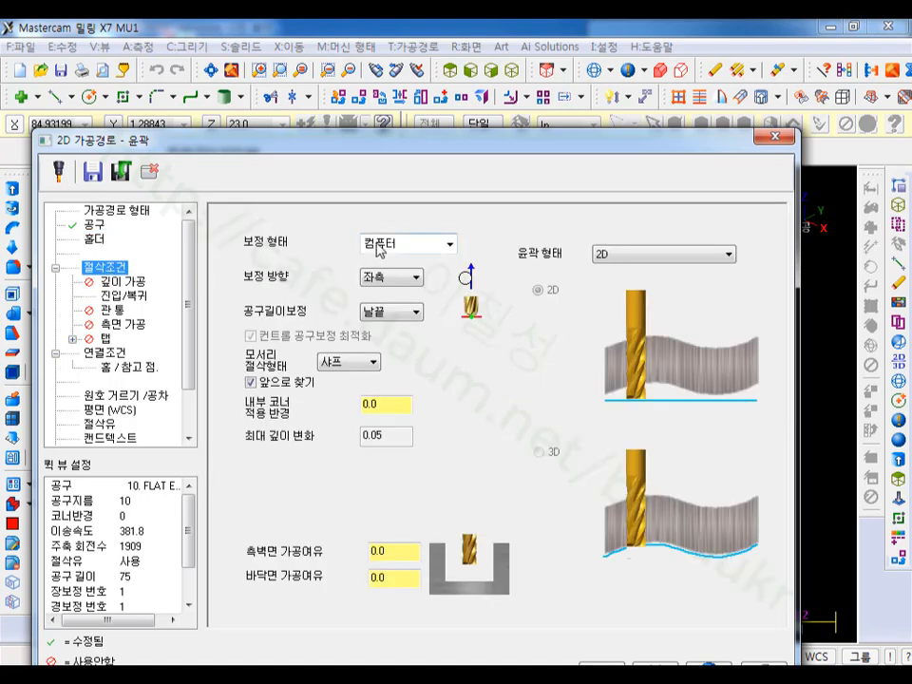
left_click(623, 254)
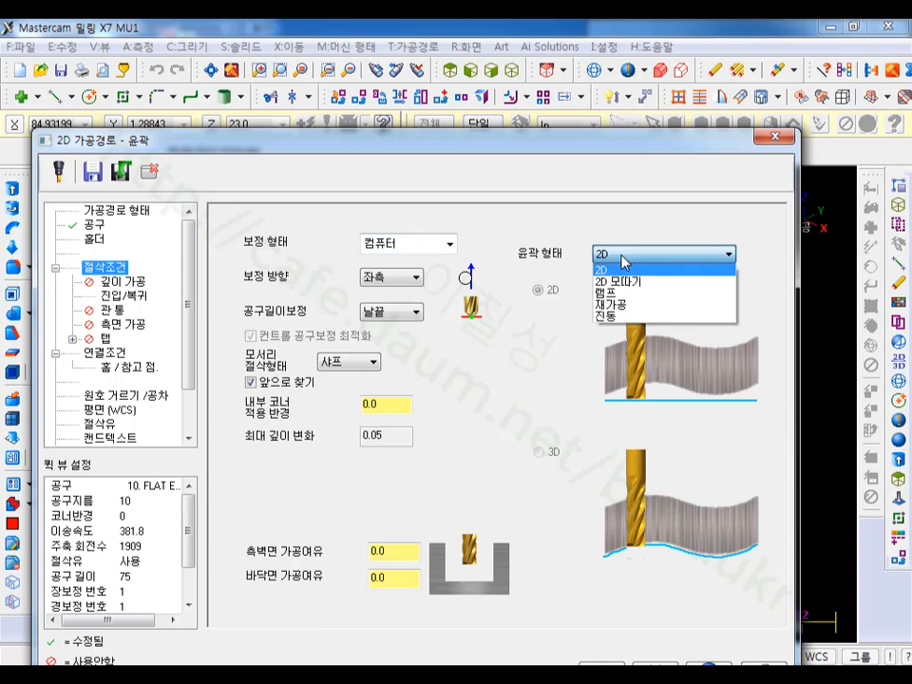
left_click(622, 256)
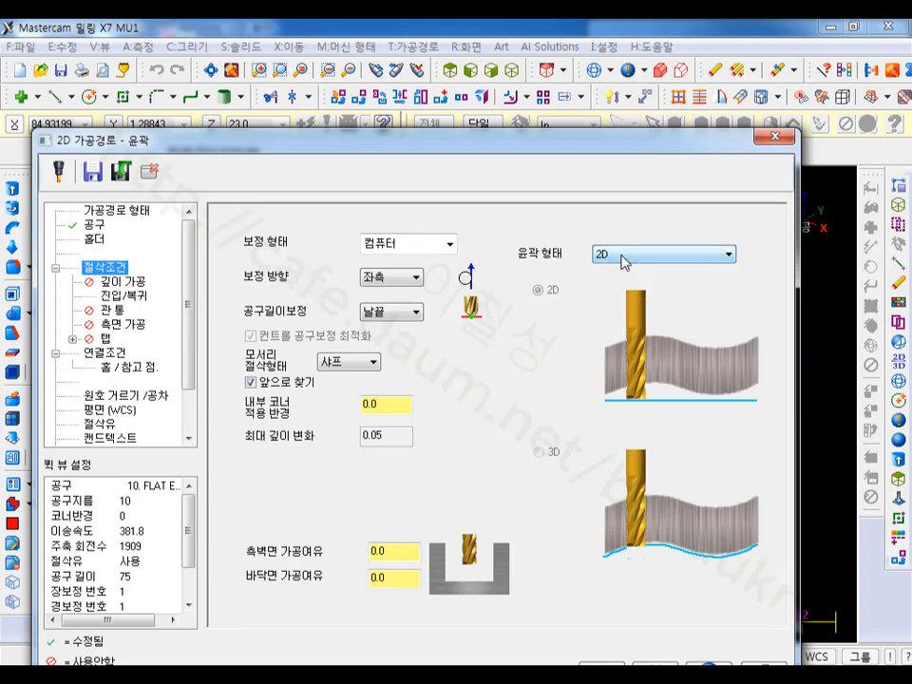
left_click(117, 281)
left_click(281, 266)
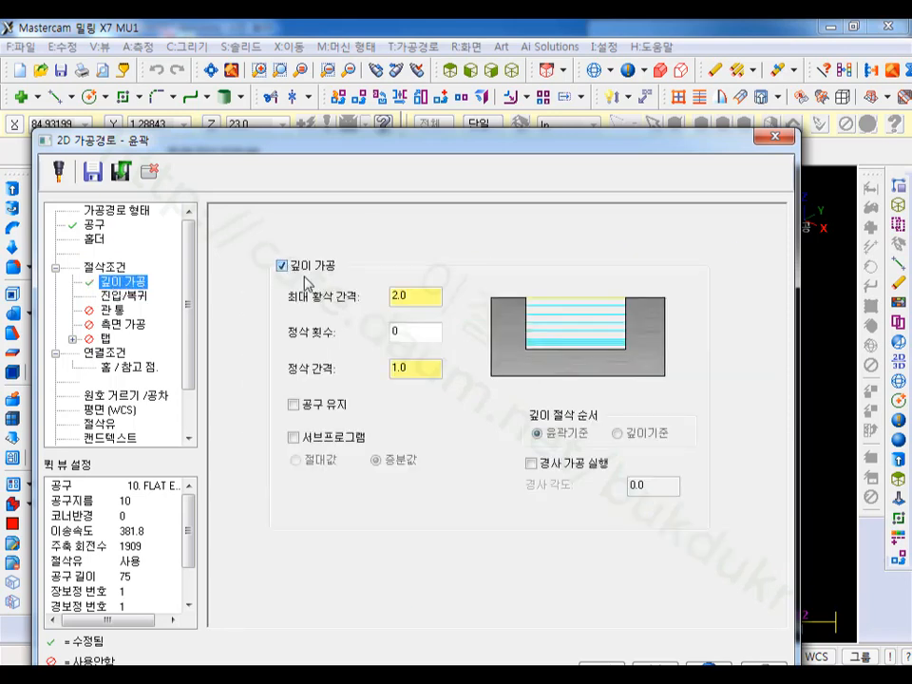
left_click(438, 296)
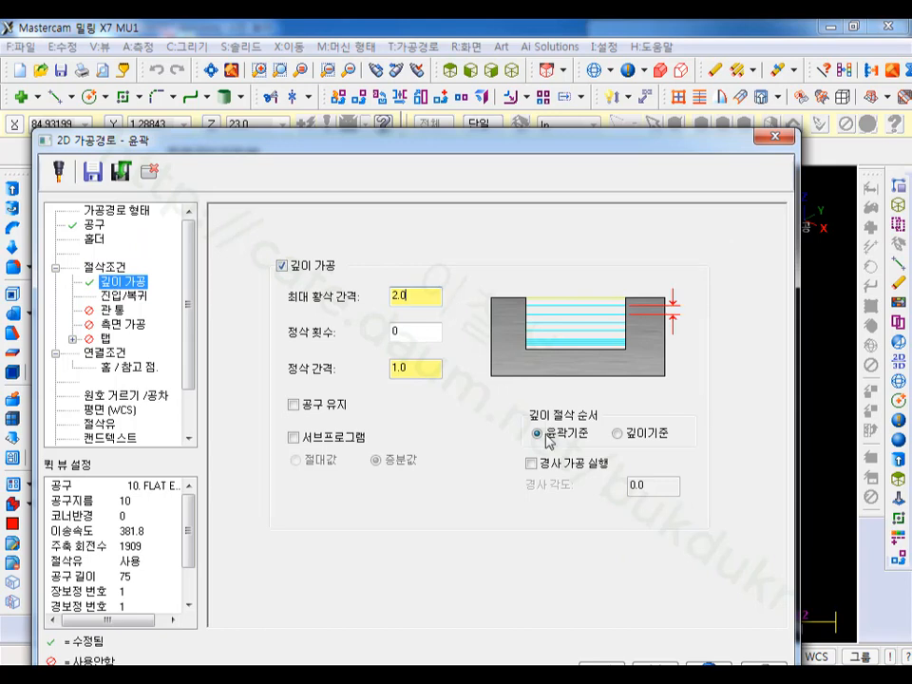
- Enable tapered walls for the depth cuts, keeping the depth cut order by contour
left_click(533, 464)
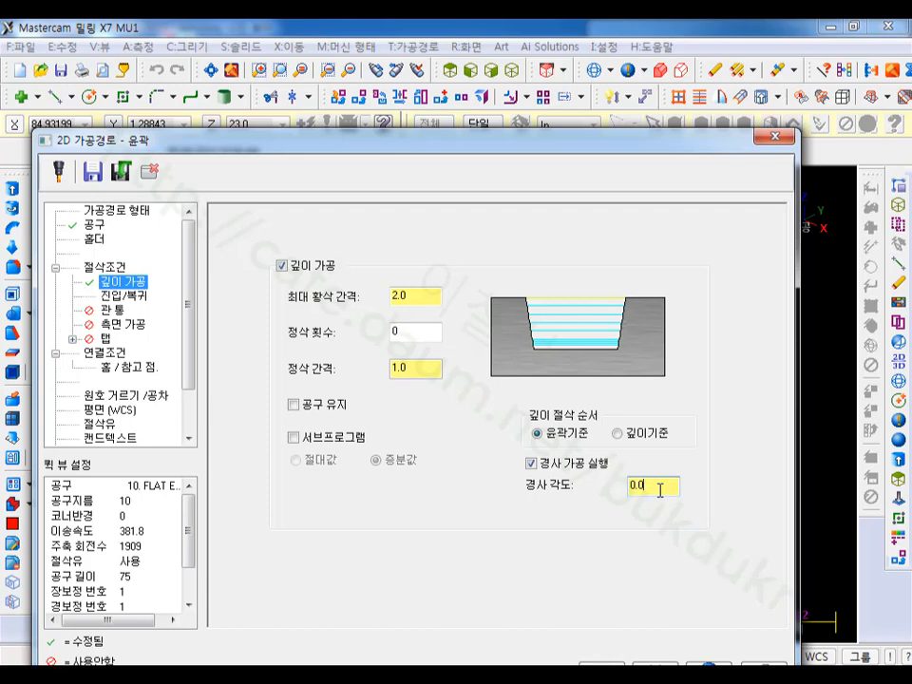
left_click_drag(728, 155, 302, 164)
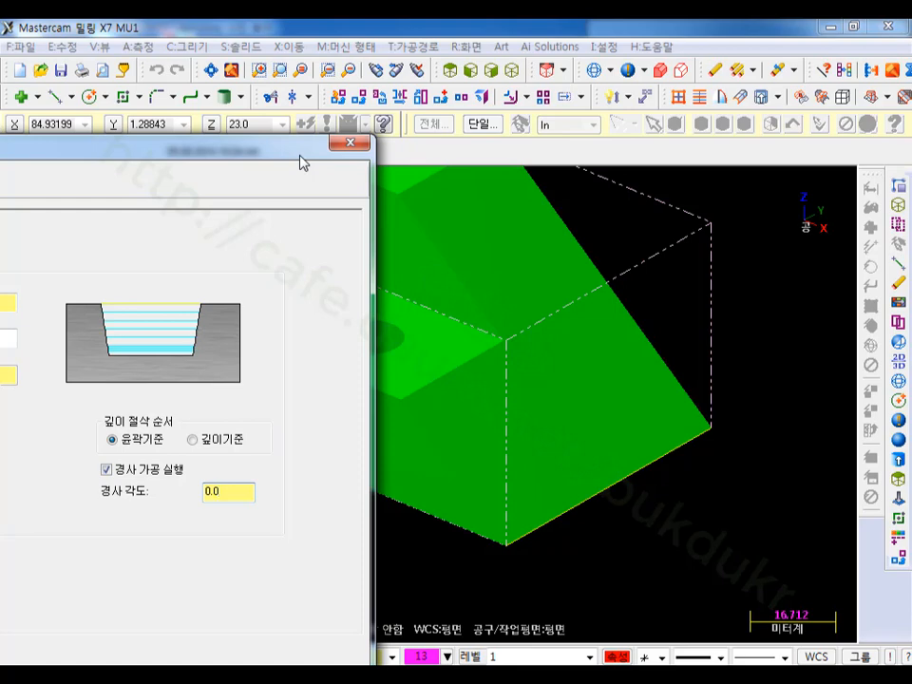
left_click_drag(300, 161, 750, 103)
left_click(682, 435)
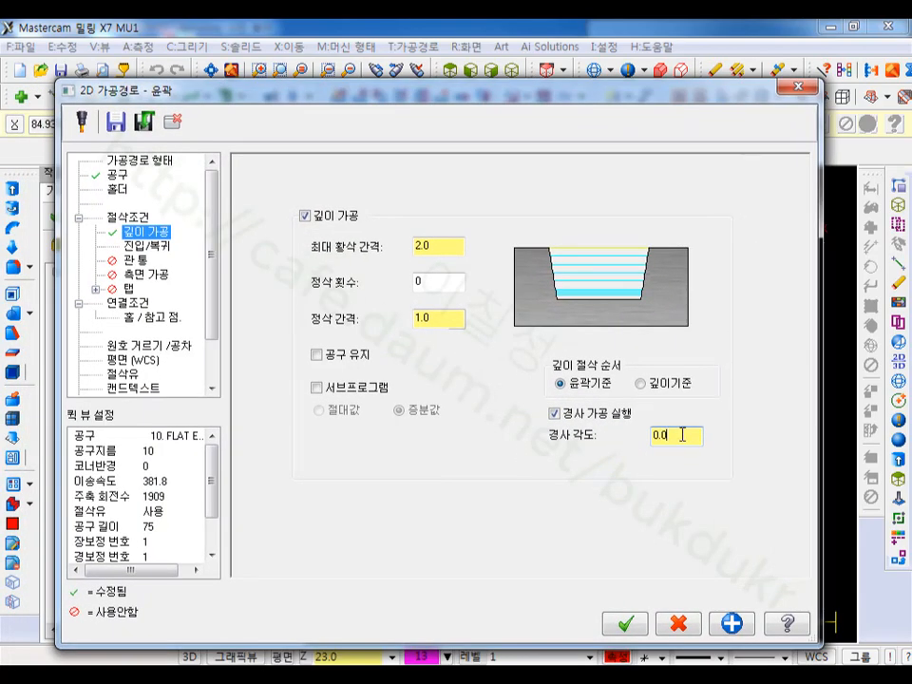
- Disable the entry and exit moves and extend both the start and end of the contour by 75% (7.5)
left_click(147, 247)
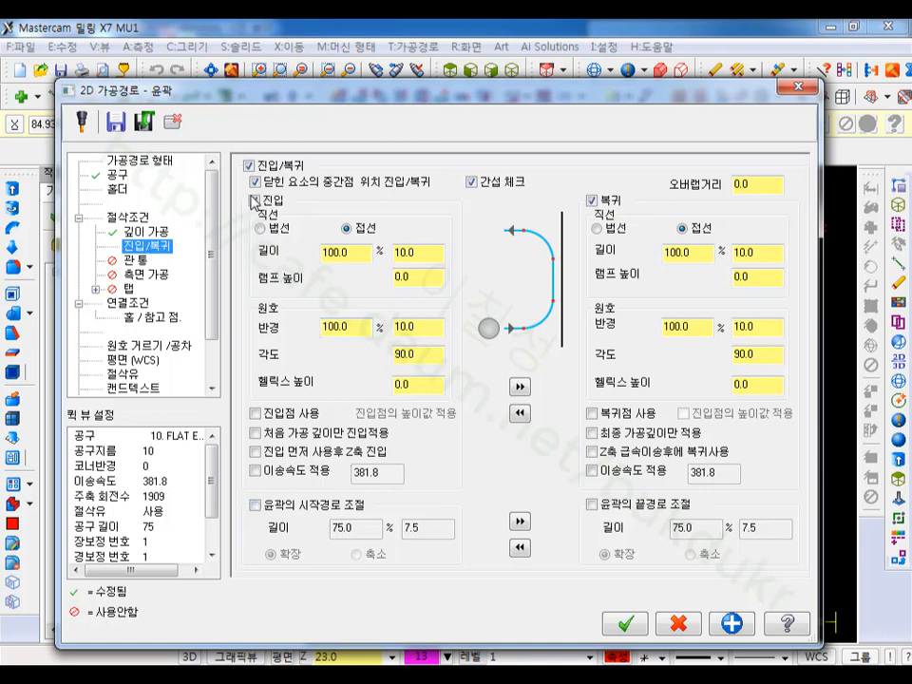
left_click(255, 200)
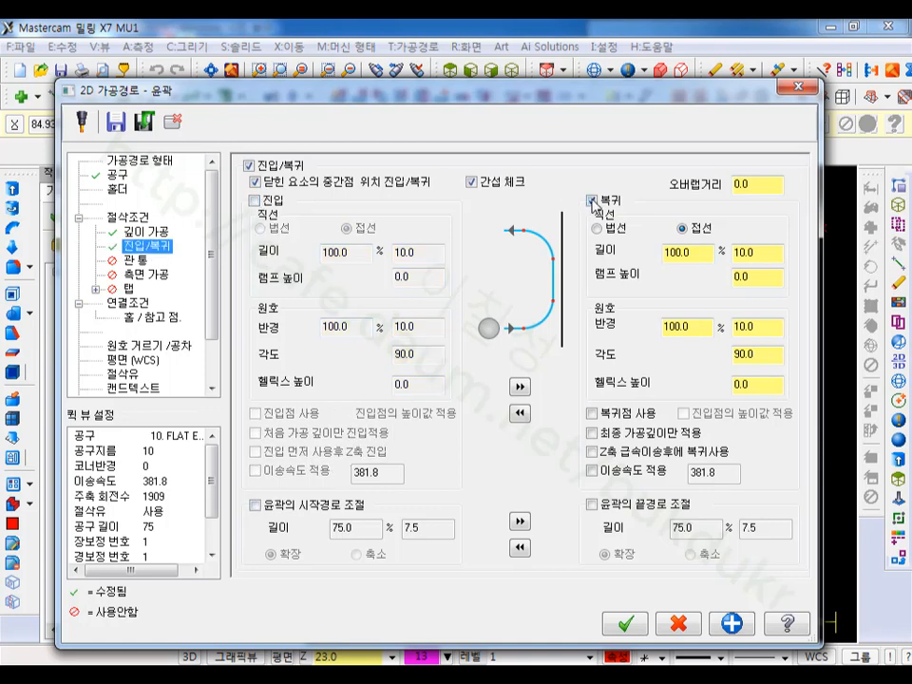
left_click(594, 201)
left_click(255, 504)
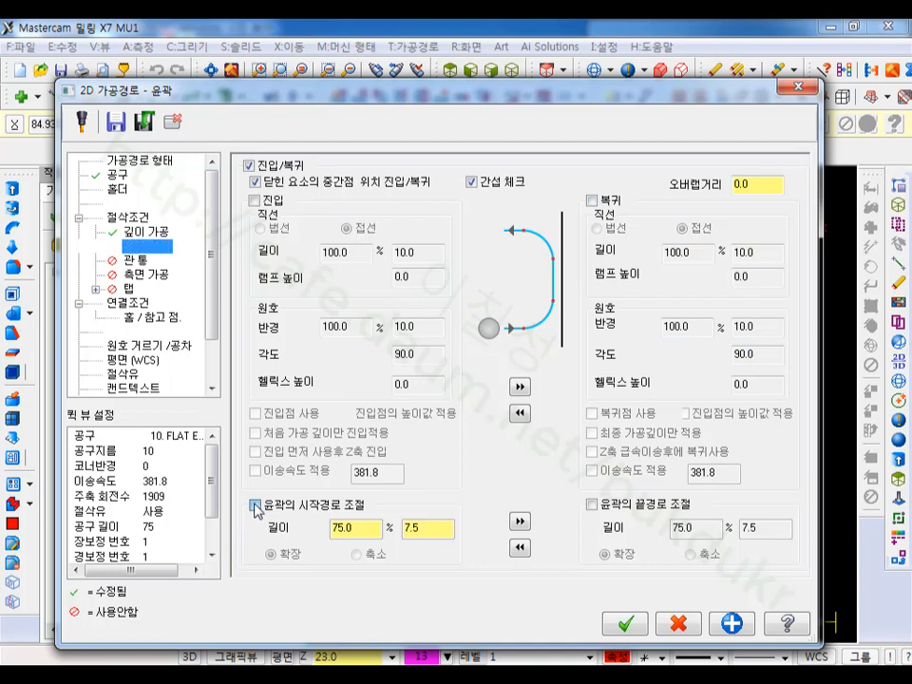
left_click(520, 523)
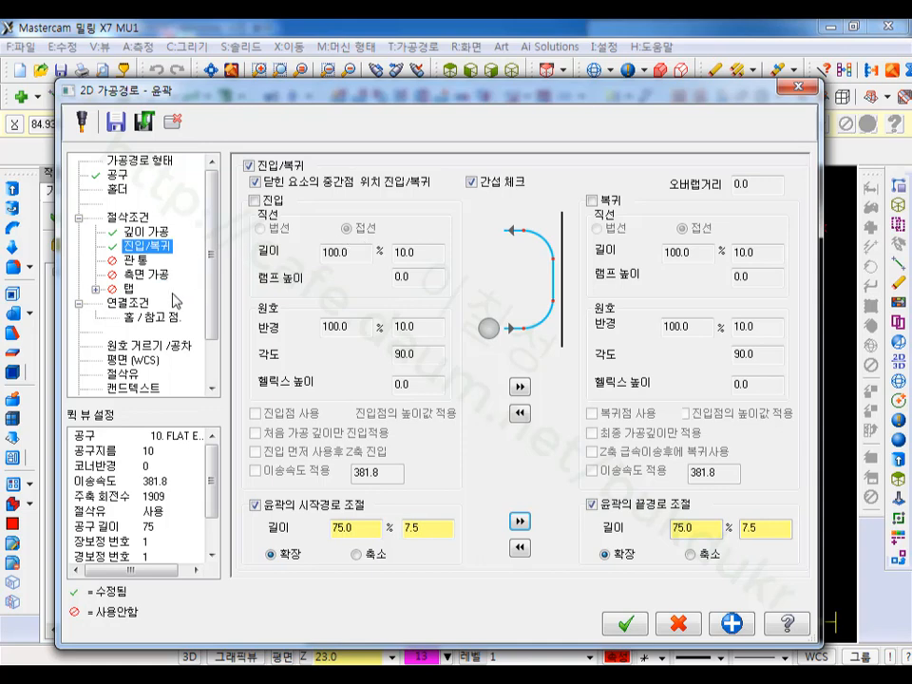
- Pick the top of stock at the upper face's corner (46.0) and the incremental depth at the solid's bottom corner, and accept the toolpath
left_click(122, 303)
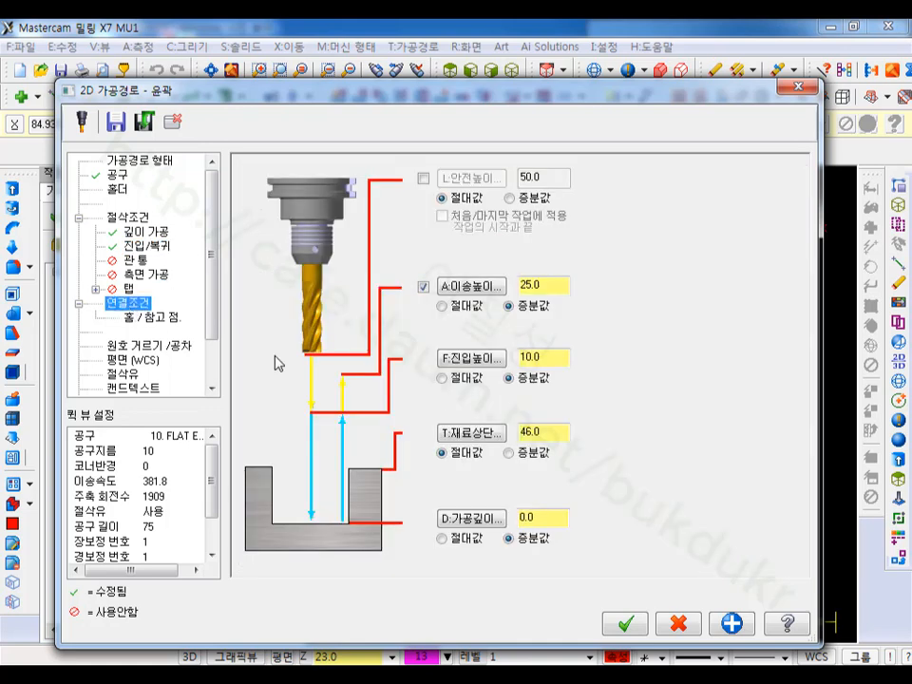
left_click(493, 435)
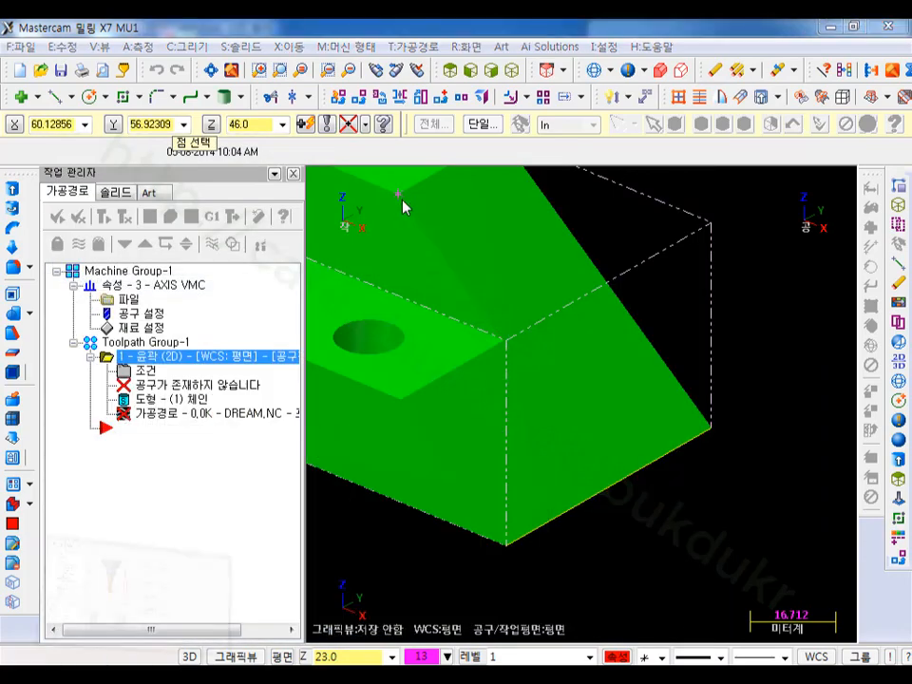
left_click(403, 207)
left_click(482, 521)
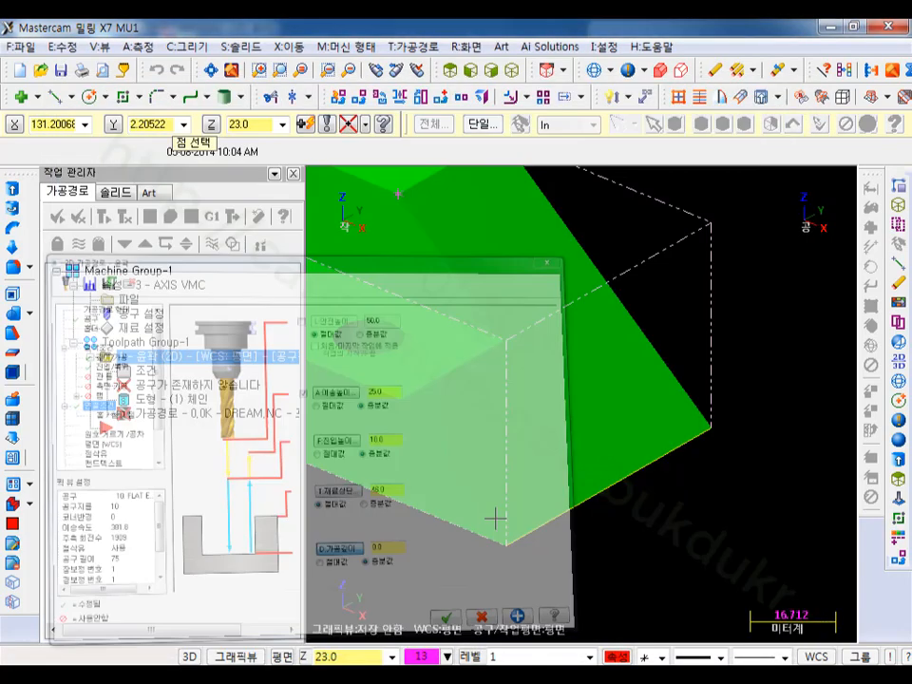
left_click(506, 547)
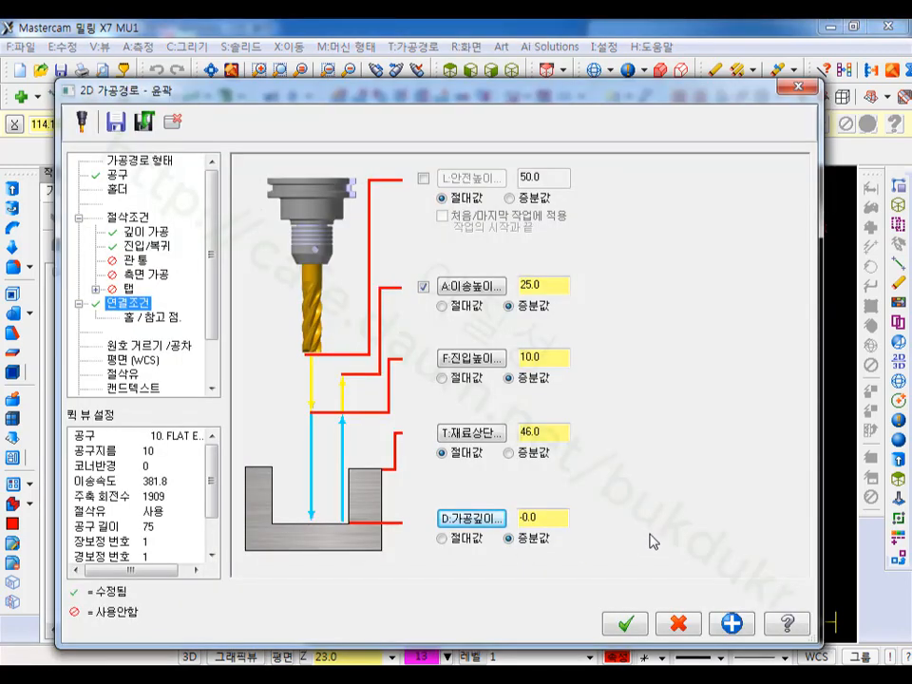
left_click(631, 624)
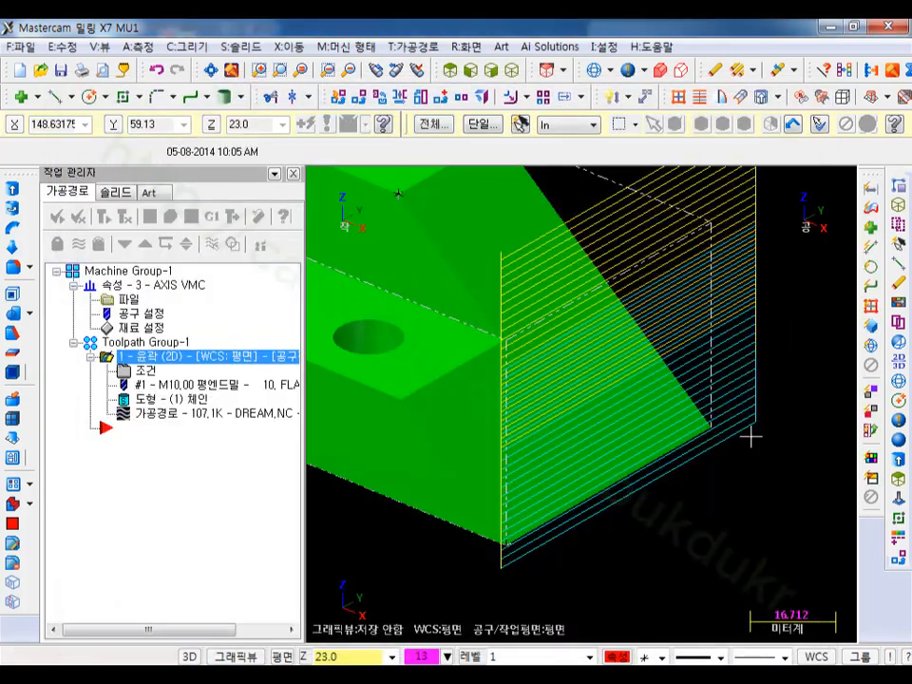
- Measure the large sloped face with dynamic analysis and copy its angle value
scroll(751, 437, "down", 3)
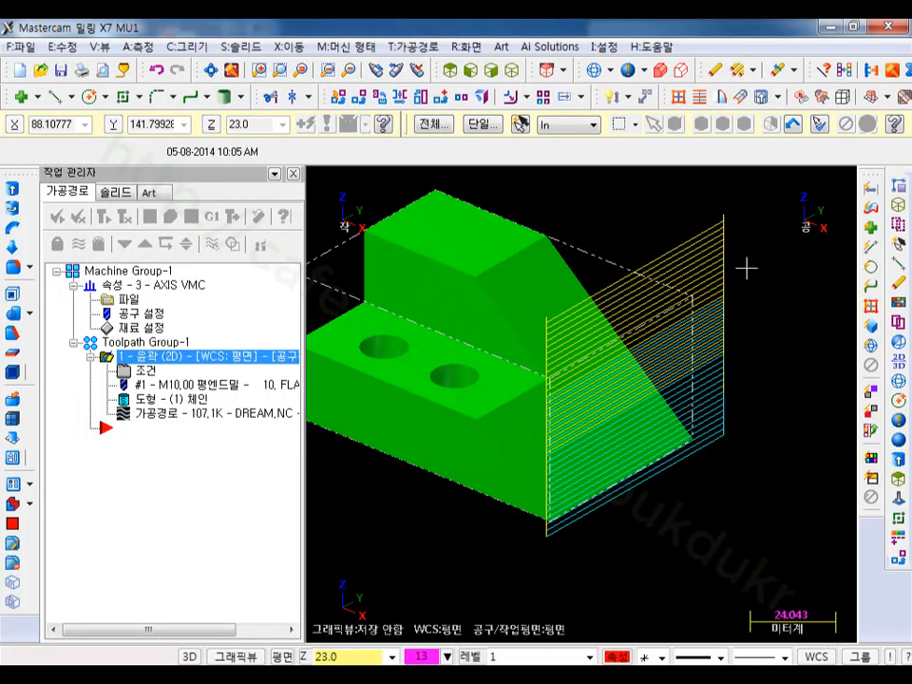
scroll(747, 269, "down", 1)
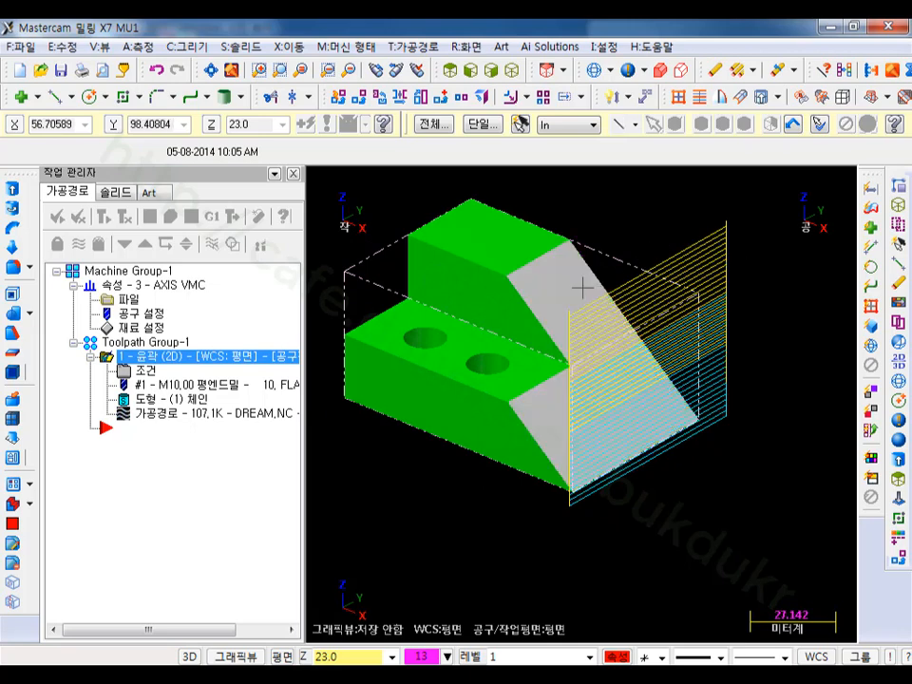
left_click(134, 45)
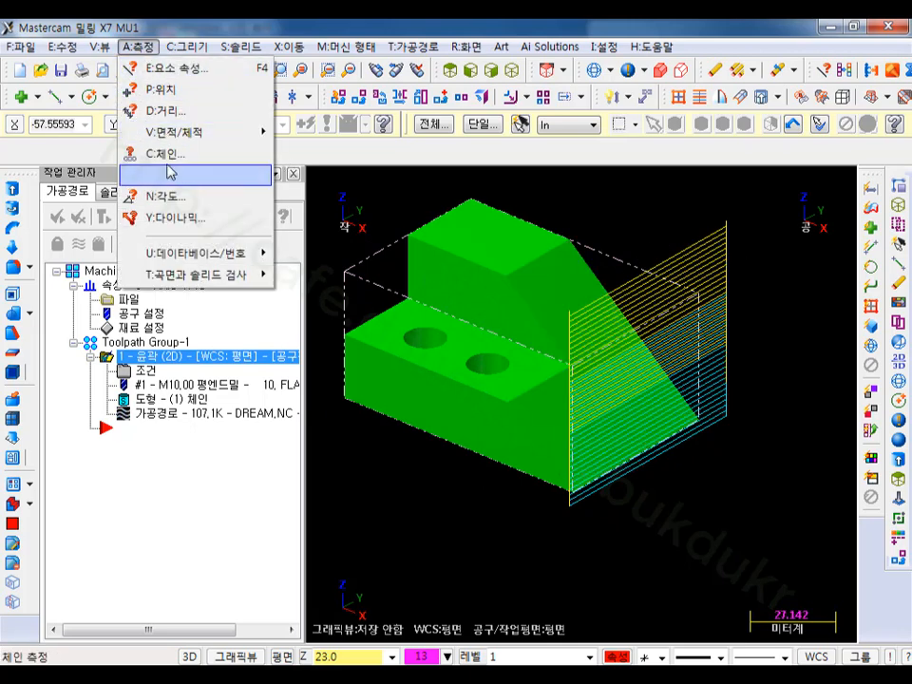
left_click(180, 220)
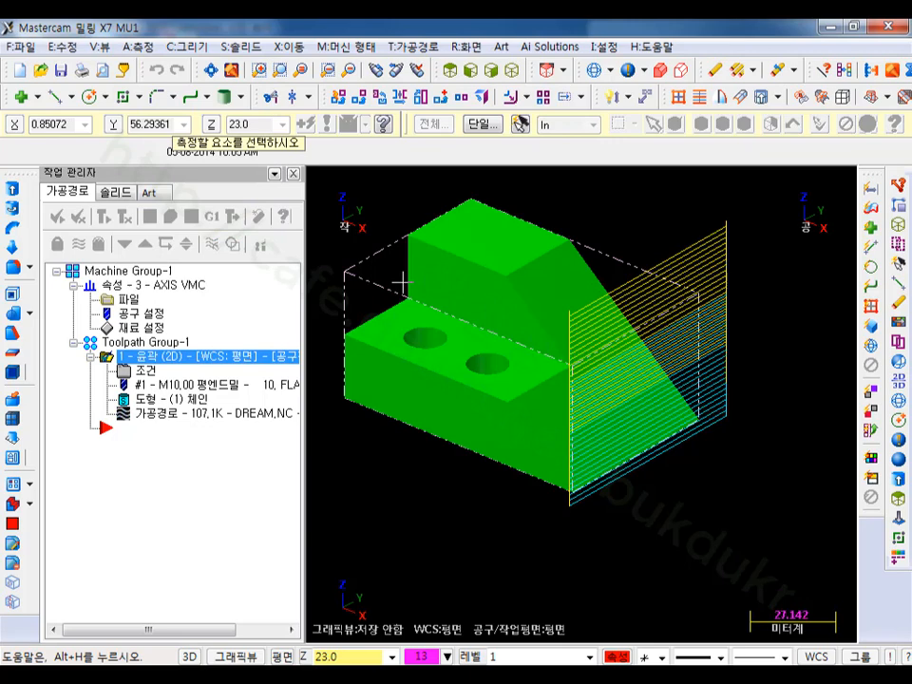
left_click(546, 285)
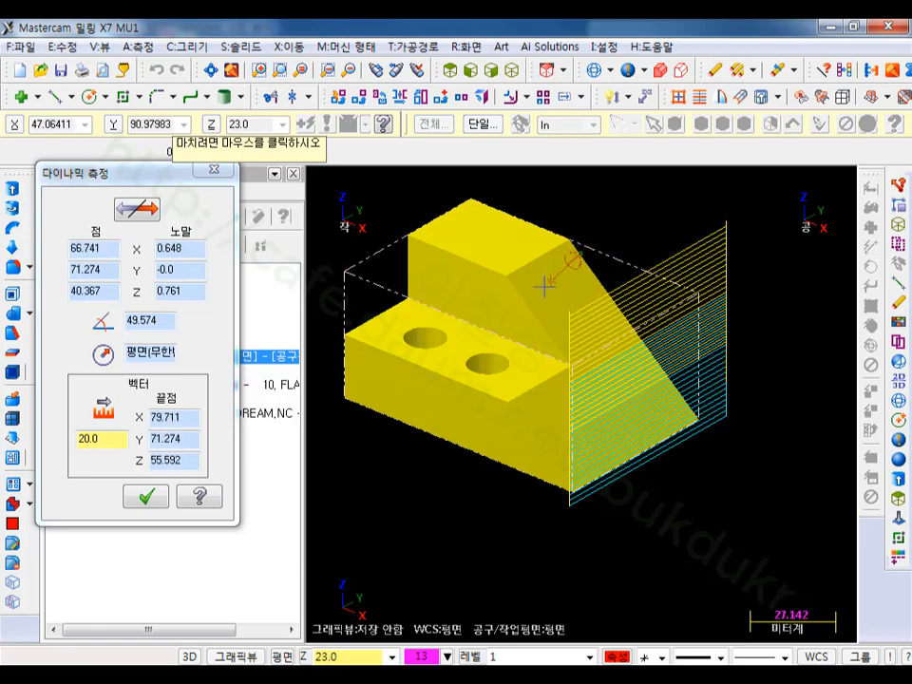
left_click(162, 319)
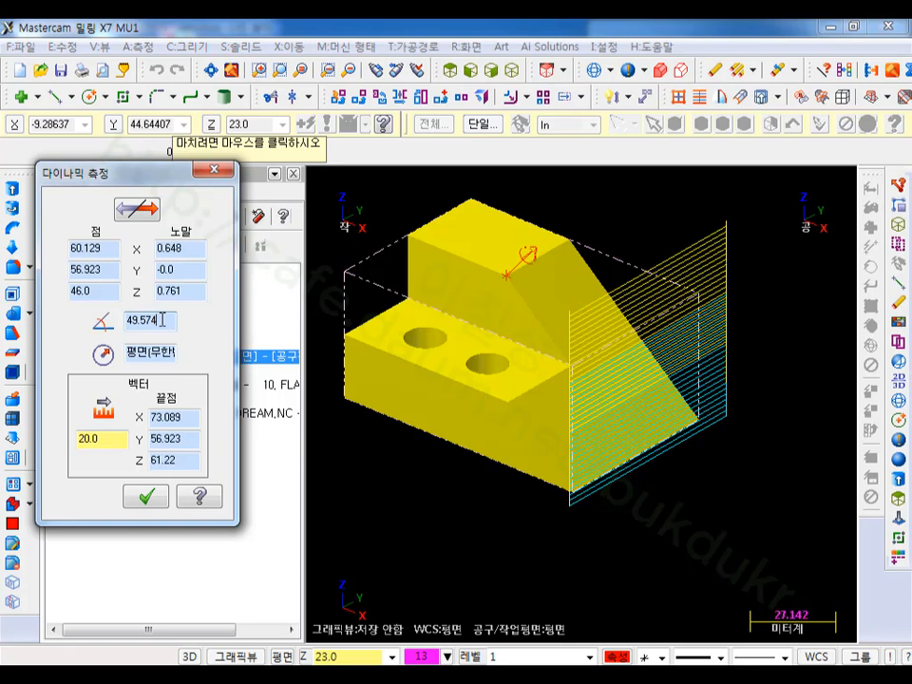
left_click_drag(163, 319, 123, 320)
right_click(140, 317)
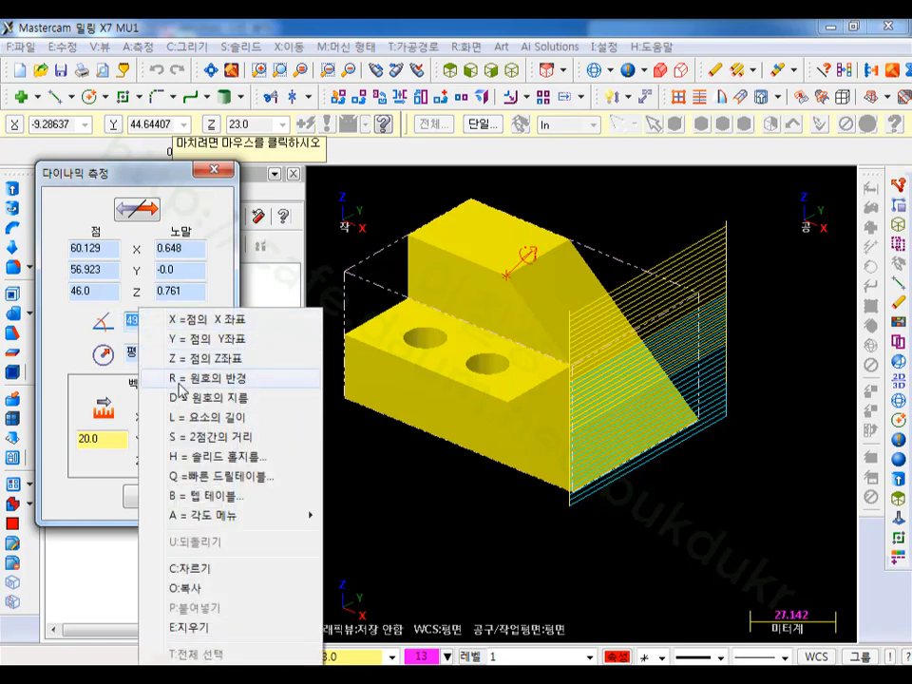
left_click(190, 590)
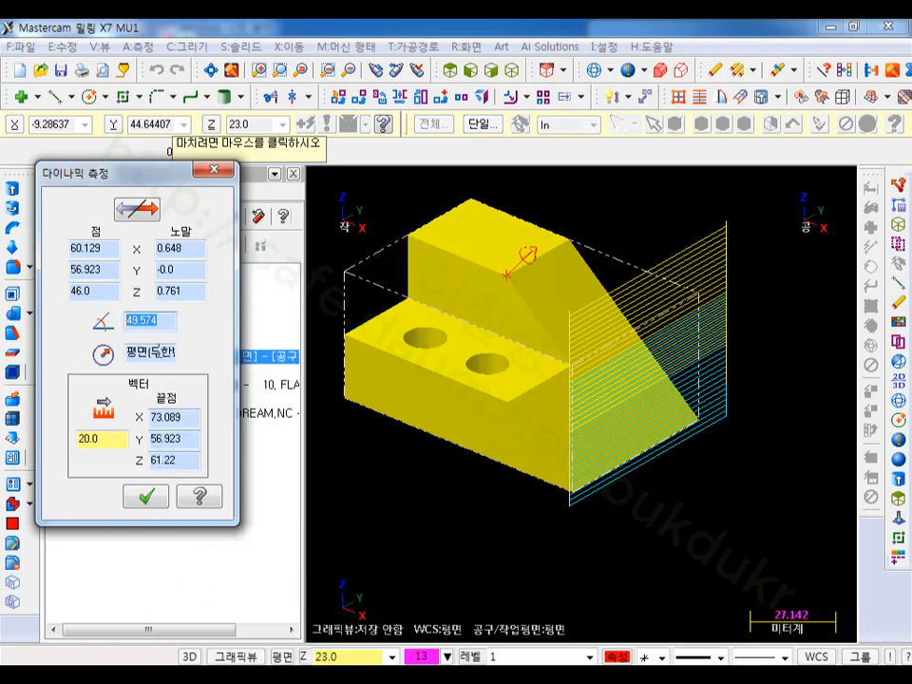
left_click(152, 502)
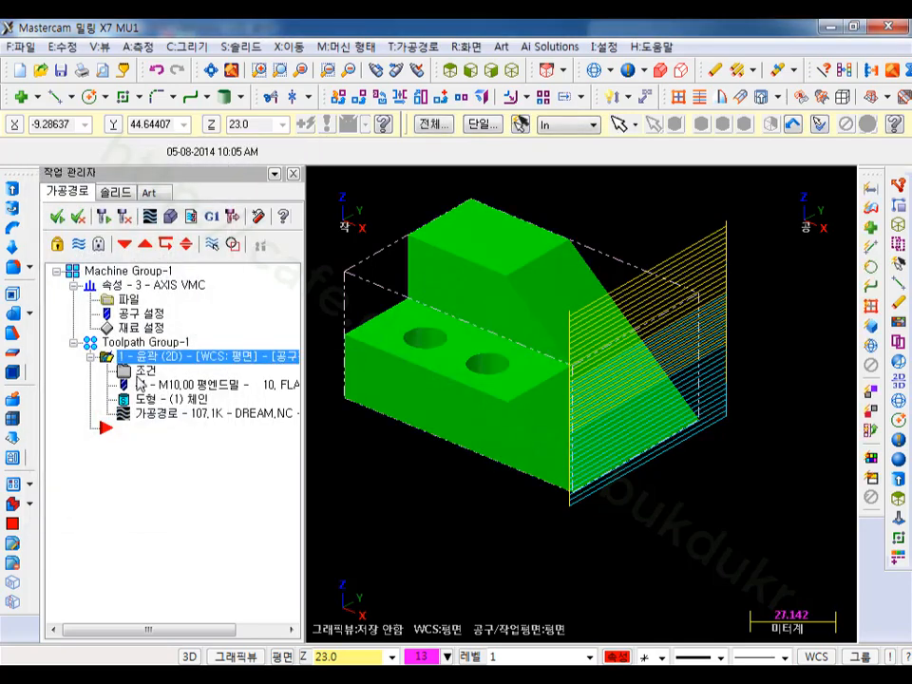
- Paste 49.574 as the taper angle of the contour operation's depth cuts and regenerate the toolpath
left_click(243, 354)
left_click(144, 231)
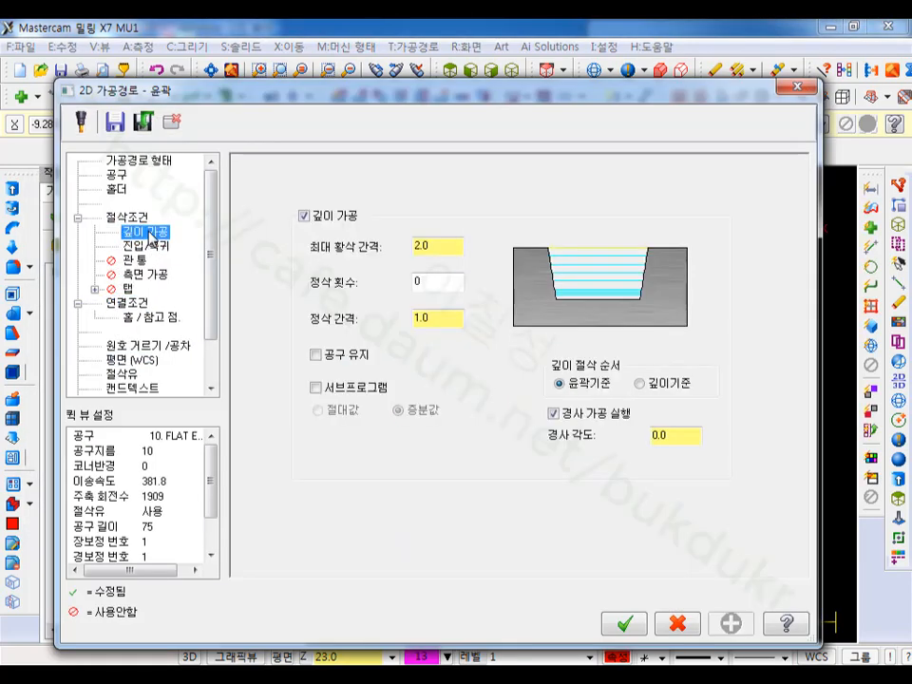
left_click_drag(676, 437, 662, 437)
right_click(665, 436)
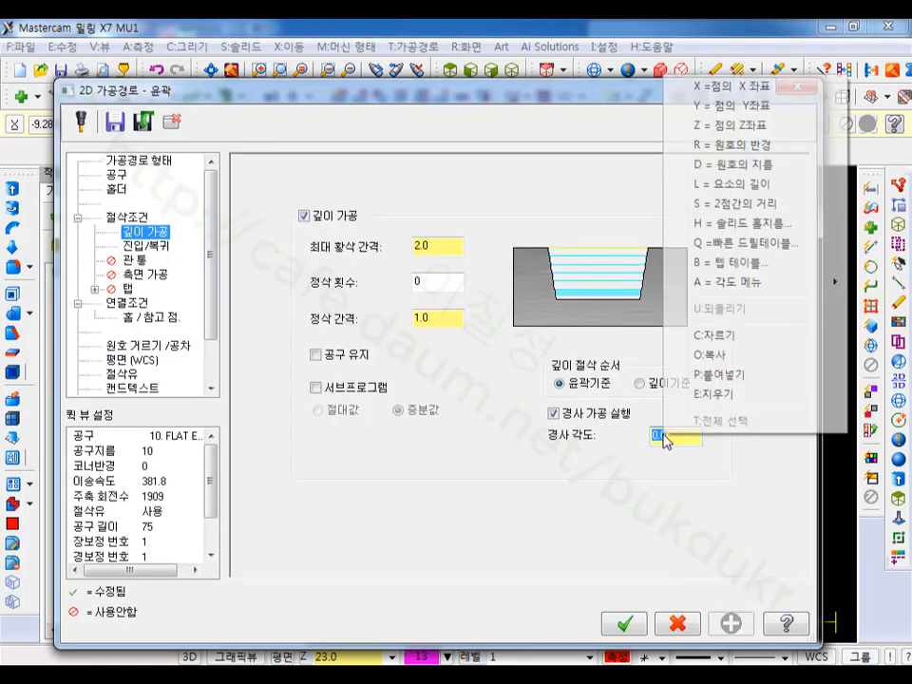
left_click(731, 375)
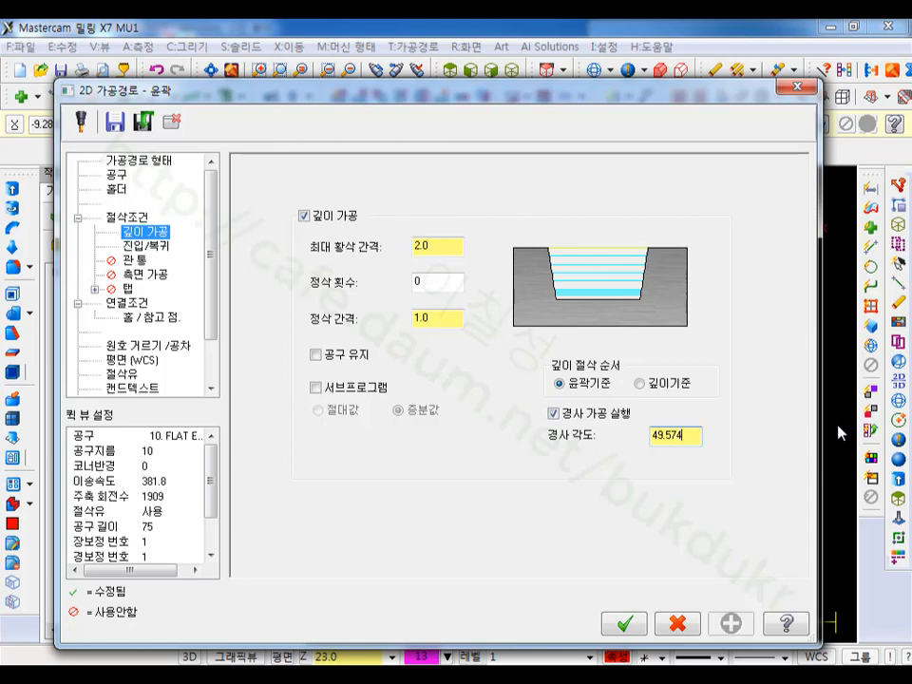
left_click(624, 624)
left_click(103, 218)
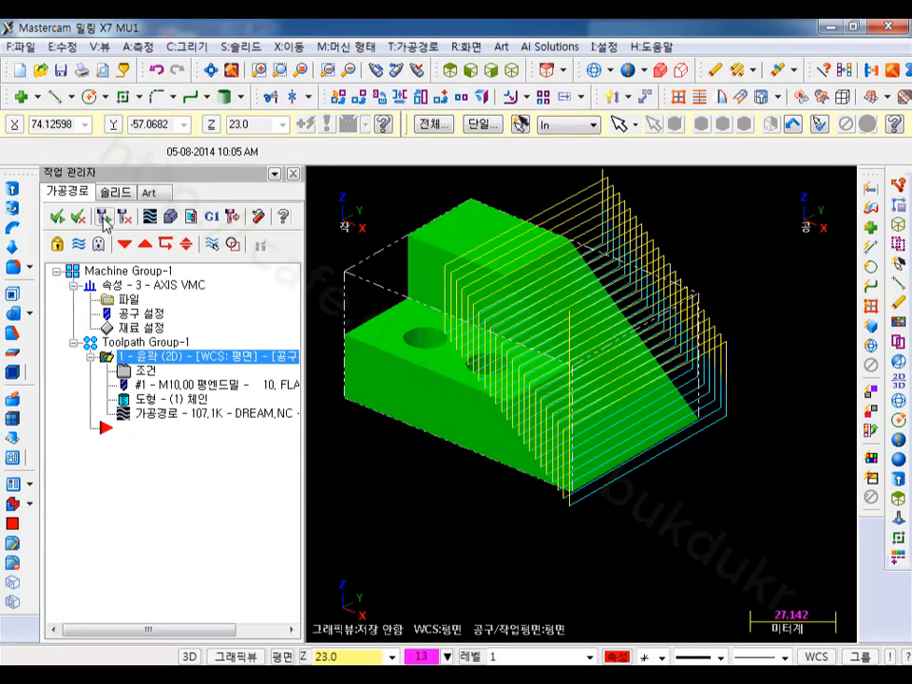
- Backplot the contour toolpath at a faster speed from the front view and inspect the tool against the sloped face
scroll(794, 456, "down", 1)
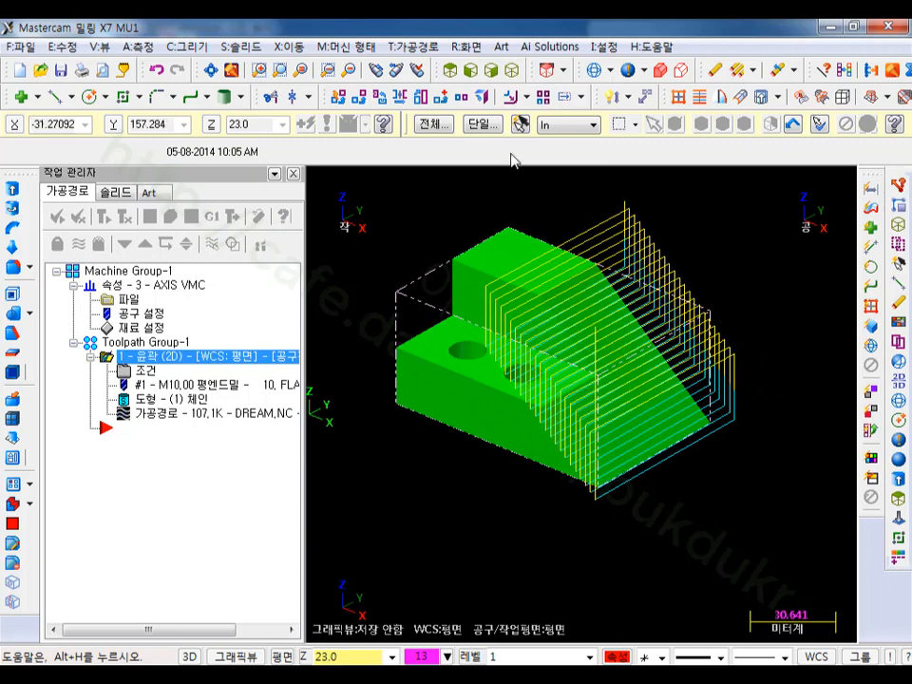
left_click(471, 70)
scroll(531, 214, "up", 2)
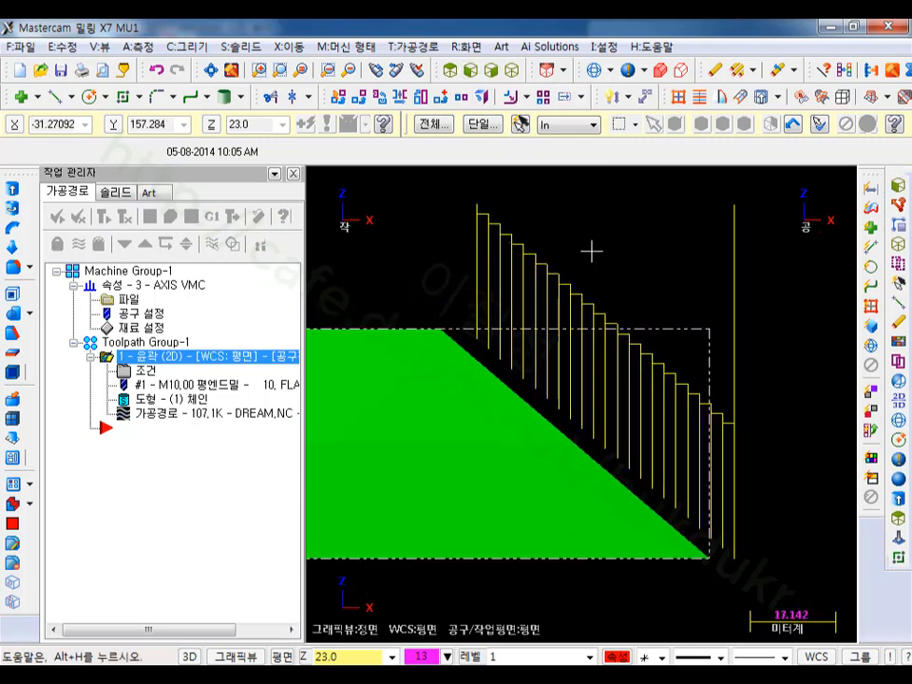
left_click(166, 417)
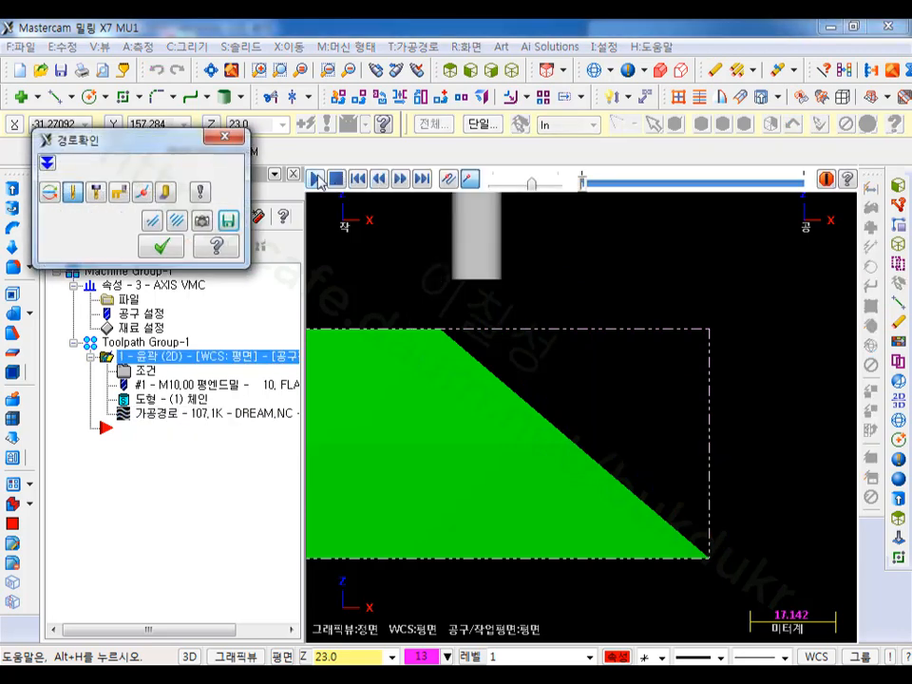
left_click(317, 180)
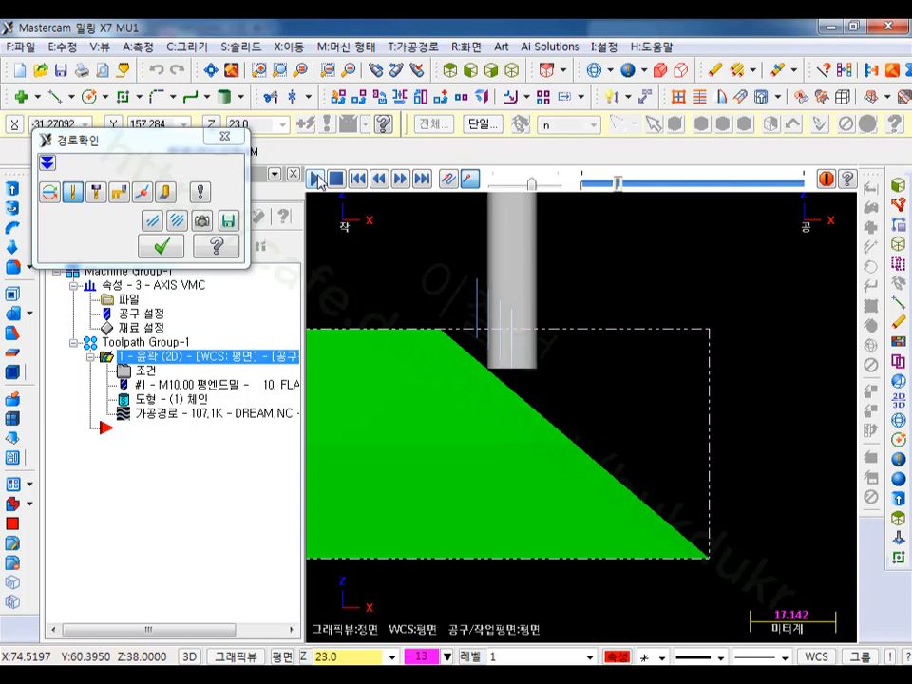
left_click_drag(532, 184, 560, 186)
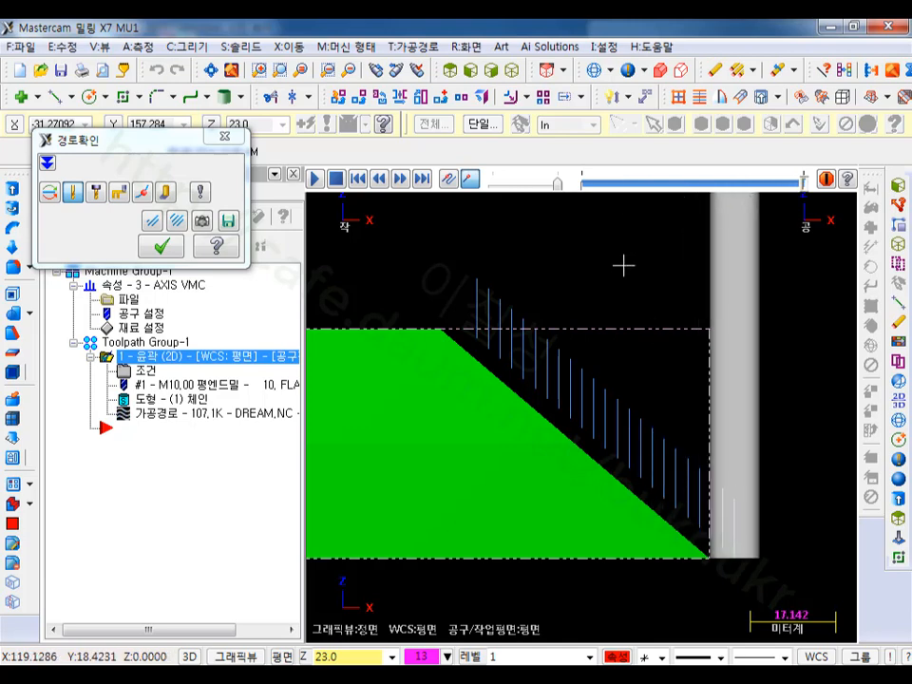
middle_click_drag(623, 266, 712, 295)
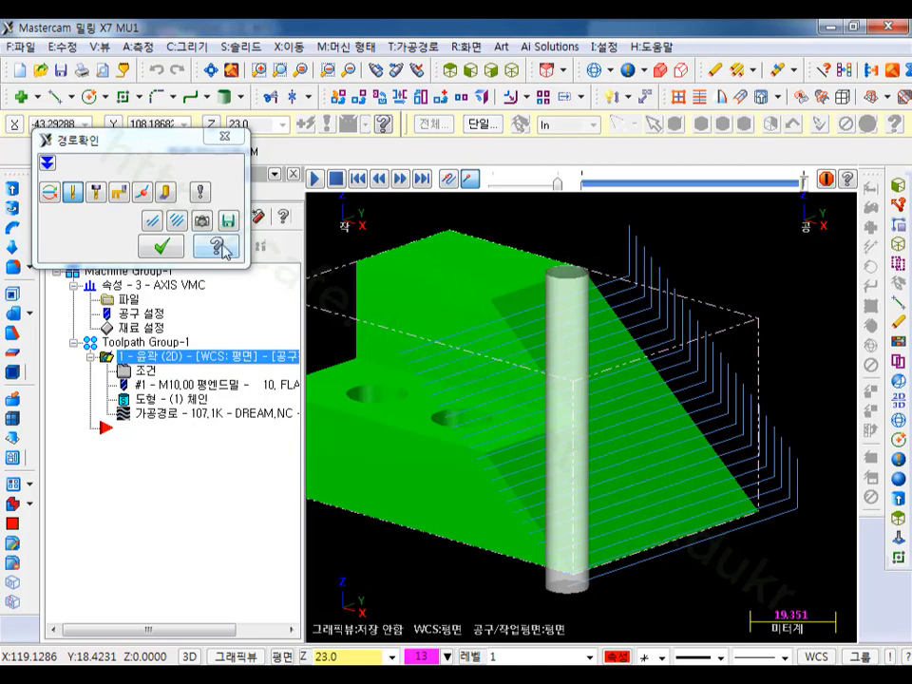
left_click(162, 248)
- Set the contour operation's wall stock to leave to 0.5 and regenerate the toolpath
left_click(145, 371)
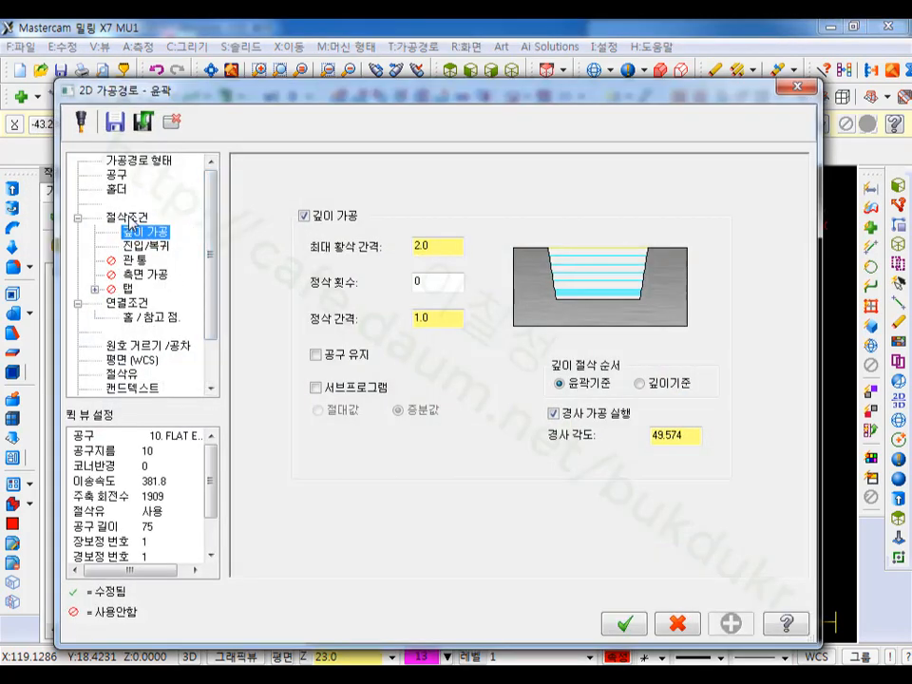
left_click(130, 219)
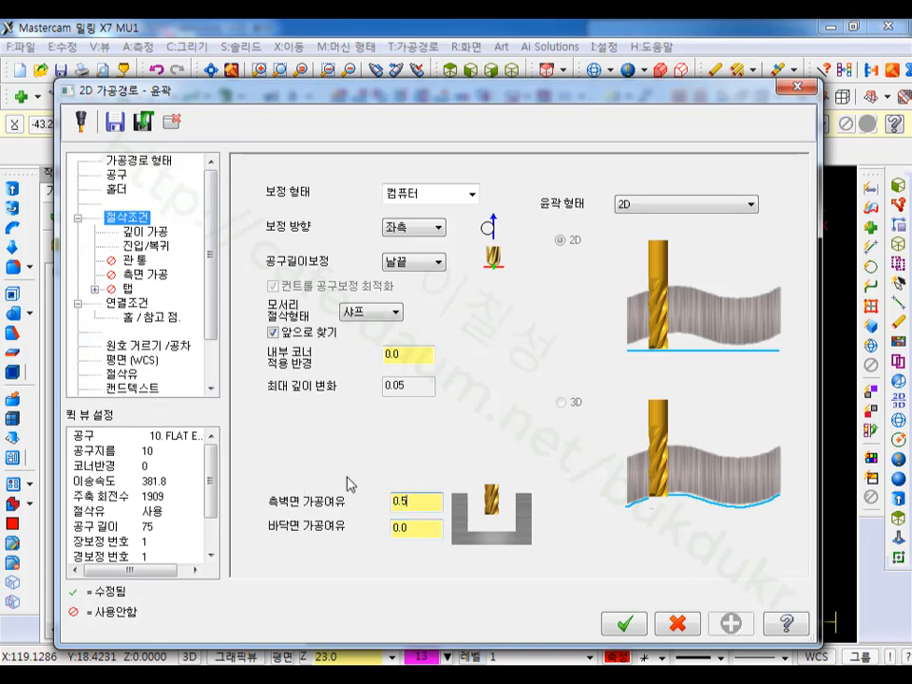
left_click(639, 629)
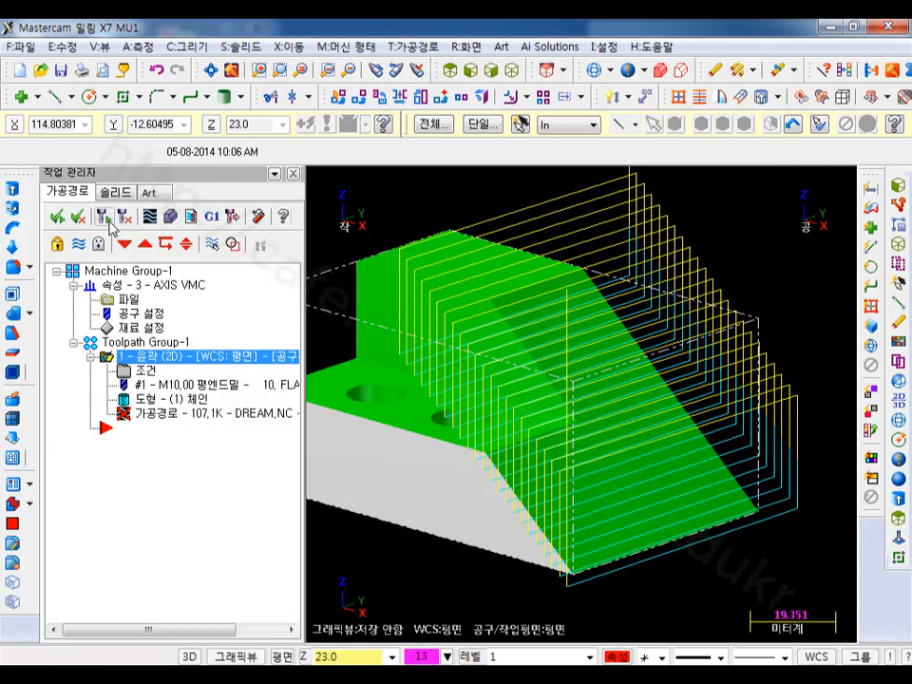
left_click(107, 218)
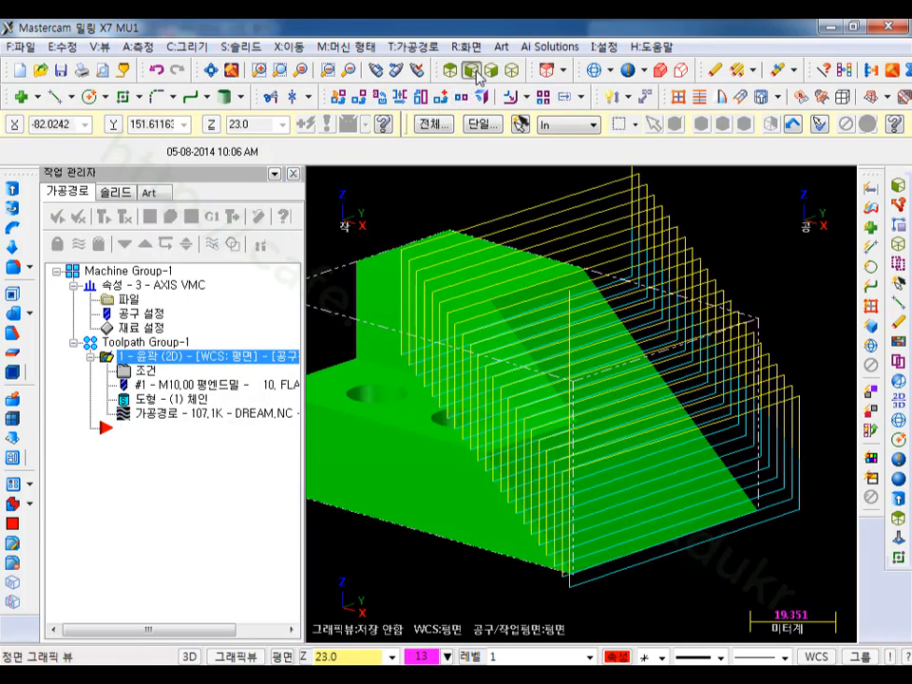
- Backplot the regenerated contour toolpath at a changed speed from the front view and inspect the tool's clearance to the sloped face
left_click(469, 70)
left_click(143, 414)
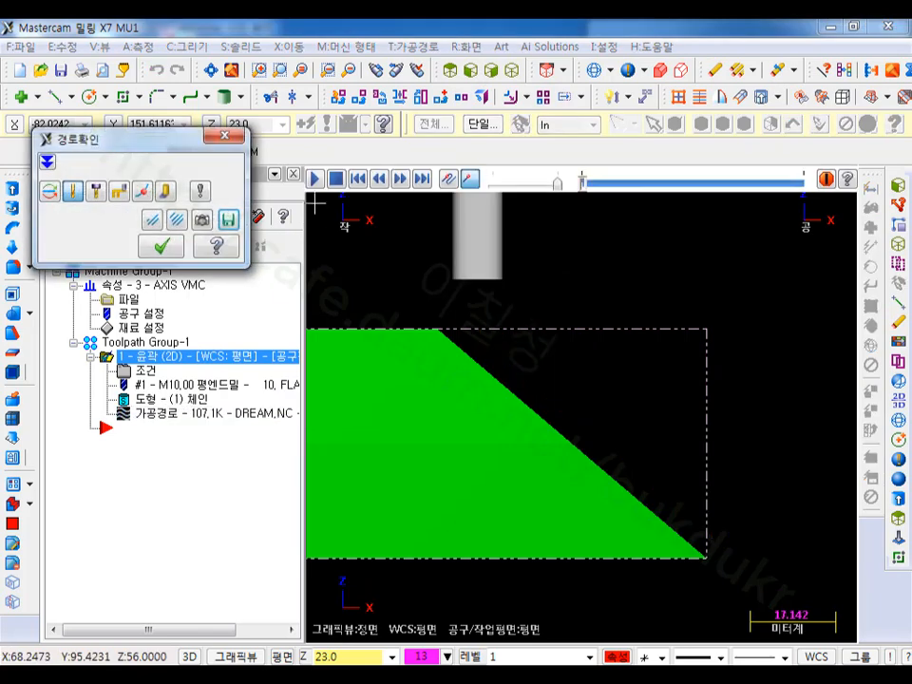
left_click(530, 186)
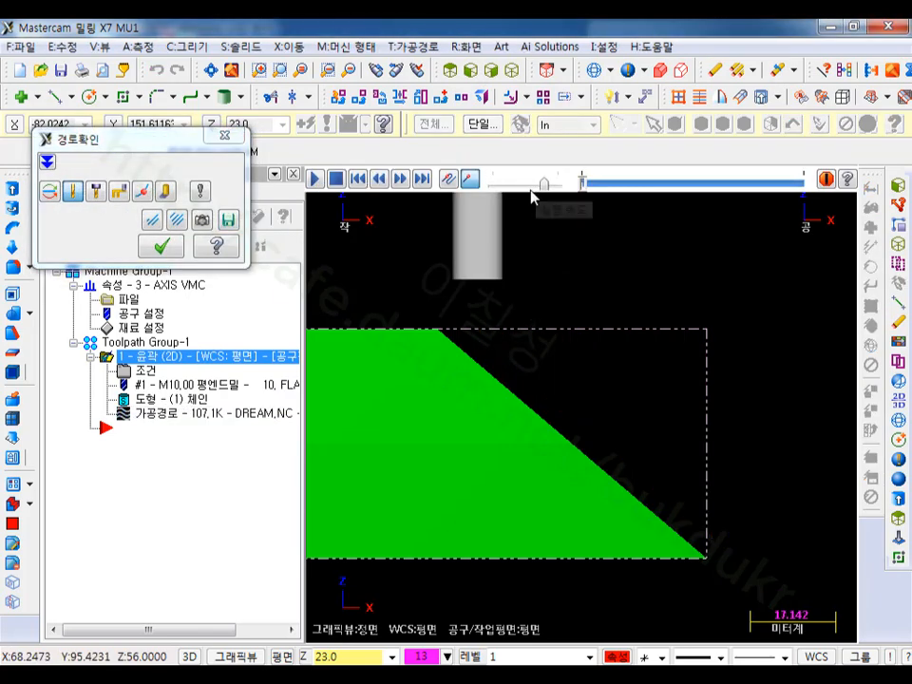
scroll(421, 320, "up", 8)
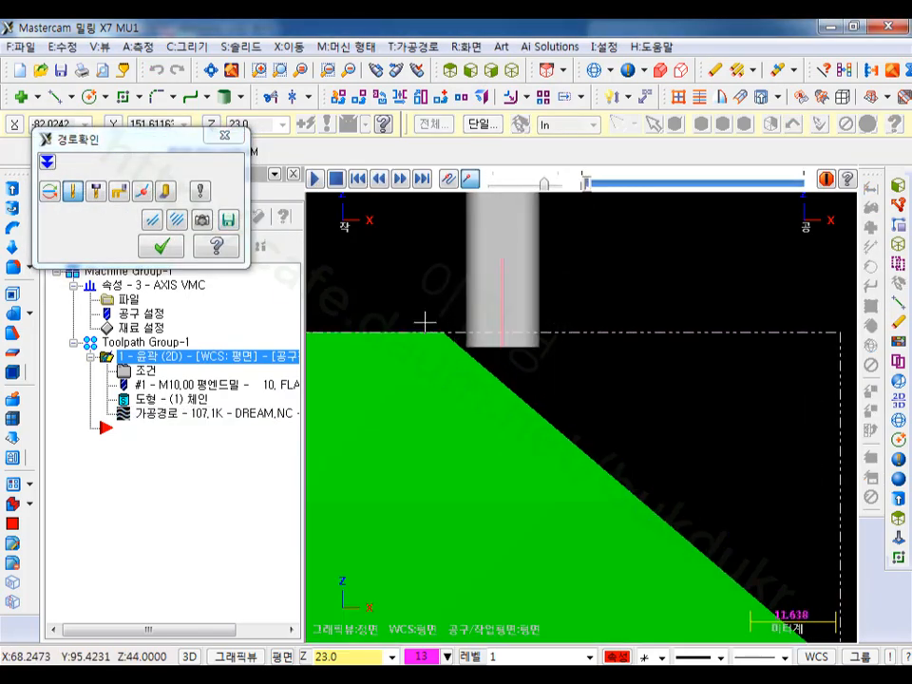
scroll(428, 376, "up", 1)
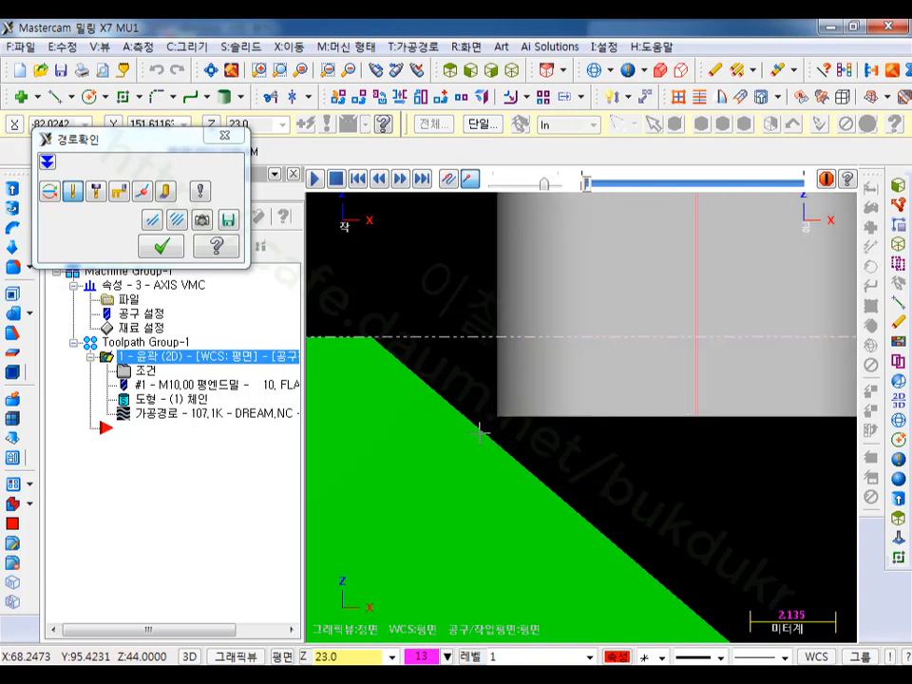
scroll(347, 221, "down", 2)
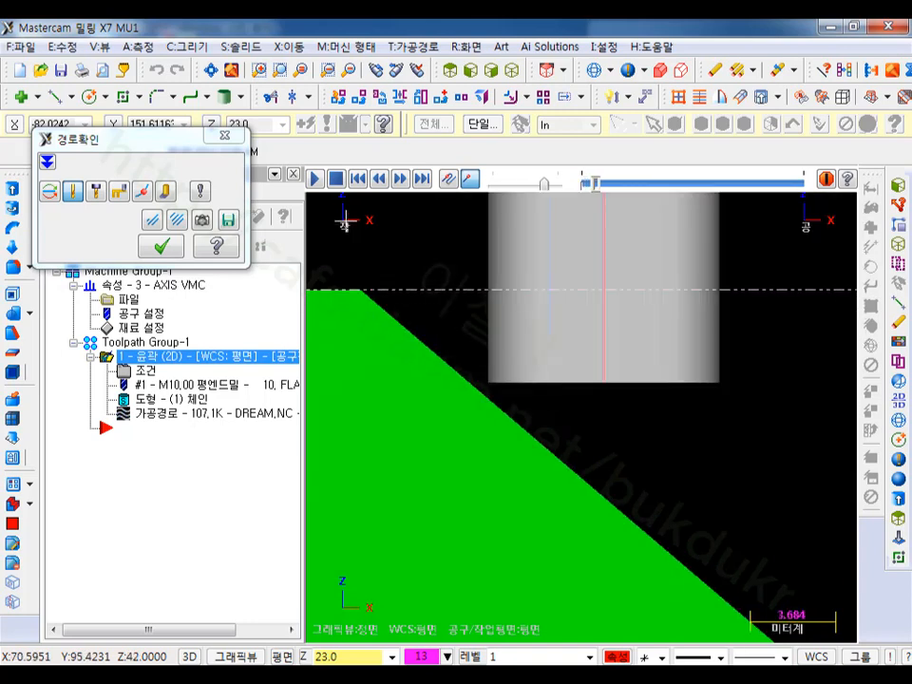
scroll(489, 381, "up", 1)
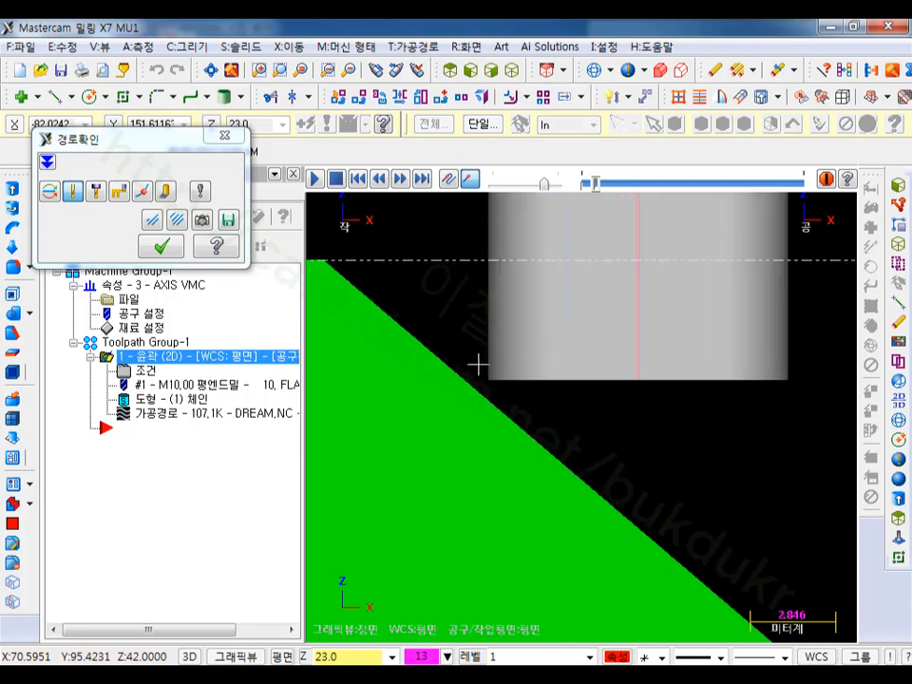
scroll(479, 363, "down", 2)
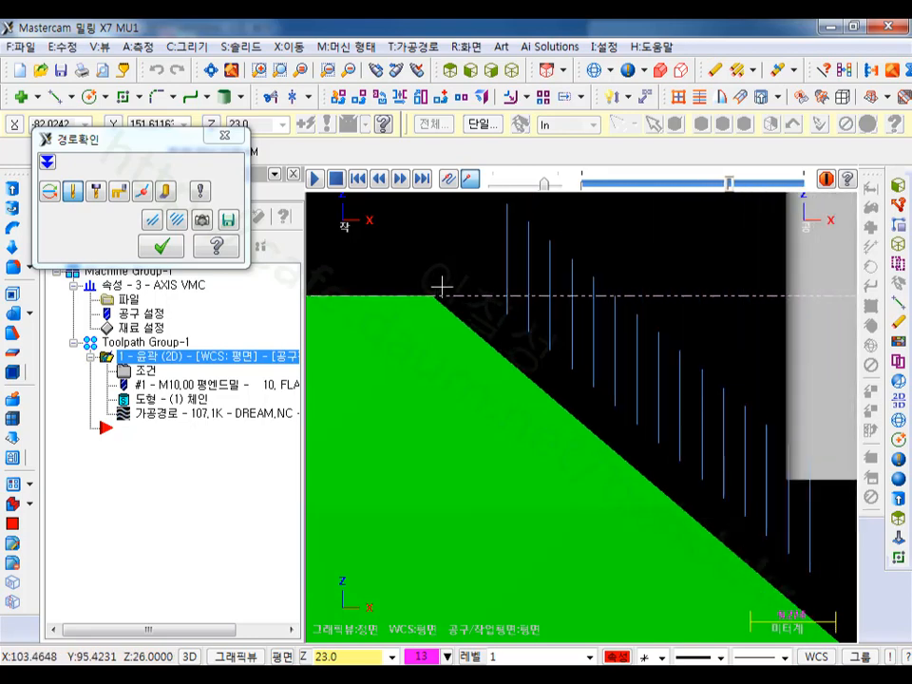
scroll(442, 288, "down", 1)
scroll(453, 277, "down", 2)
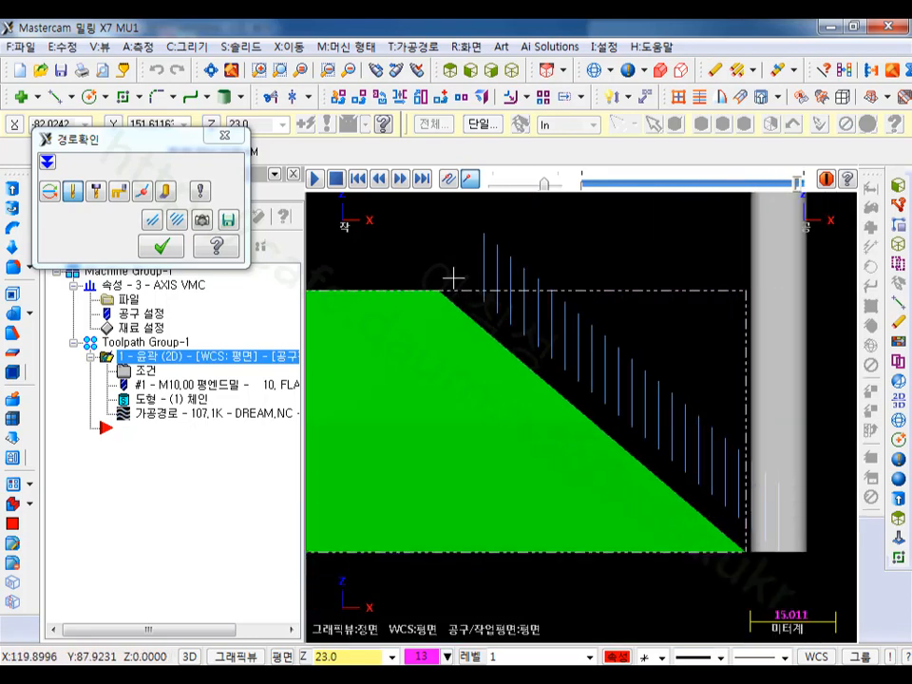
left_click(172, 248)
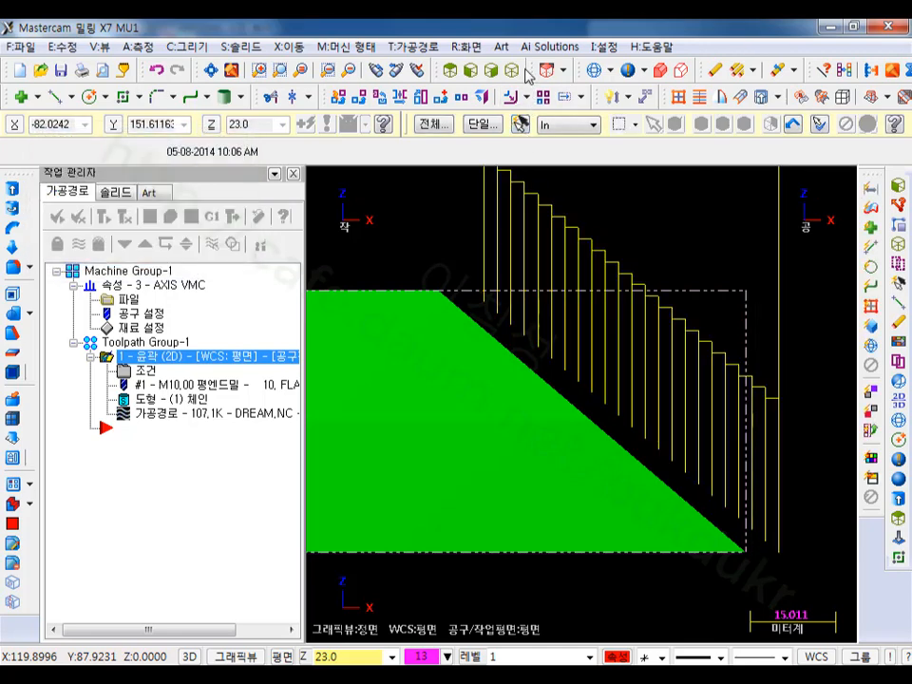
- Enable side multi-pass cutting for the contour operation with 50 roughing passes at 5.0 spacing and regenerate the toolpath
left_click(514, 70)
scroll(439, 249, "down", 2)
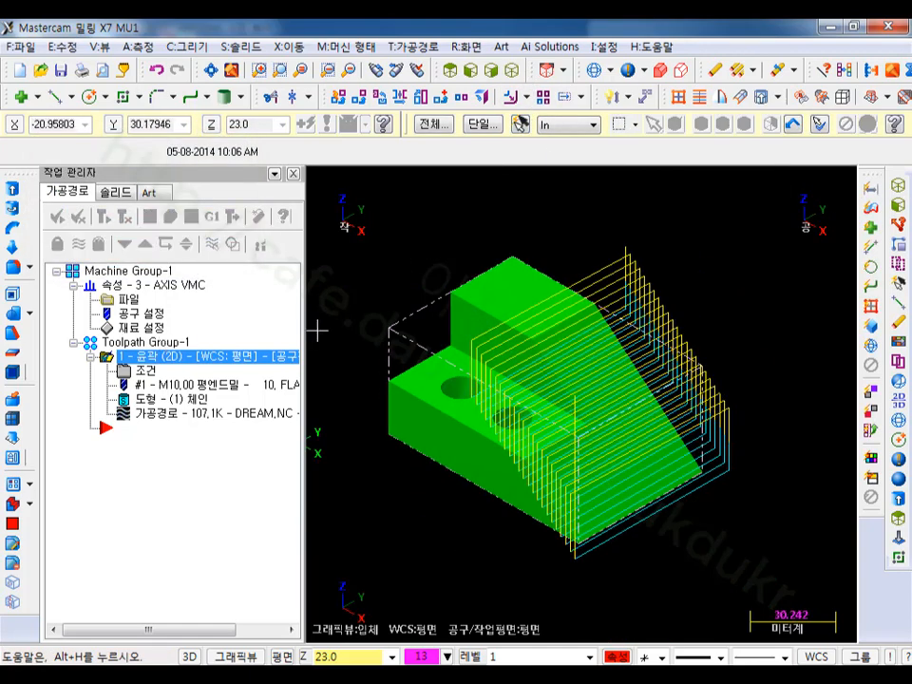
middle_click_drag(728, 295, 672, 244)
scroll(672, 244, "up", 2)
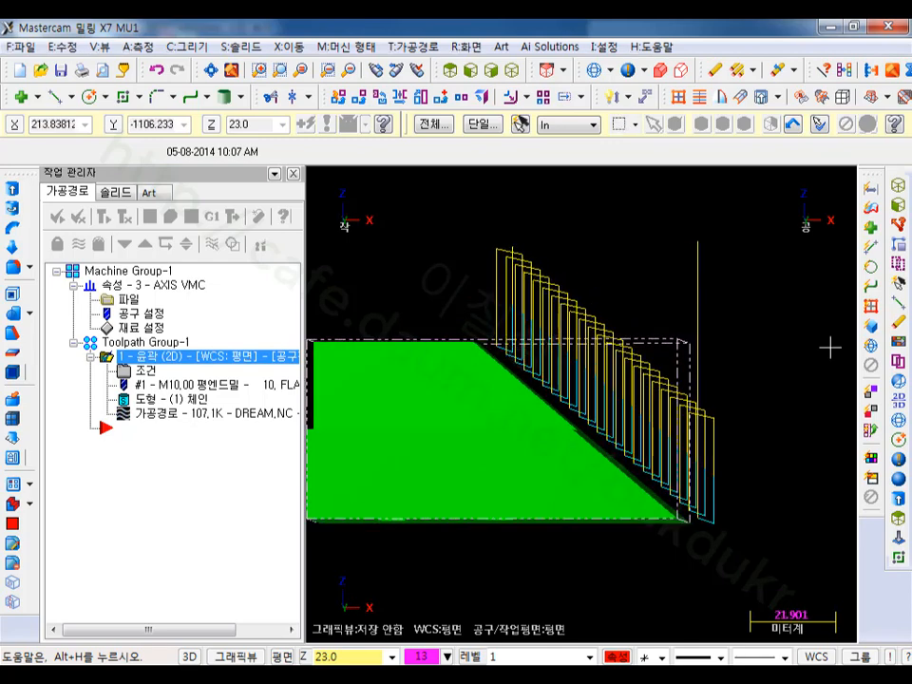
middle_click_drag(830, 345, 408, 299)
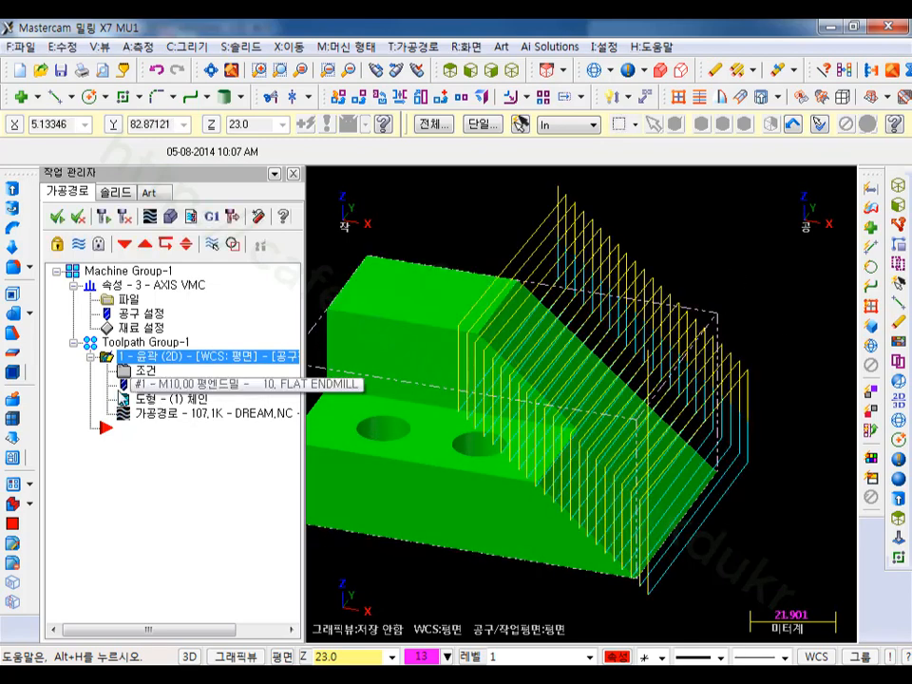
left_click(141, 373)
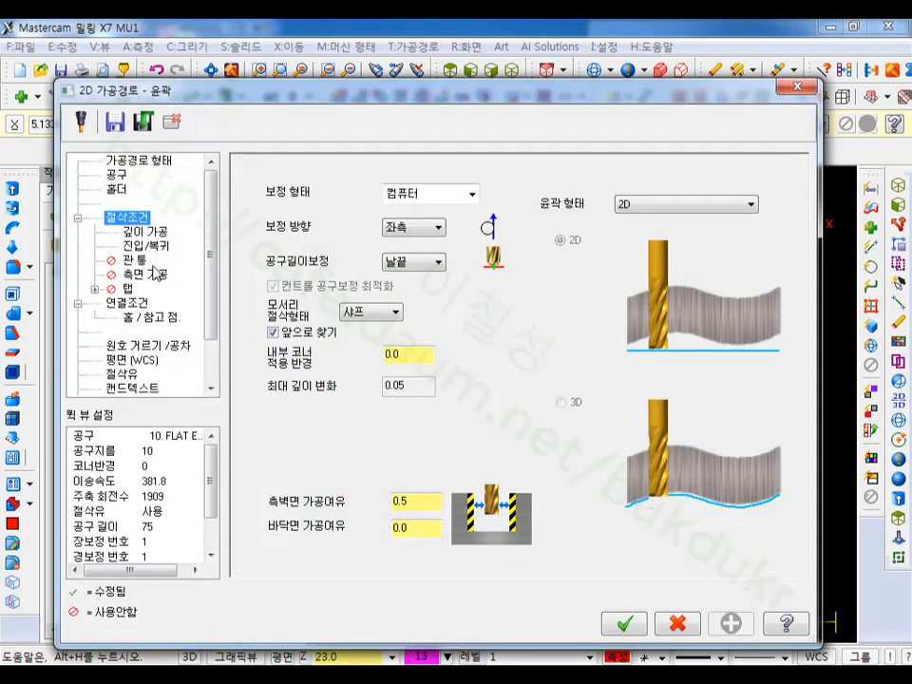
left_click(147, 274)
left_click(281, 188)
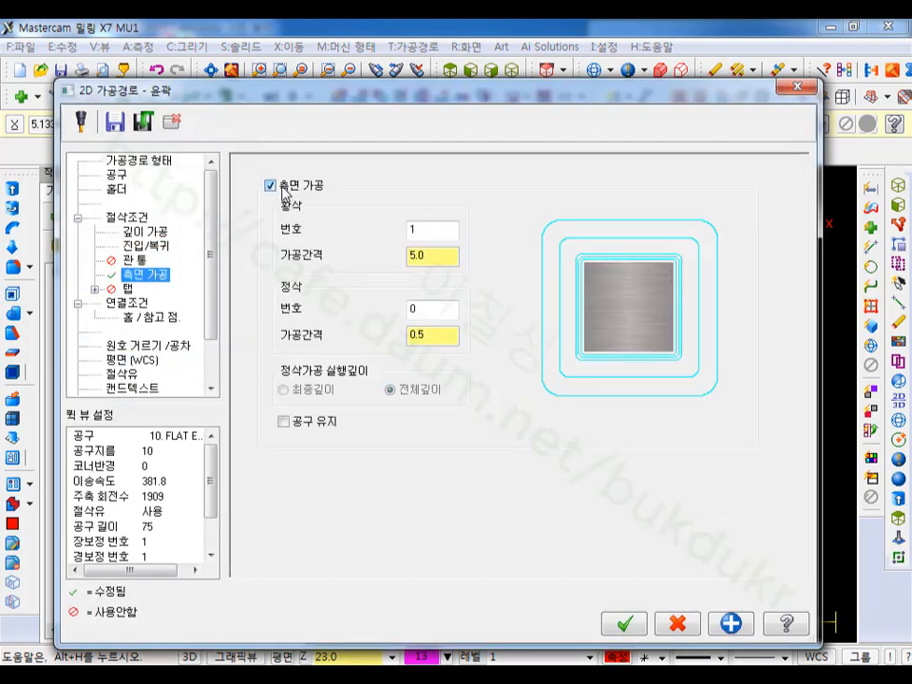
double_click(421, 227)
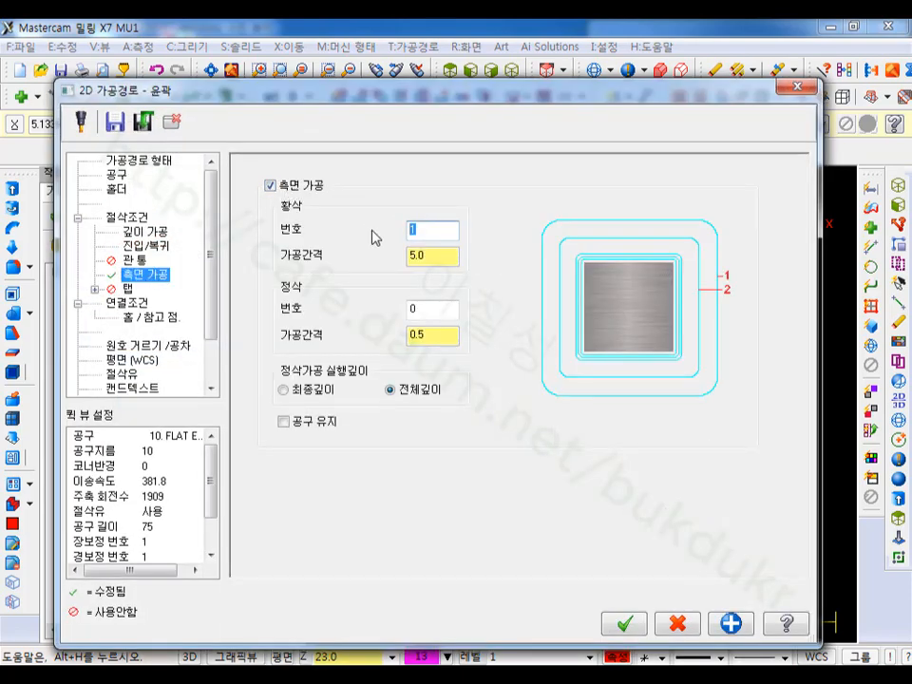
left_click(436, 256)
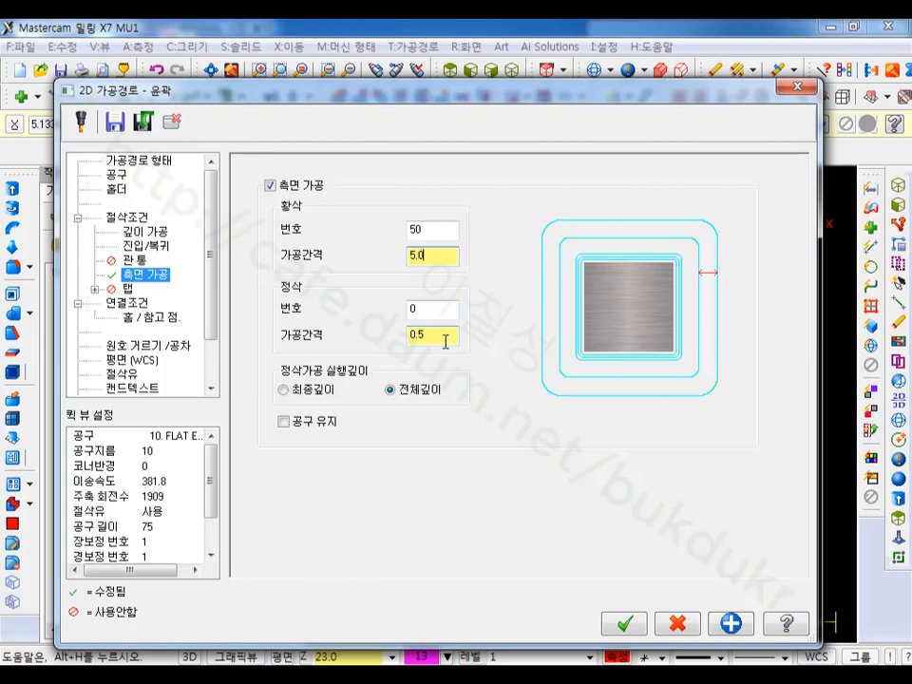
left_click(626, 624)
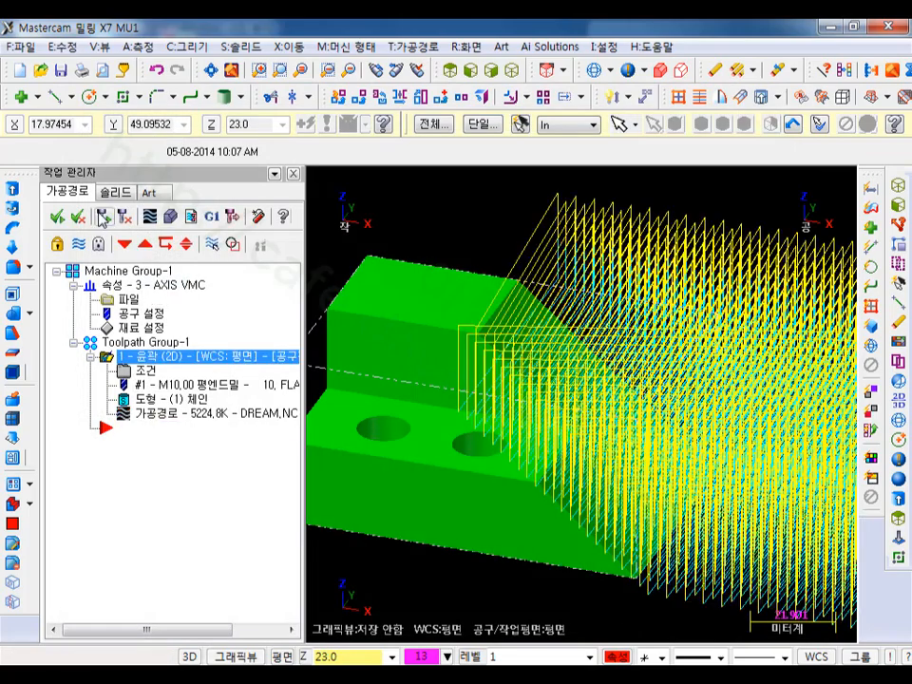
- Examine how far the multi-pass toolpath extends beyond the stock in the angled and top views
scroll(439, 247, "down", 3)
scroll(439, 247, "down", 2)
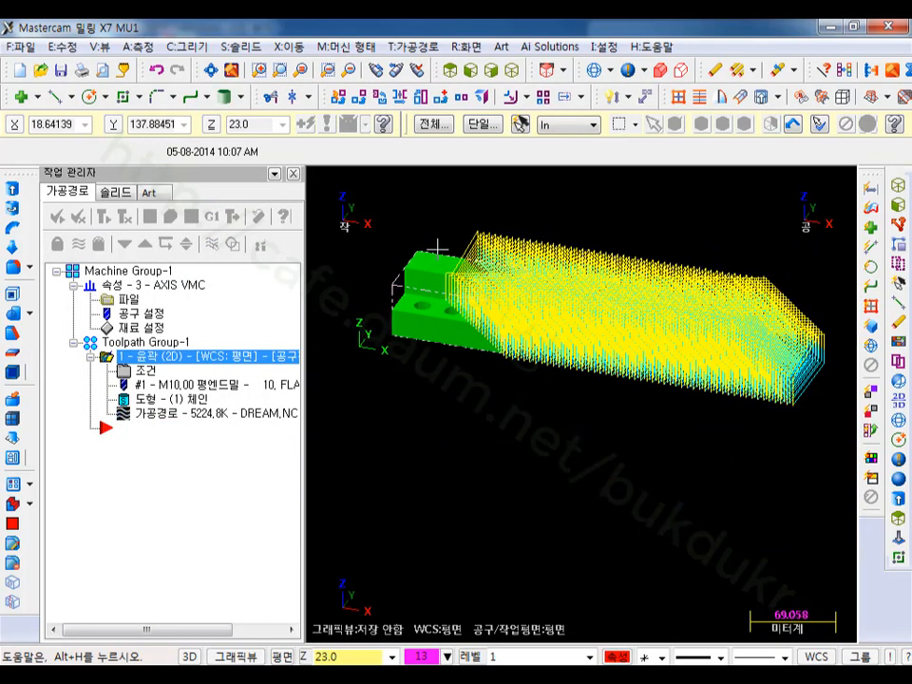
scroll(397, 224, "up", 5)
scroll(436, 297, "up", 1)
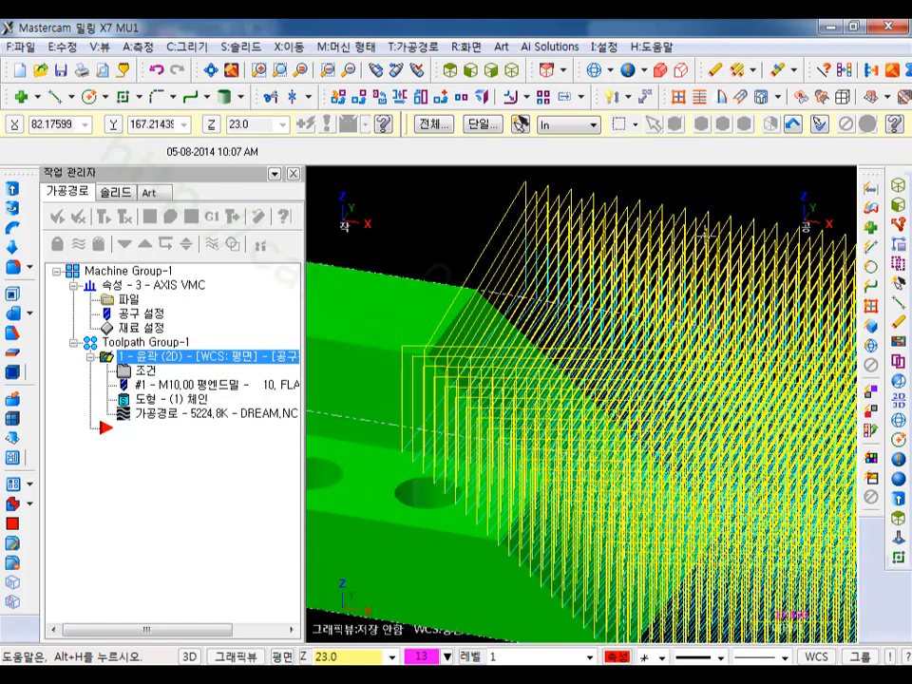
scroll(703, 239, "down", 2)
left_click(451, 73)
scroll(449, 291, "down", 3)
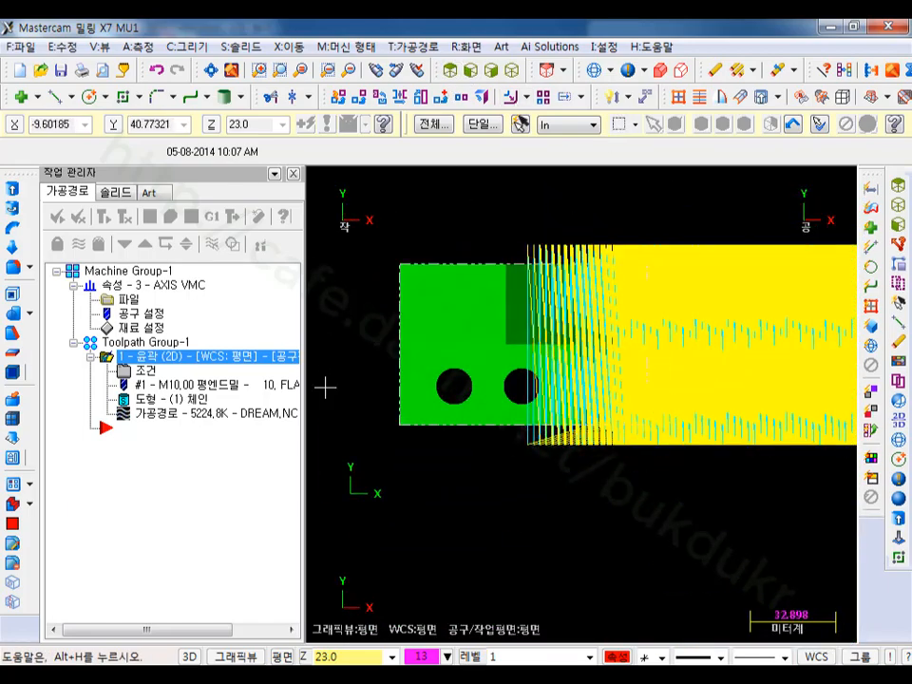
scroll(566, 272, "up", 2)
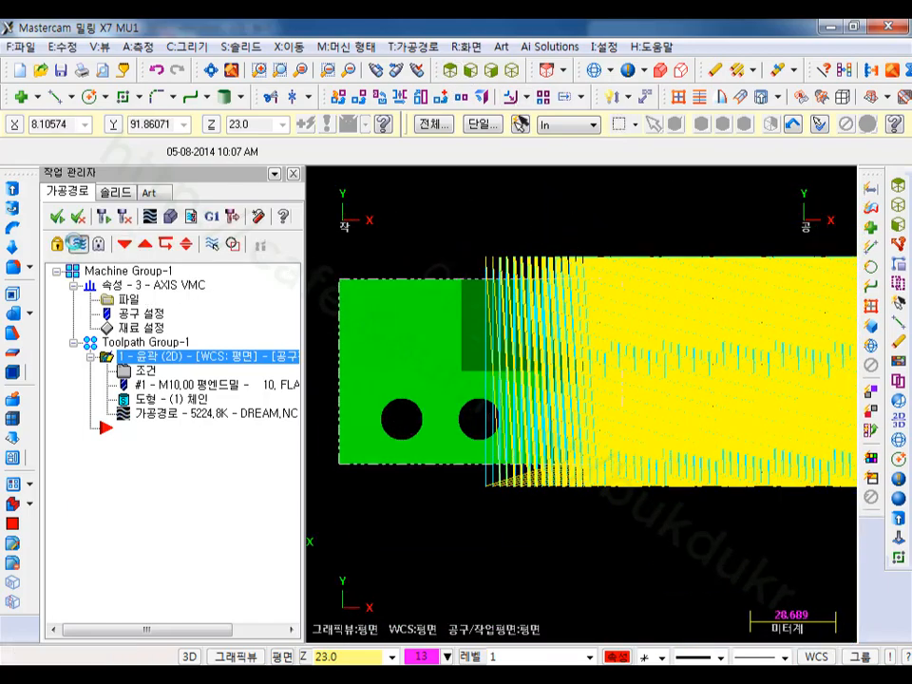
- Hide the contour toolpath's display and show the bare part with its stock outline in isometric view
left_click(76, 244)
scroll(357, 288, "up", 2)
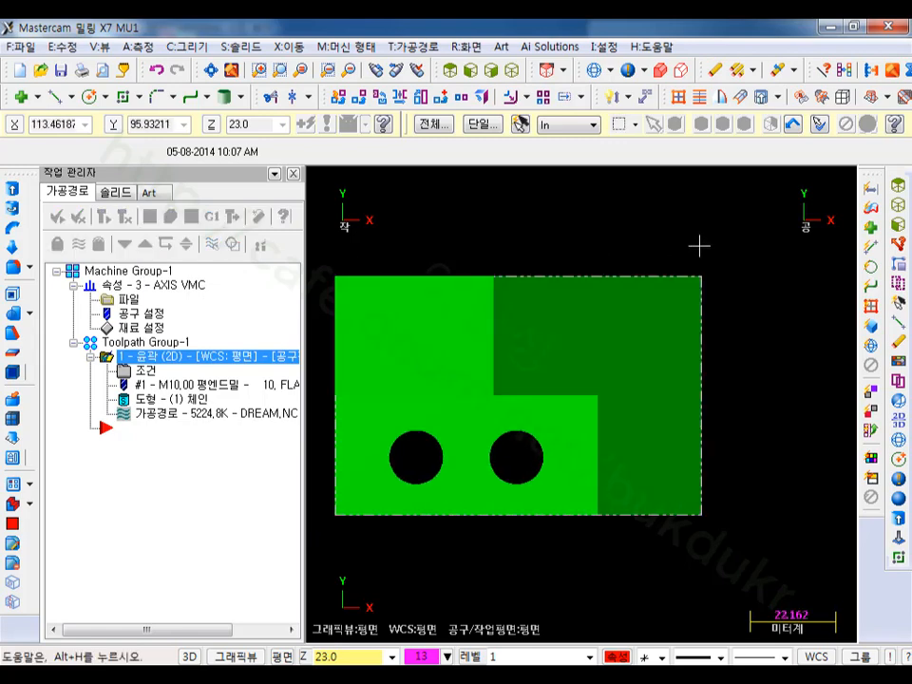
scroll(703, 242, "down", 1)
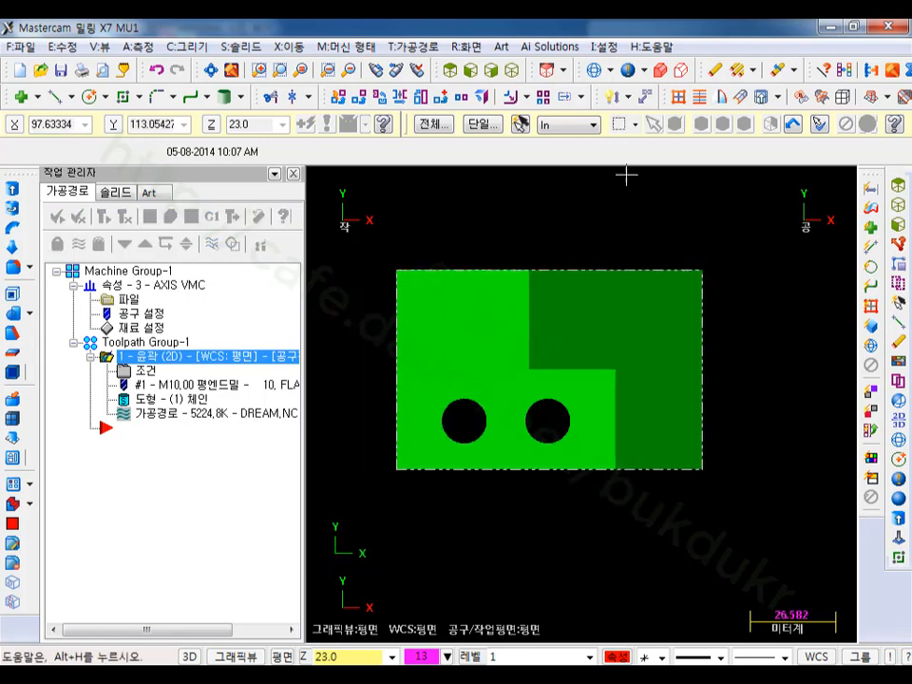
left_click(512, 69)
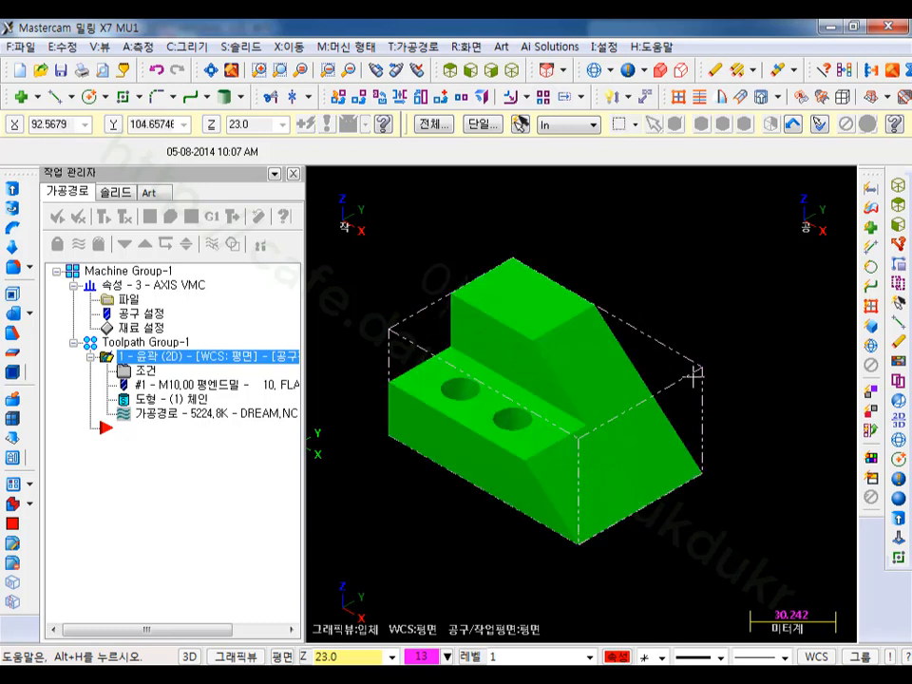
- Switch to the top view and 2D construction mode, and set the construction depth to Z 100
left_click(452, 75)
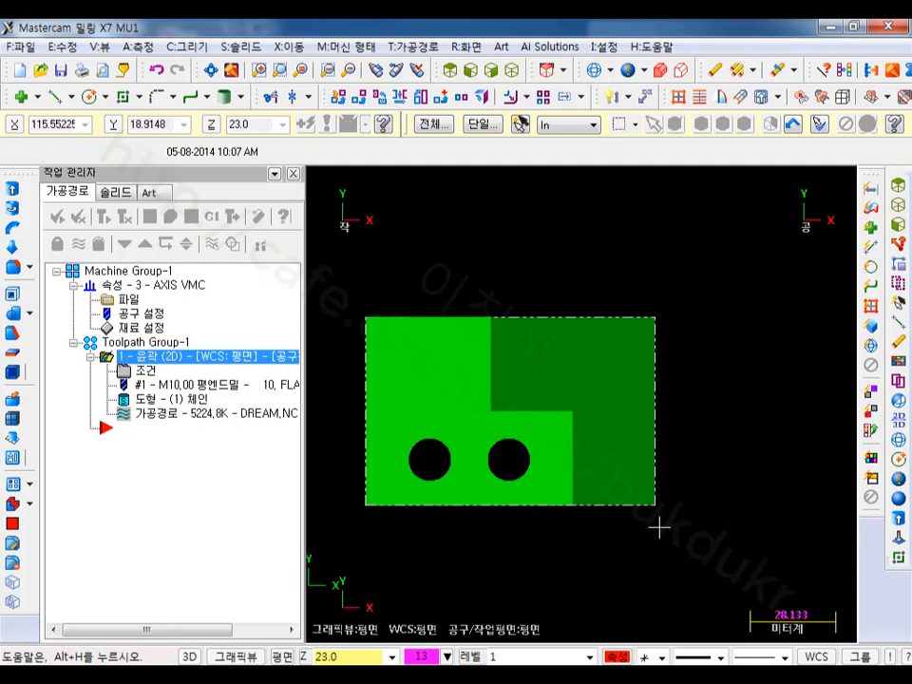
left_click(190, 657)
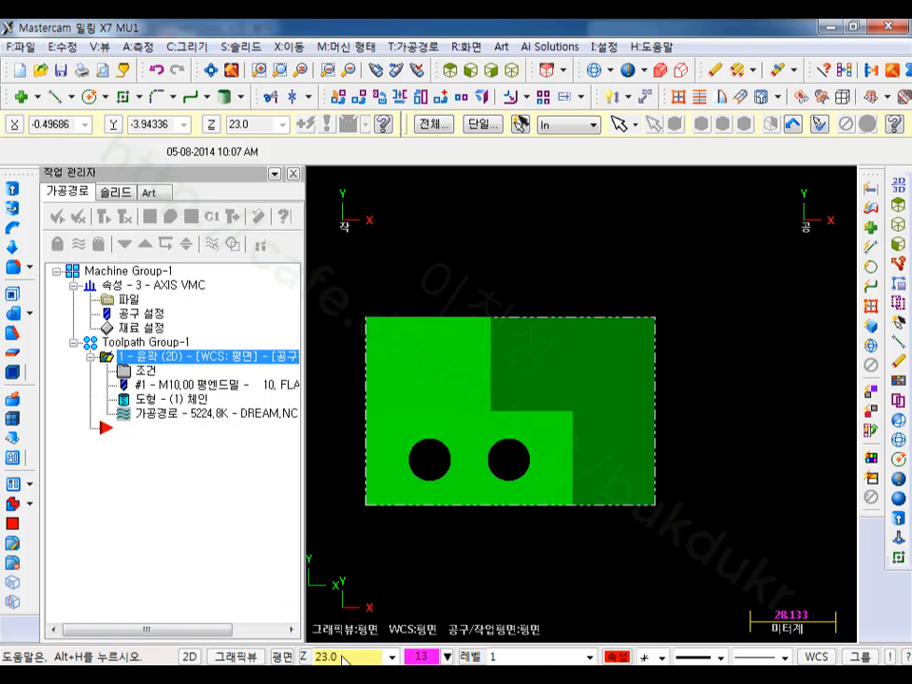
left_click(342, 656)
type("100")
key("Return")
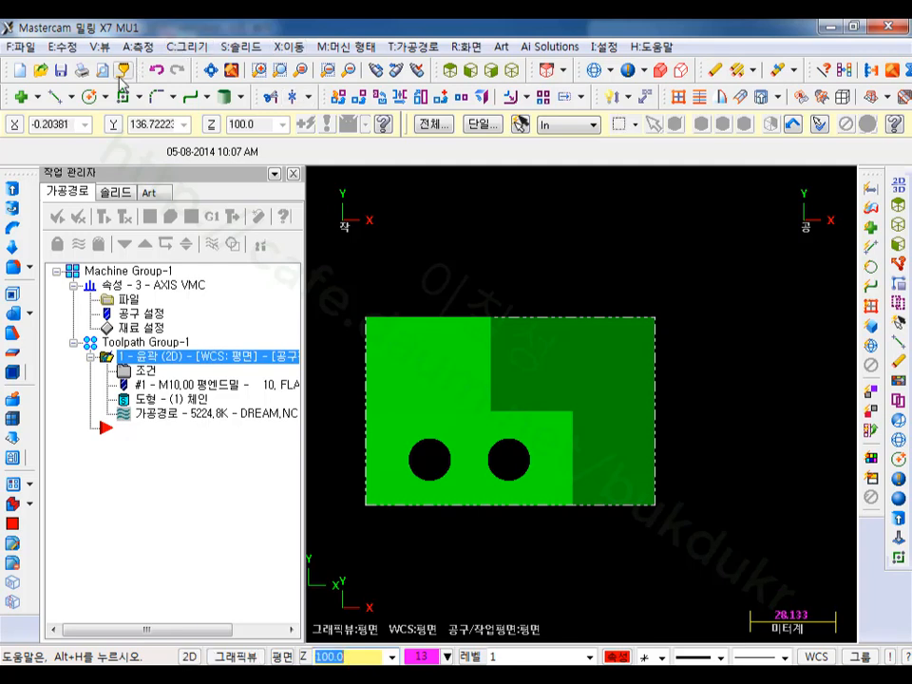
- Draw a 95 by 62 rectangle between opposite corners of the stock outline at the raised construction depth
left_click(122, 96)
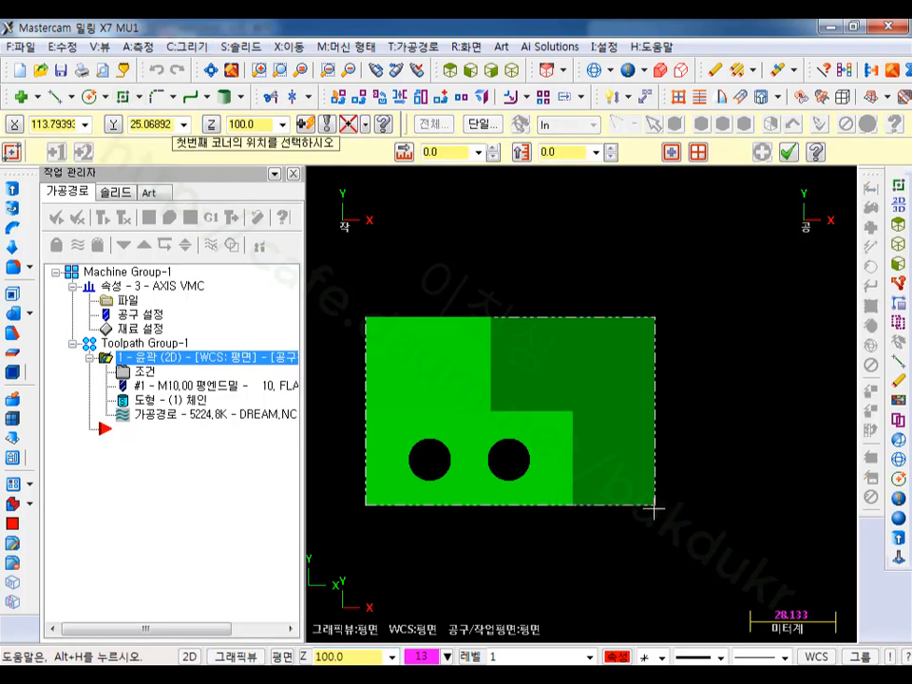
left_click(656, 506)
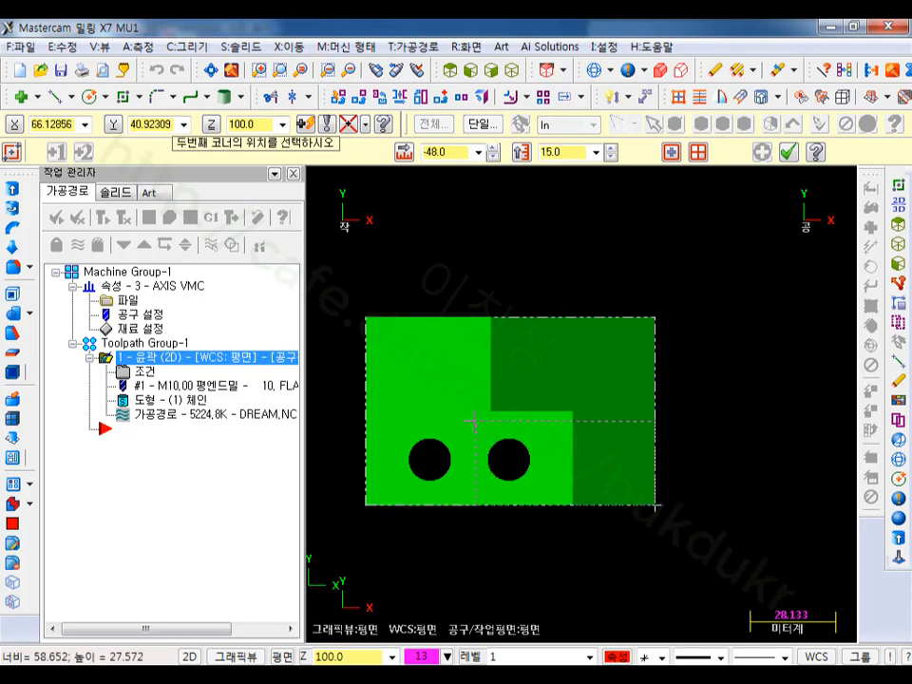
left_click(367, 319)
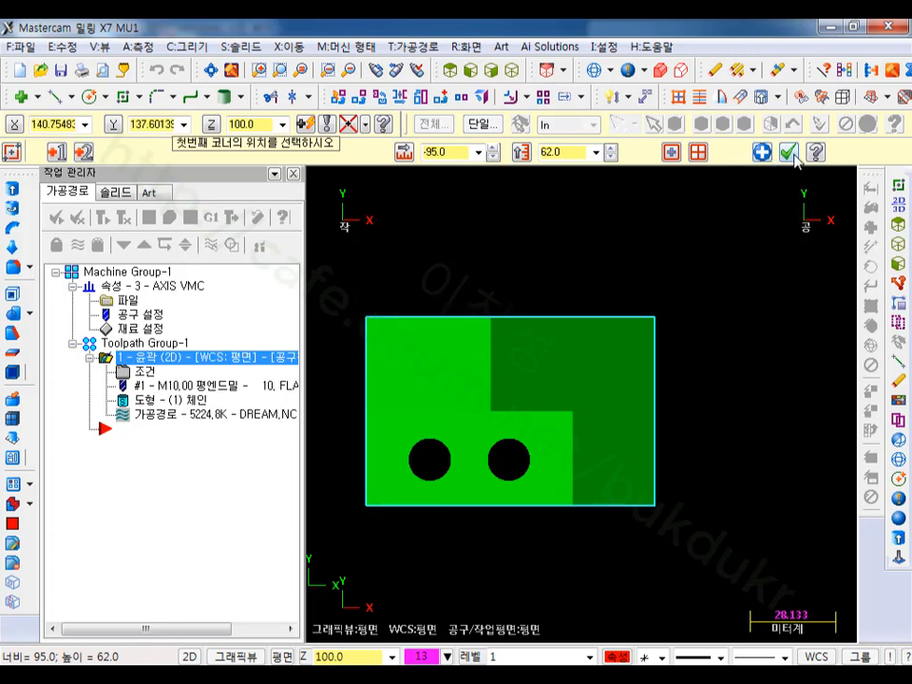
key("Escape")
mouse_move(659, 296)
middle_mouse_down()
mouse_move(707, 208)
mouse_move(803, 328)
middle_mouse_up()
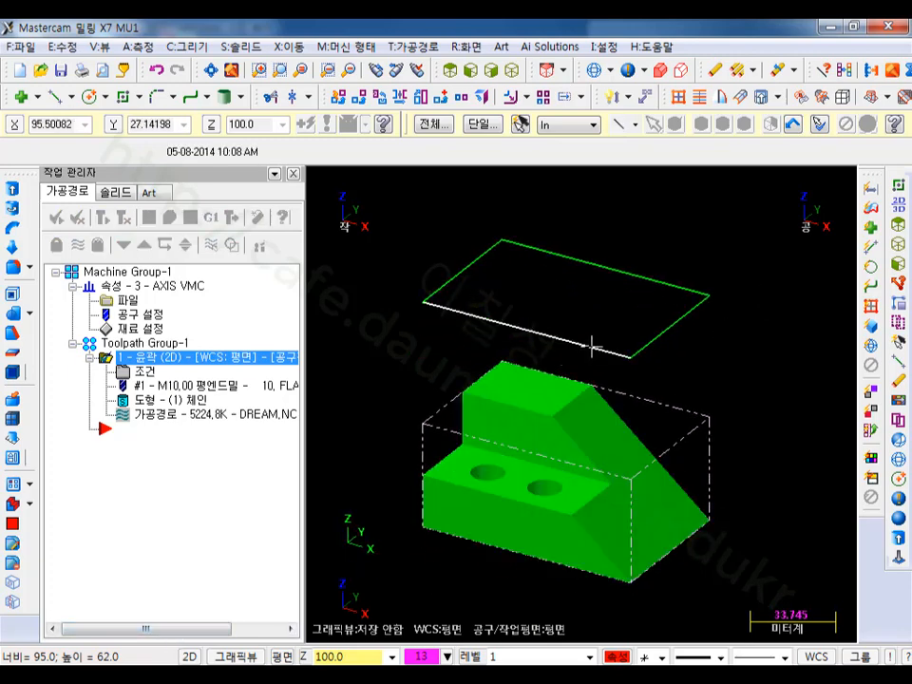
- Offset the raised rectangle outward by 6 as a chain with rounded corners, moving the original instead of copying it
left_click(509, 96)
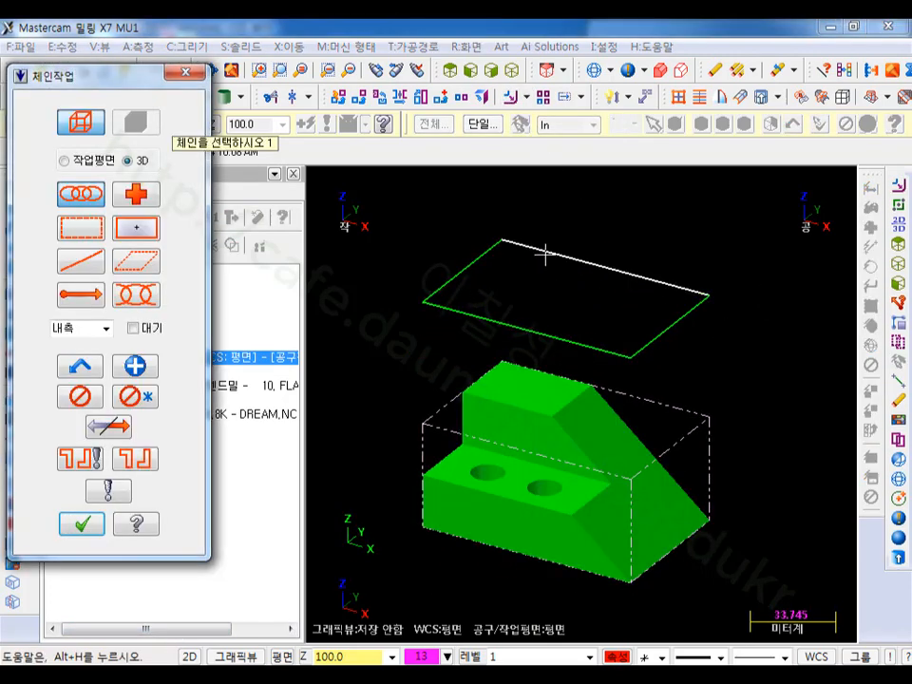
left_click(545, 253)
left_click(86, 524)
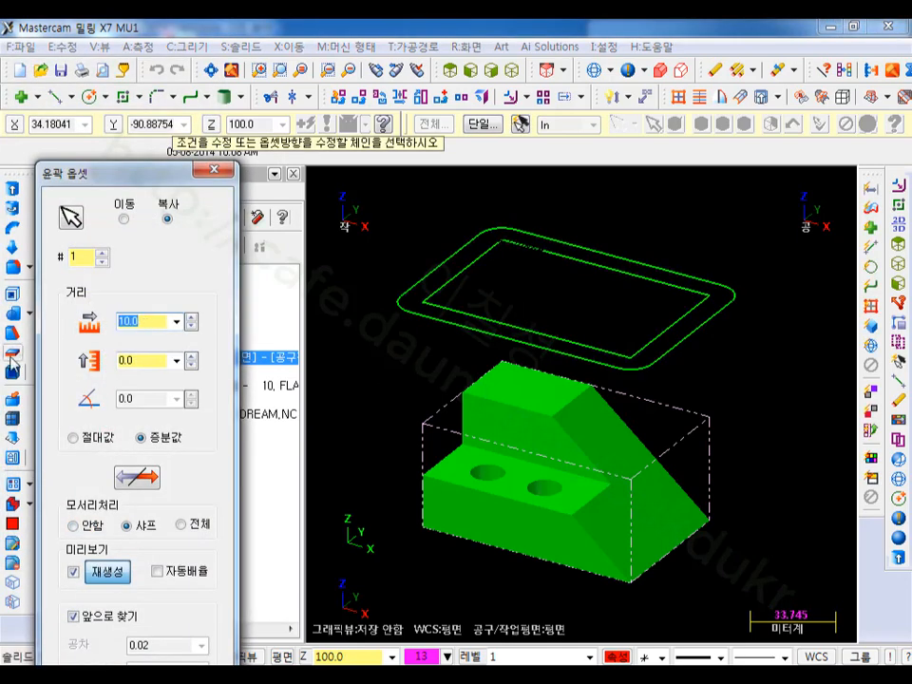
type("6")
key("Return")
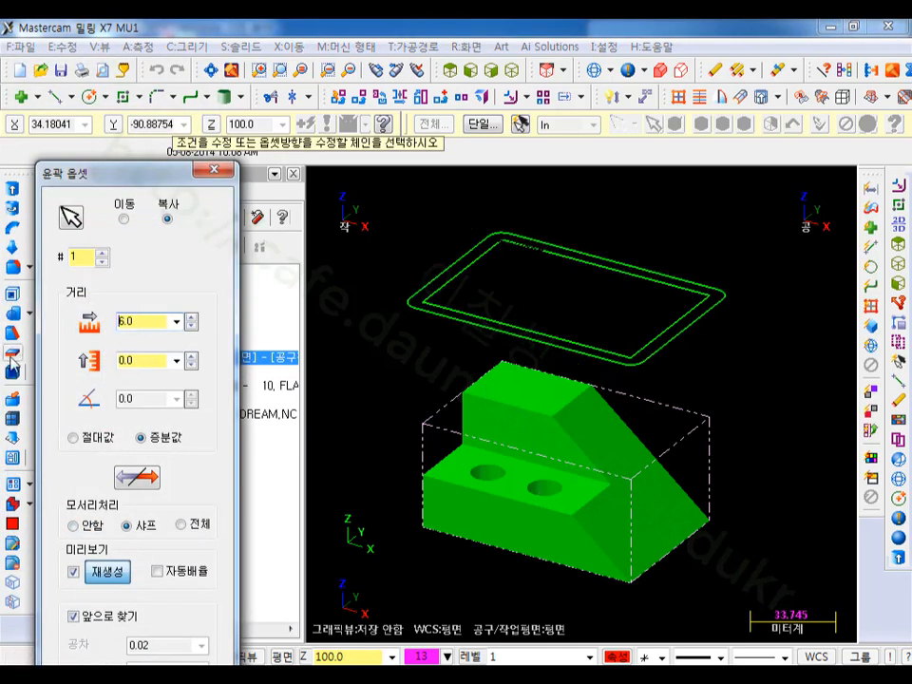
left_click(124, 219)
left_click_drag(152, 175, 190, 74)
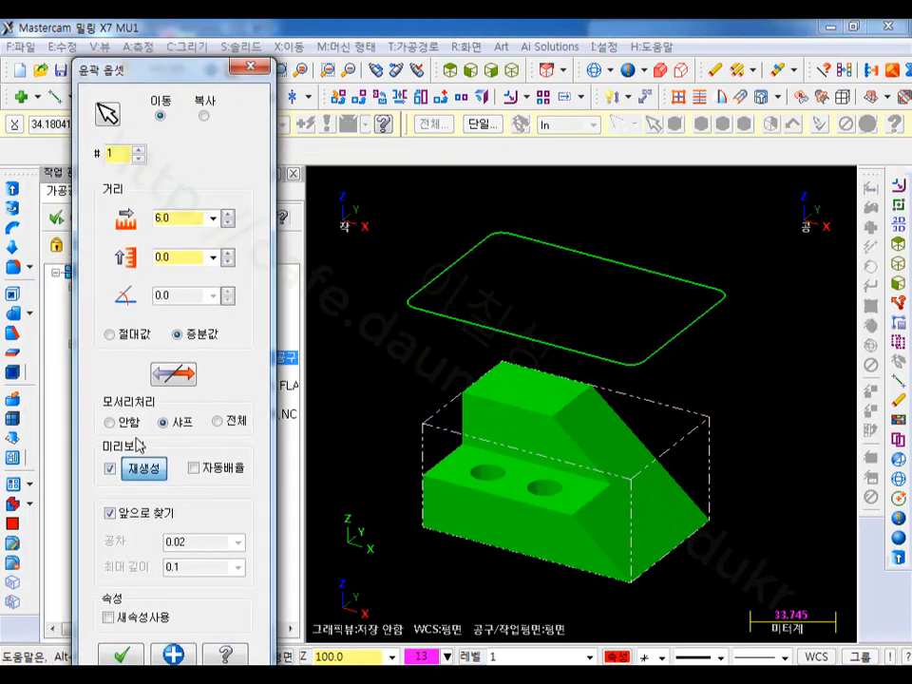
left_click(121, 656)
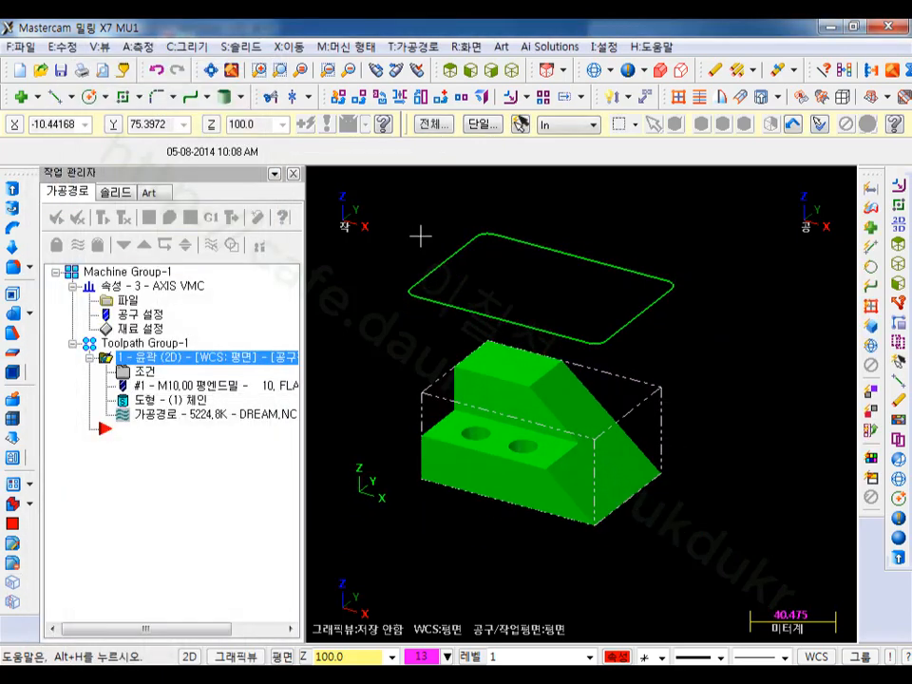
- Create a trim operation that trims the 2D contour toolpath to the offset boundary, keeping the side inside it
left_click(413, 47)
left_click(525, 511)
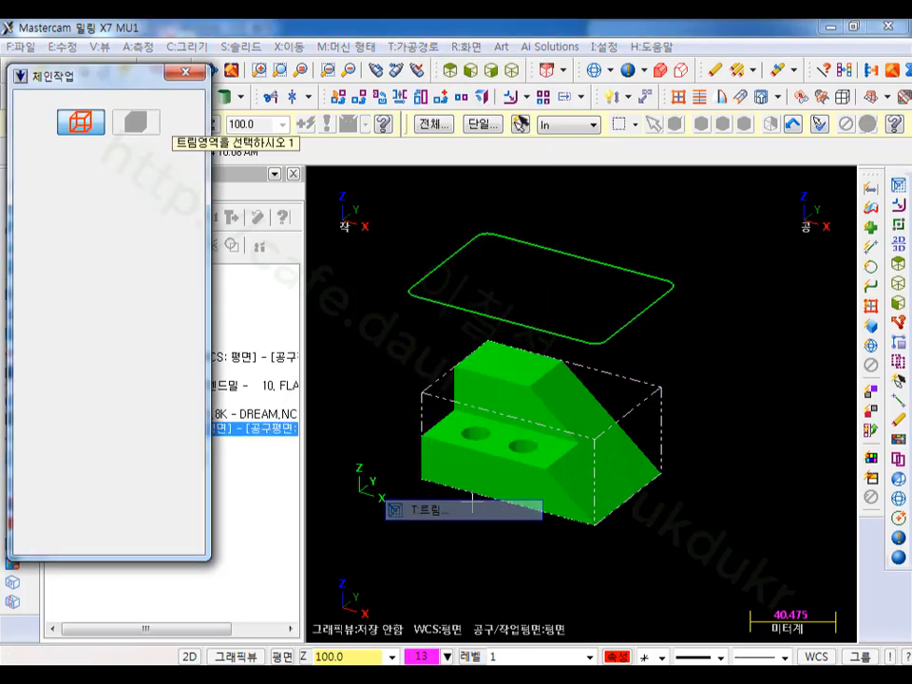
left_click(446, 266)
left_click(82, 524)
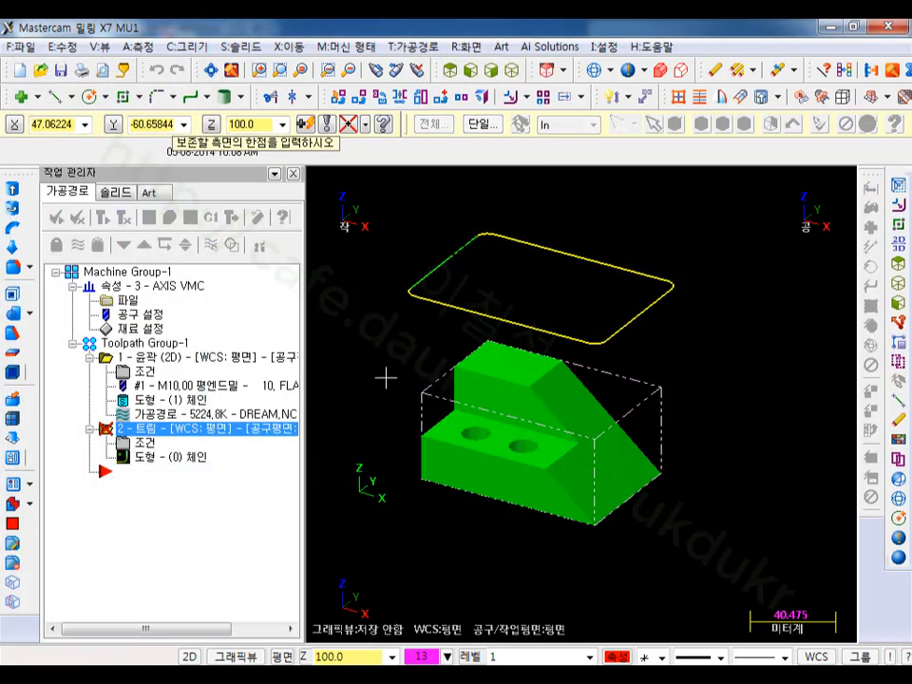
left_click(530, 394)
left_click(190, 264)
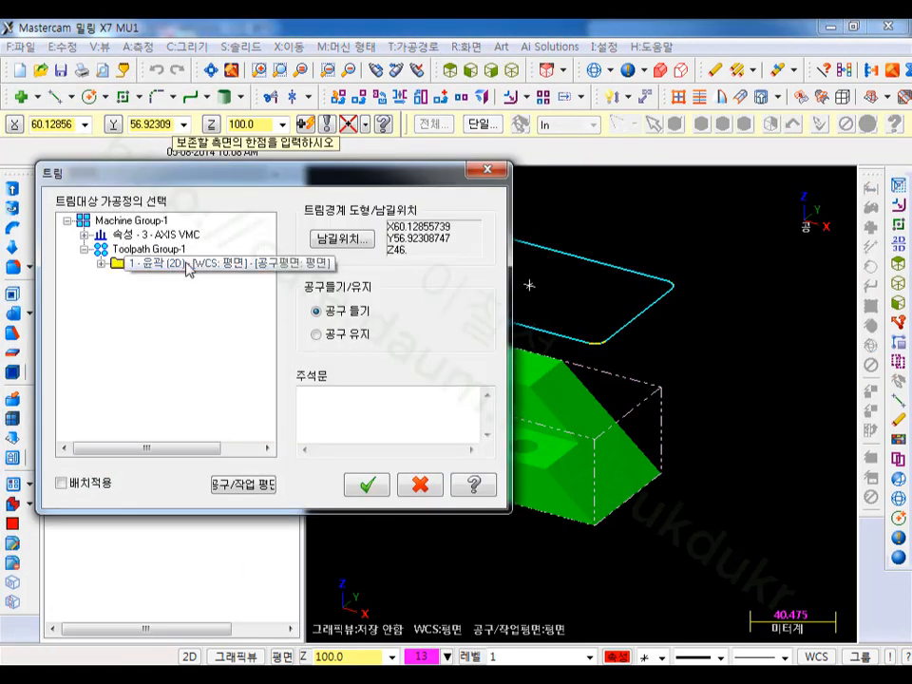
left_click(368, 486)
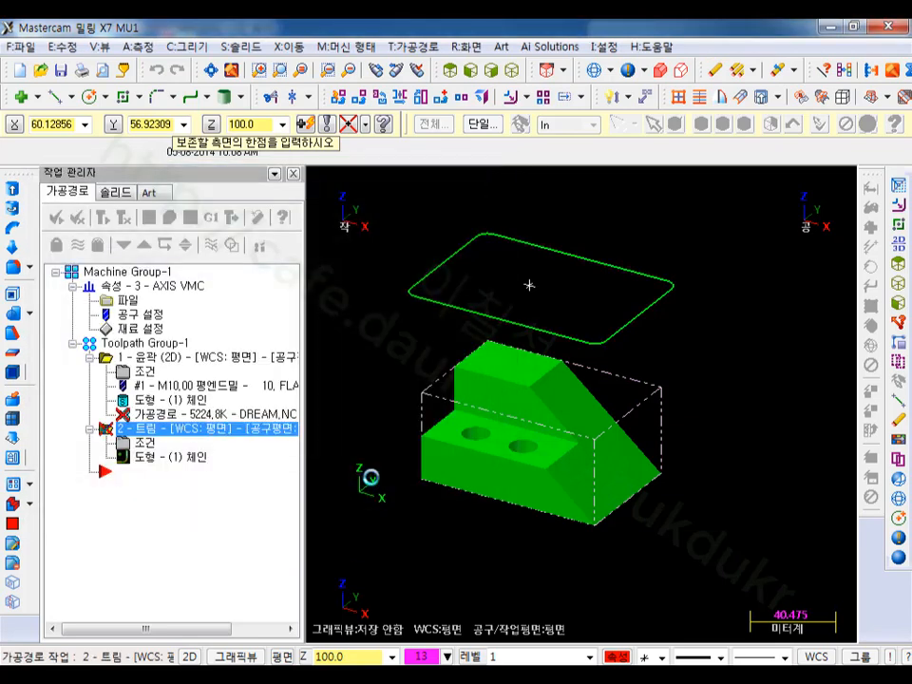
- Display the trimmed contour toolpath and inspect it from several angles around the sloped face
left_click(140, 357)
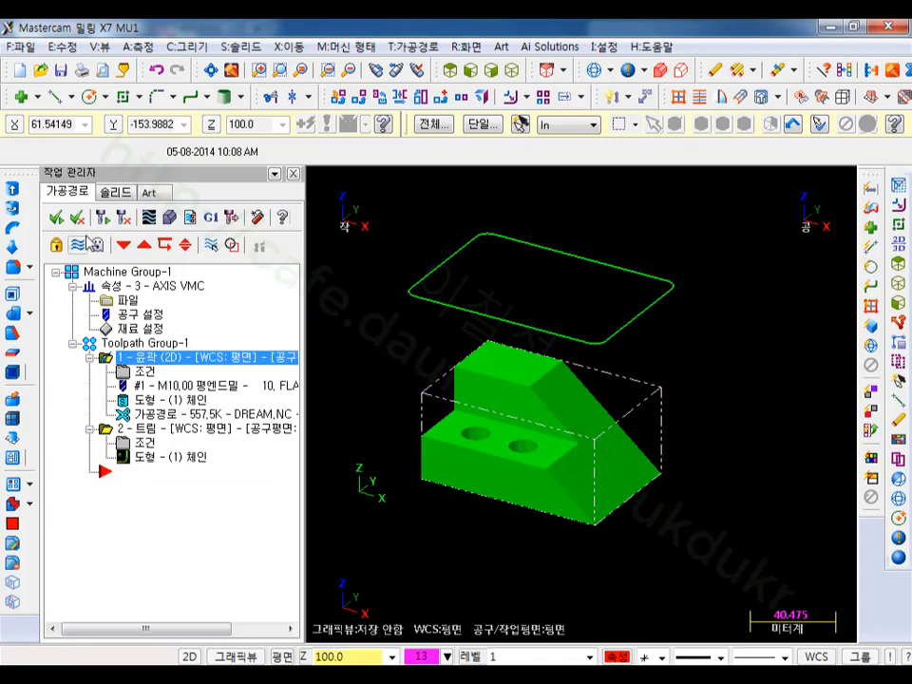
left_click(80, 245)
scroll(515, 461, "up", 2)
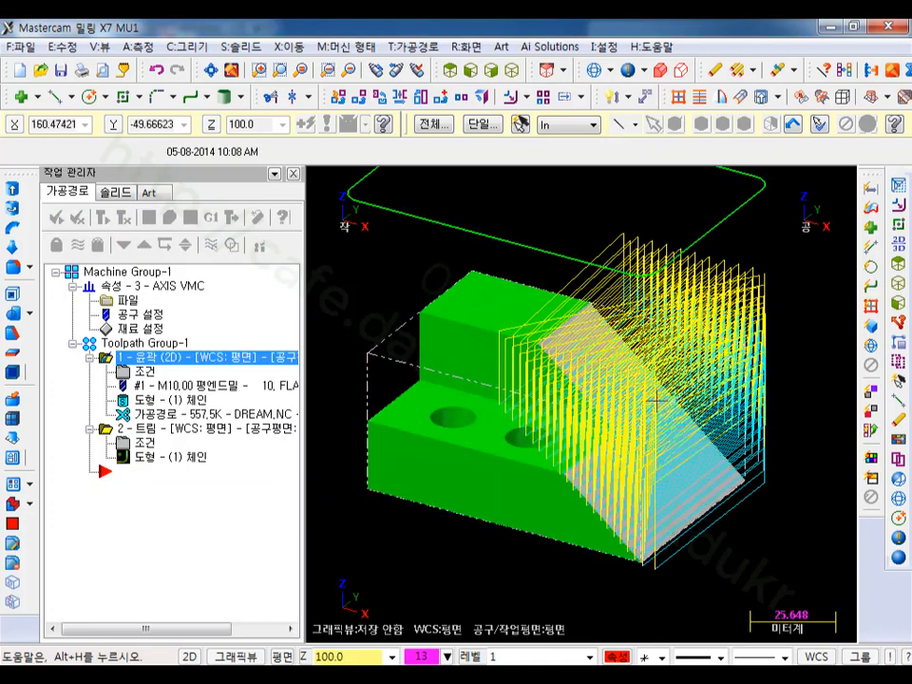
middle_click_drag(656, 401, 718, 352)
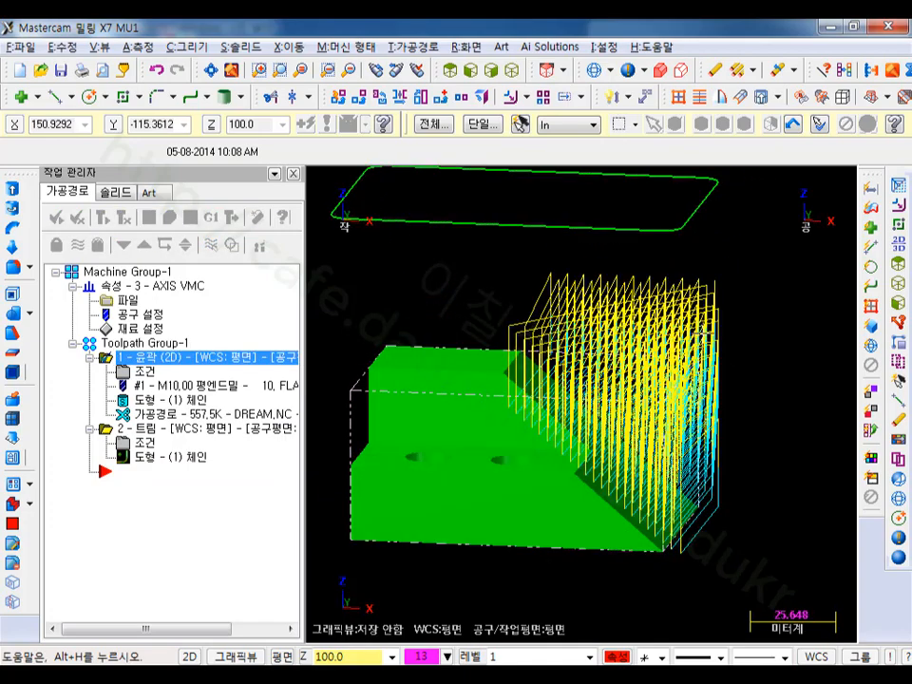
middle_click_drag(530, 249, 558, 245)
middle_click_drag(698, 305, 509, 228)
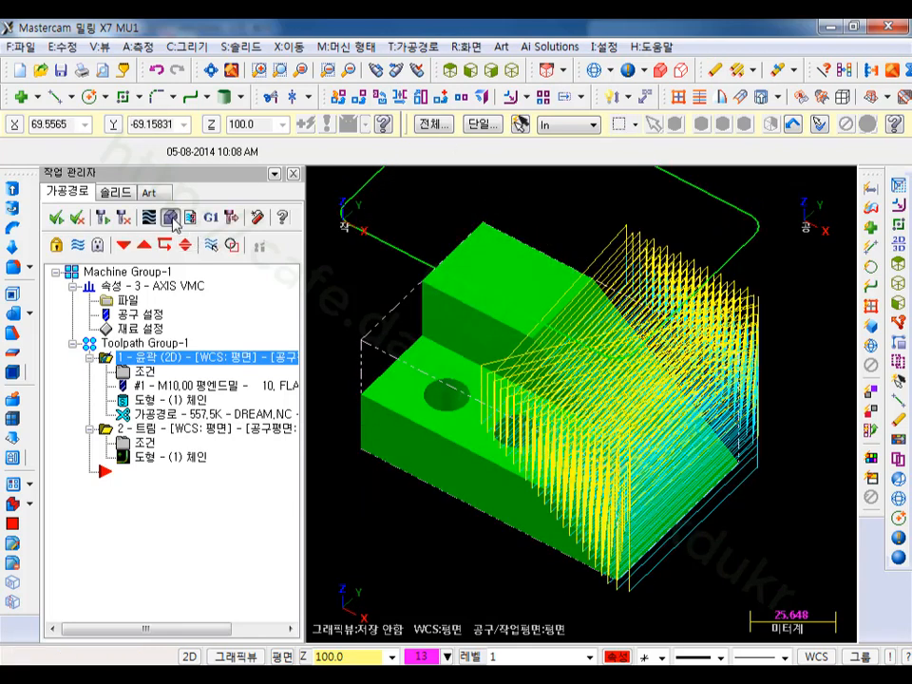
- Run the Verify simulation of the trimmed contour operation on the stock in an enlarged simulator window
left_click(171, 218)
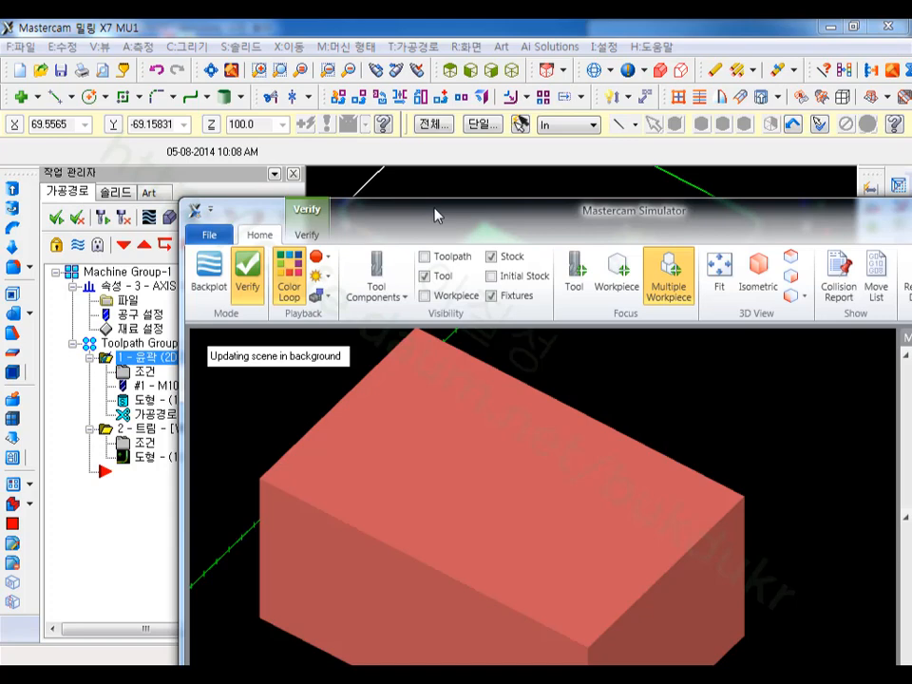
double_click(434, 208)
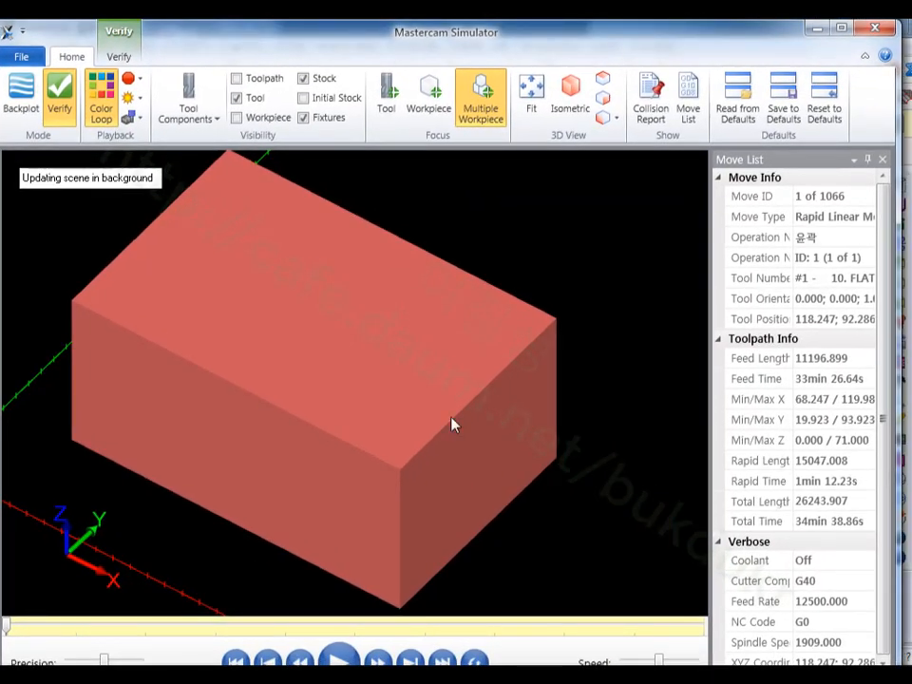
left_click(339, 659)
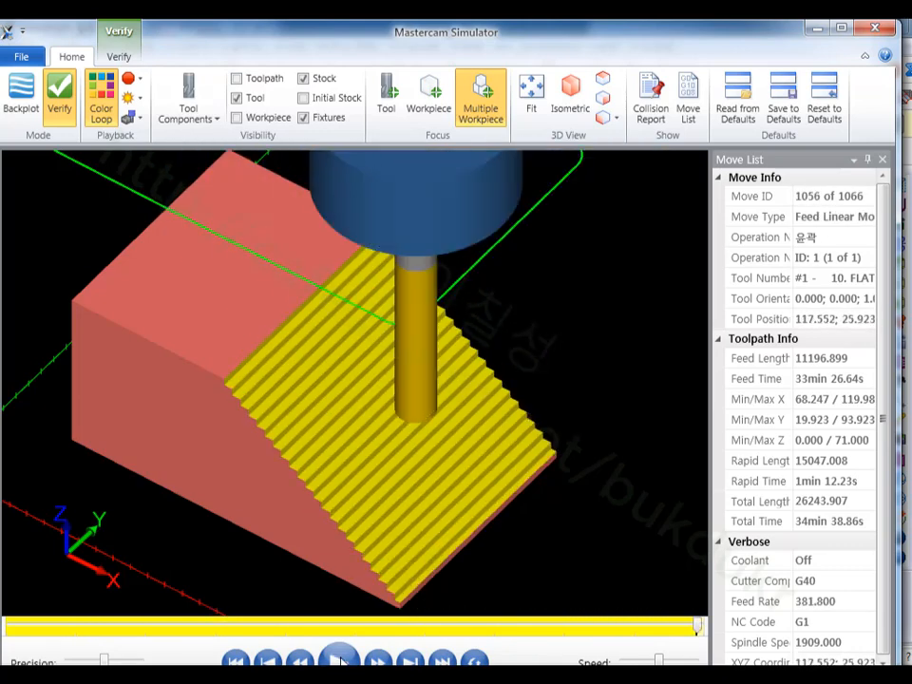
- Examine the simulated cut on the sloped face from several angles and distances, and close the simulator
scroll(622, 462, "down", 2)
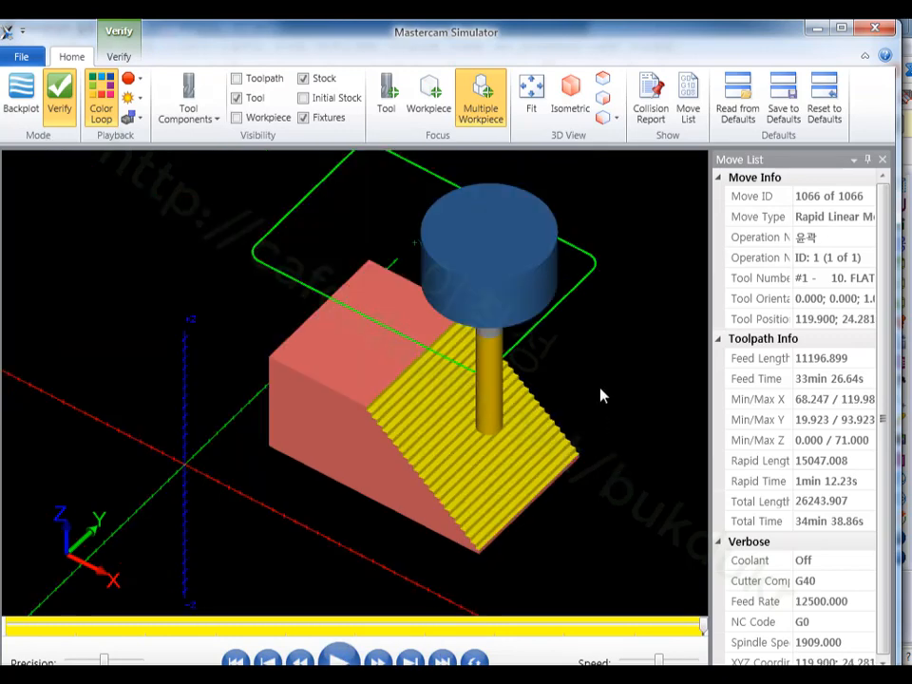
middle_click_drag(600, 395, 595, 366)
key("alt")
scroll(532, 355, "up", 3)
middle_click_drag(532, 355, 543, 335)
key("alt")
scroll(545, 327, "down", 3)
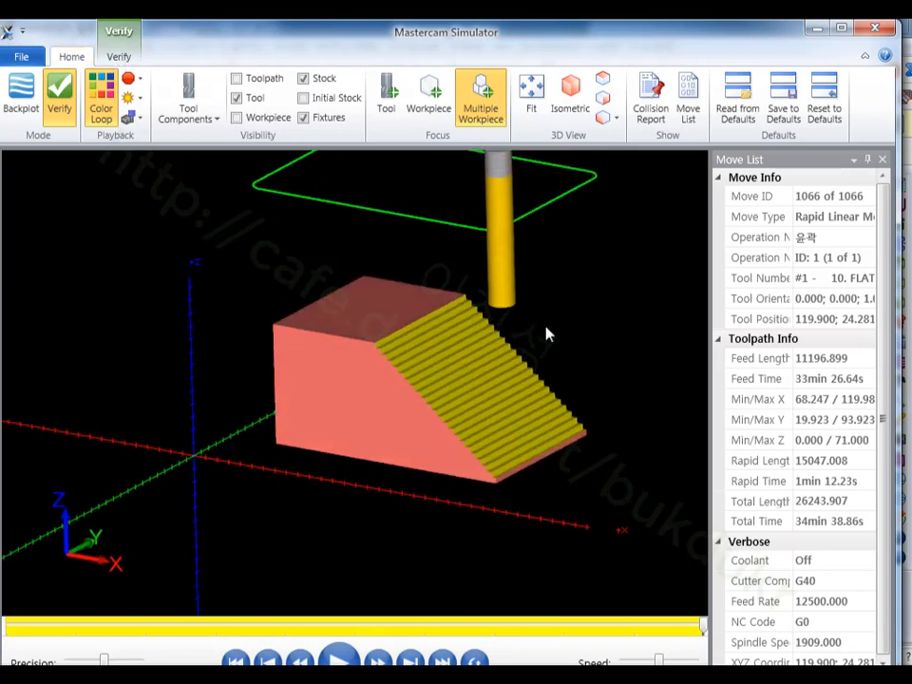
scroll(551, 322, "up", 3)
scroll(609, 381, "down", 3)
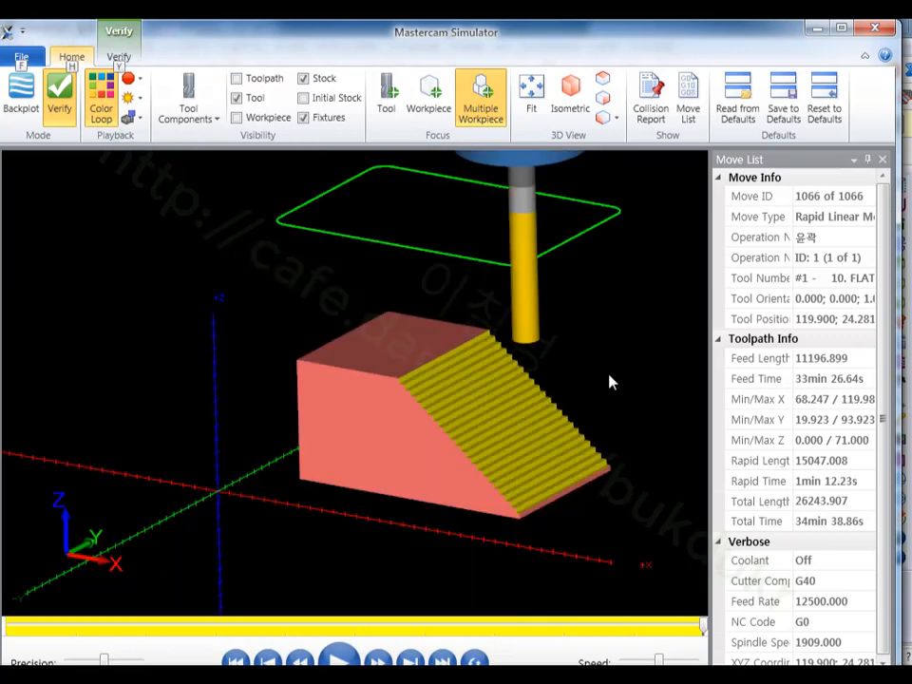
middle_click_drag(609, 381, 609, 368)
key("alt")
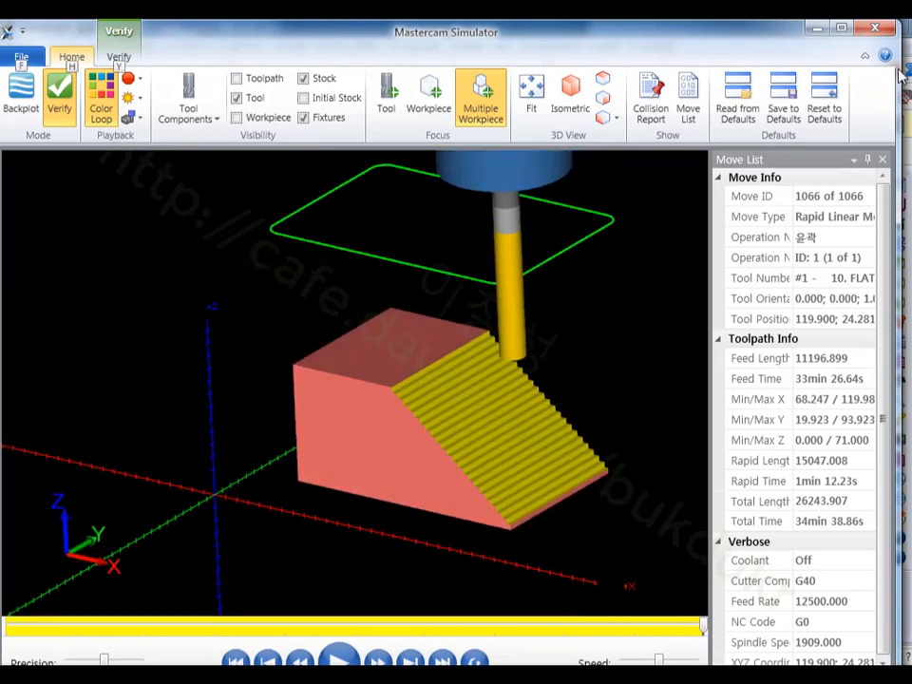
left_click(875, 27)
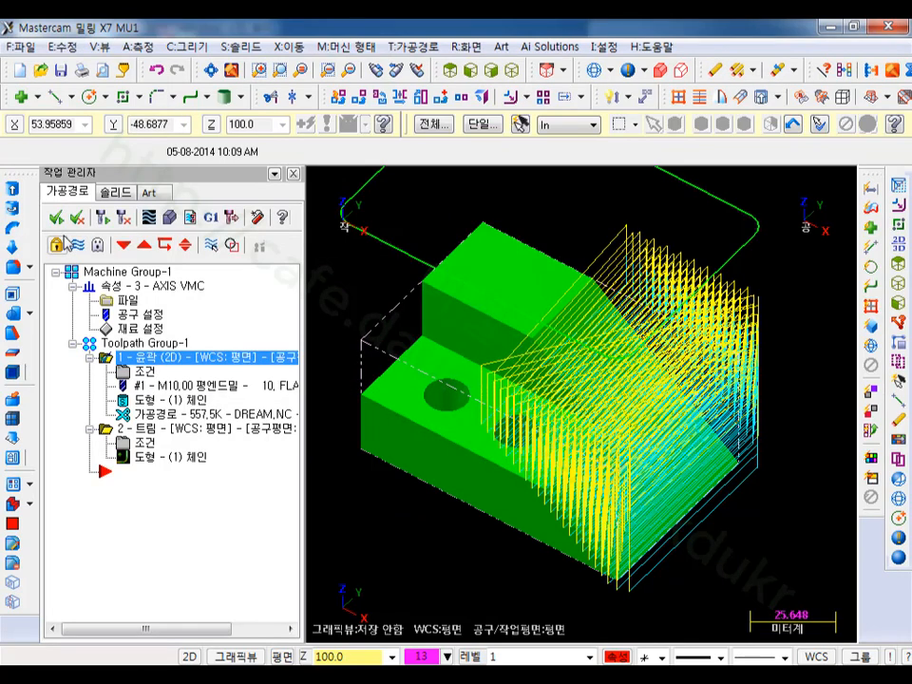
- Hide the contour toolpath's display and duplicate the 2D contour operation directly after the original
left_click(76, 247)
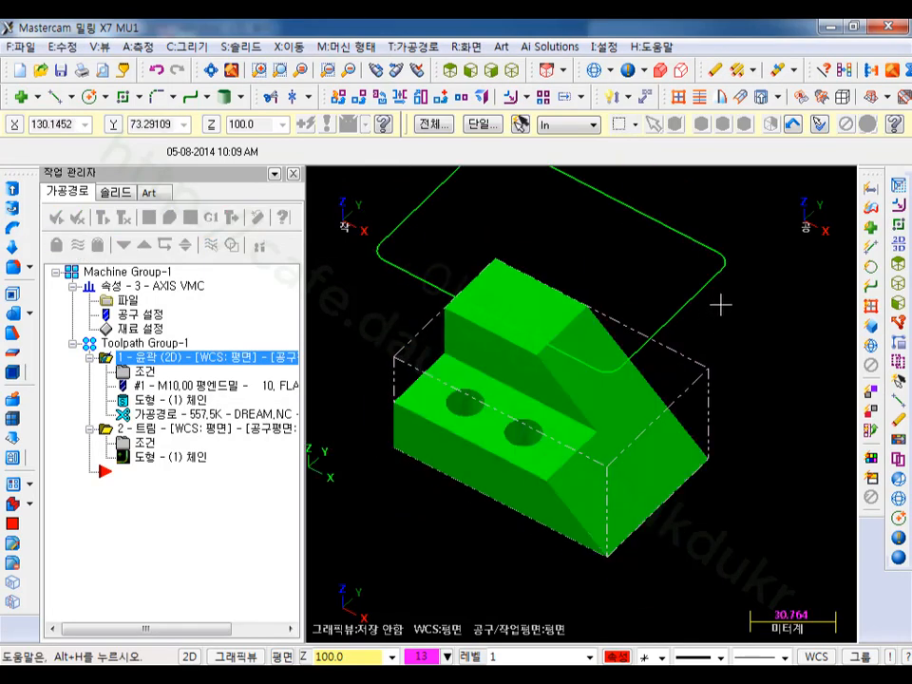
left_click(130, 358)
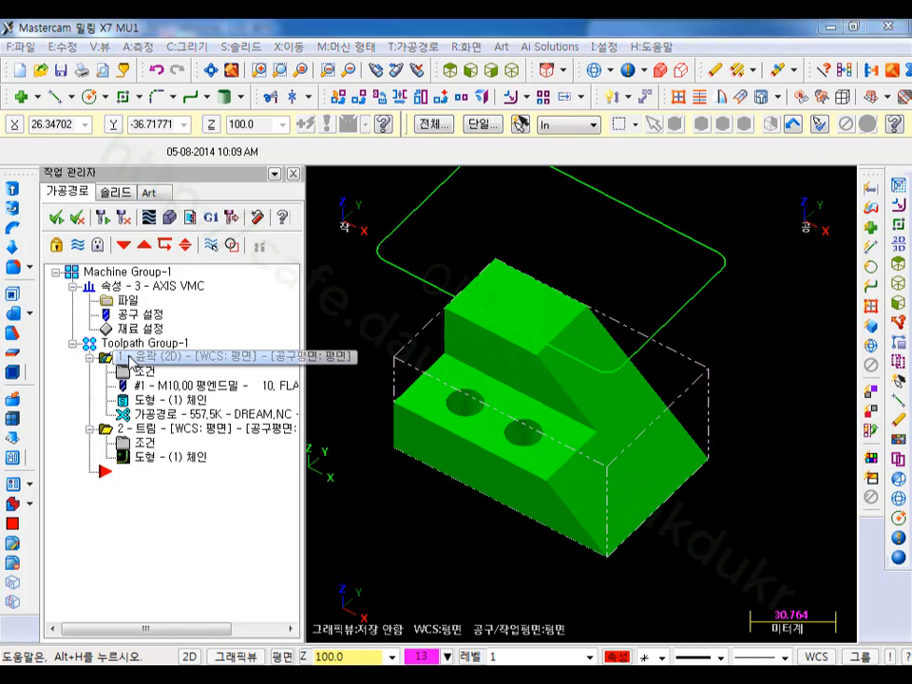
right_click_drag(130, 359, 165, 410)
left_click(224, 478)
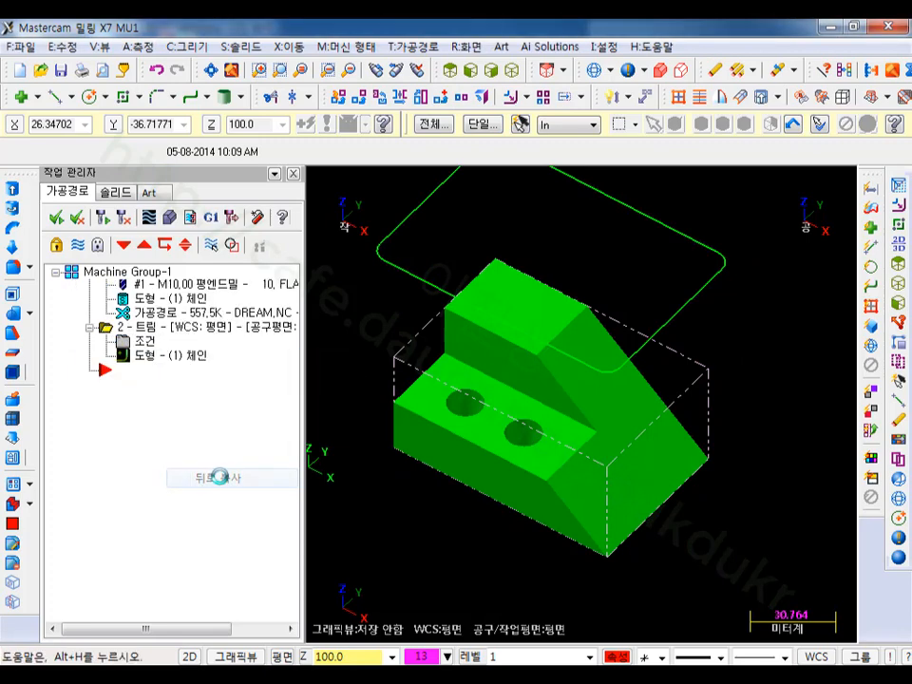
- Assign a 10 mm ball endmill from the tool library to the copied contour, filtering the library by ball endmill type
left_click(145, 401)
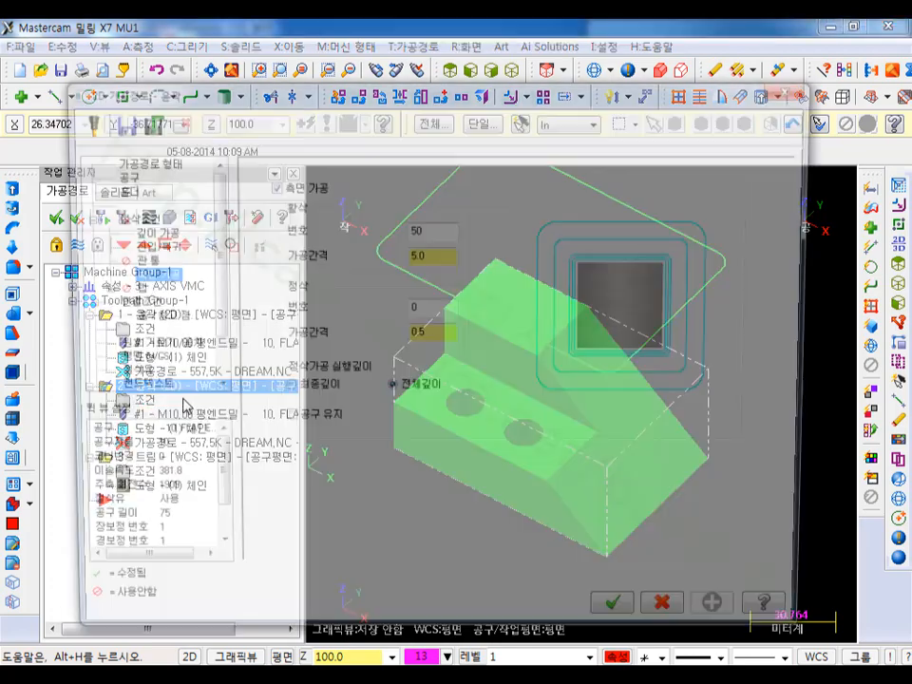
left_click(117, 176)
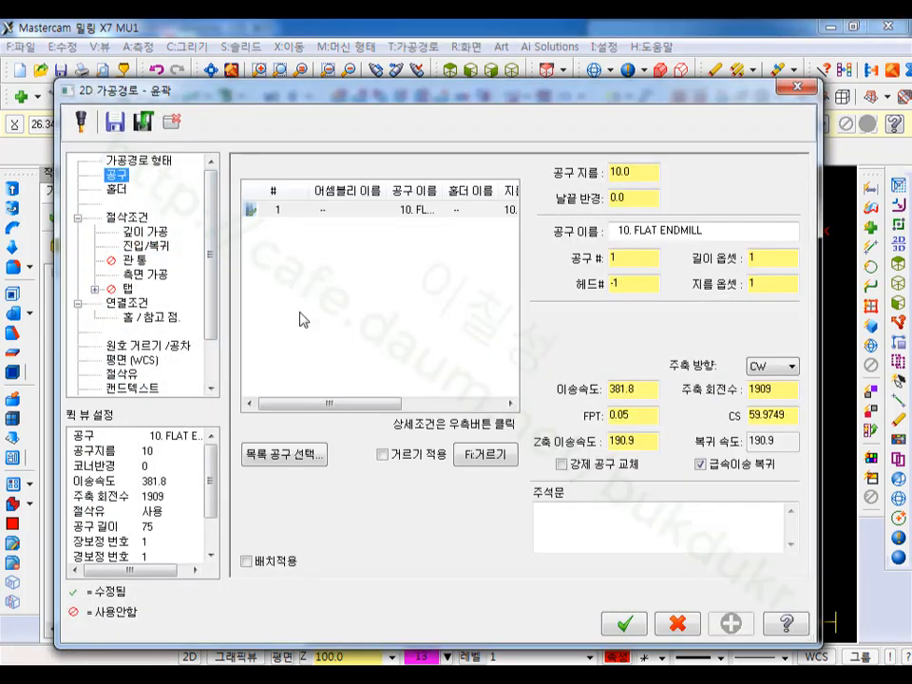
right_click(310, 302)
left_click(351, 306)
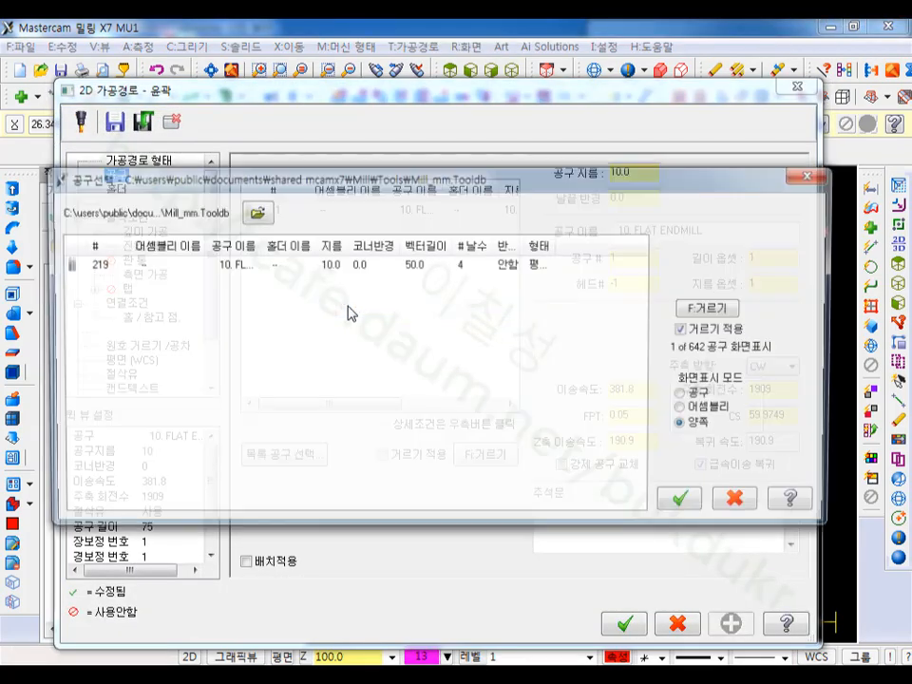
left_click(705, 307)
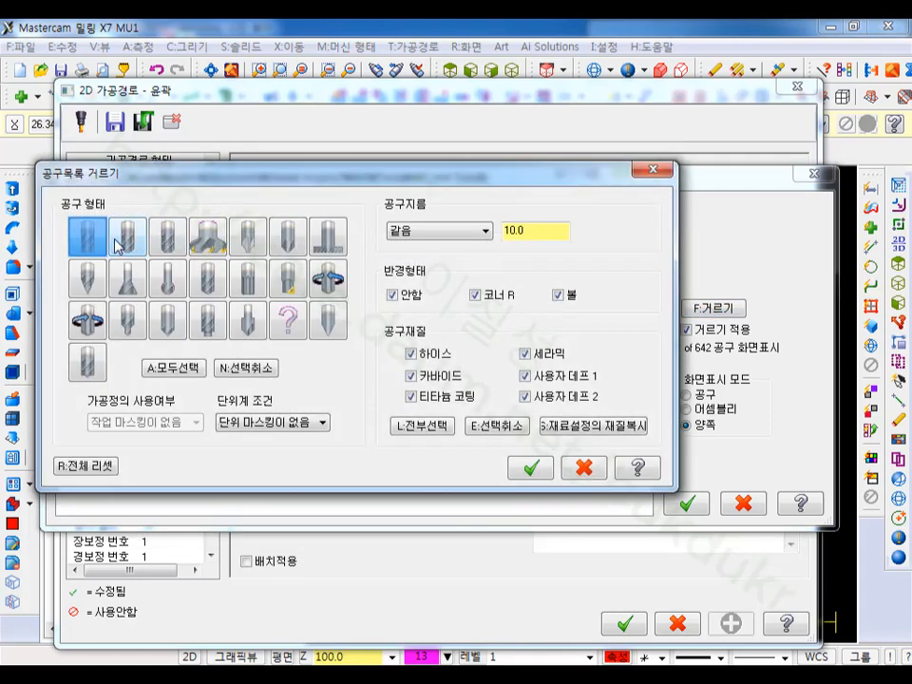
left_click(87, 232)
left_click(128, 237)
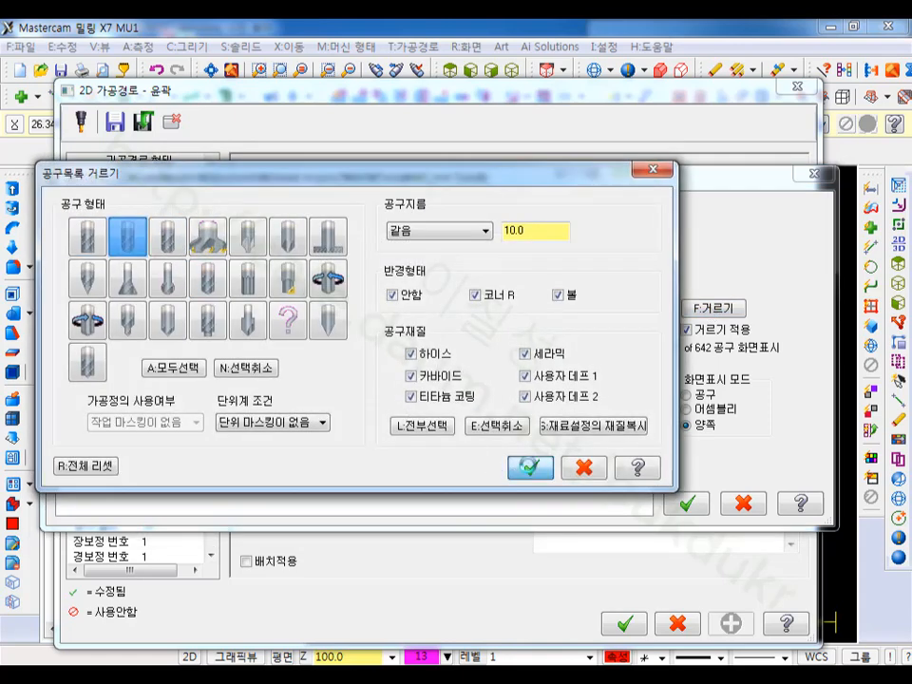
left_click(531, 465)
double_click(183, 267)
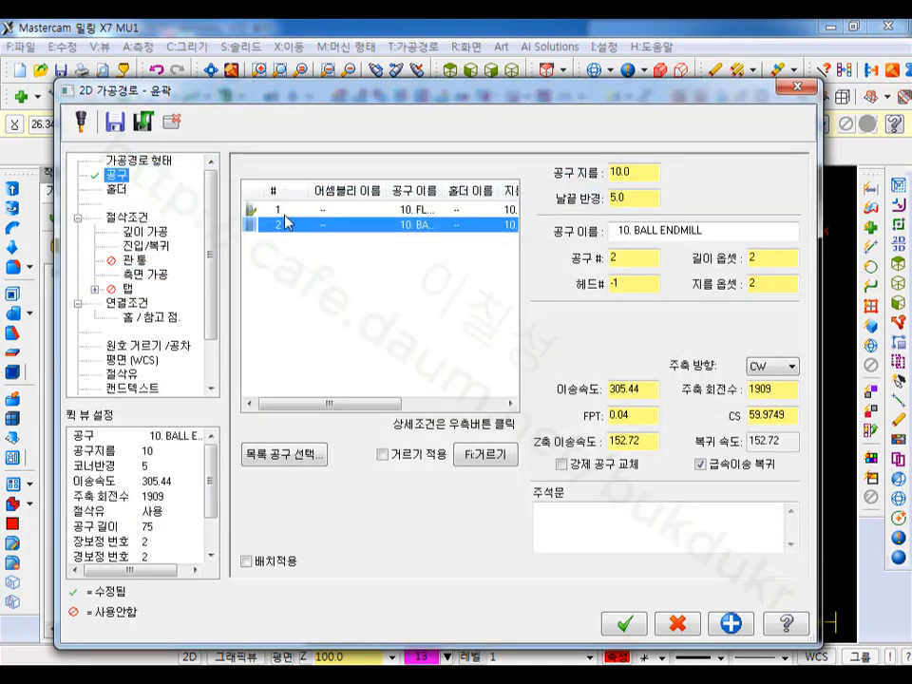
- Set the copied contour's maximum rough depth step to 0.5 and turn off its multi-pass side cutting
left_click(127, 219)
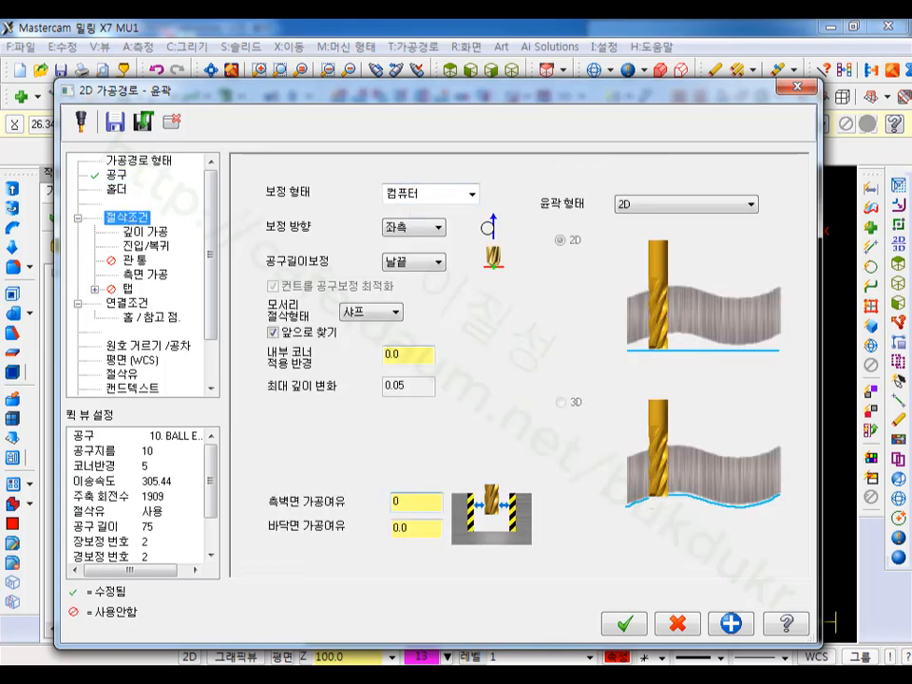
left_click(160, 233)
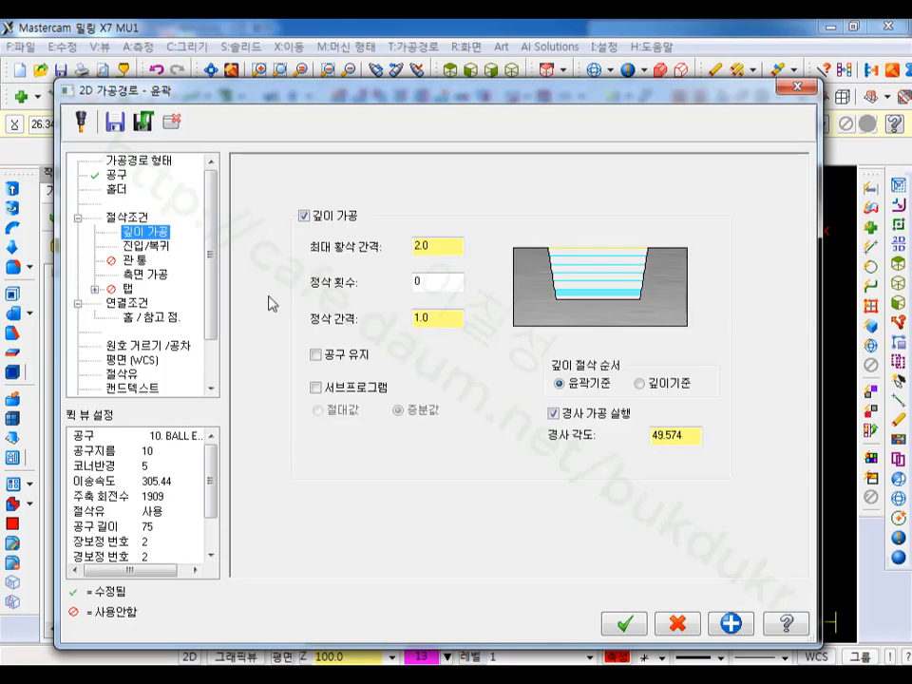
double_click(440, 245)
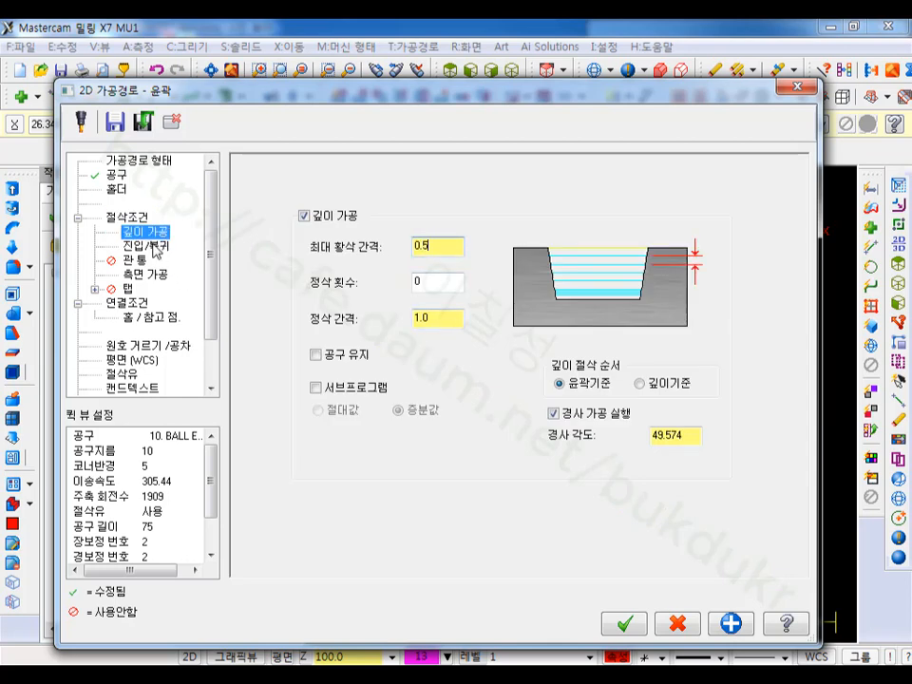
left_click(147, 274)
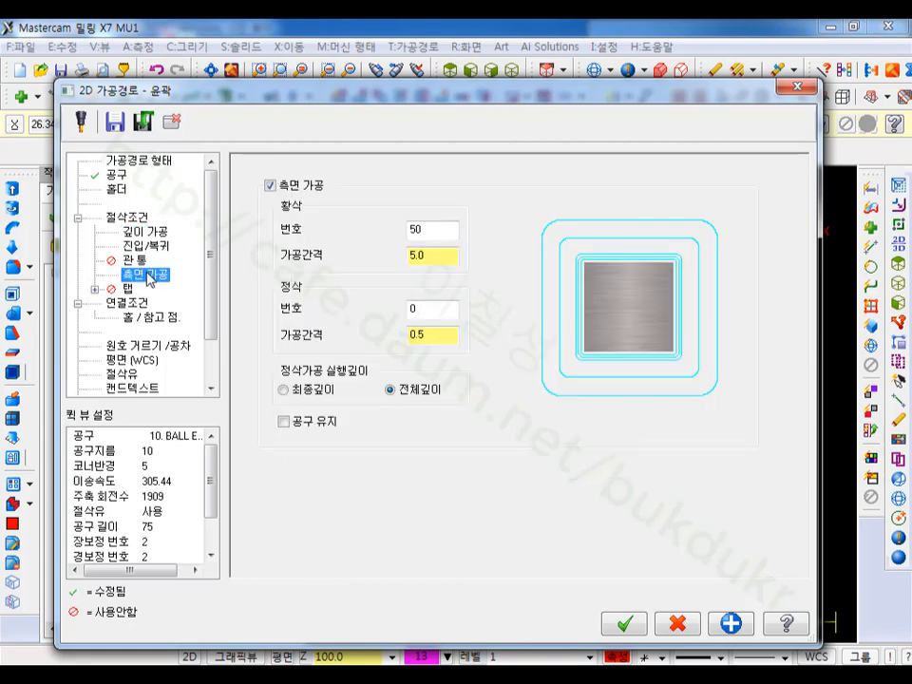
left_click(271, 186)
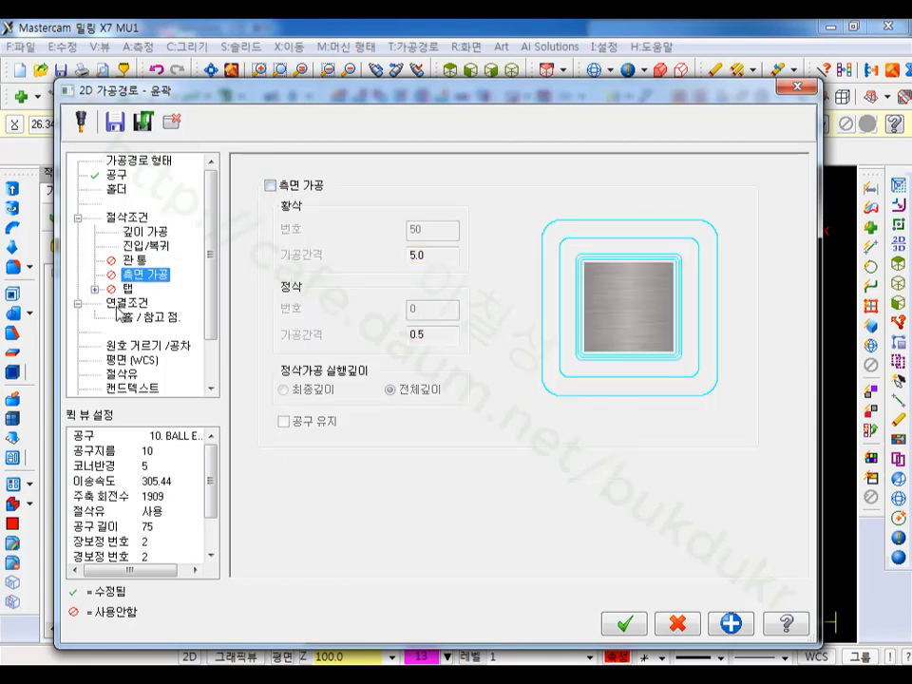
- Set the copied contour's absolute top of stock to 46.0, accept its parameters and regenerate the toolpath
left_click(123, 302)
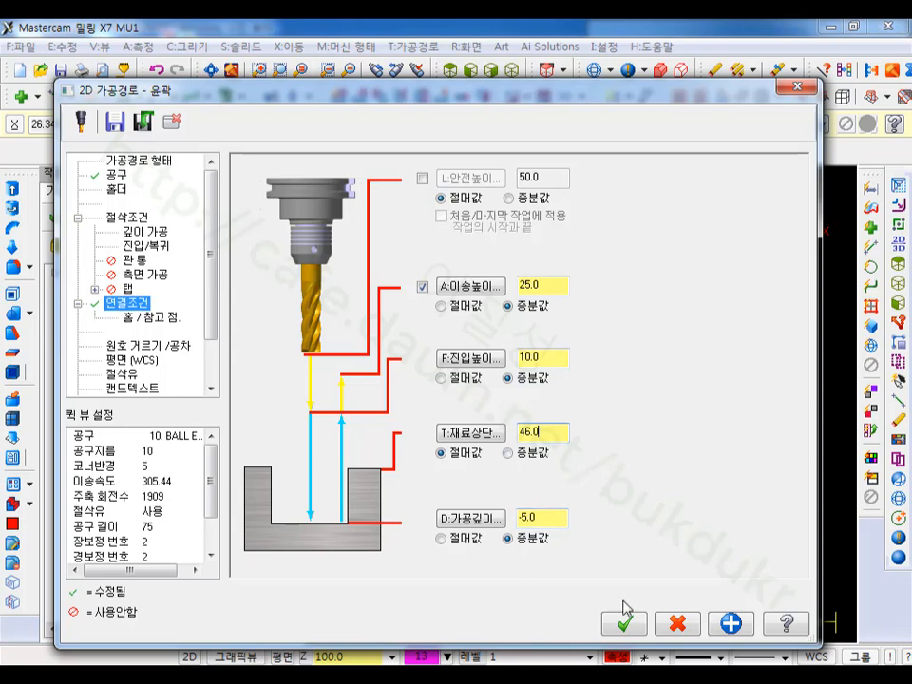
left_click(625, 626)
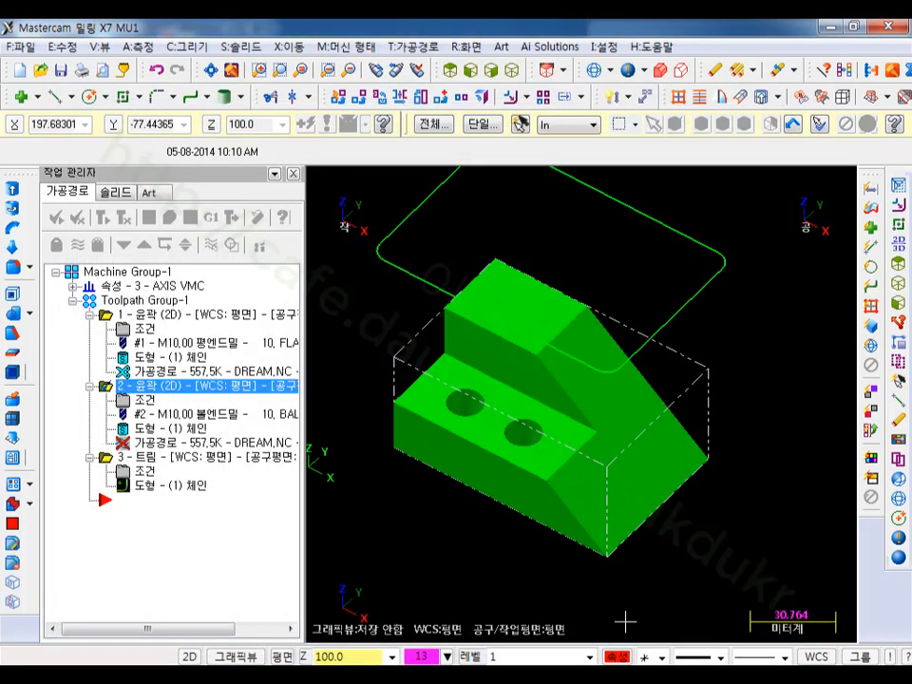
left_click(102, 218)
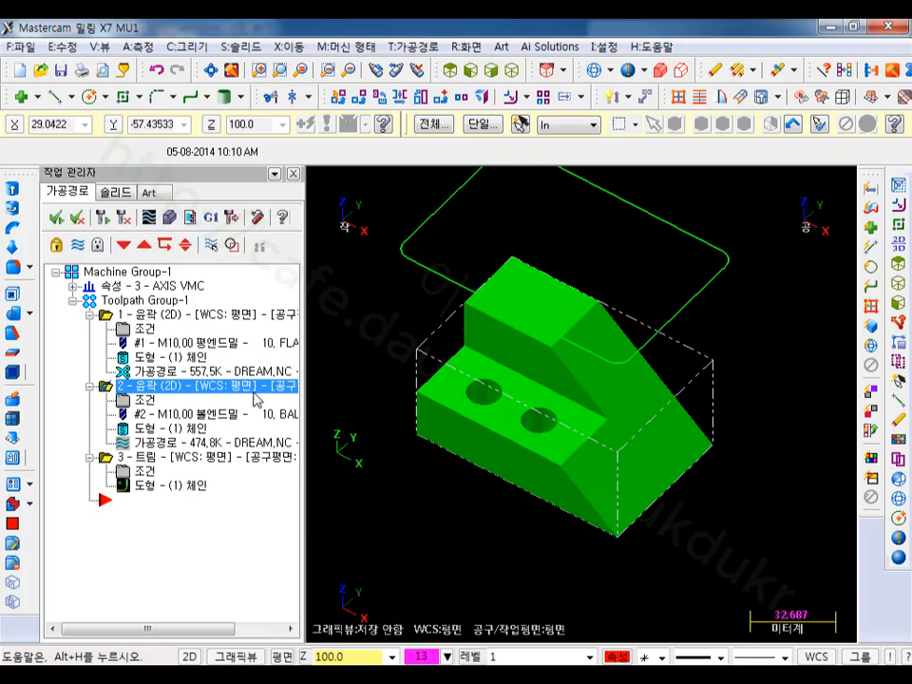
- Run the solid cutting simulation for all operations in Toolpath Group-1
left_click(143, 301)
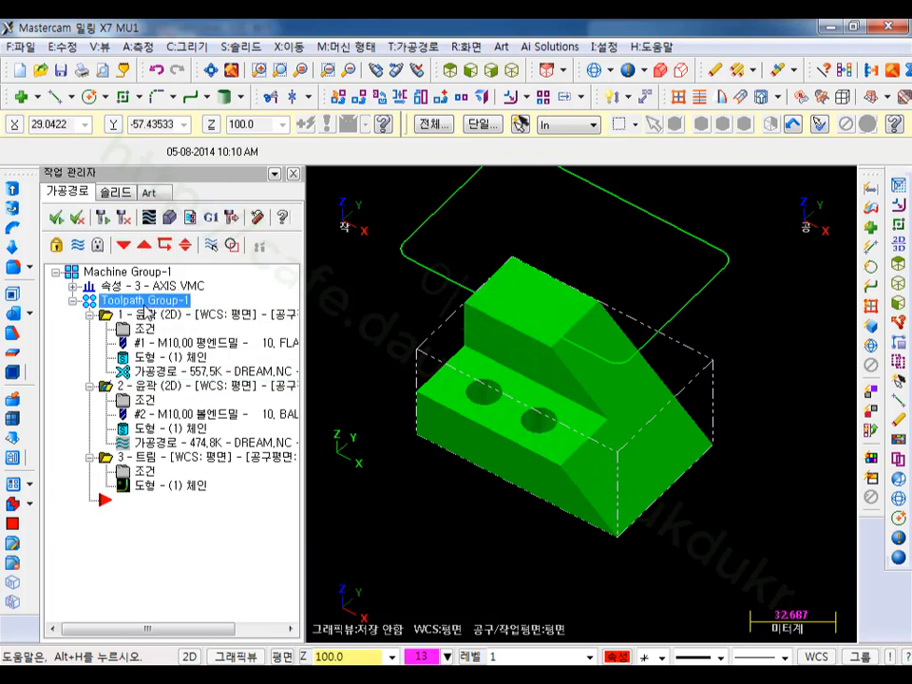
left_click(171, 218)
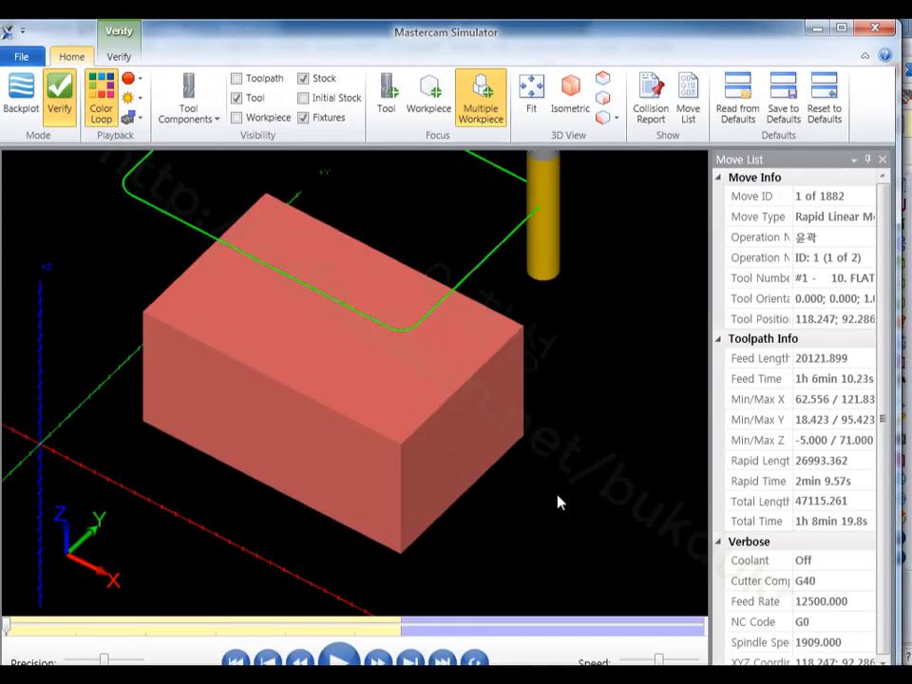
left_click(340, 660)
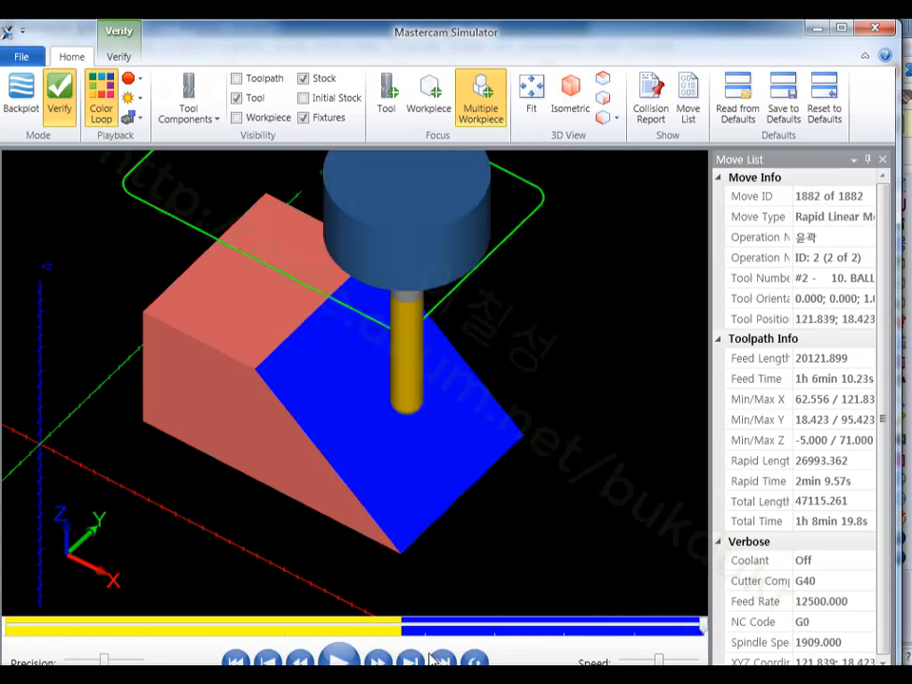
- Examine the ball-endmill finish on the simulated sloped face up close, and close the simulator
middle_click_drag(575, 340, 521, 317)
key("alt")
scroll(658, 435, "down", 2)
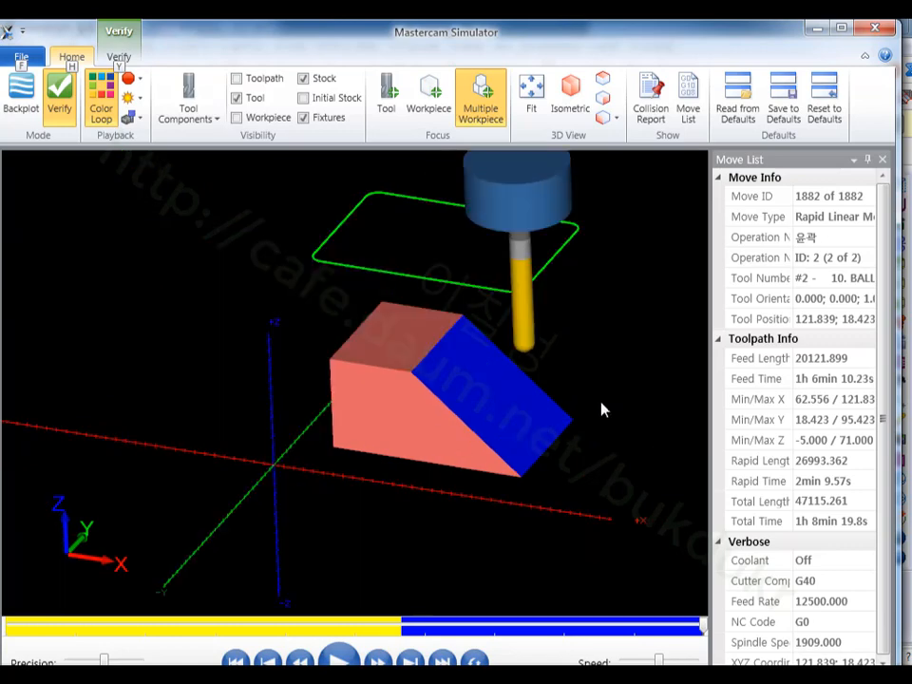
scroll(436, 353, "up", 3)
scroll(300, 285, "down", 1)
scroll(482, 406, "up", 1)
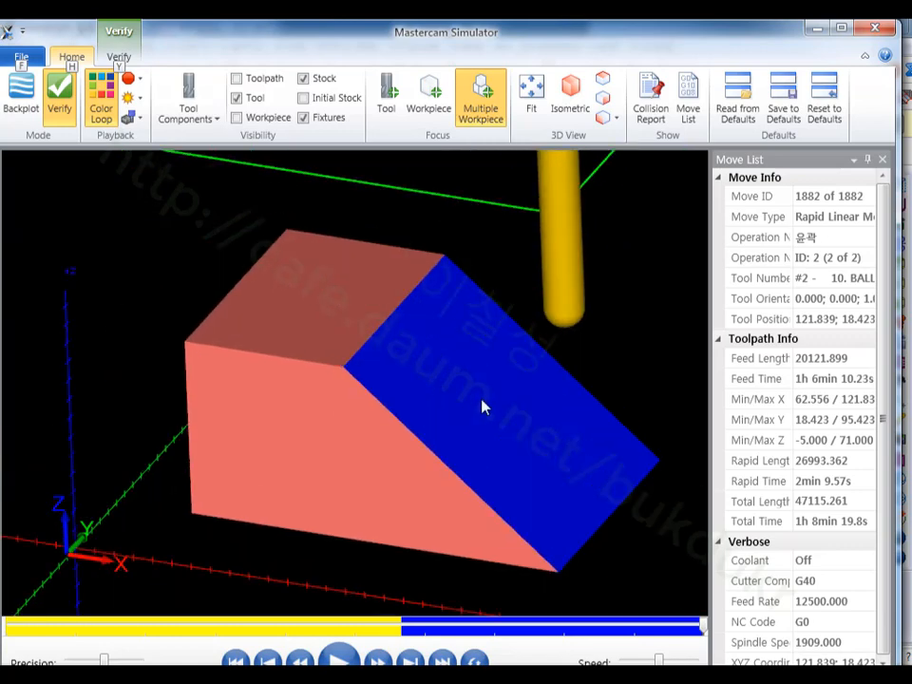
left_click(878, 29)
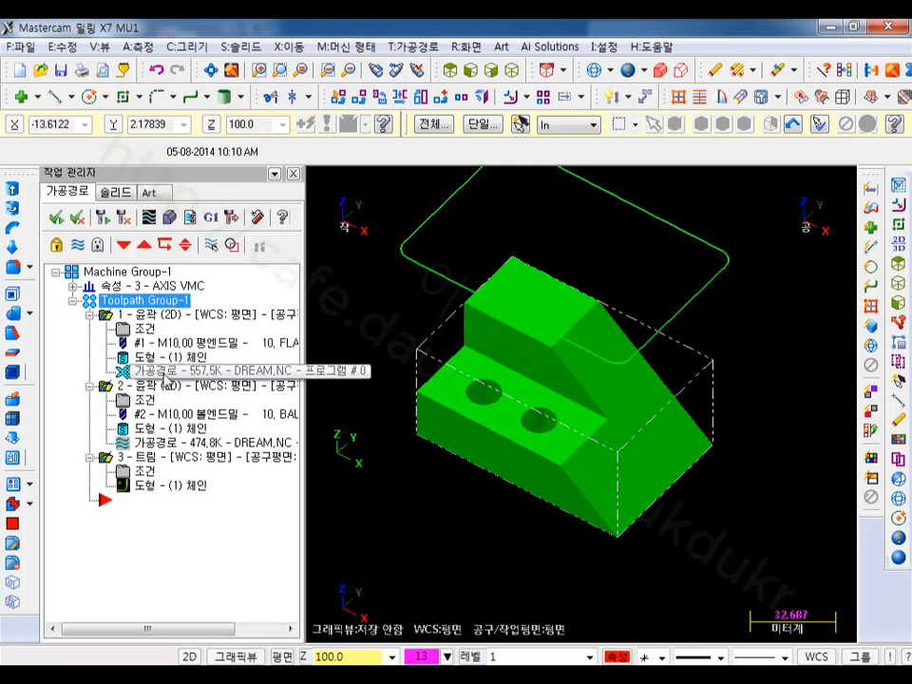
- Collapse the two contour operations and the trim operation in the toolpath tree
left_click(513, 74)
scroll(447, 333, "up", 1)
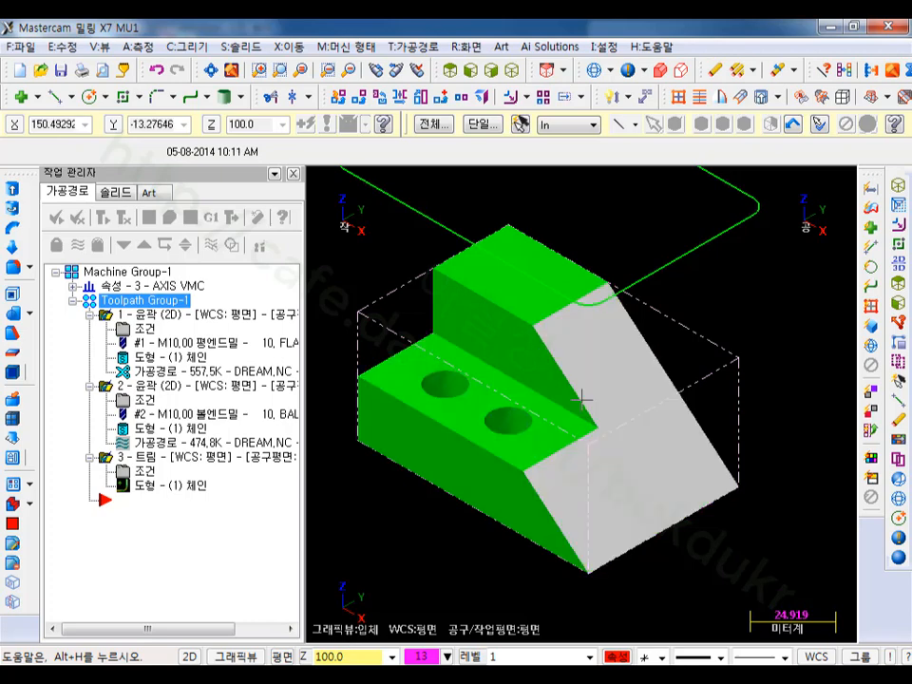
left_click(90, 314)
left_click(89, 329)
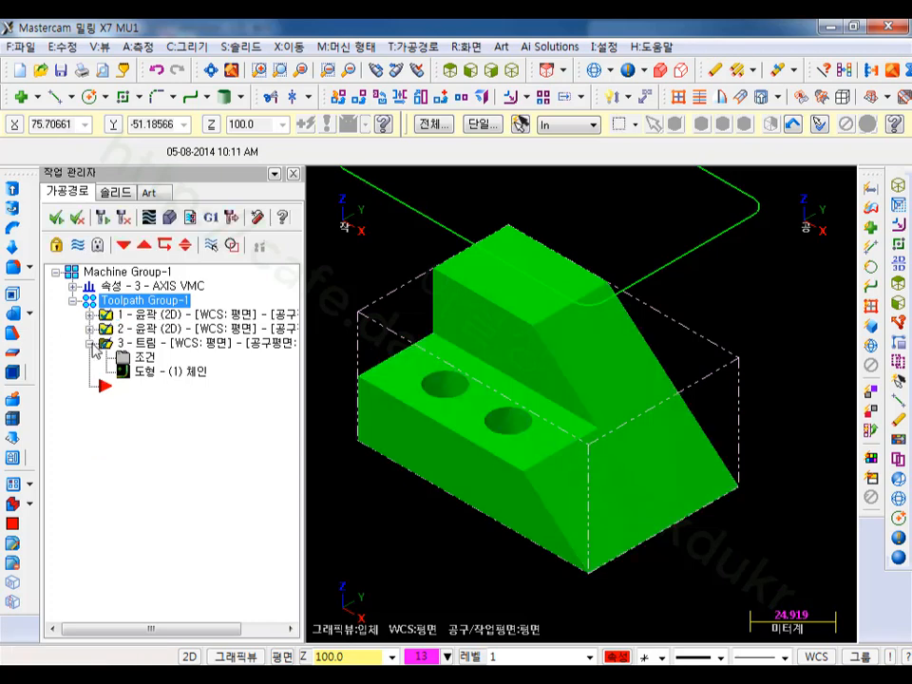
left_click(89, 342)
- Start a new 2D contour toolpath chained on the solid edge where the step's vertical wall meets the ledge with the holes
left_click(413, 46)
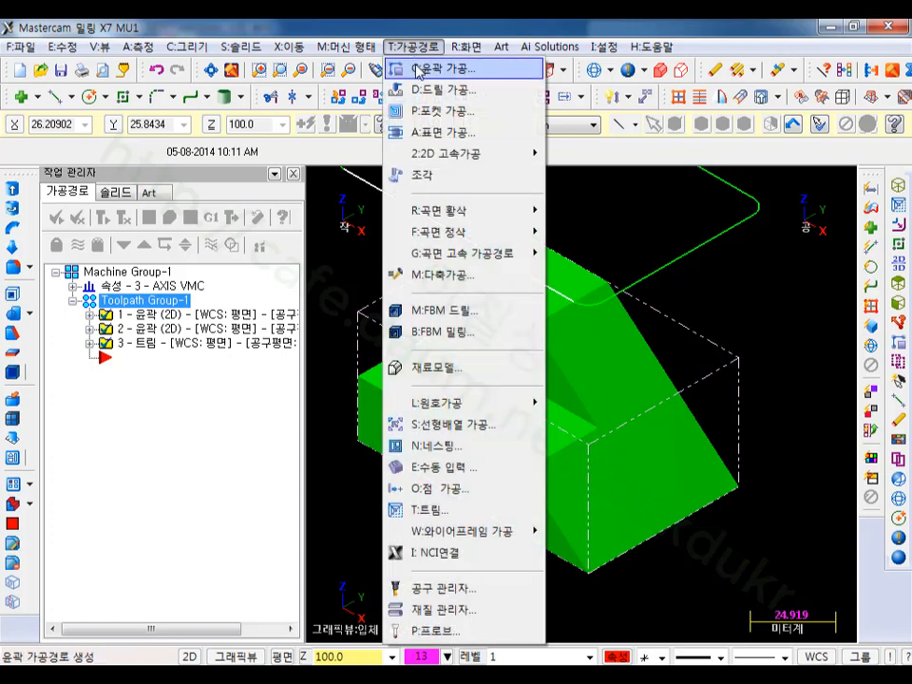
left_click(418, 69)
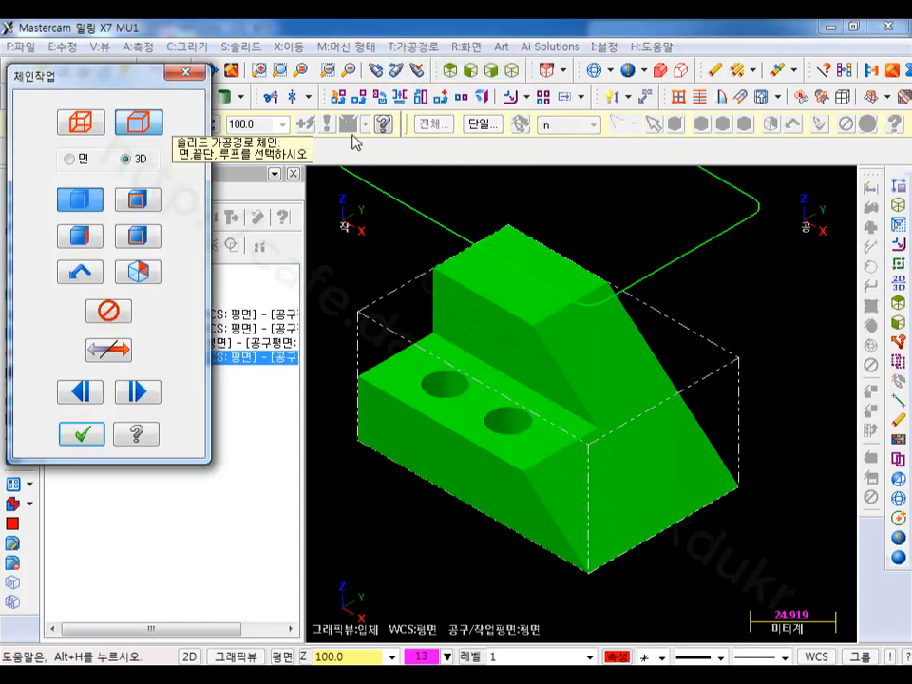
left_click(581, 432)
left_click(82, 435)
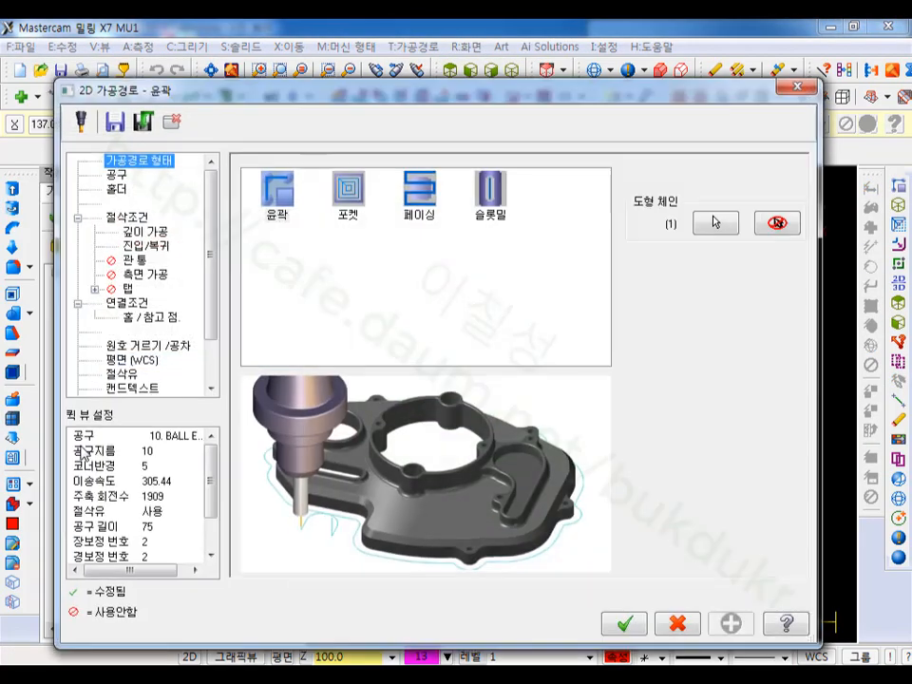
- Assign the 10 mm flat endmill to the new contour and turn off its depth cuts
left_click(116, 175)
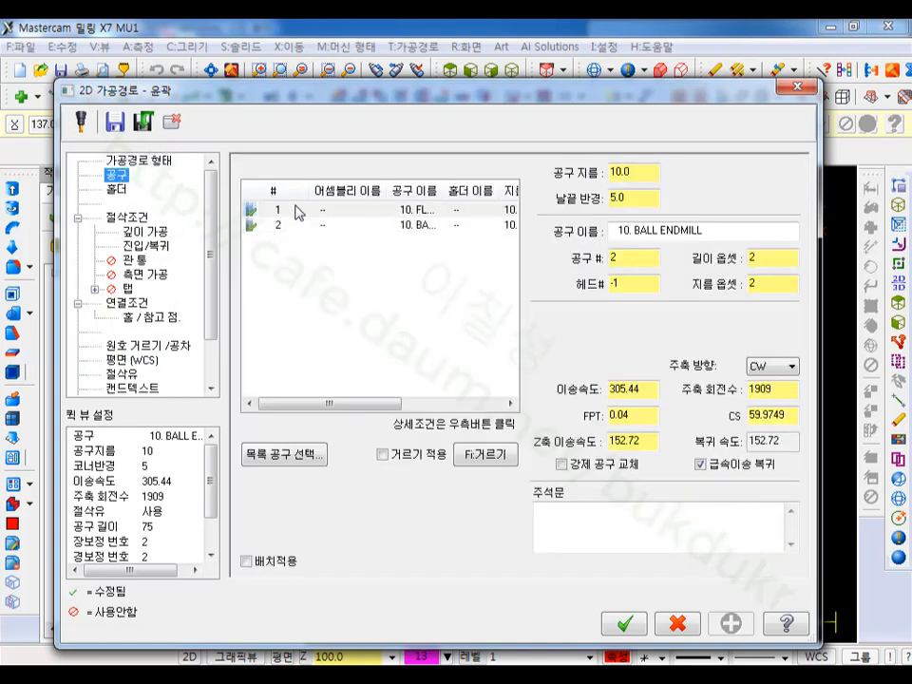
left_click(280, 226)
left_click(141, 228)
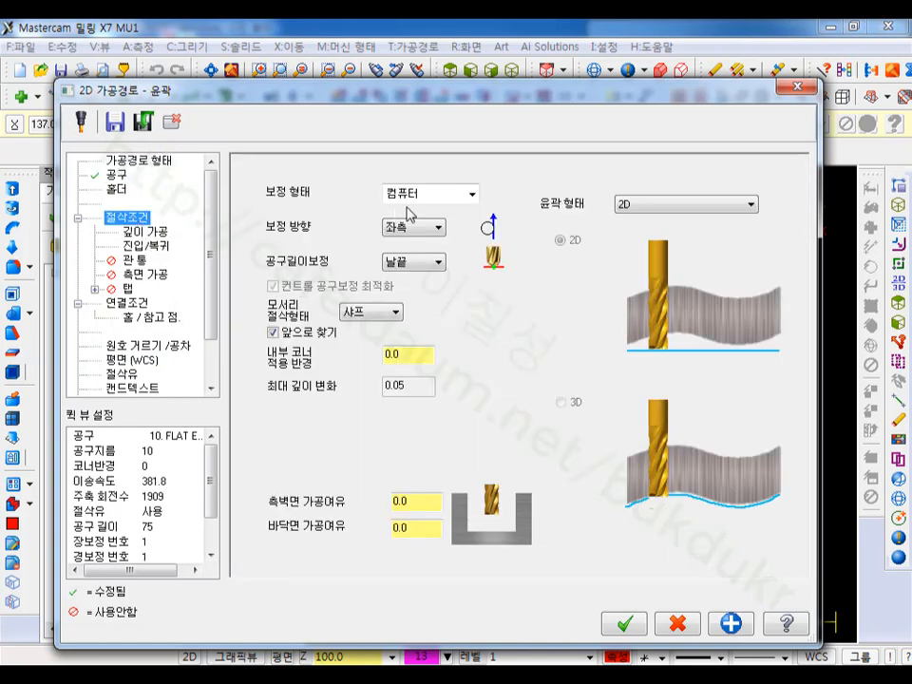
left_click(164, 234)
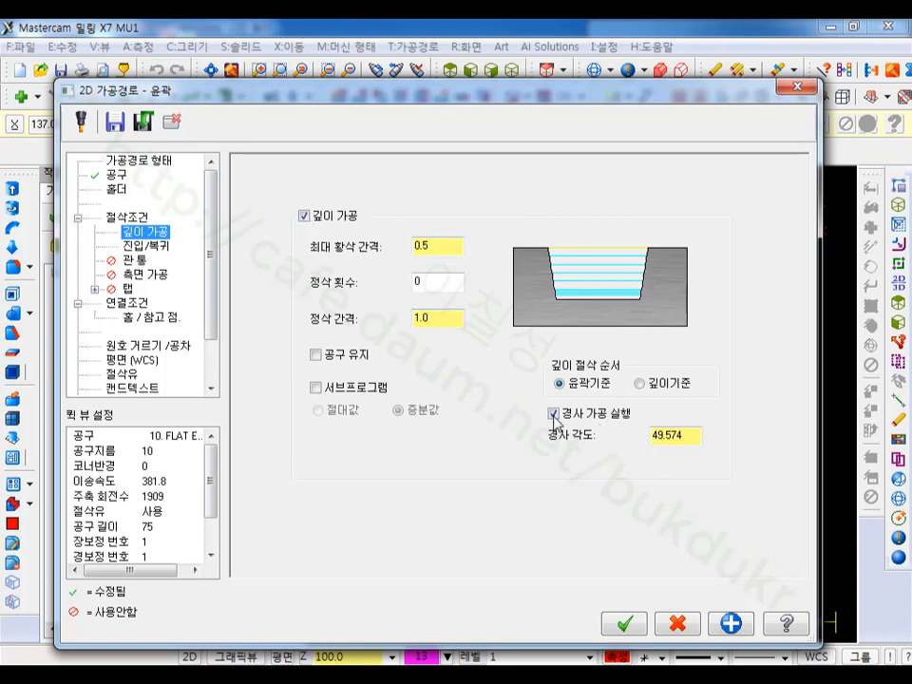
left_click(304, 216)
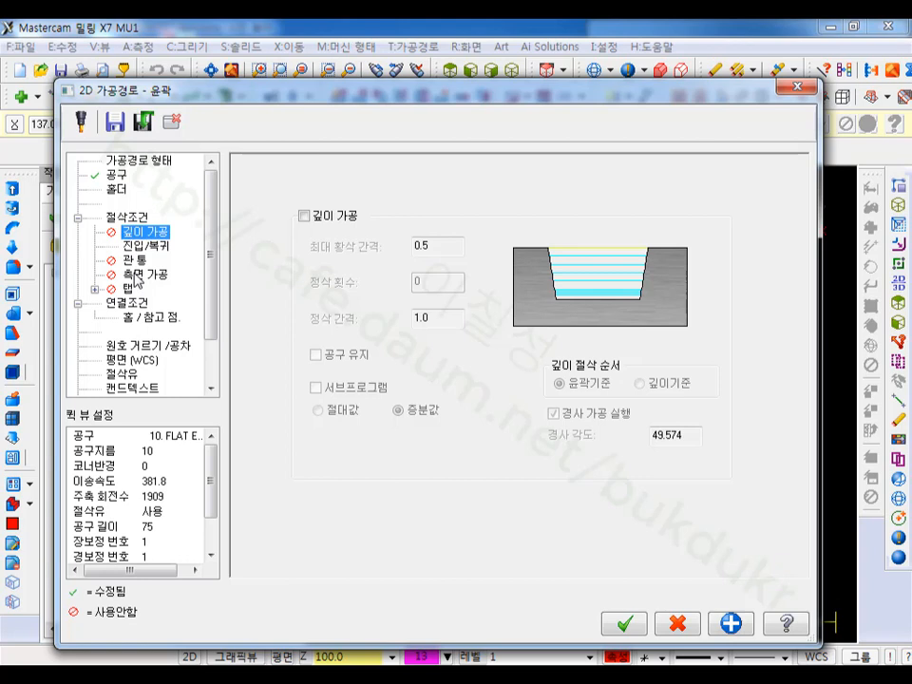
- Enable multi-pass side cutting for the new contour with 4 rough passes at 5.0 spacing
left_click(140, 276)
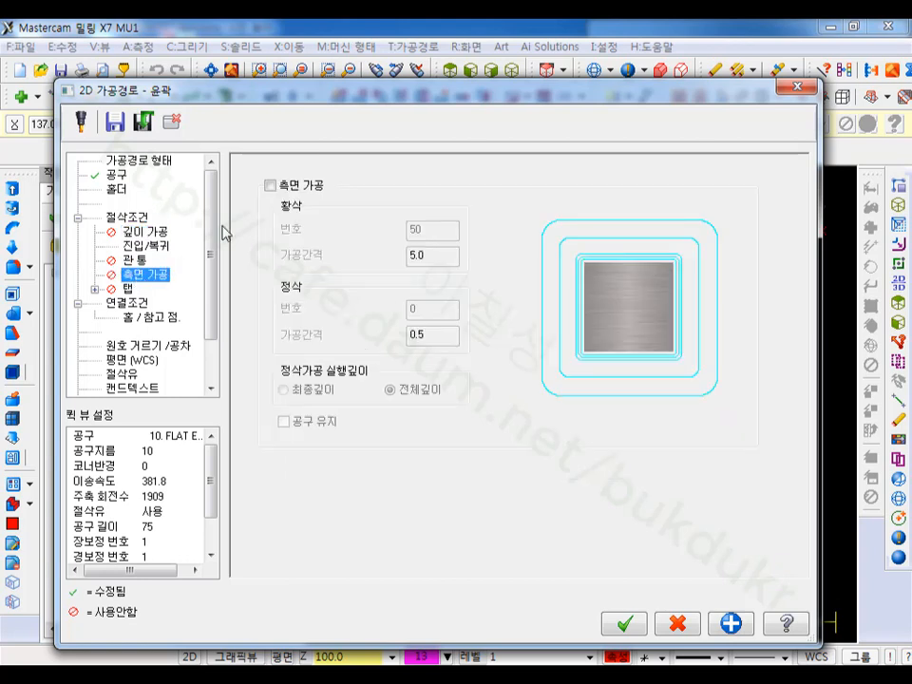
left_click(271, 185)
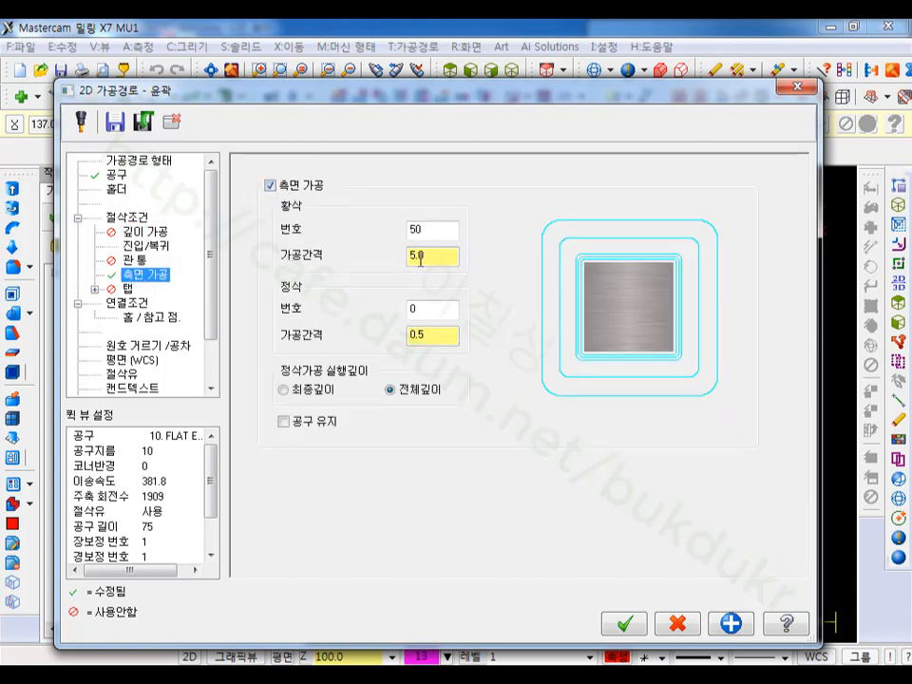
key("Tab")
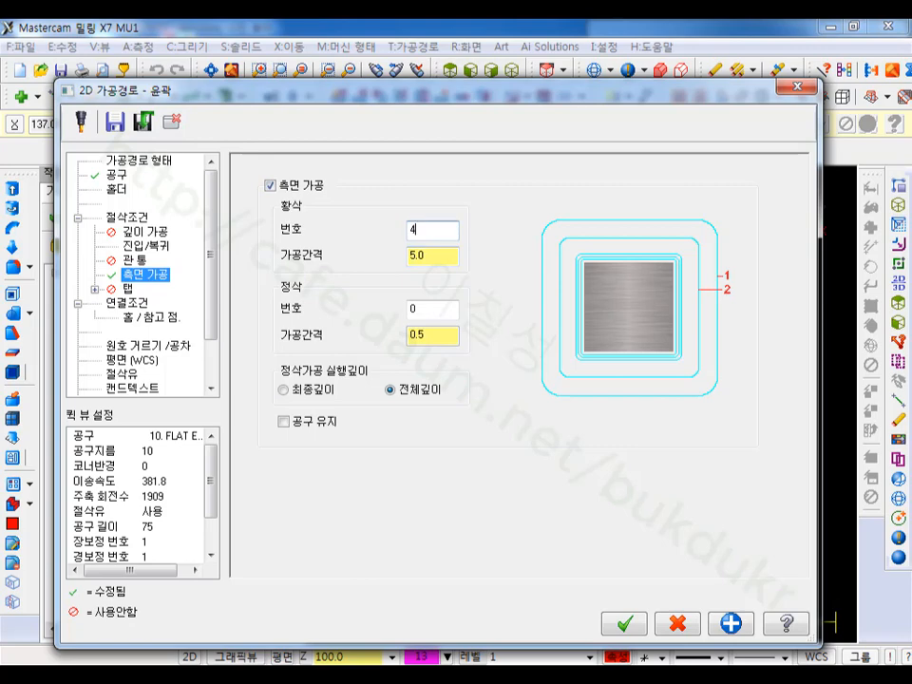
- Set the new contour's top of stock to absolute 46.0 and its depth to incremental 0.0, and generate the toolpath
left_click(128, 303)
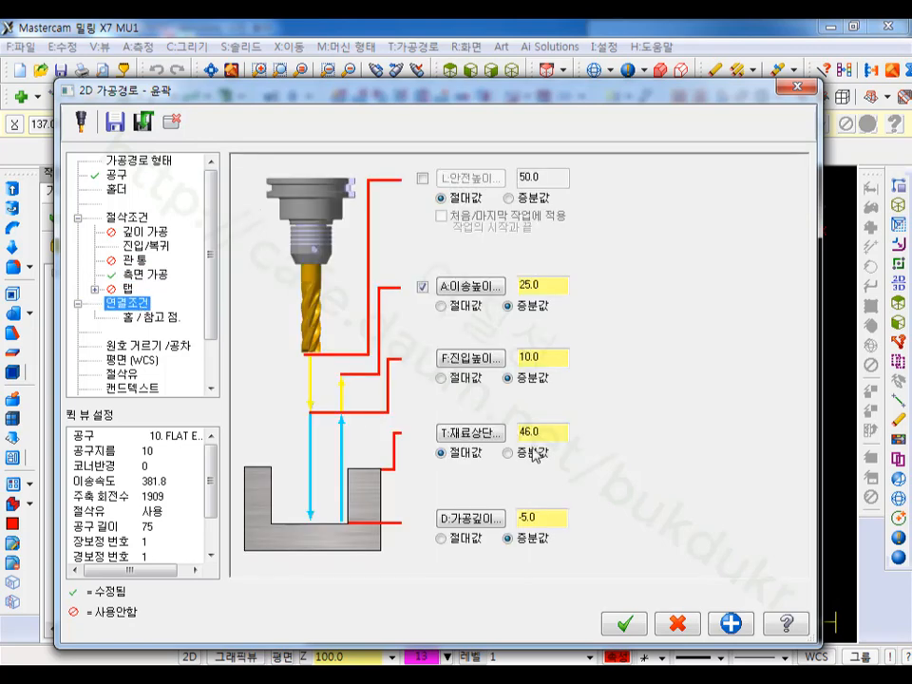
key("Return")
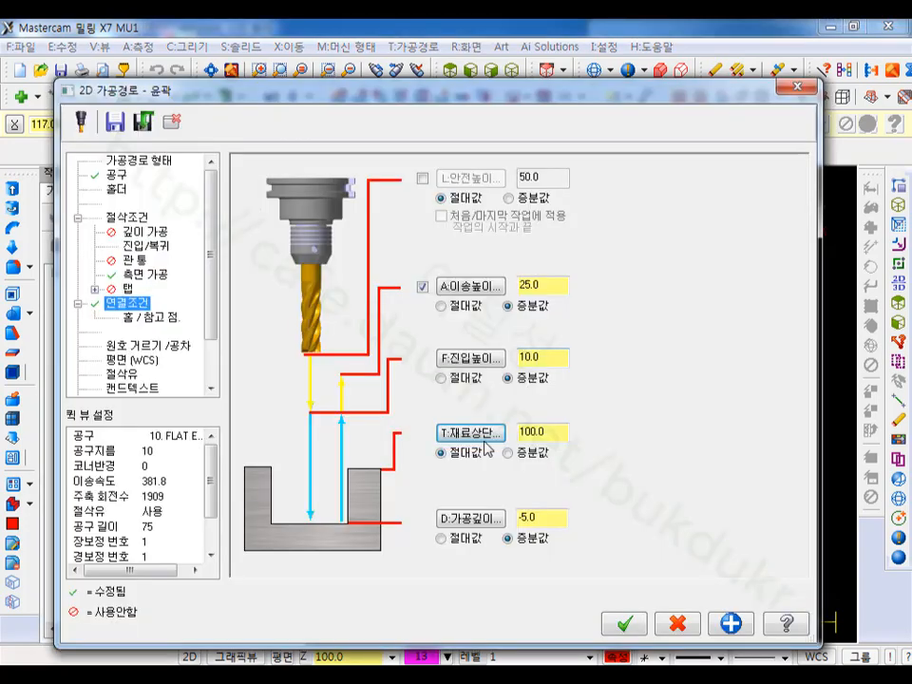
key("Return")
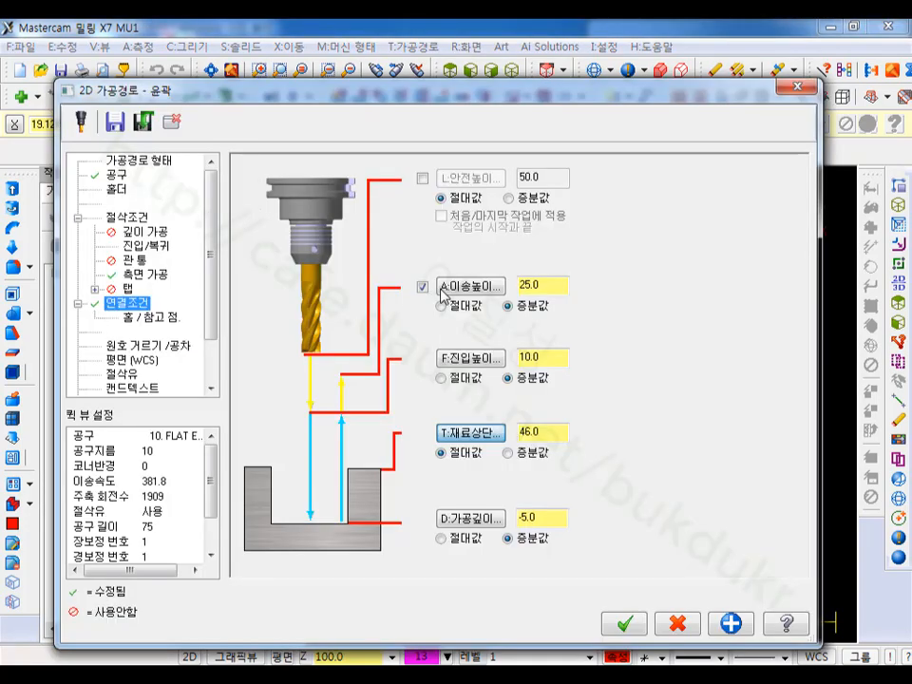
key("Return")
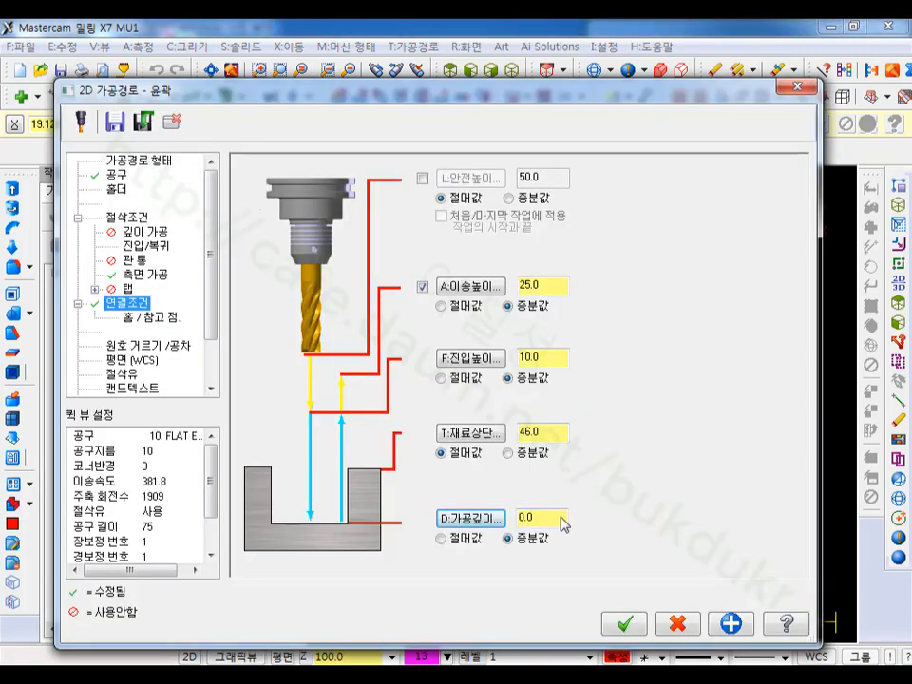
left_click(636, 627)
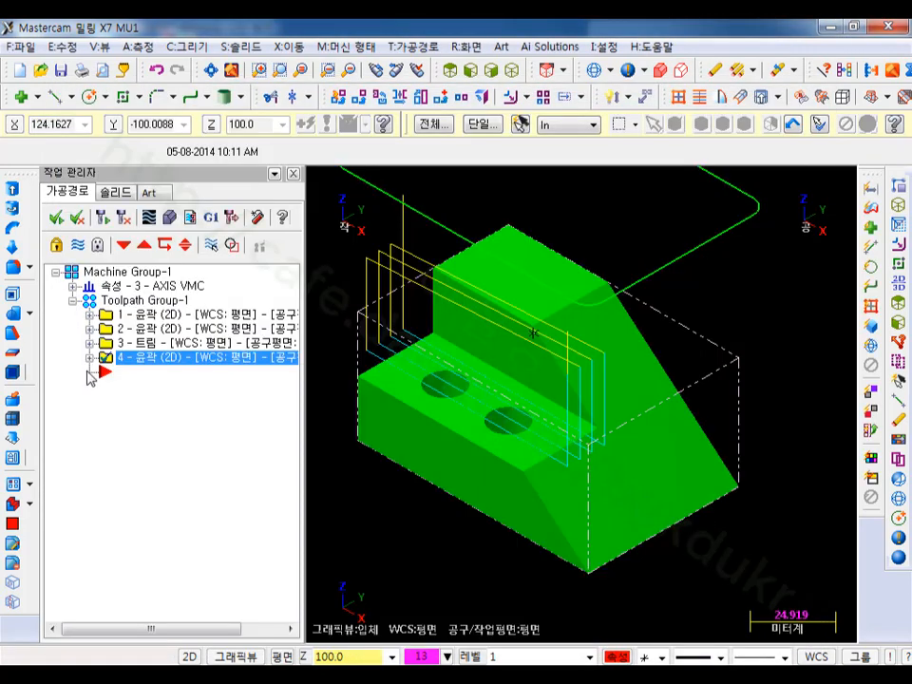
- Backplot the new contour with the tool's swept area shaded, check the ledge coverage from above, and close the backplot
left_click(90, 357)
left_click(149, 218)
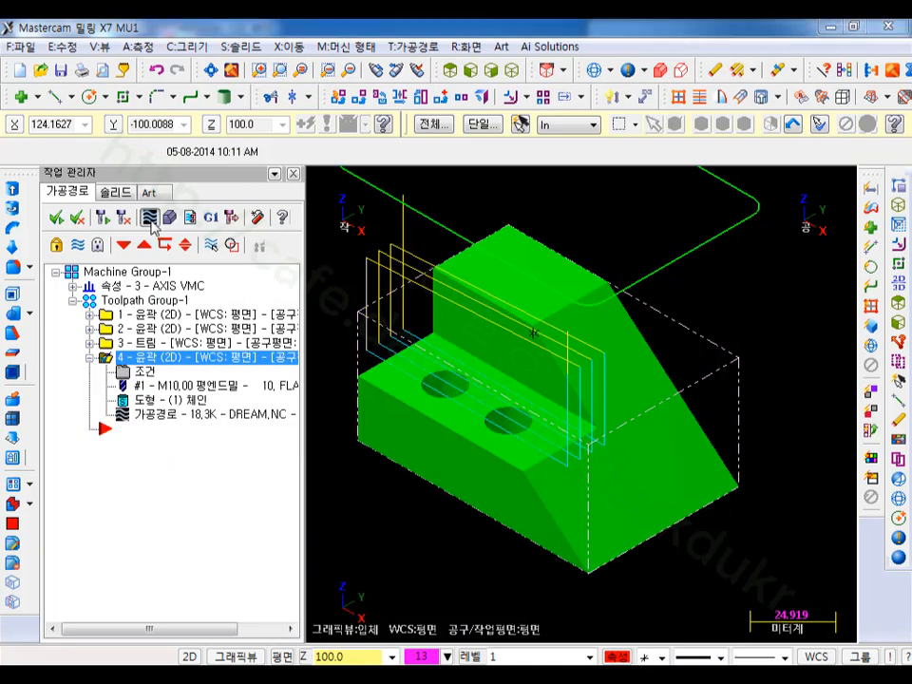
left_click(315, 180)
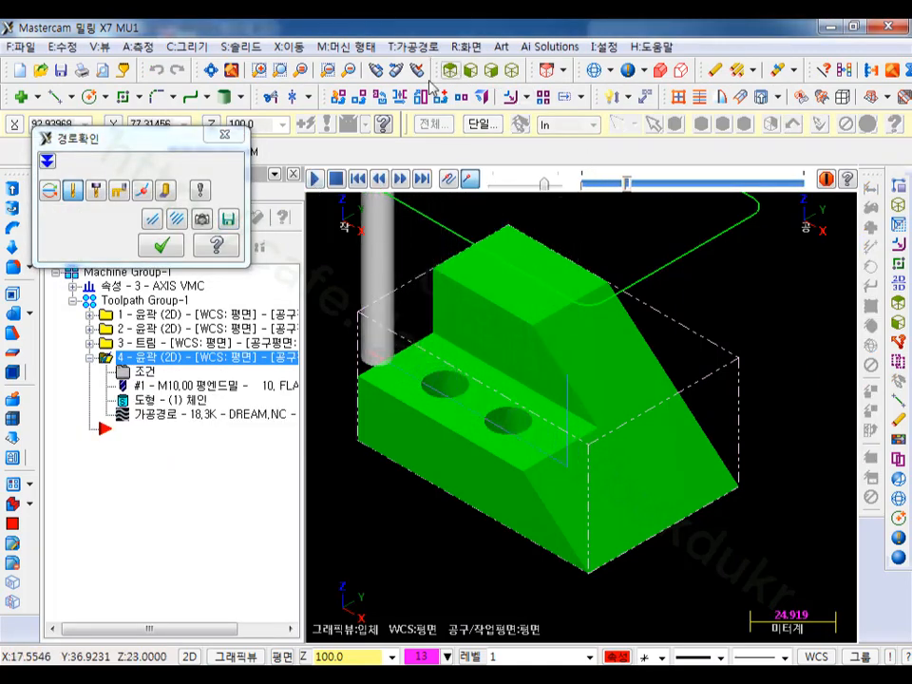
left_click(168, 192)
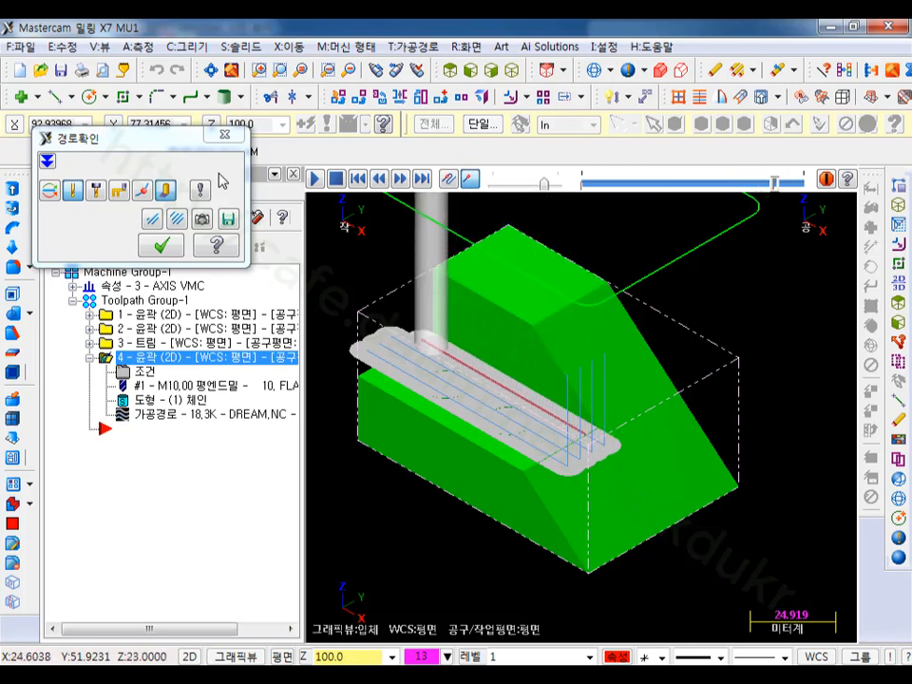
left_click(458, 72)
scroll(364, 541, "up", 3)
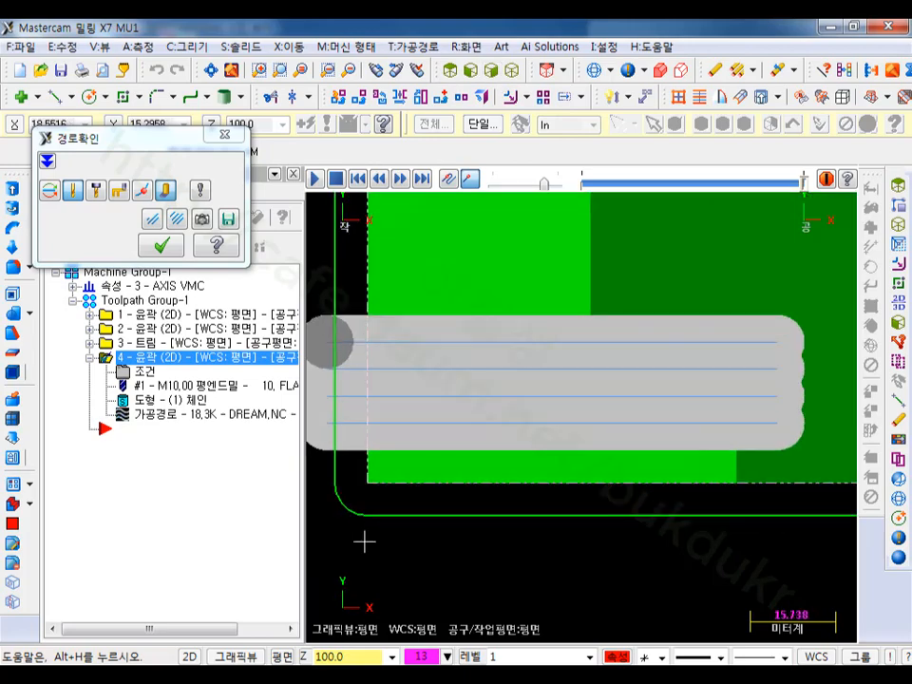
left_click(162, 245)
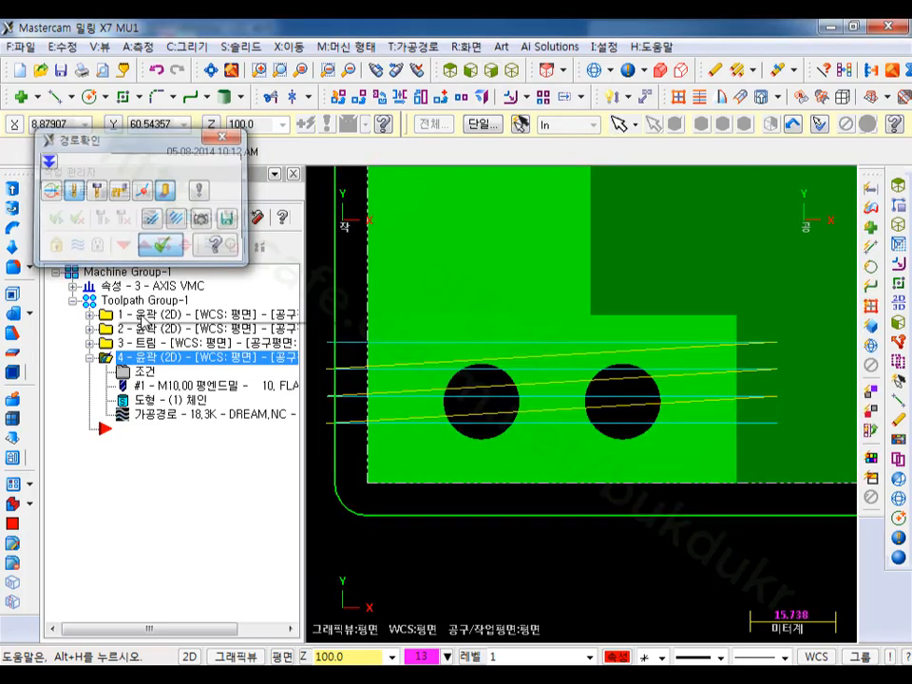
- Increase the ledge contour's rough side passes to 6 and accept the parameters to update the toolpath
left_click(142, 371)
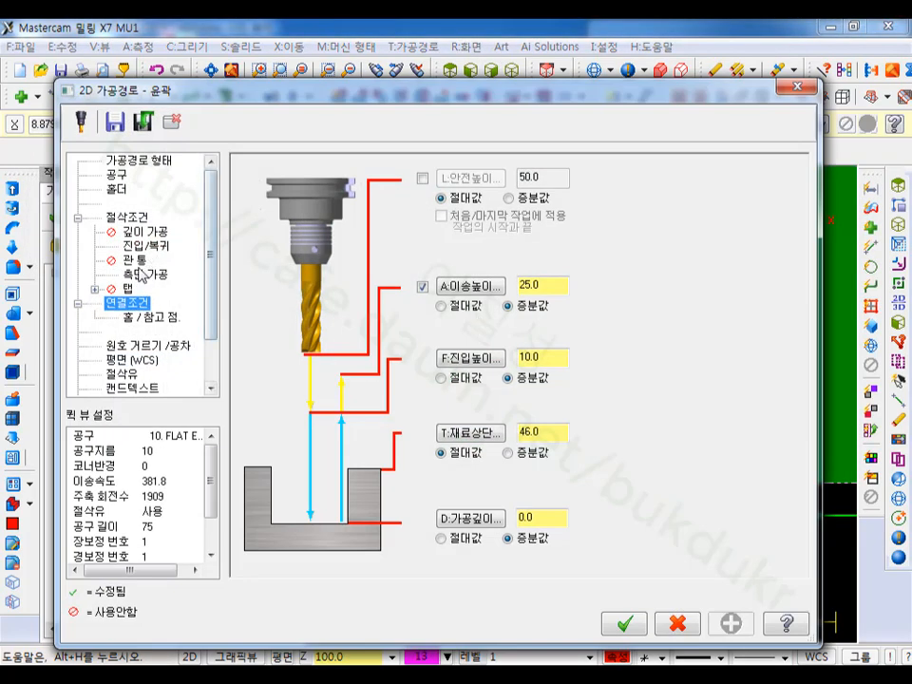
left_click(140, 273)
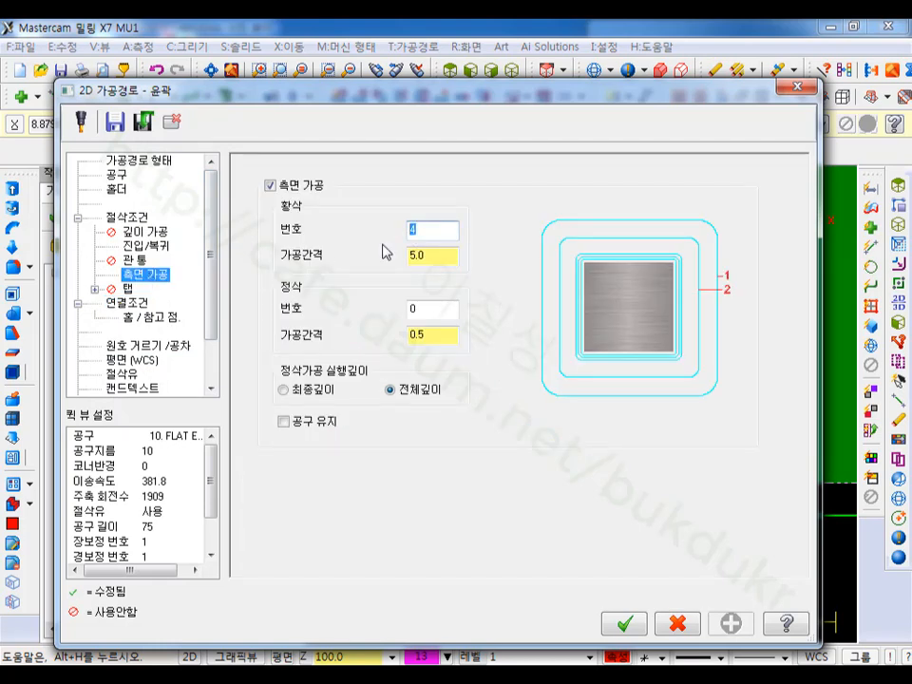
left_click(623, 624)
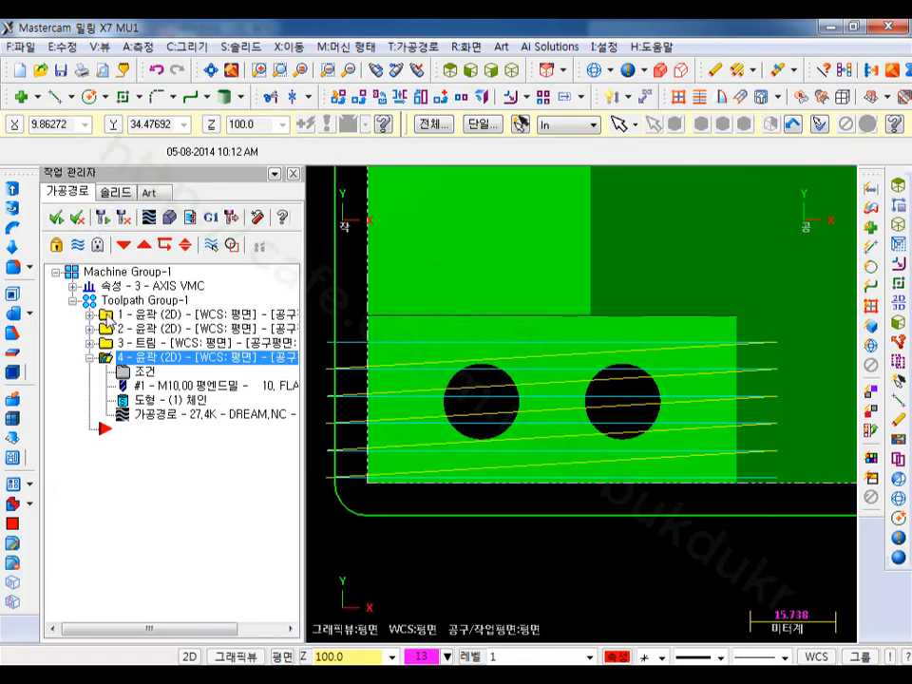
- Backplot the updated ledge contour to its end, check its coverage from above and in isometric view, and close the backplot
left_click(148, 218)
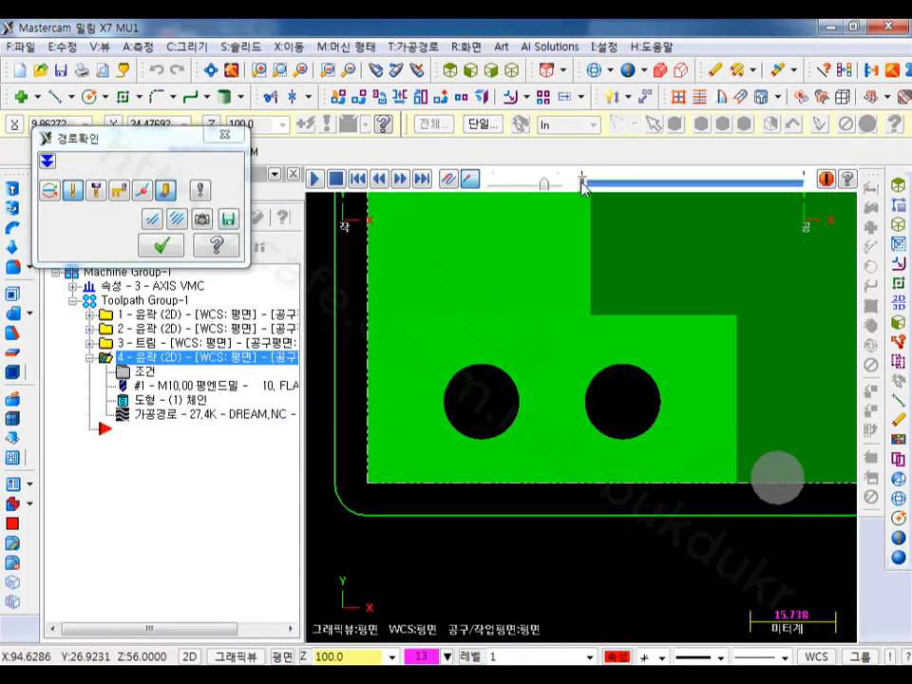
left_click_drag(583, 186, 808, 215)
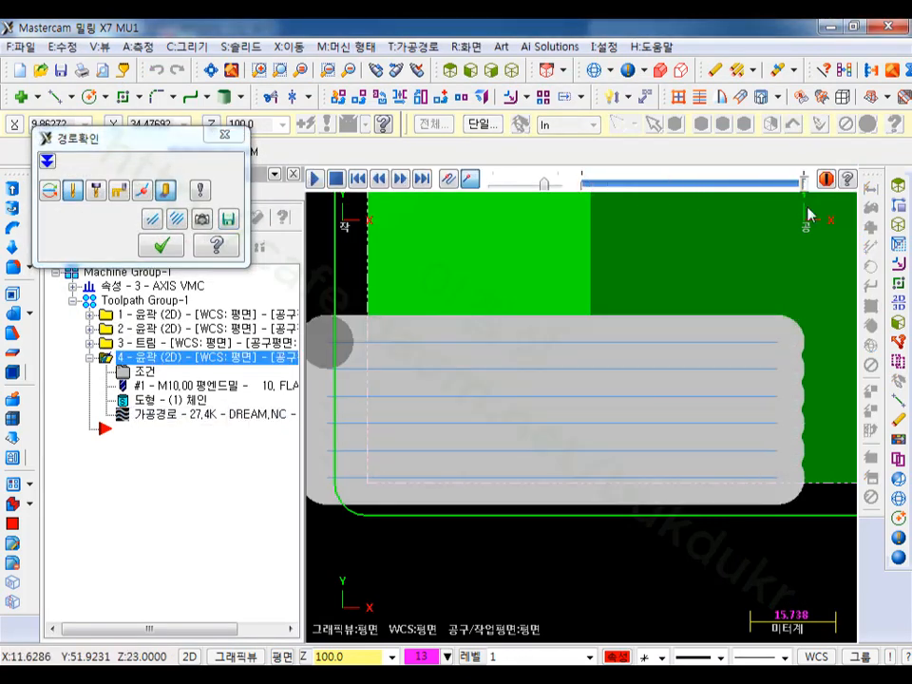
left_click(512, 71)
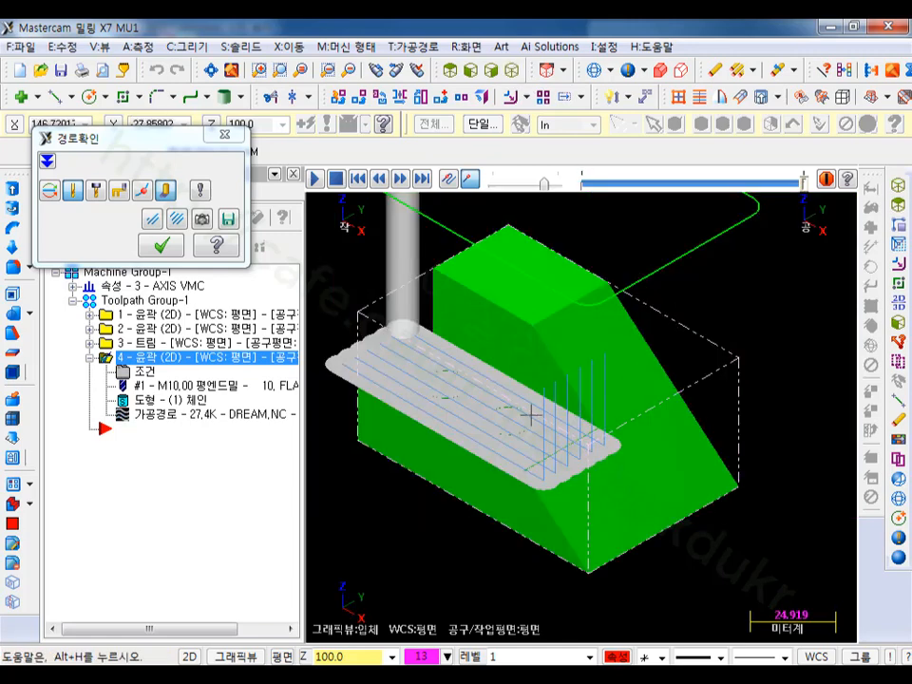
left_click(160, 245)
- Verify all operations of the toolpath group in a solid simulation at increased speed and inspect the machined stock from another angle
left_click(138, 300)
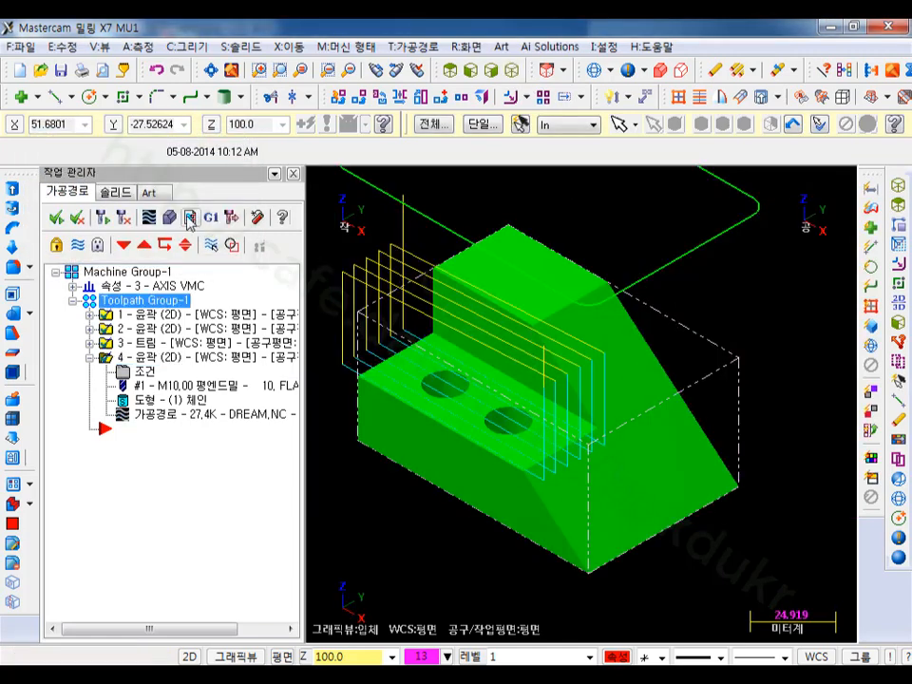
left_click(189, 220)
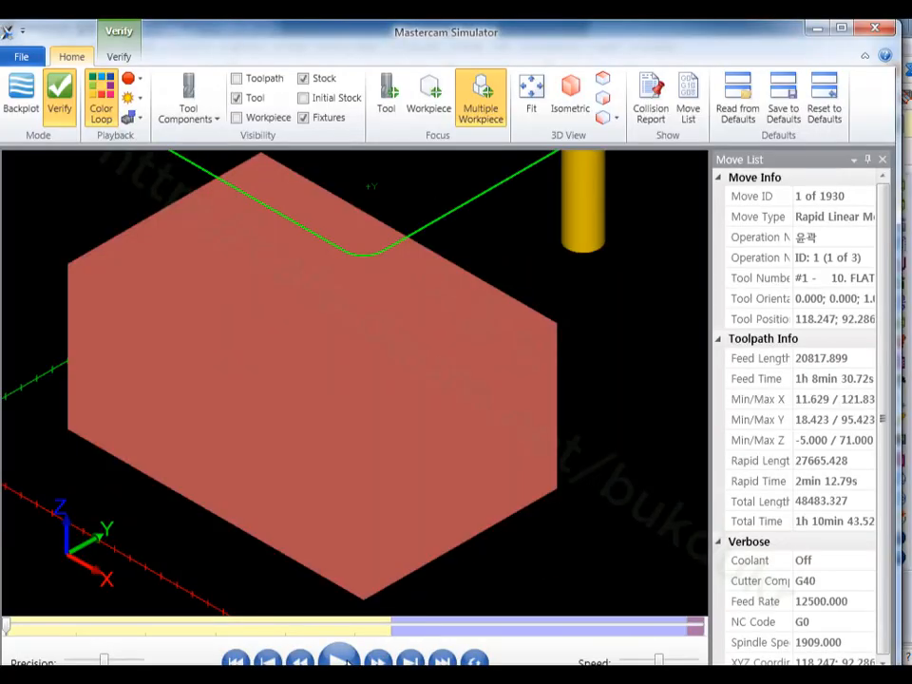
left_click(339, 660)
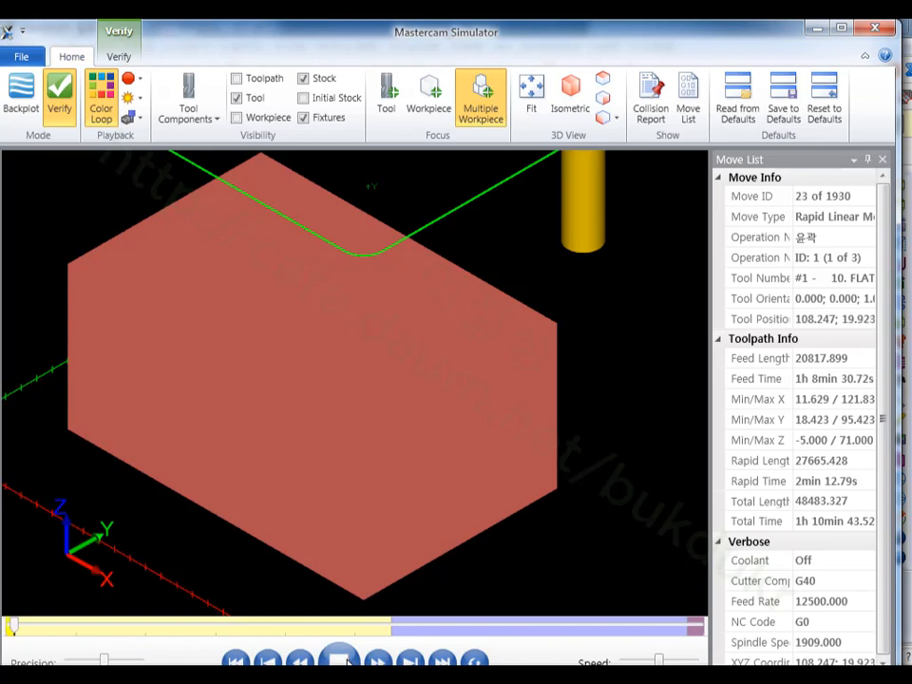
left_click(680, 660)
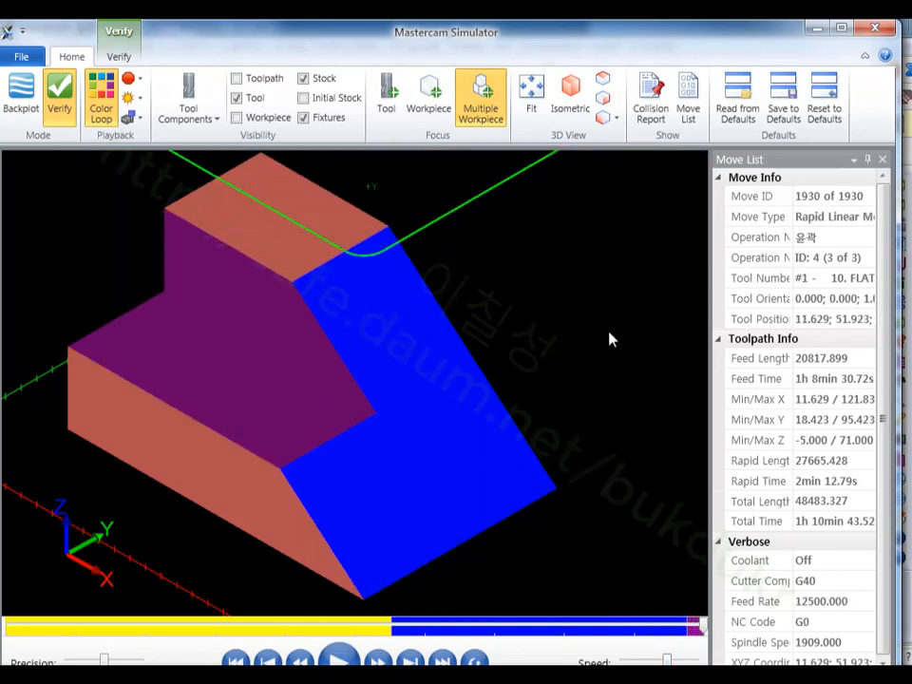
middle_click_drag(583, 350, 511, 317)
key("alt")
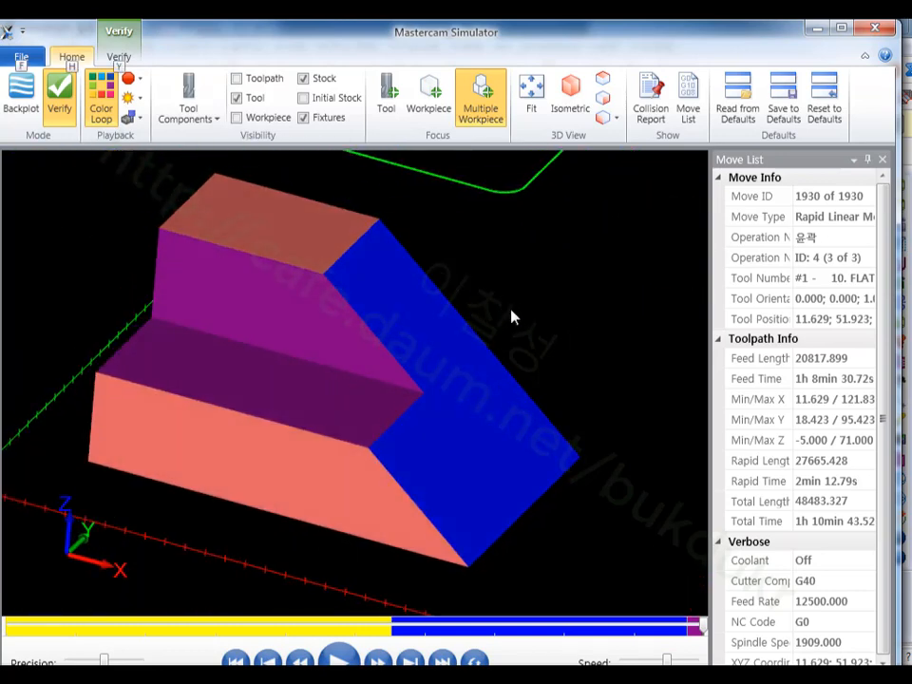